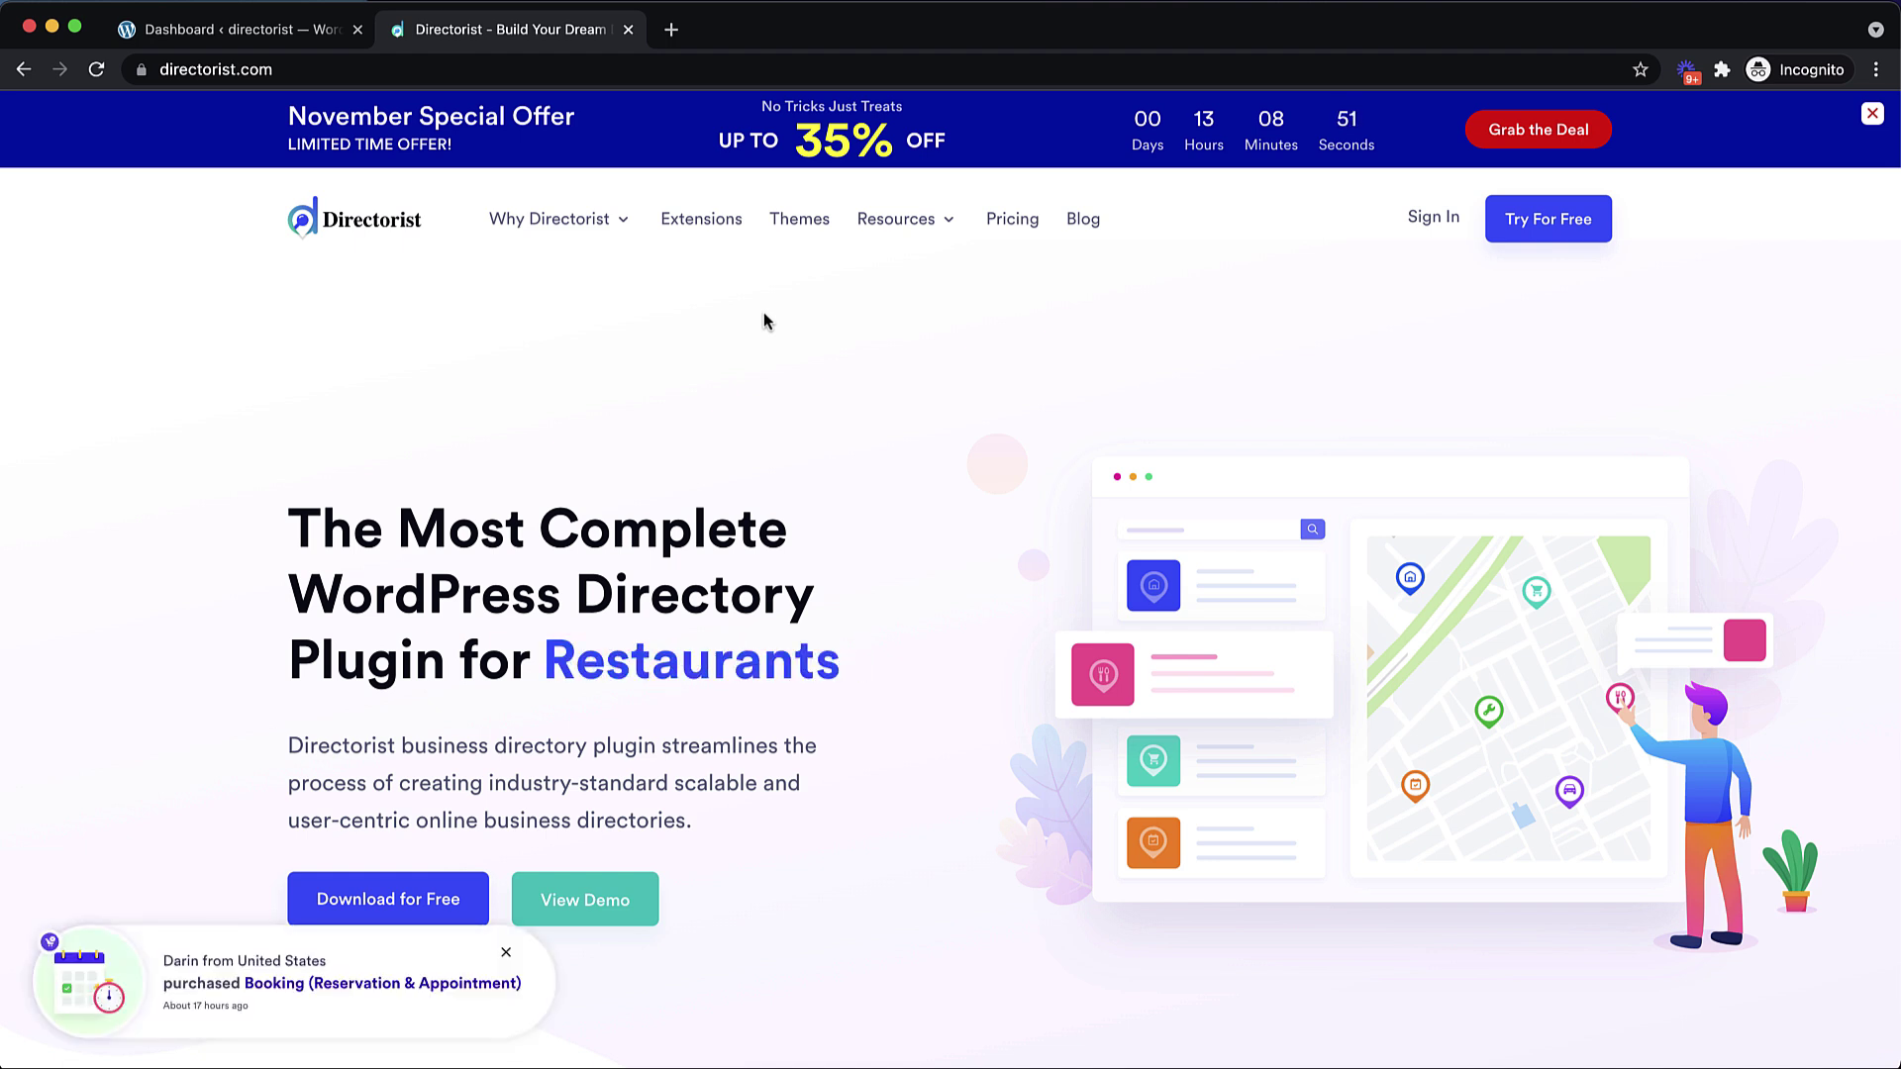
- Browse the Directorist.com Extensions page down to the Oxygen Builder Integration extension
click(698, 220)
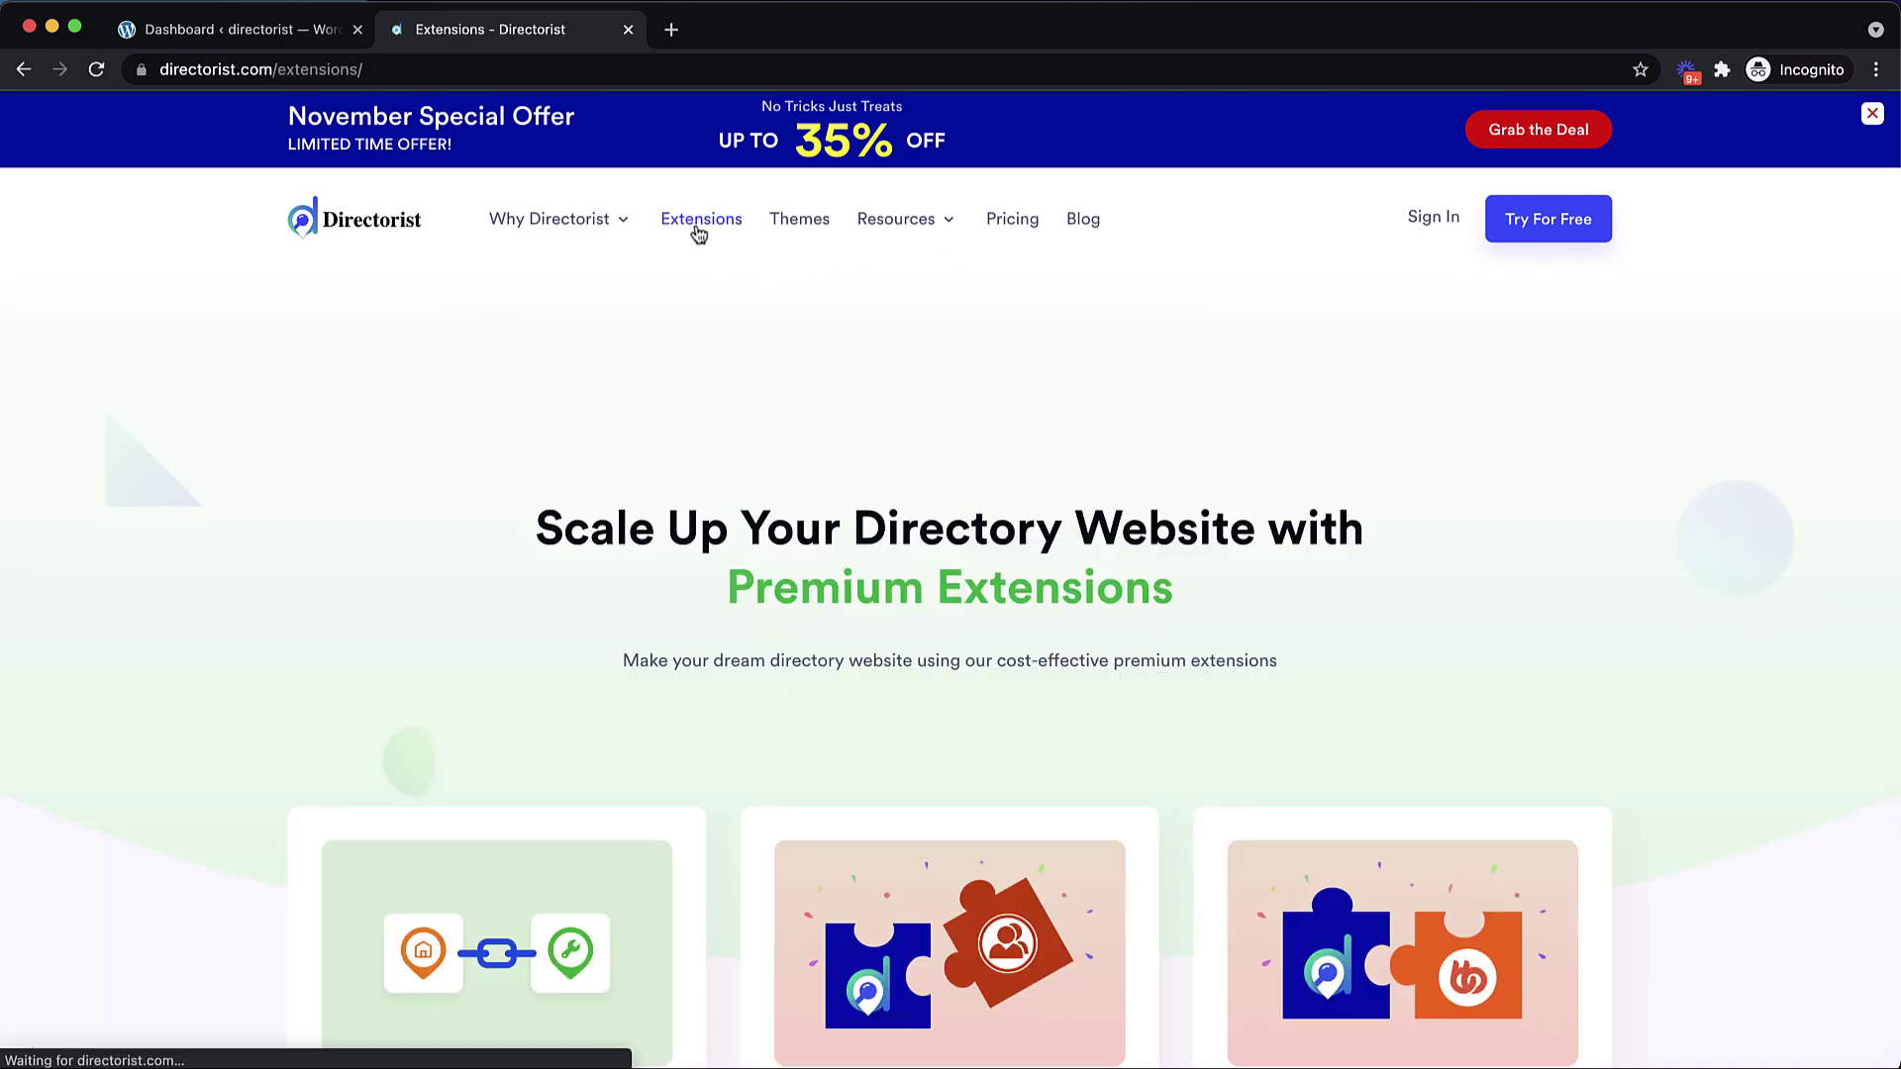
scroll(696, 234, down, 8)
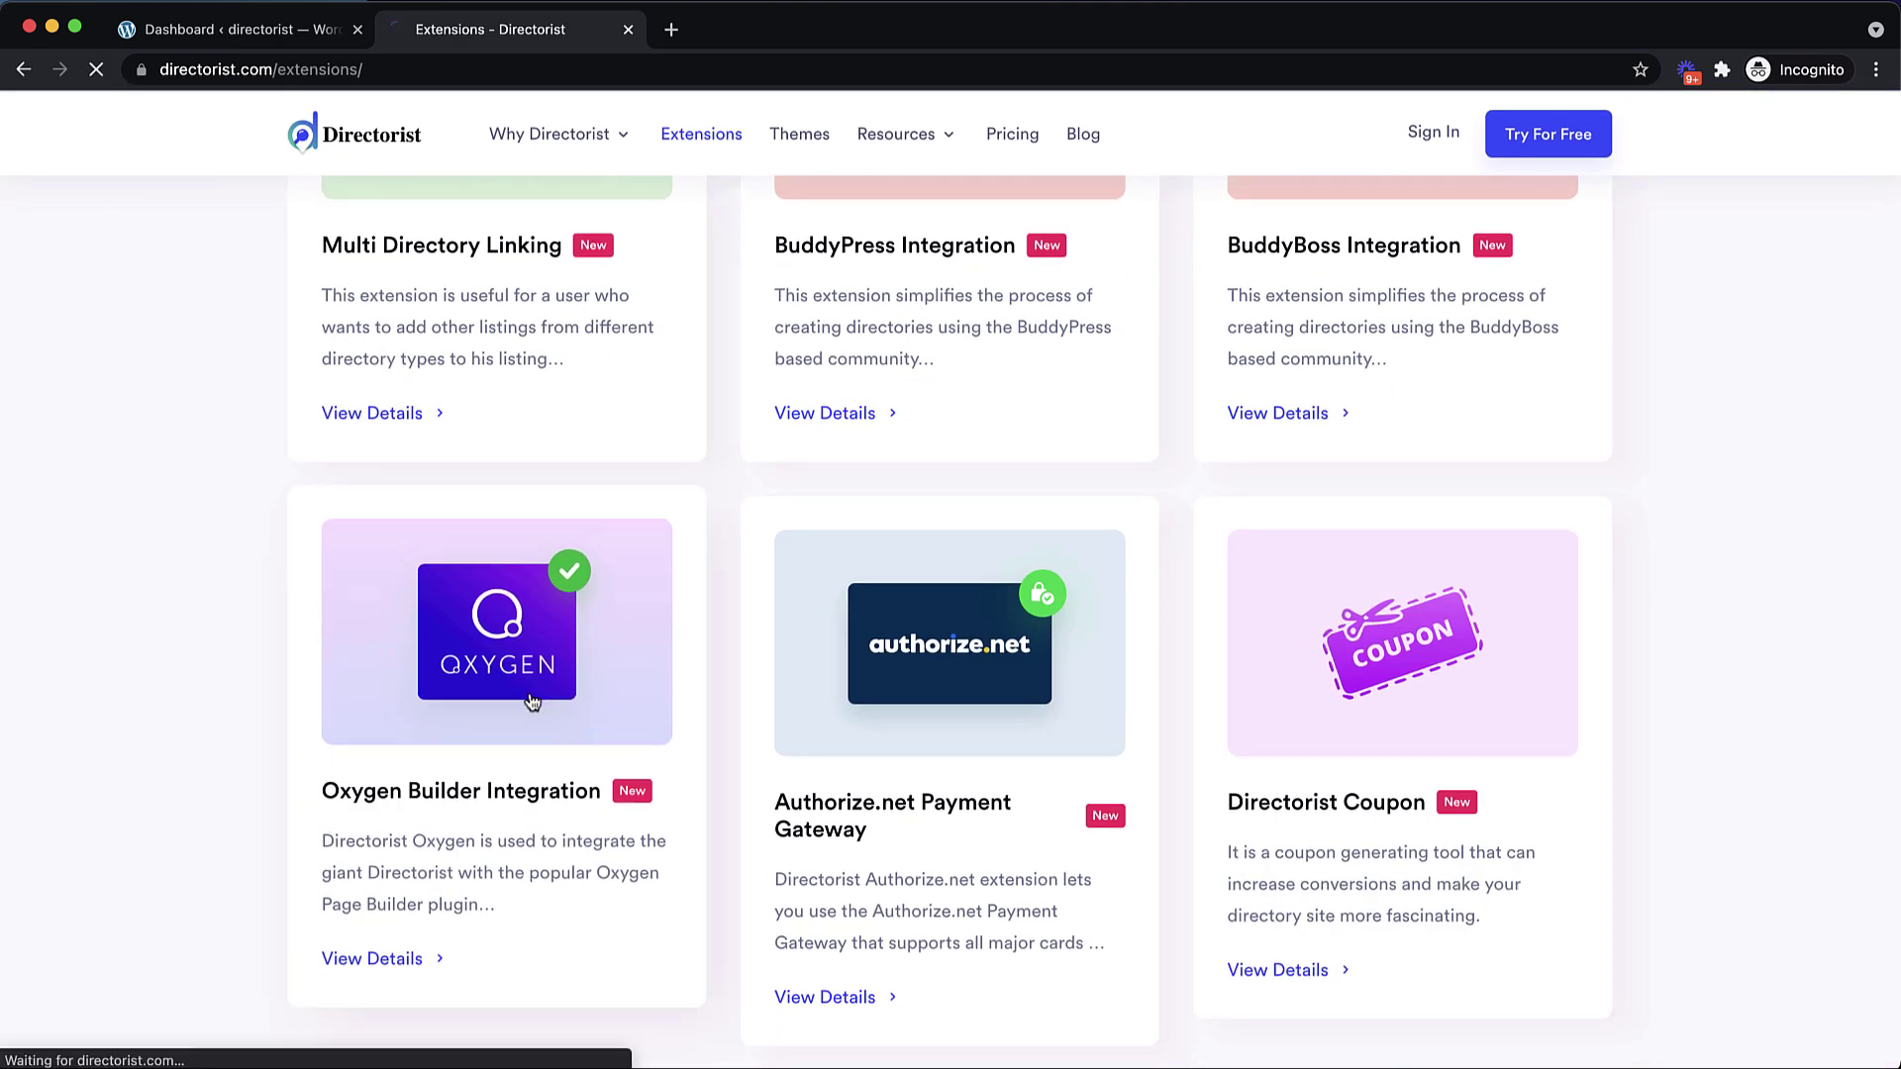
scroll(836, 587, down, 1)
scroll(837, 588, down, 2)
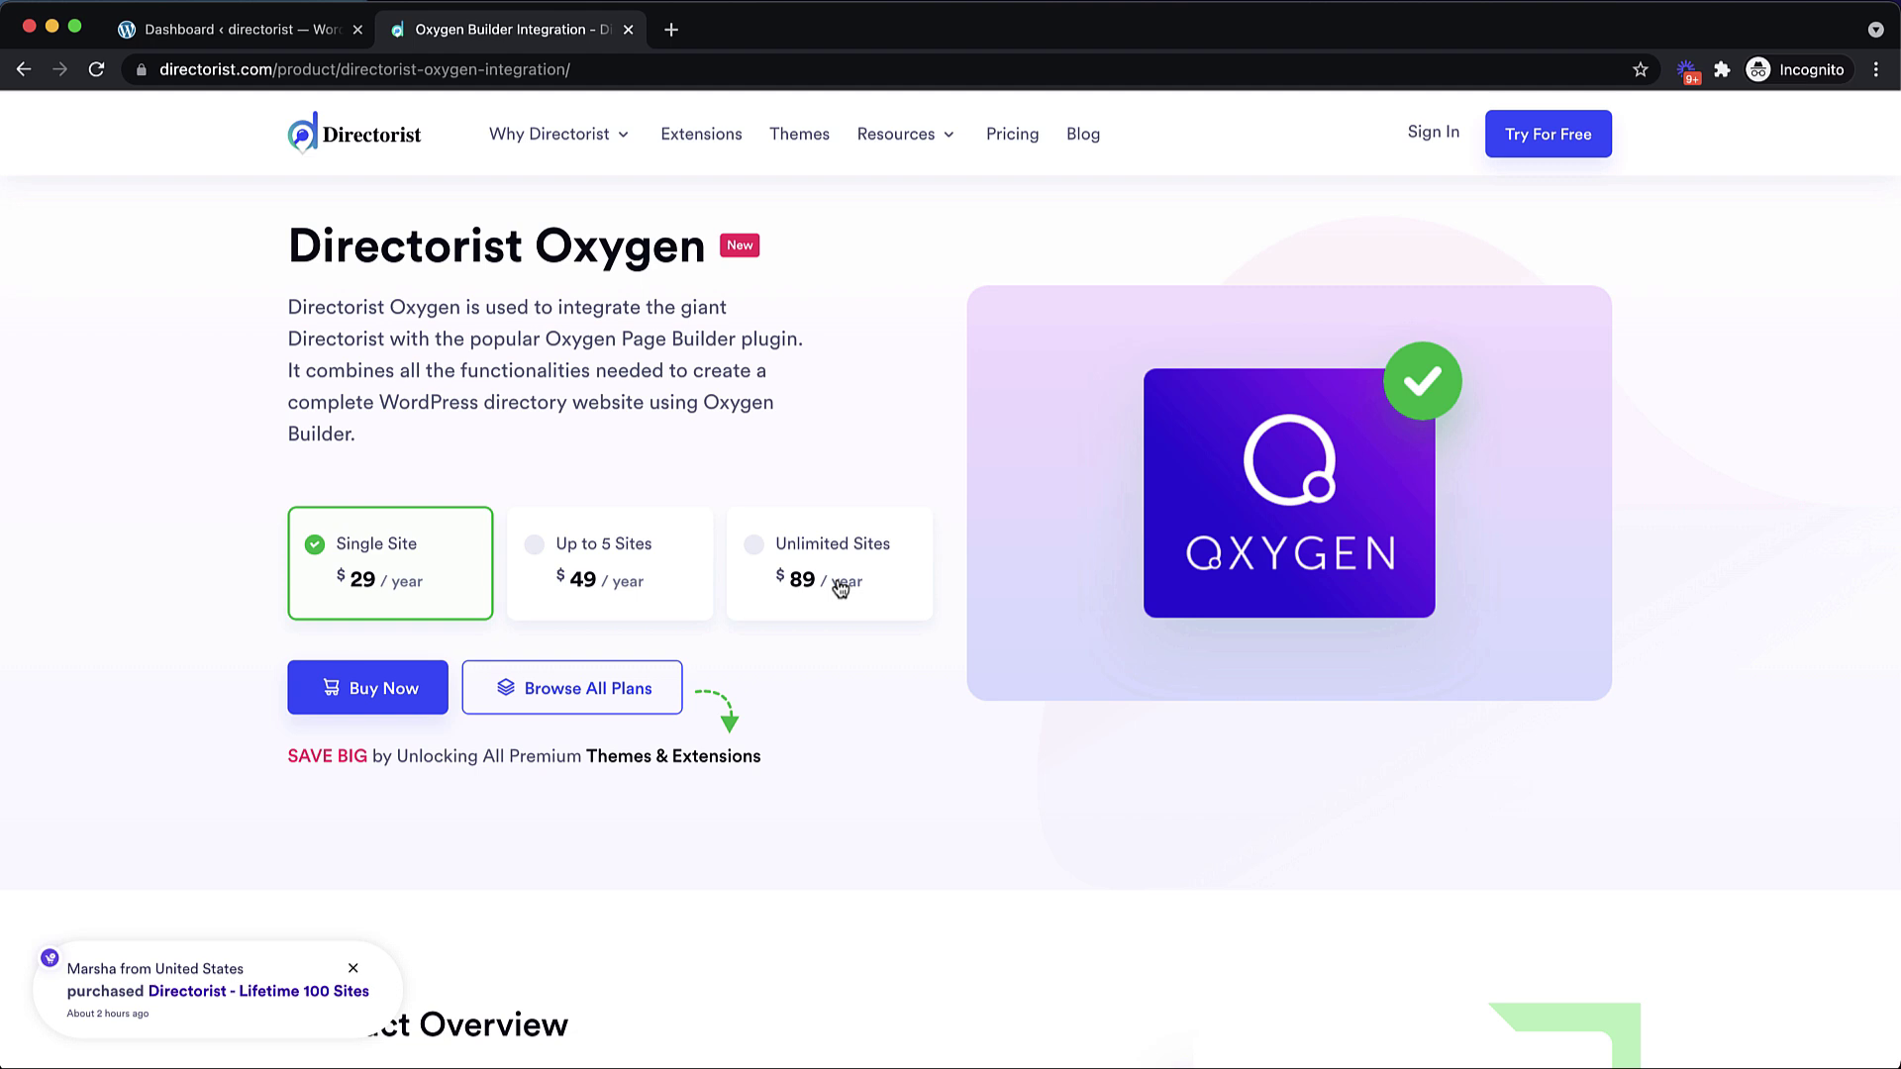
- Close the Directorist tab, review all directory listings, then go to the Pages list
click(628, 31)
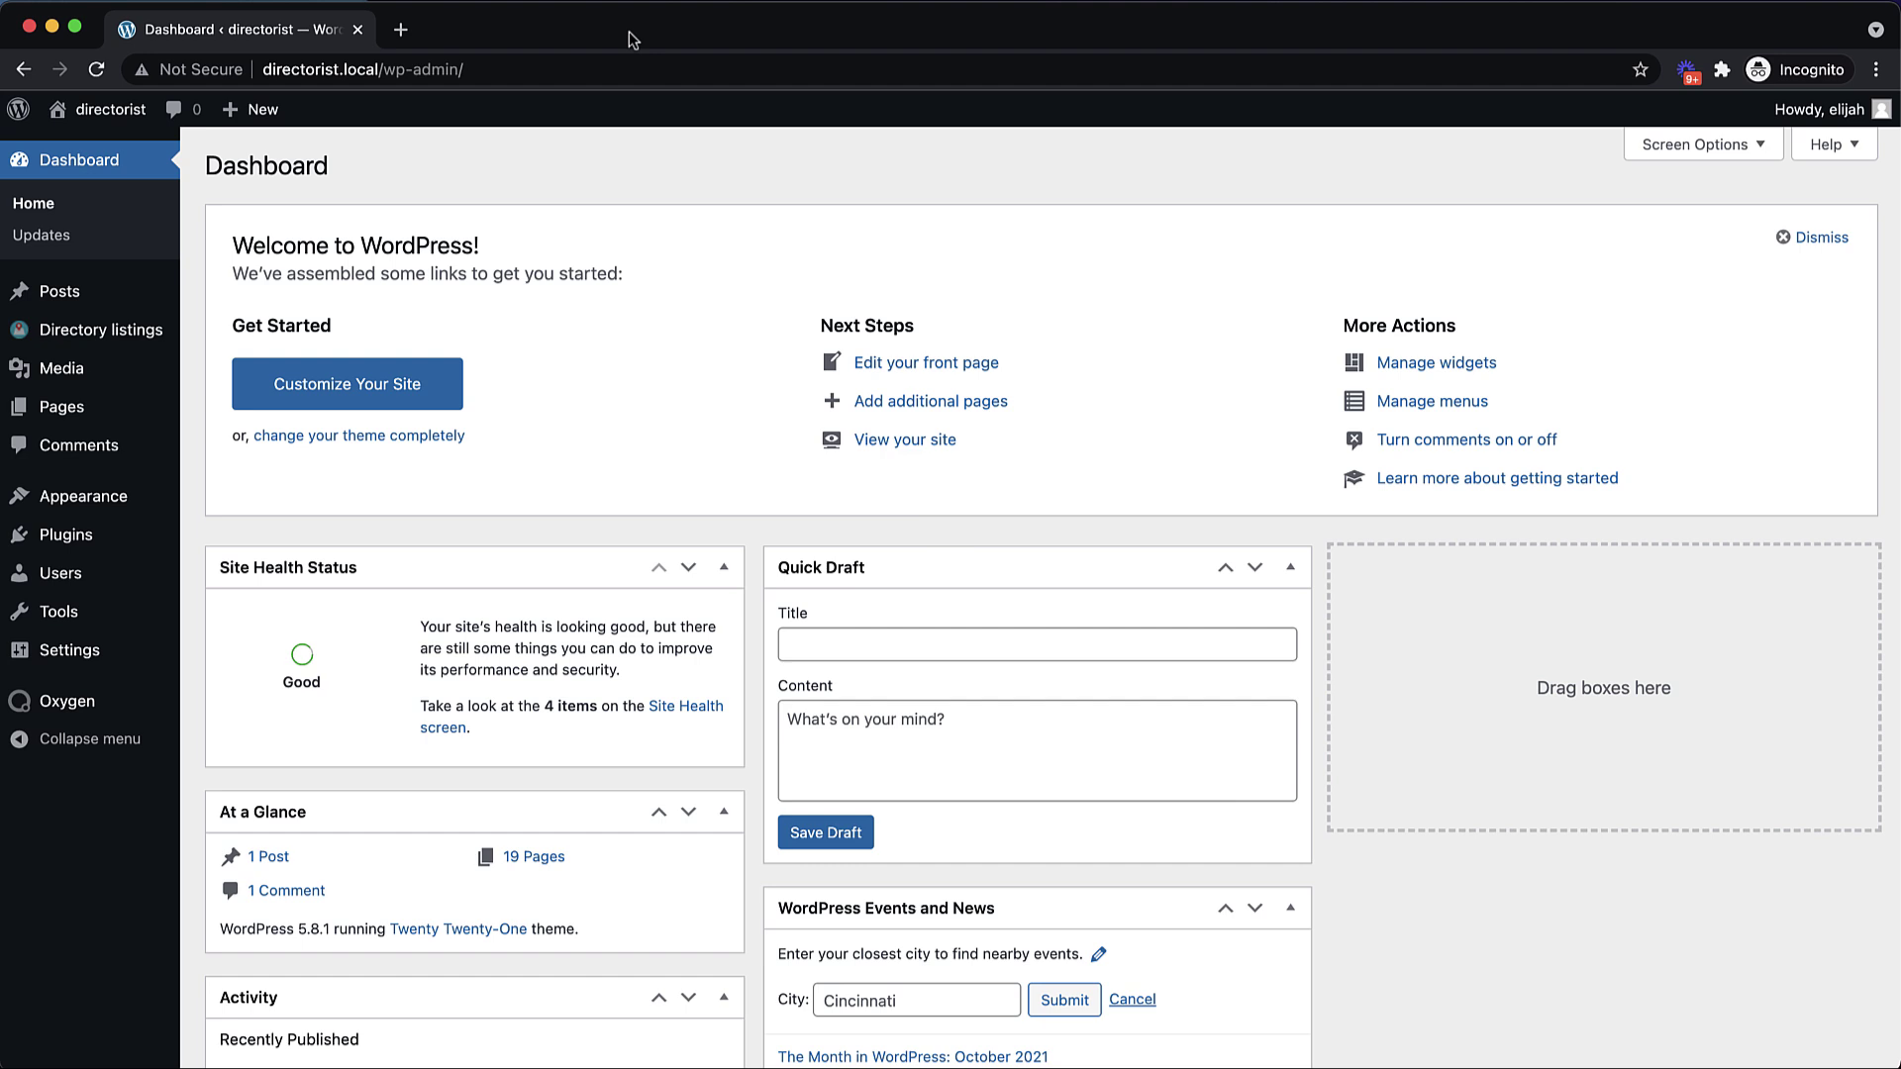
mouse_move(148, 336)
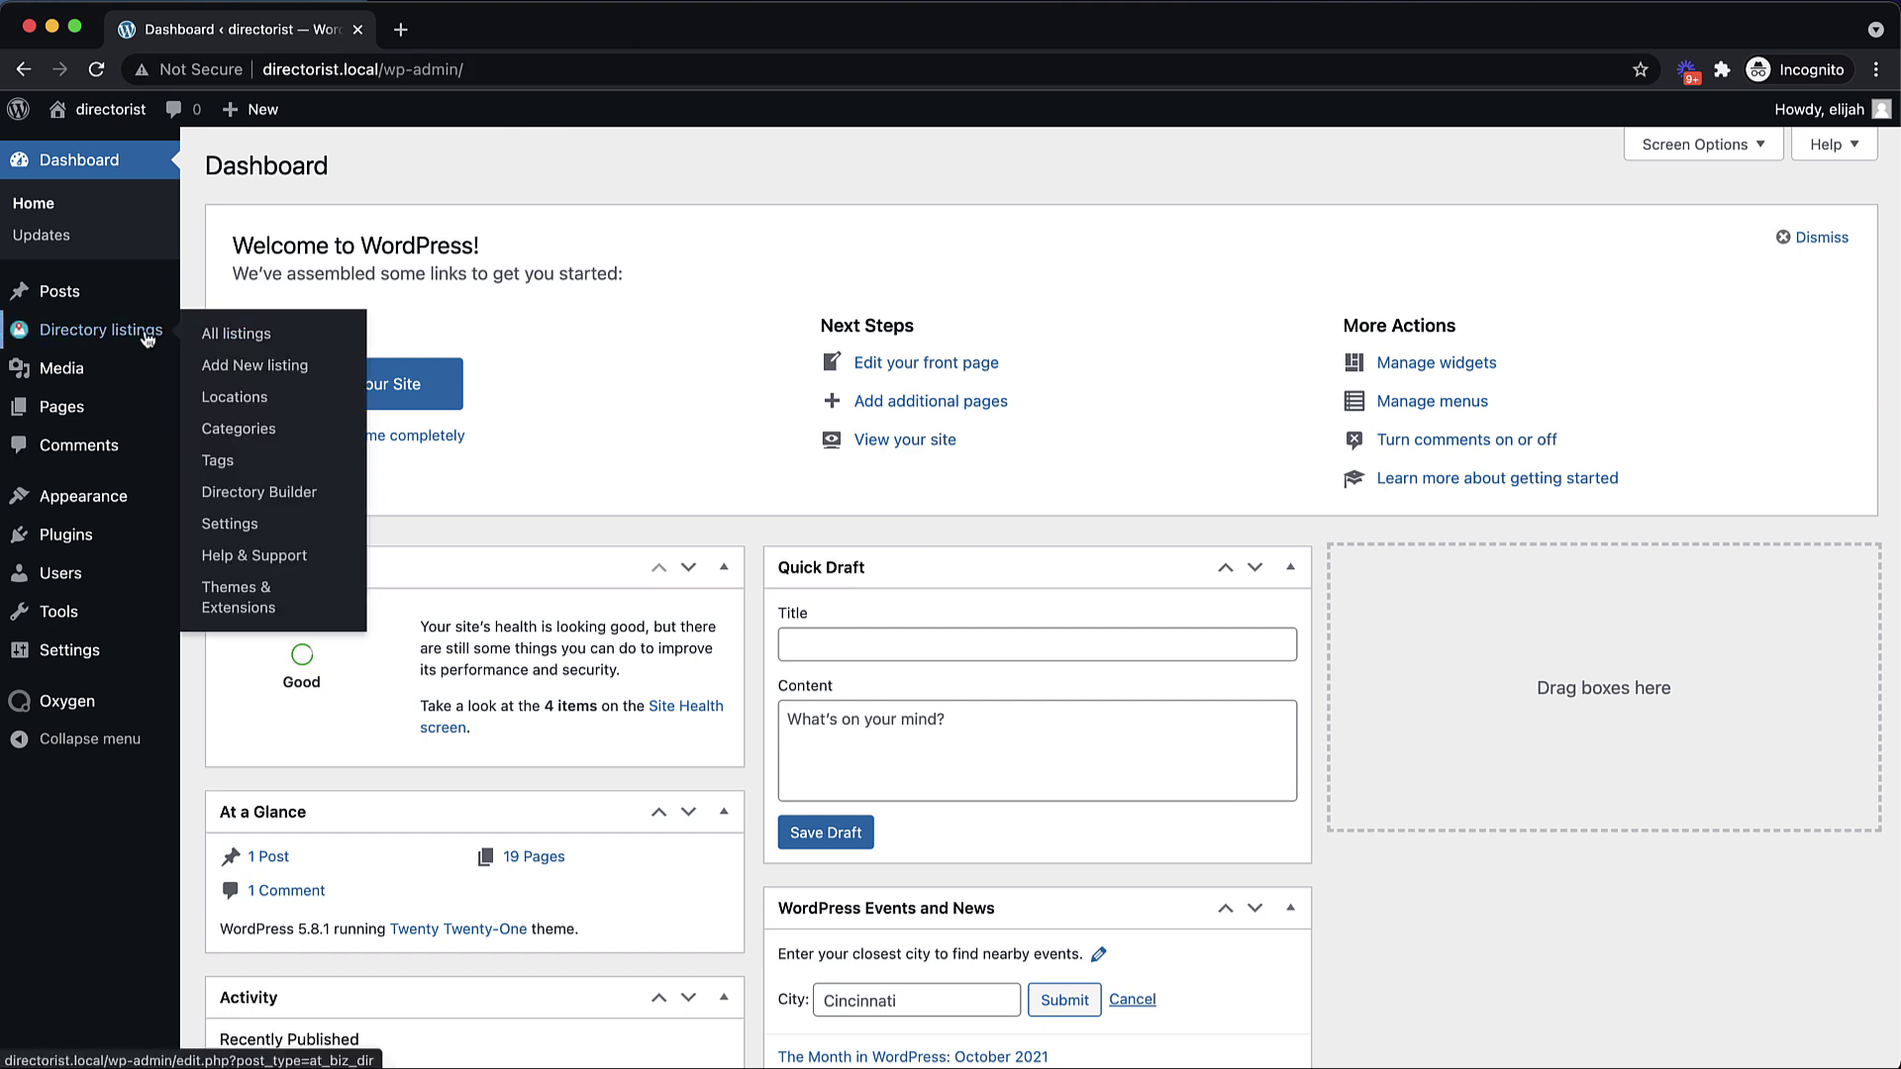
click(220, 337)
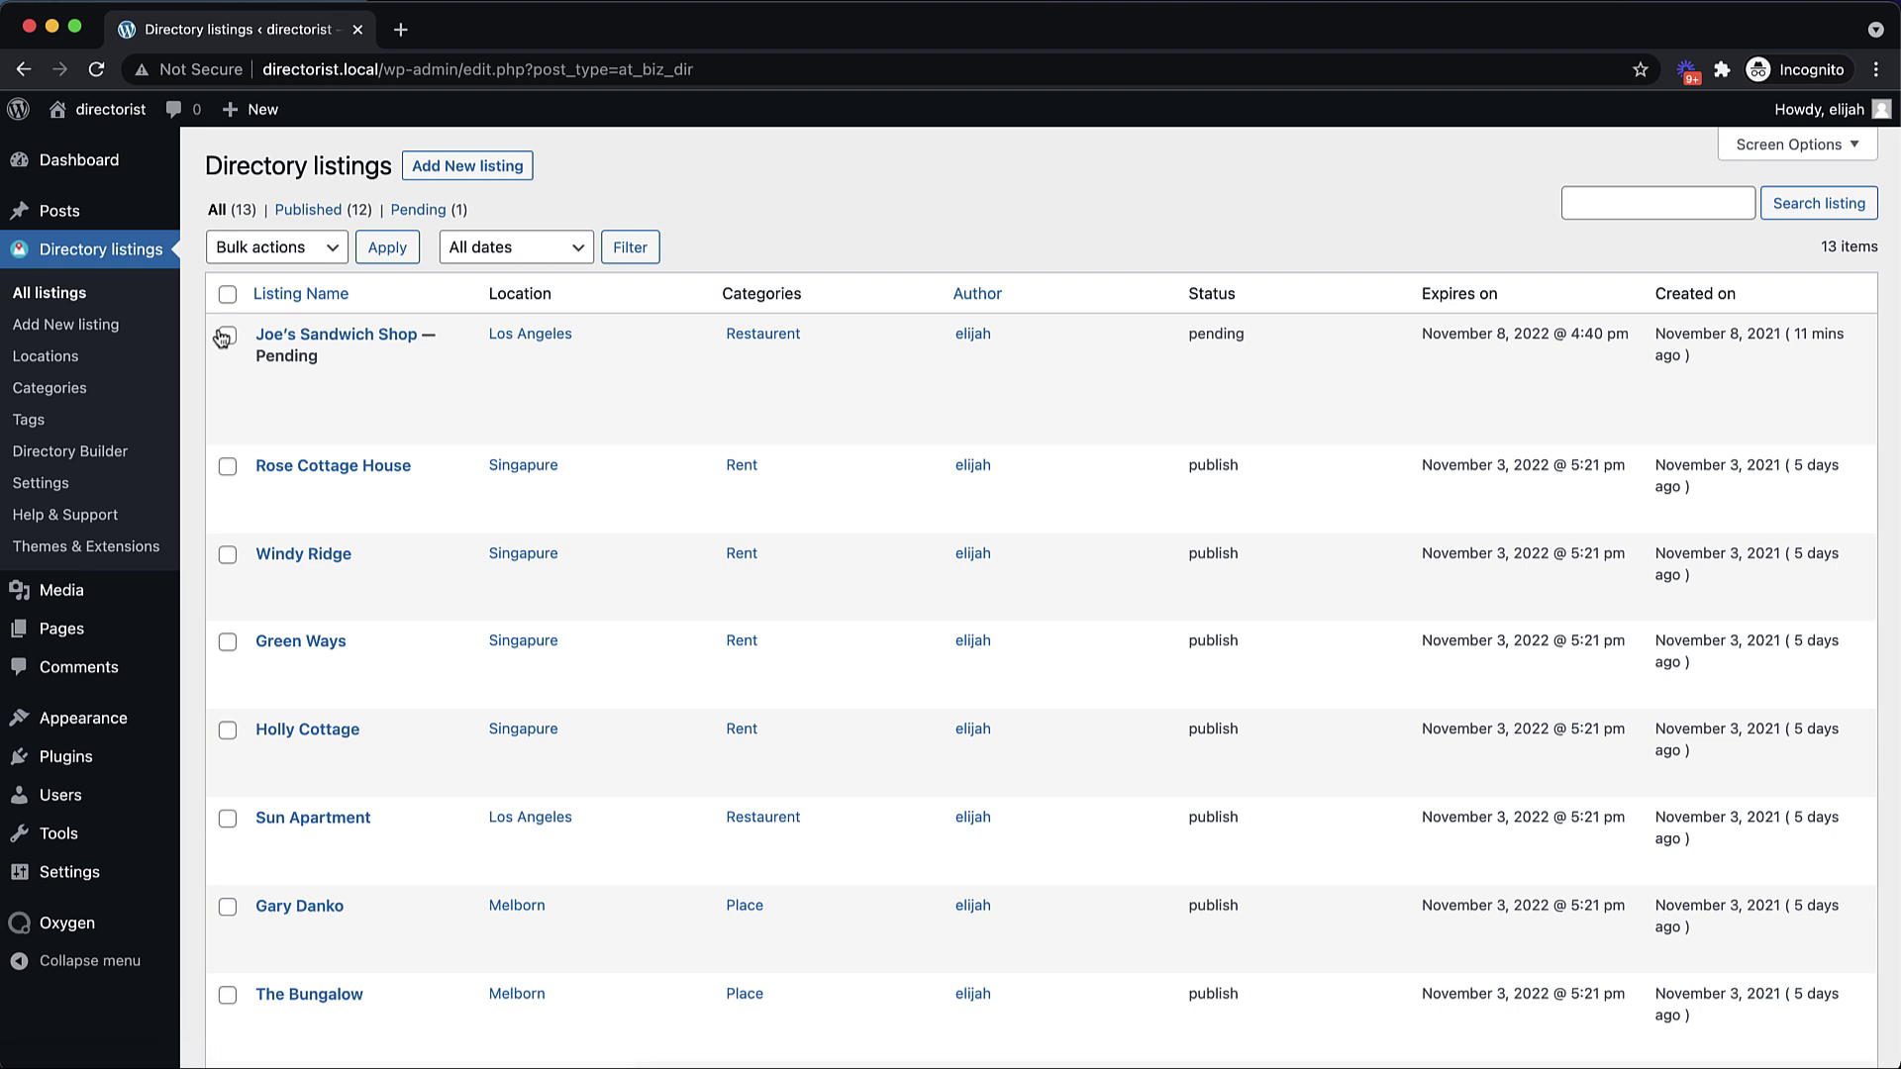
scroll(907, 594, down, 5)
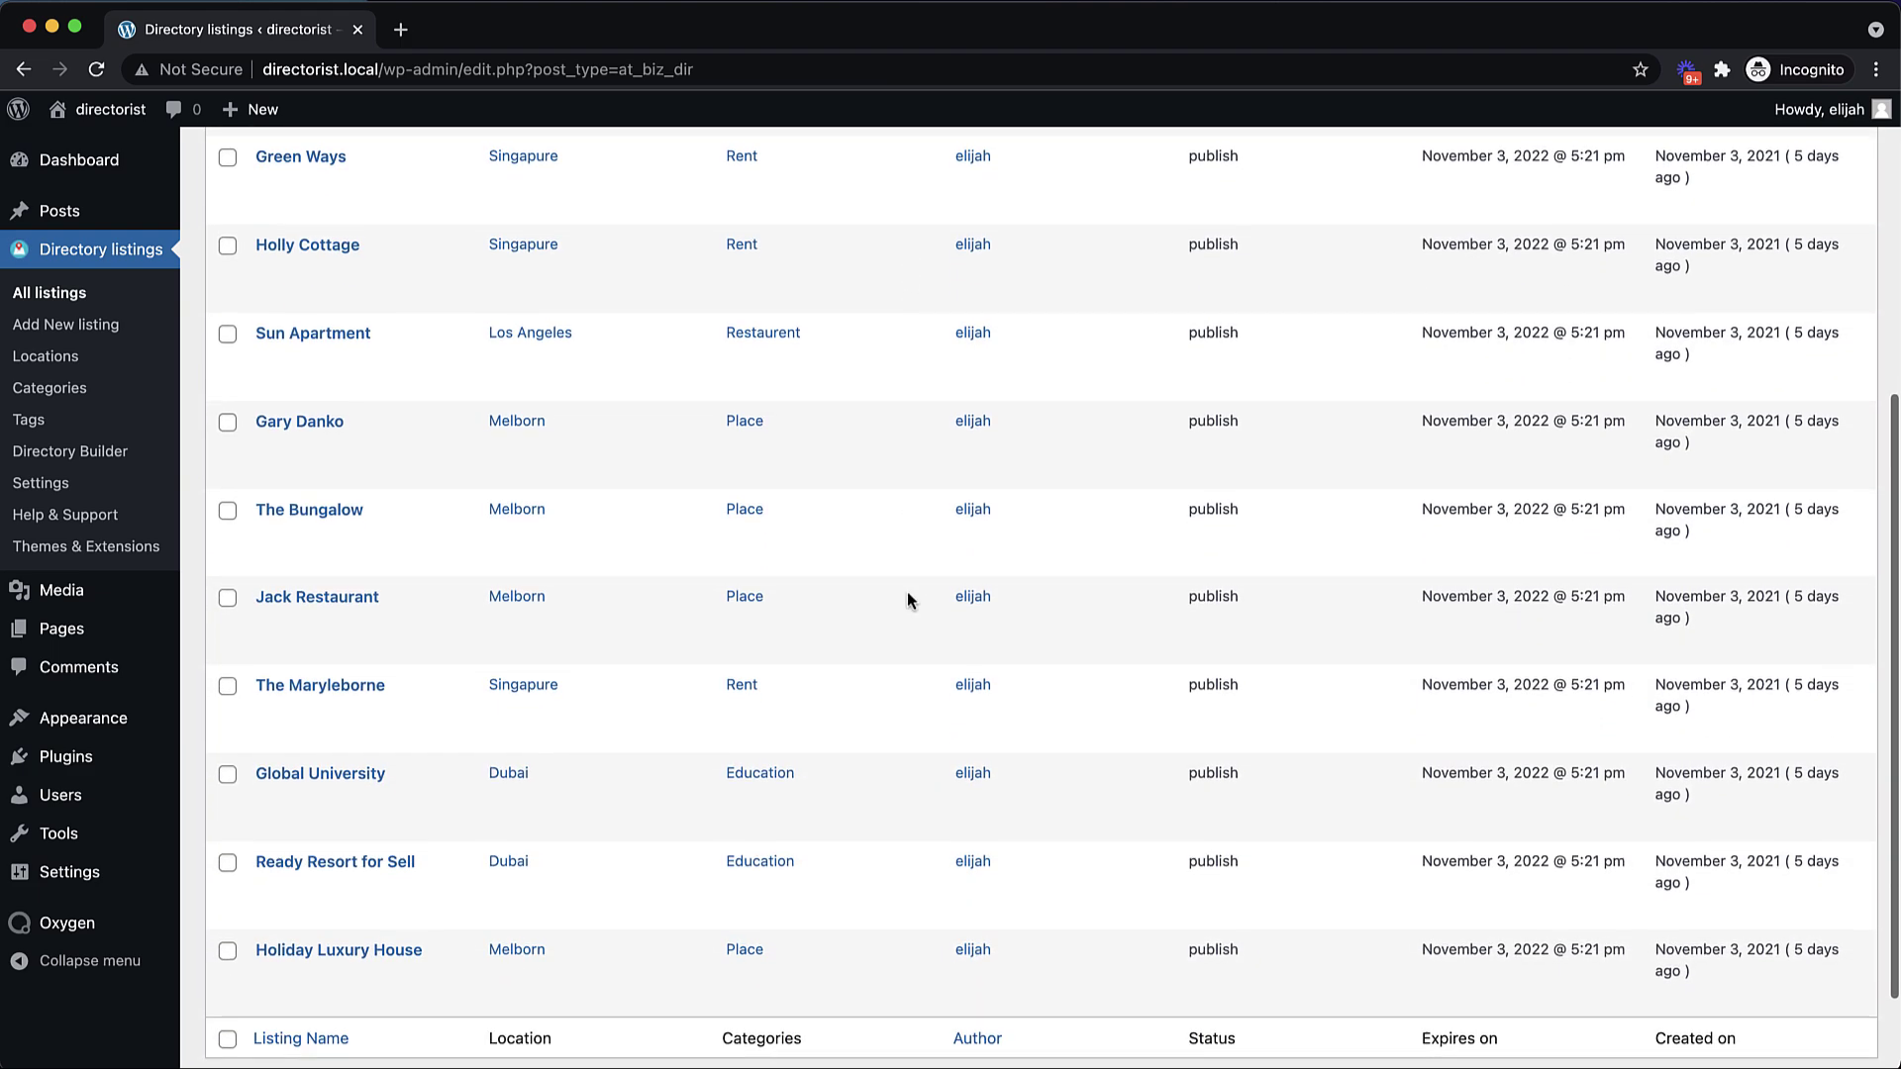
scroll(907, 601, up, 5)
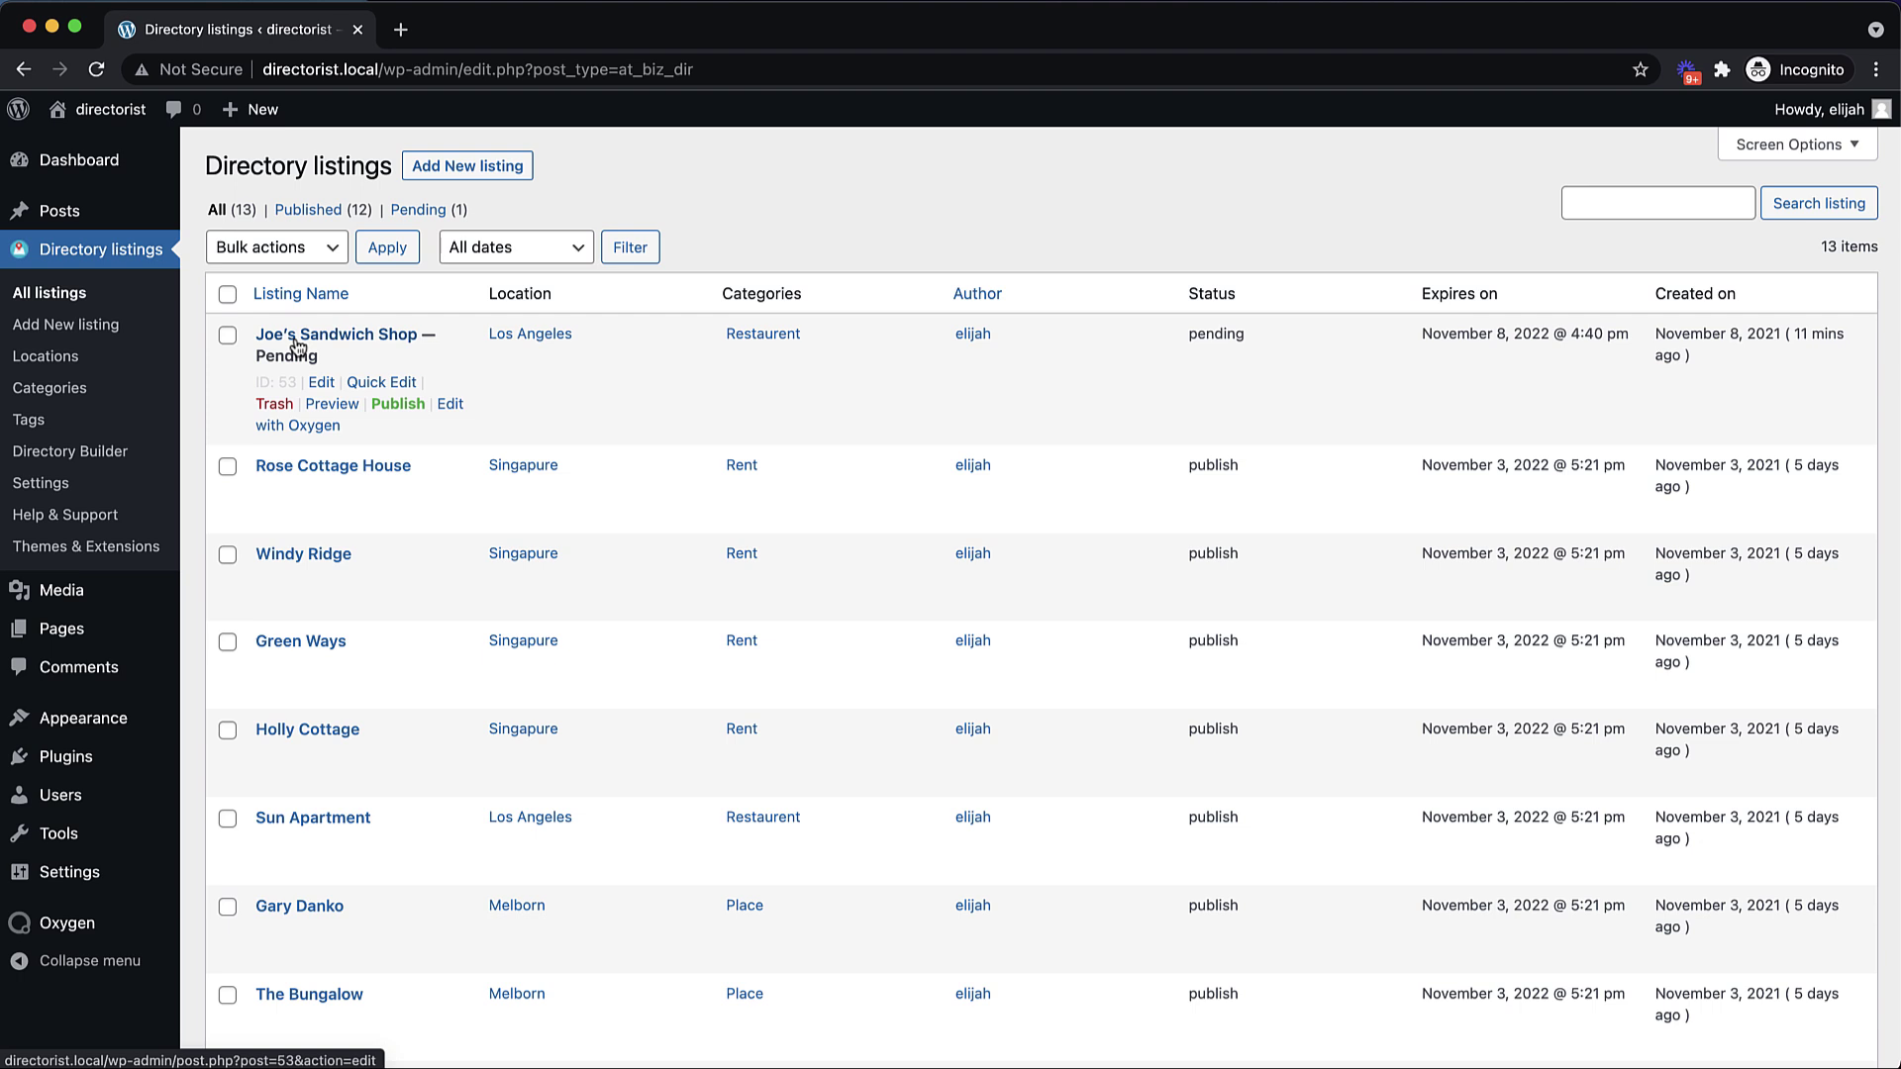
mouse_move(71, 218)
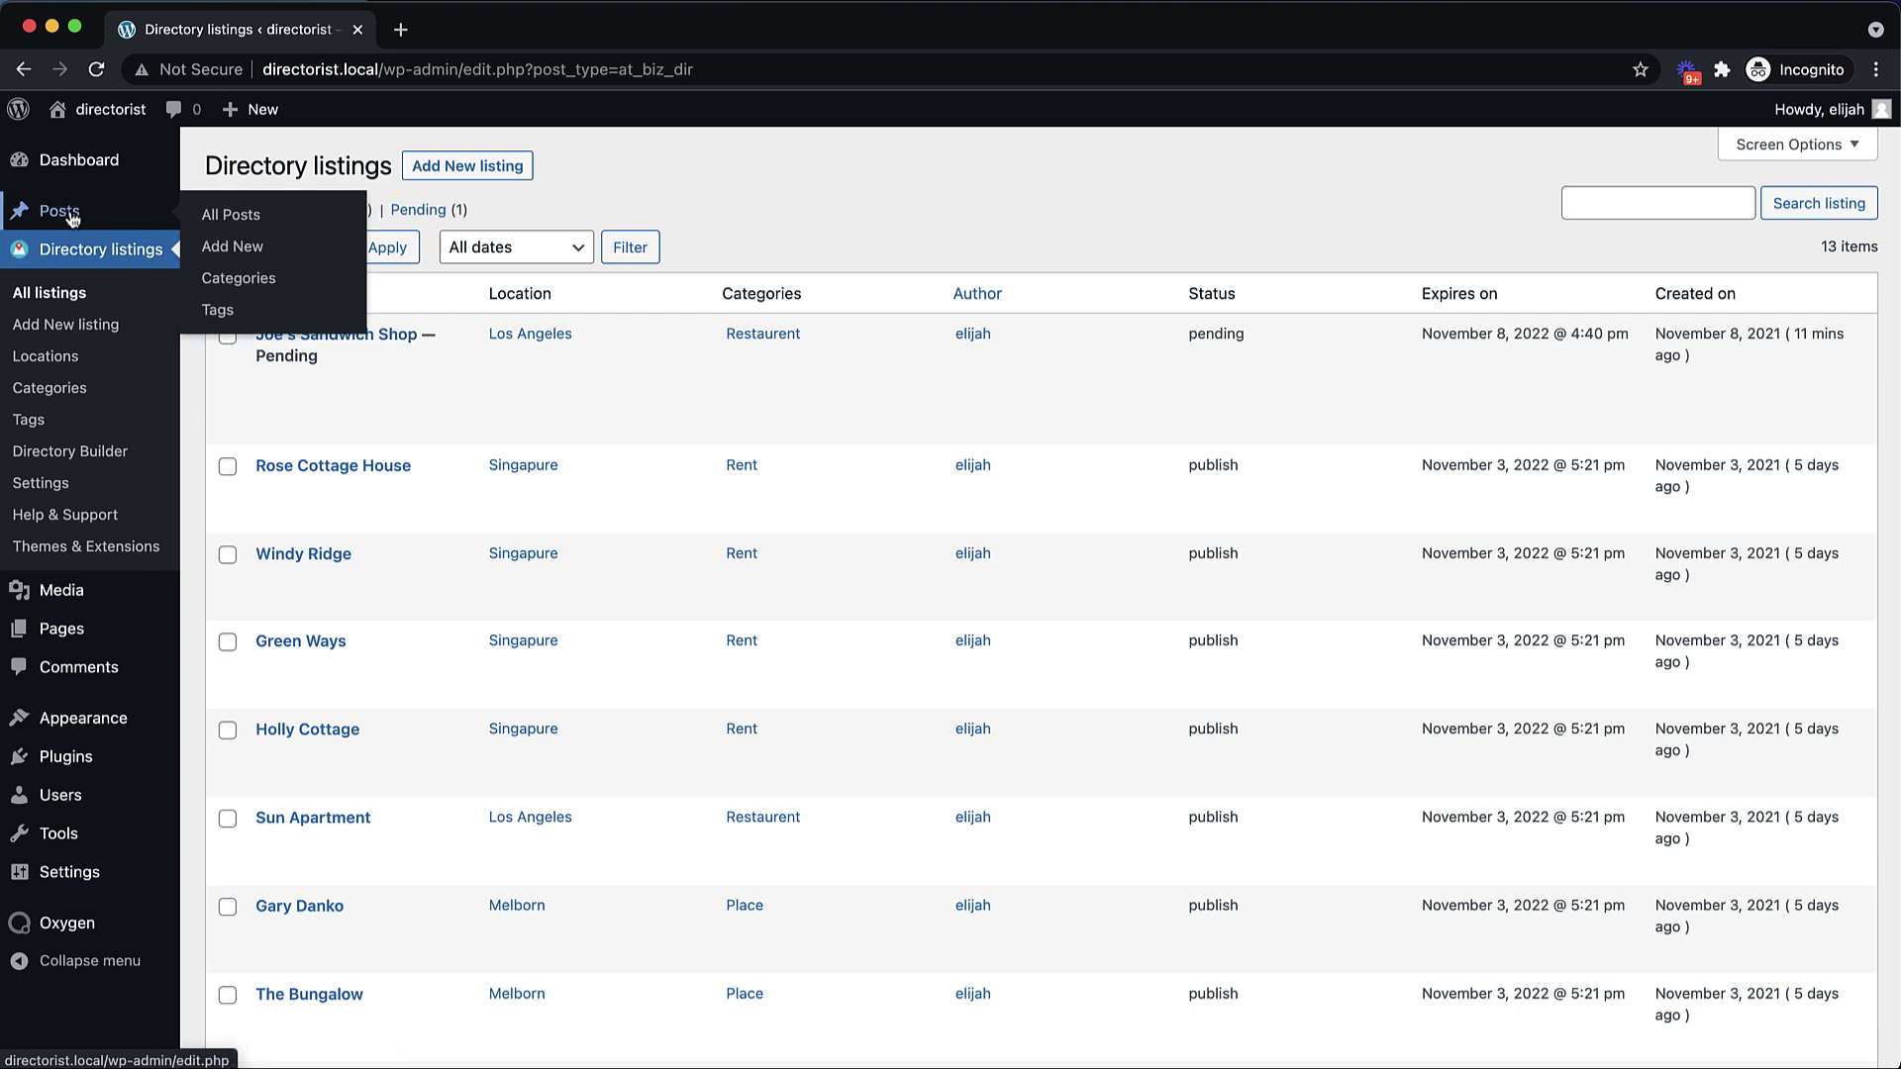
click(70, 640)
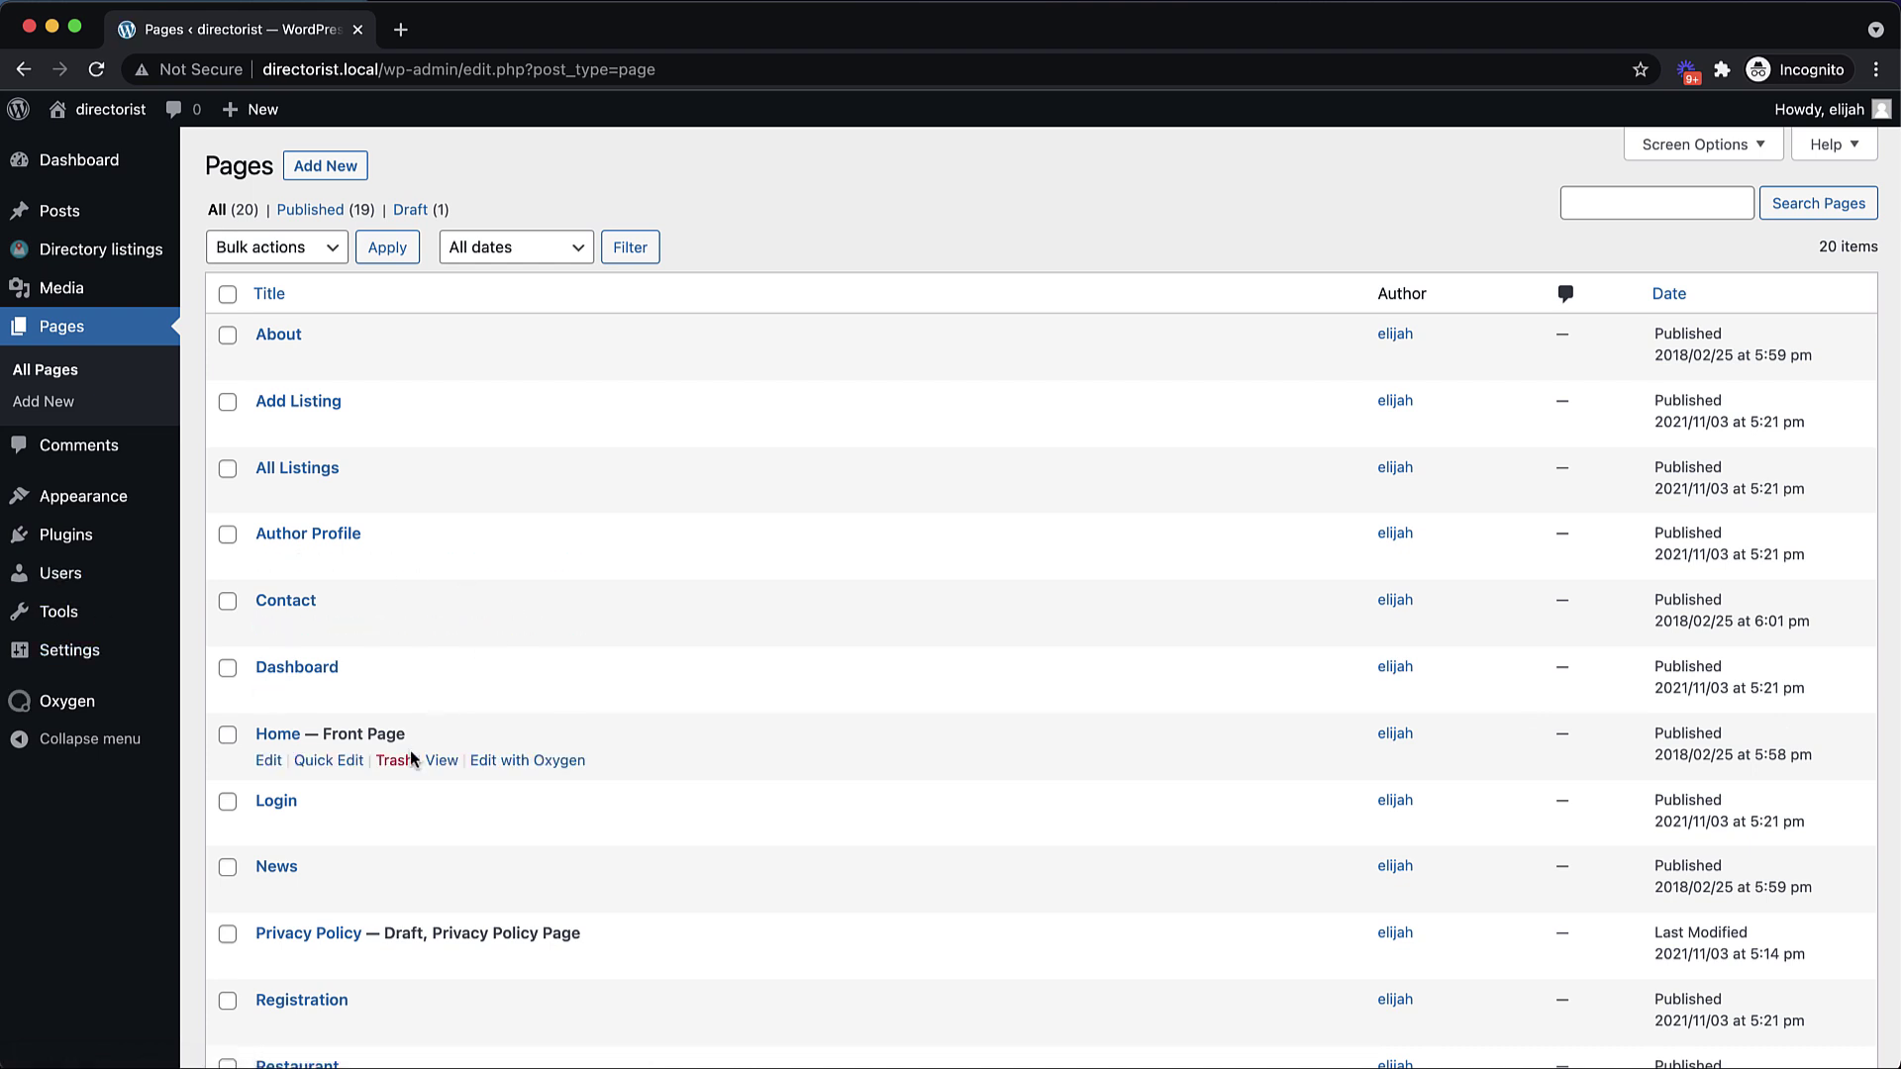
- Open Home in Oxygen and delete the Columns (#355) inside the Rooms Horizontal section
click(512, 759)
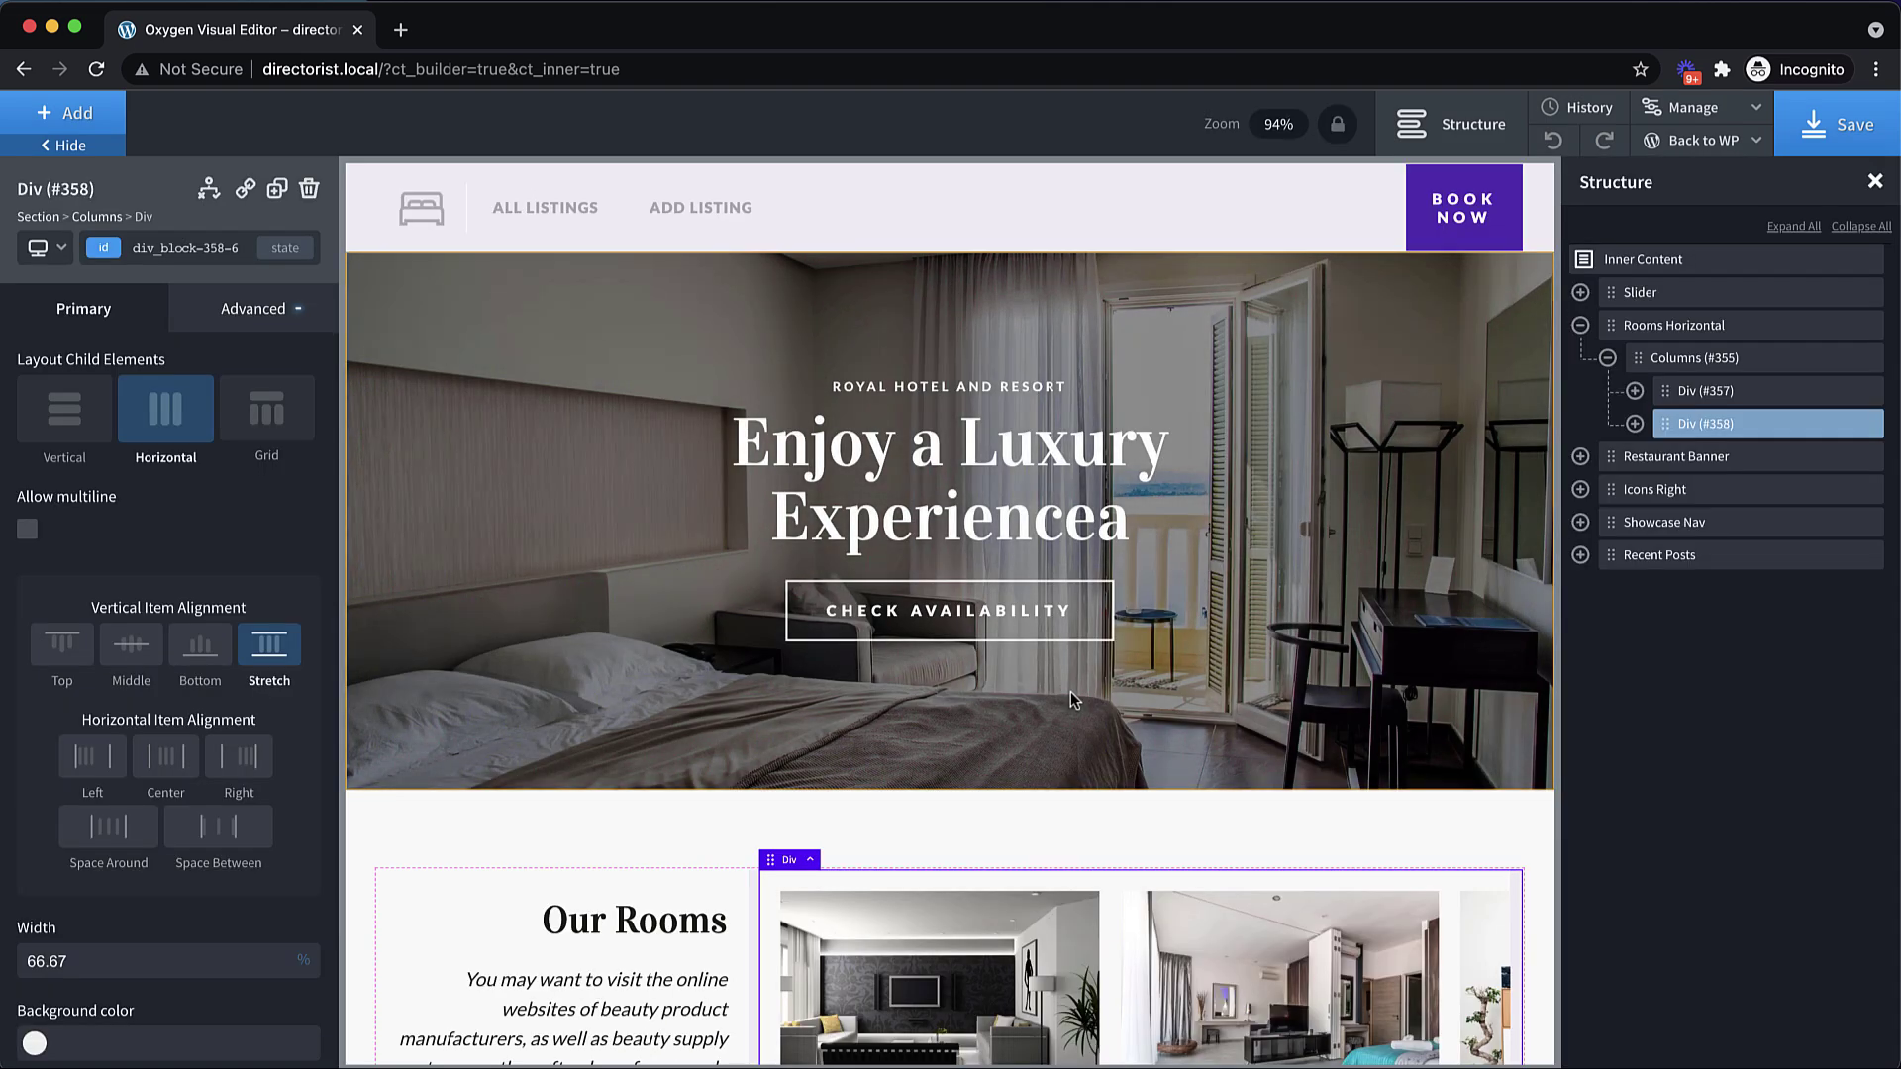
scroll(1071, 691, down, 5)
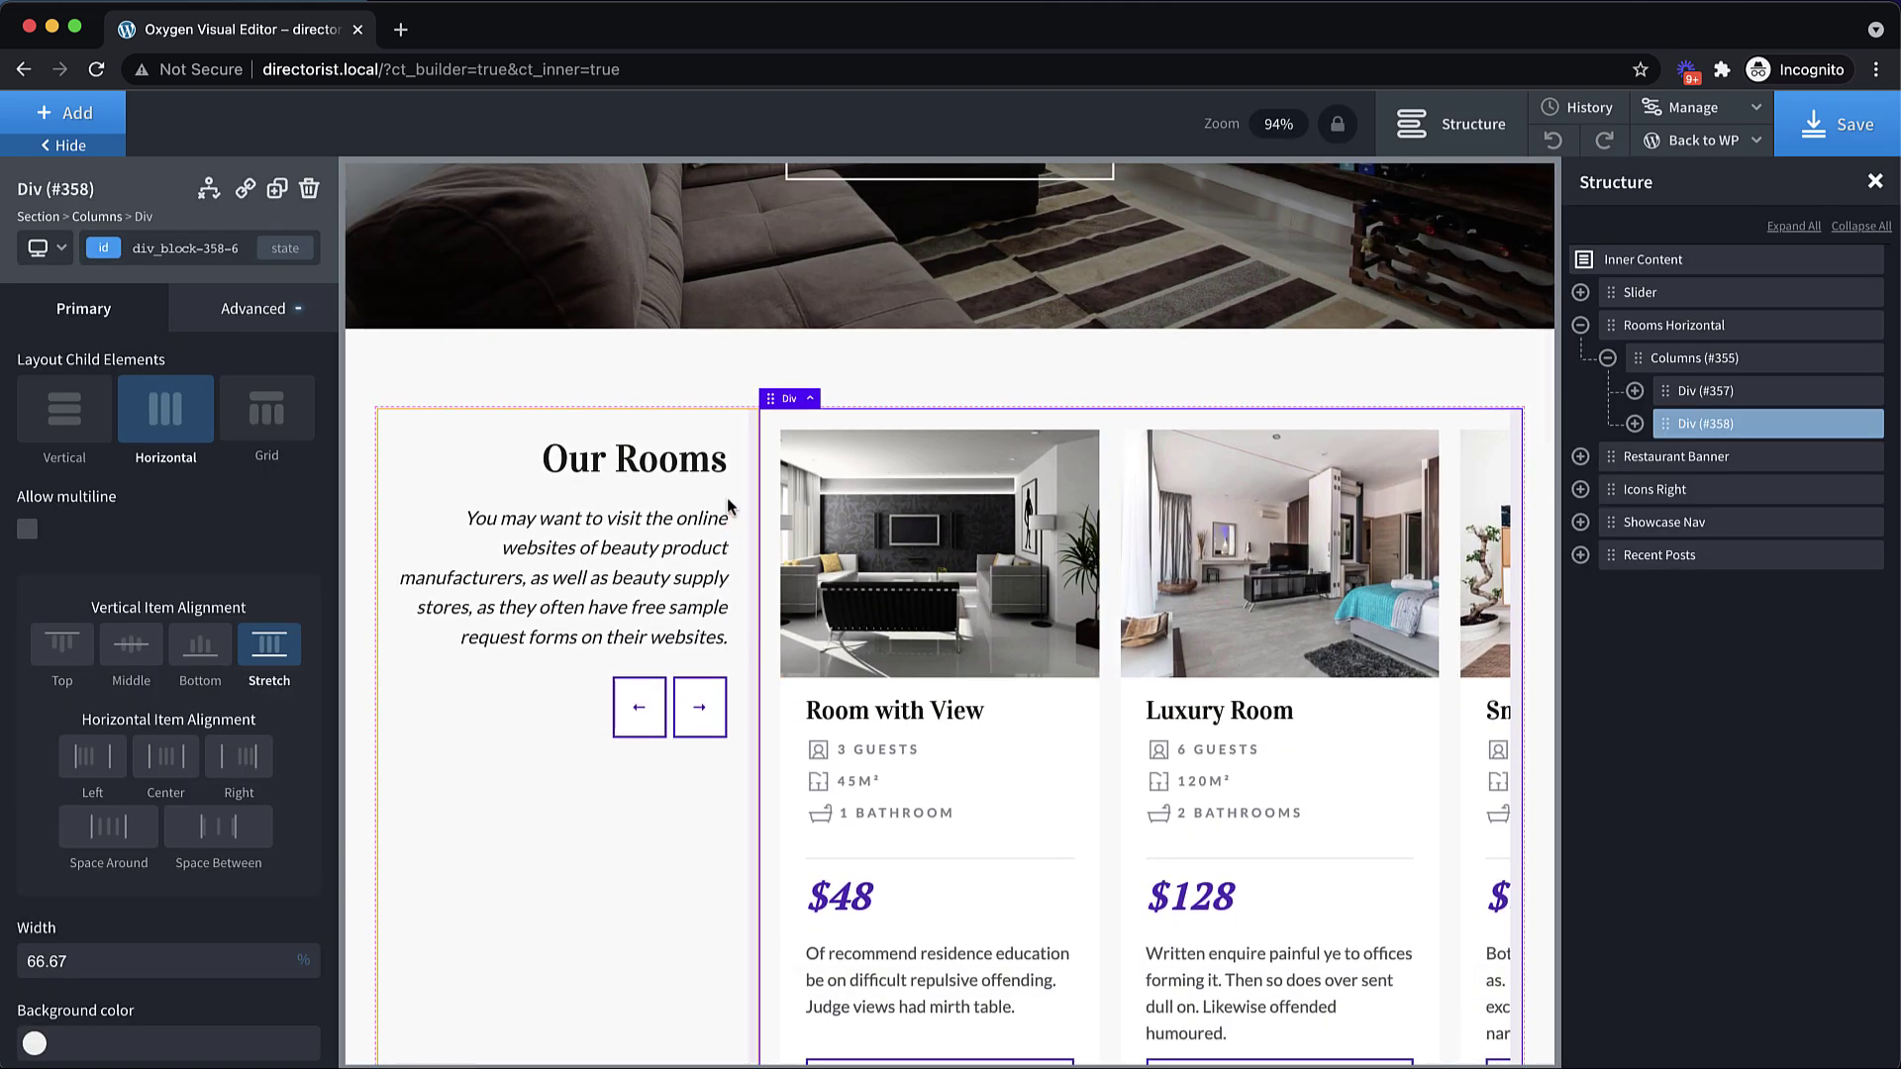
click(743, 374)
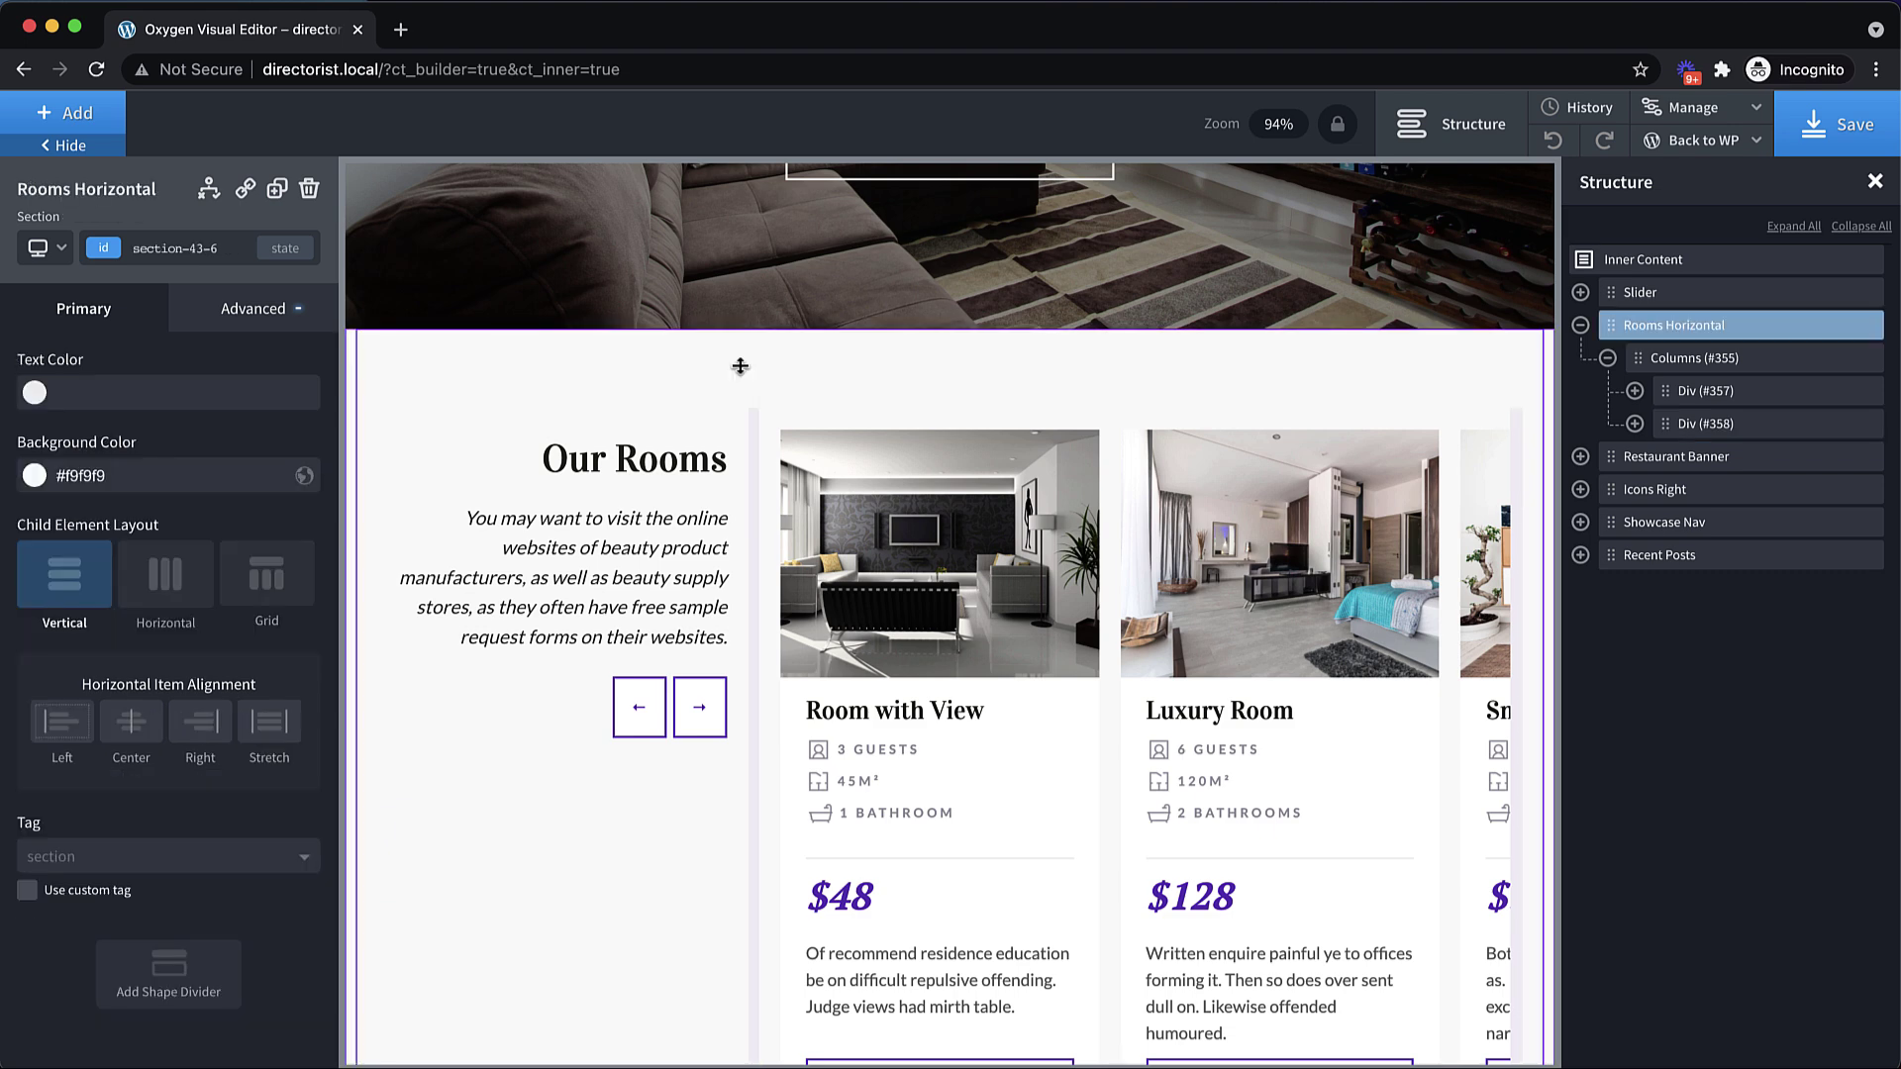
scroll(740, 367, down, 2)
scroll(740, 366, down, 1)
click(670, 613)
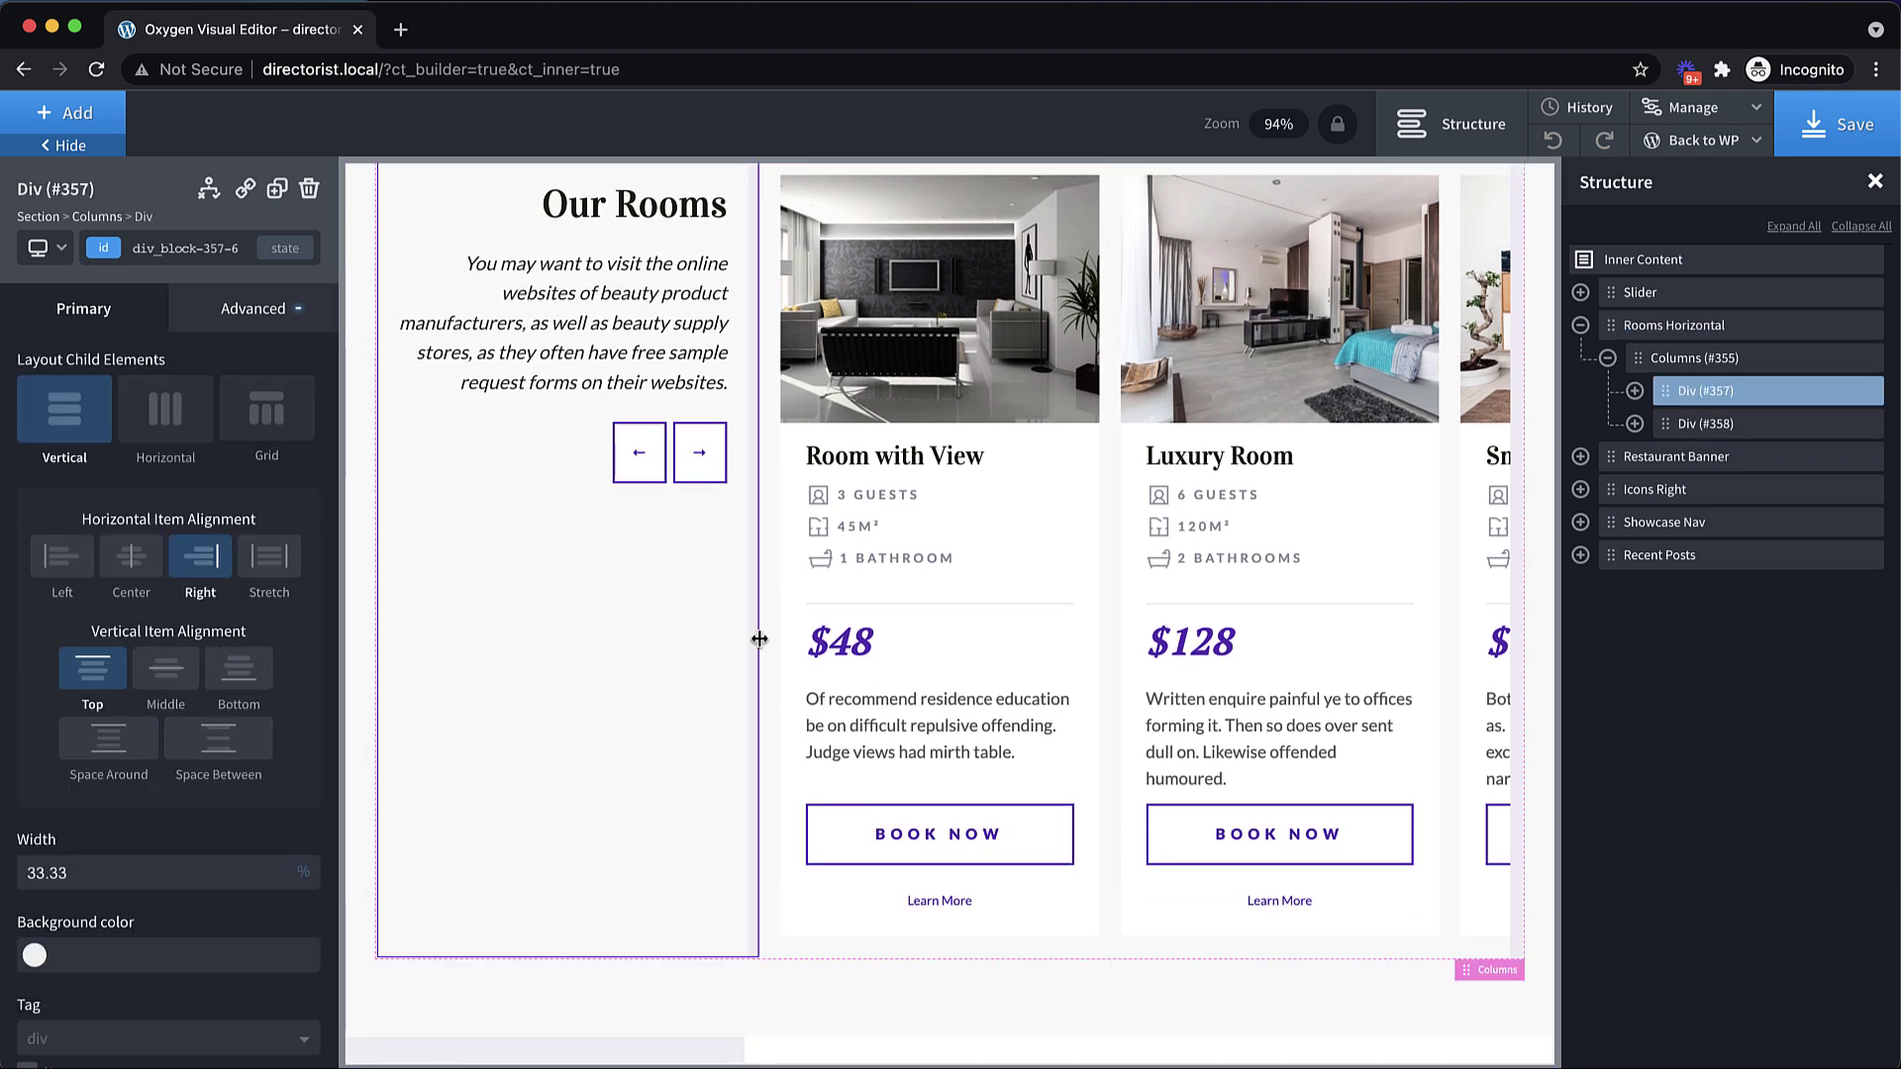
mouse_move(1848, 358)
click(1867, 361)
scroll(897, 628, up, 6)
scroll(897, 628, down, 1)
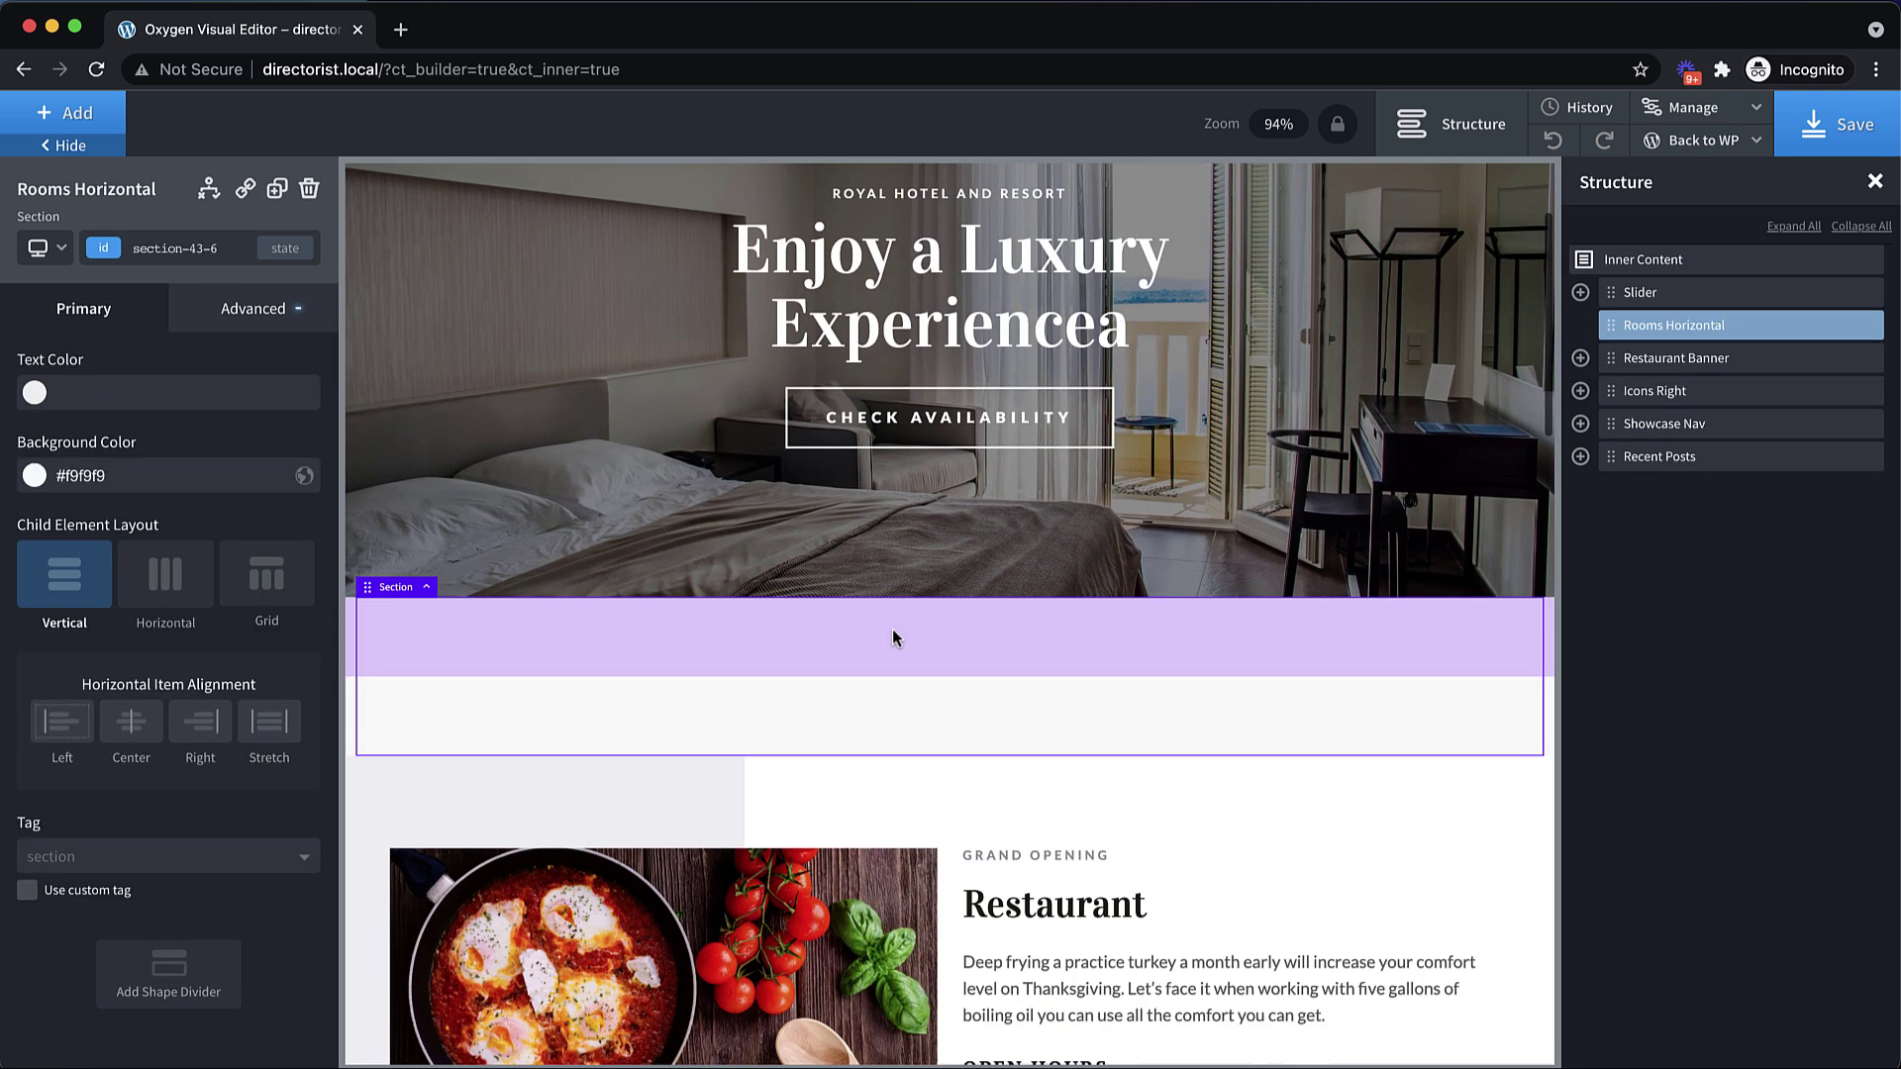
- Bring up the Add panel and browse to the Directorist components
click(105, 129)
scroll(166, 609, up, 3)
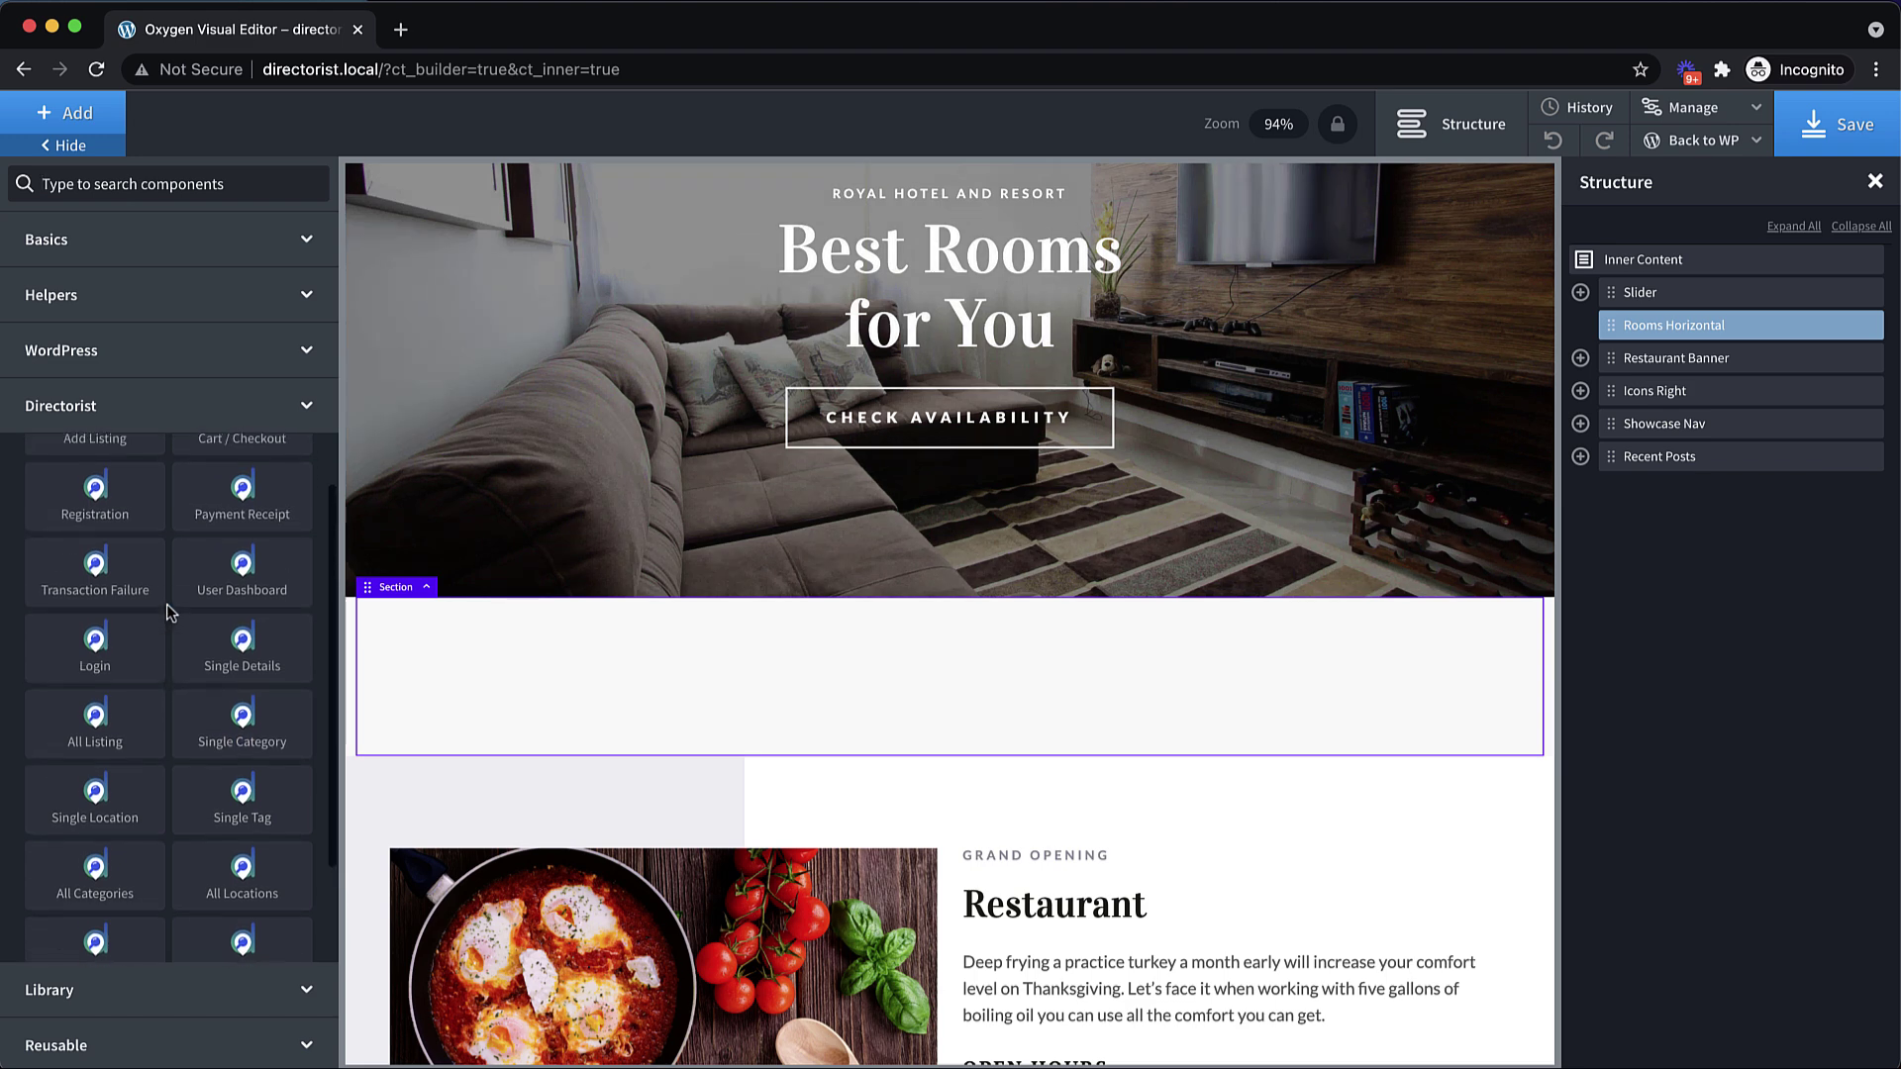
scroll(166, 612, down, 1)
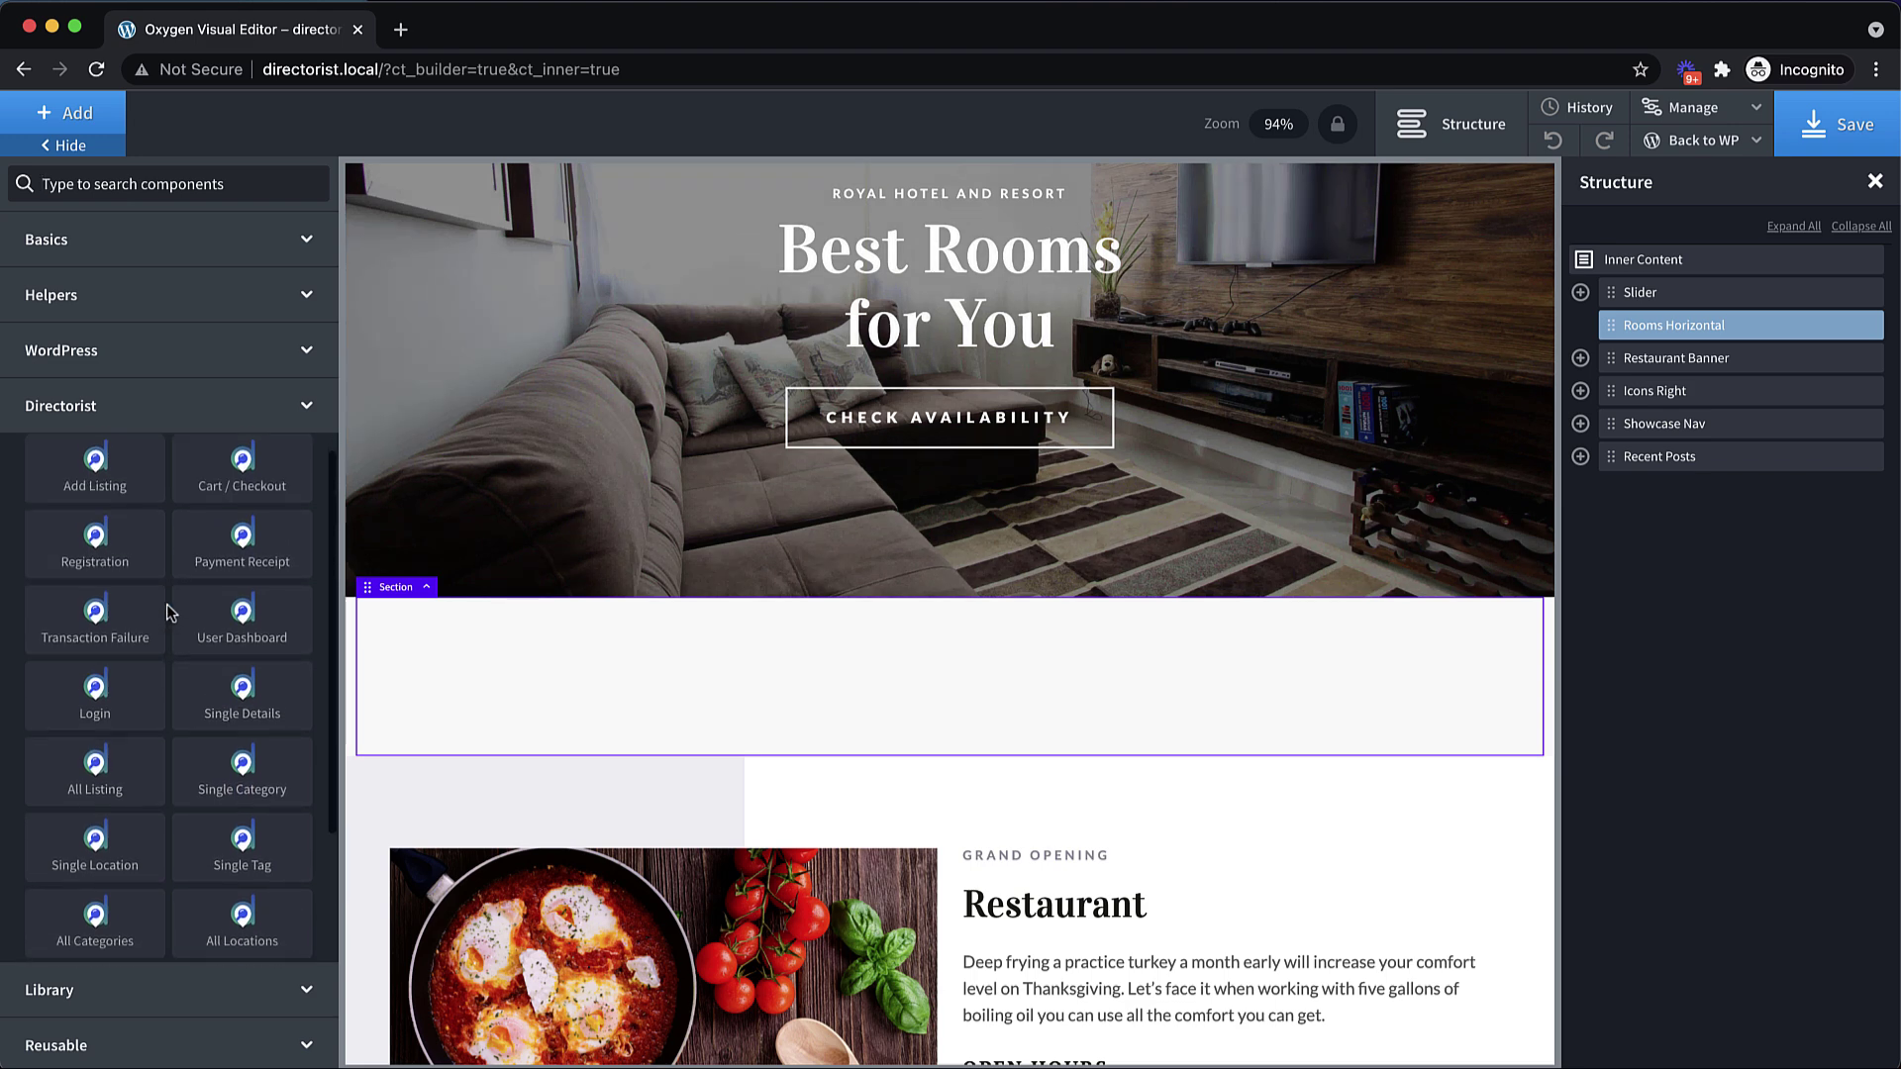
- Add an All Listing element to Rooms Horizontal, keeping its General view set to Grid
click(95, 778)
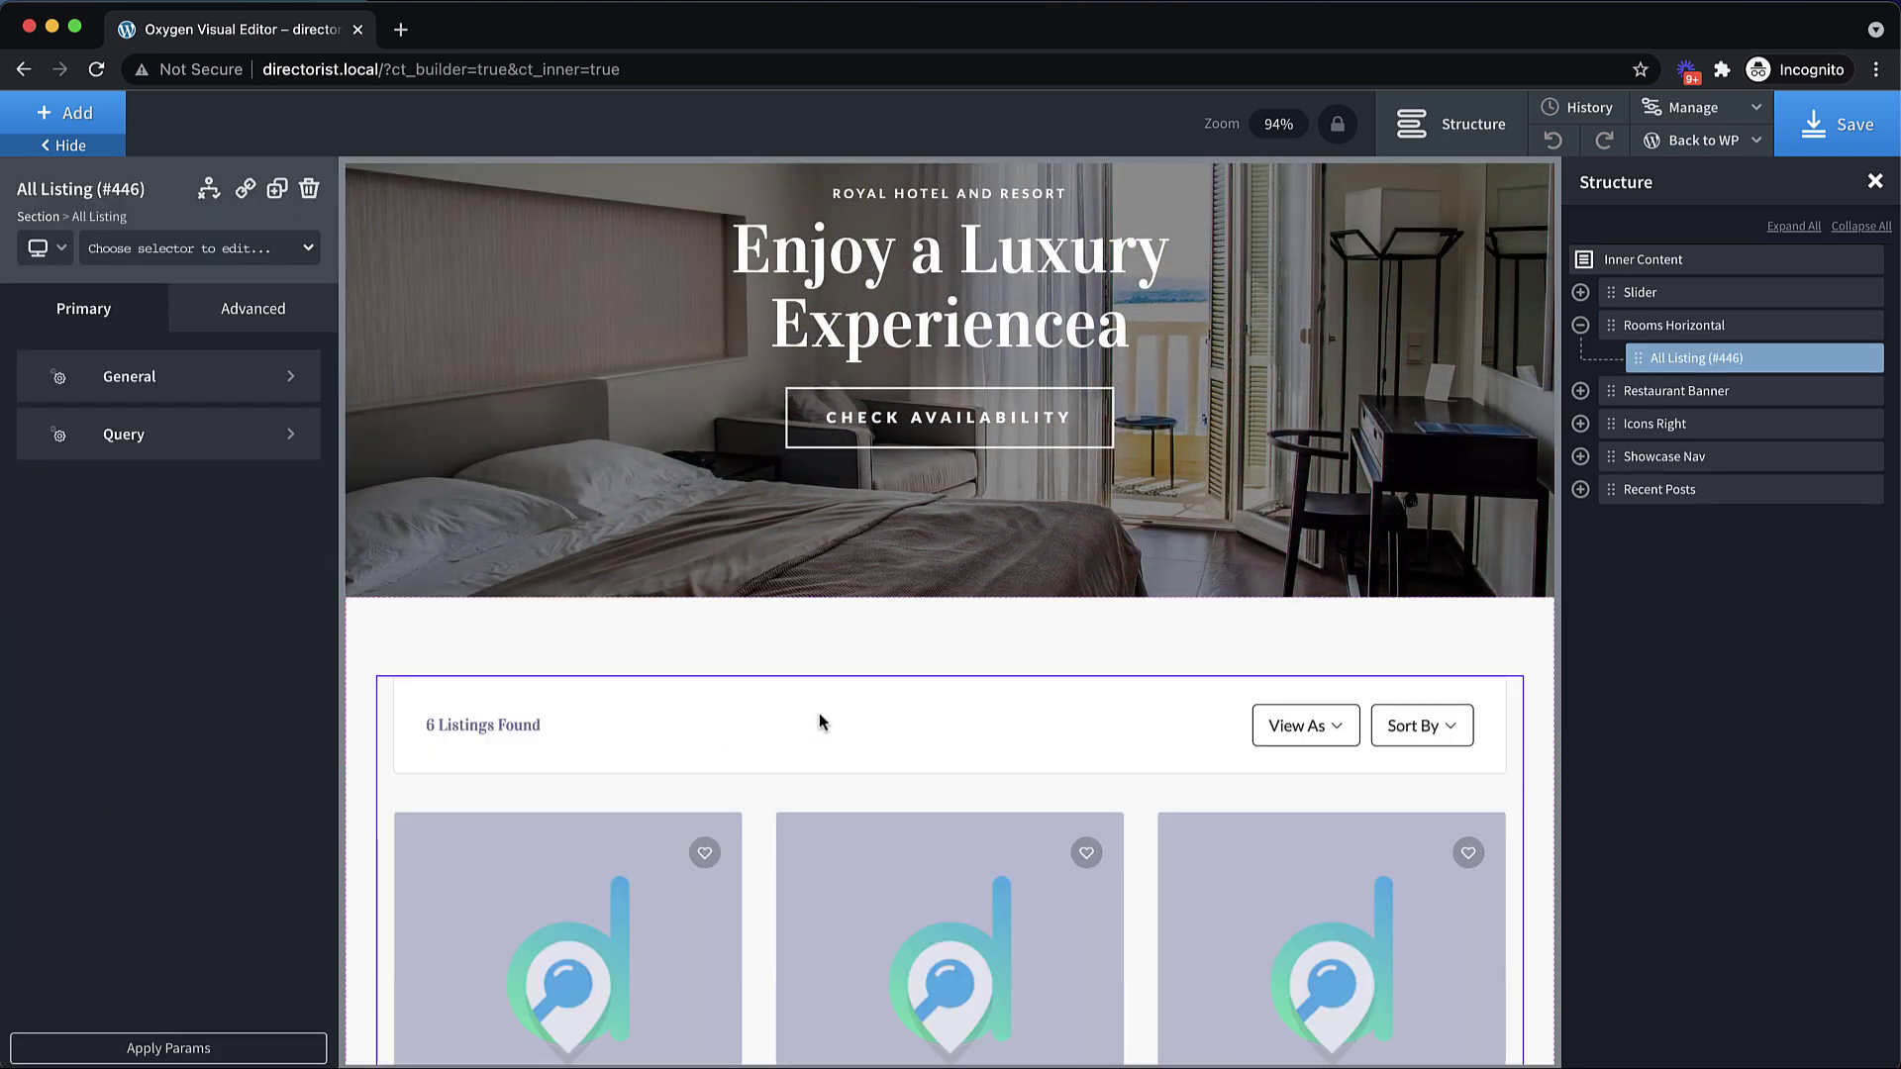
scroll(850, 709, down, 15)
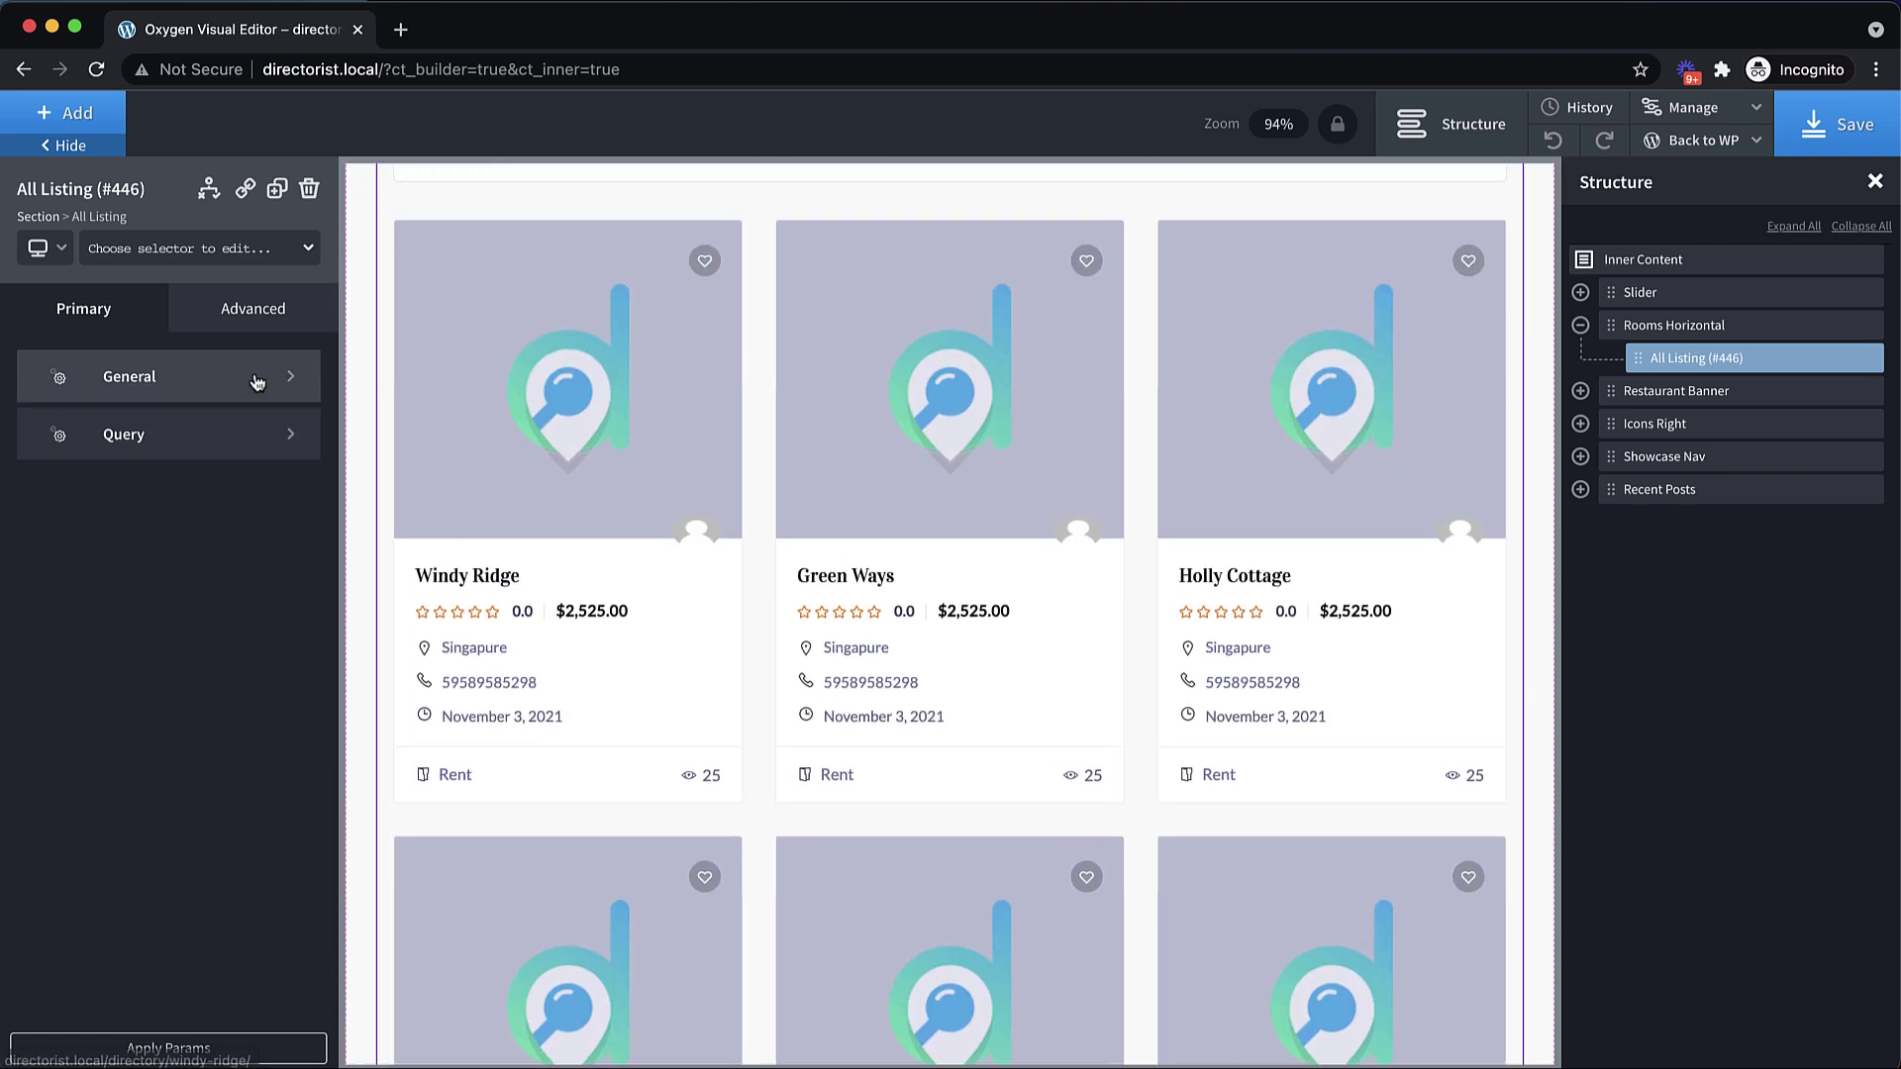
click(256, 381)
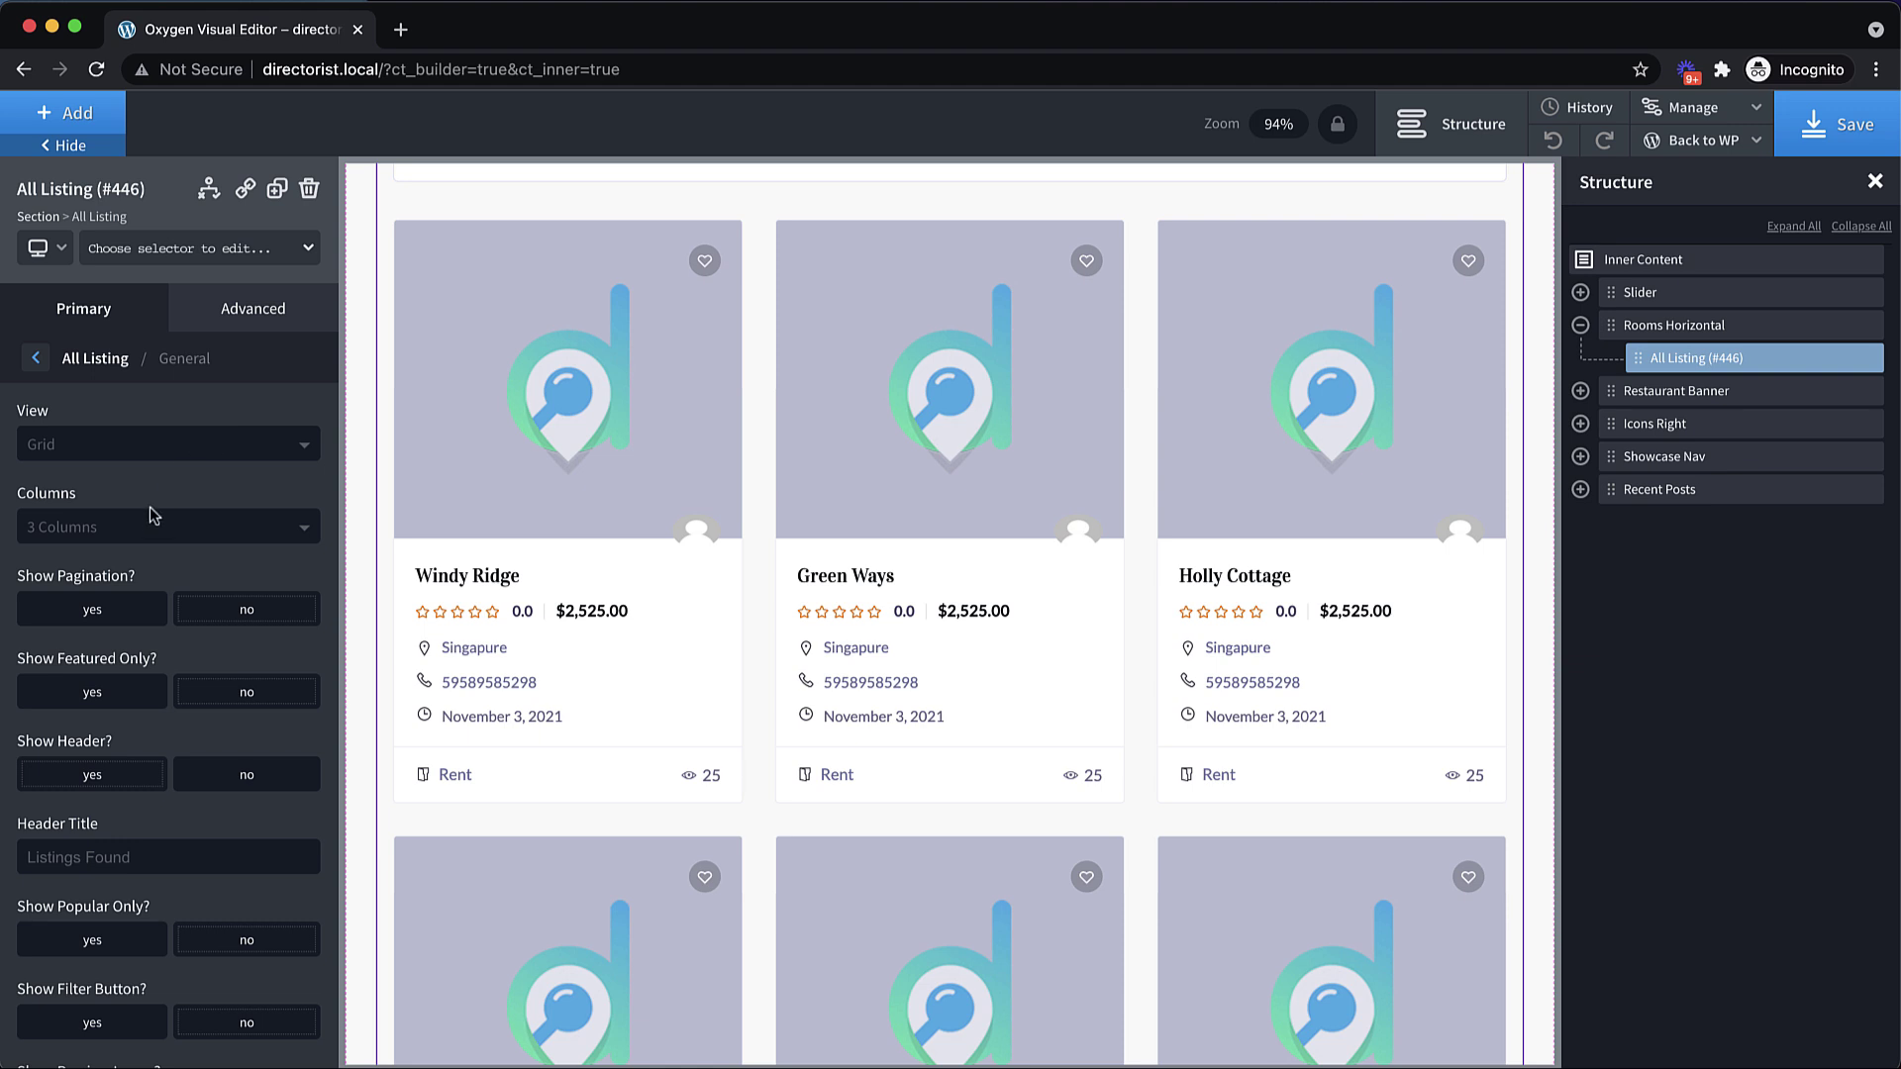
click(173, 457)
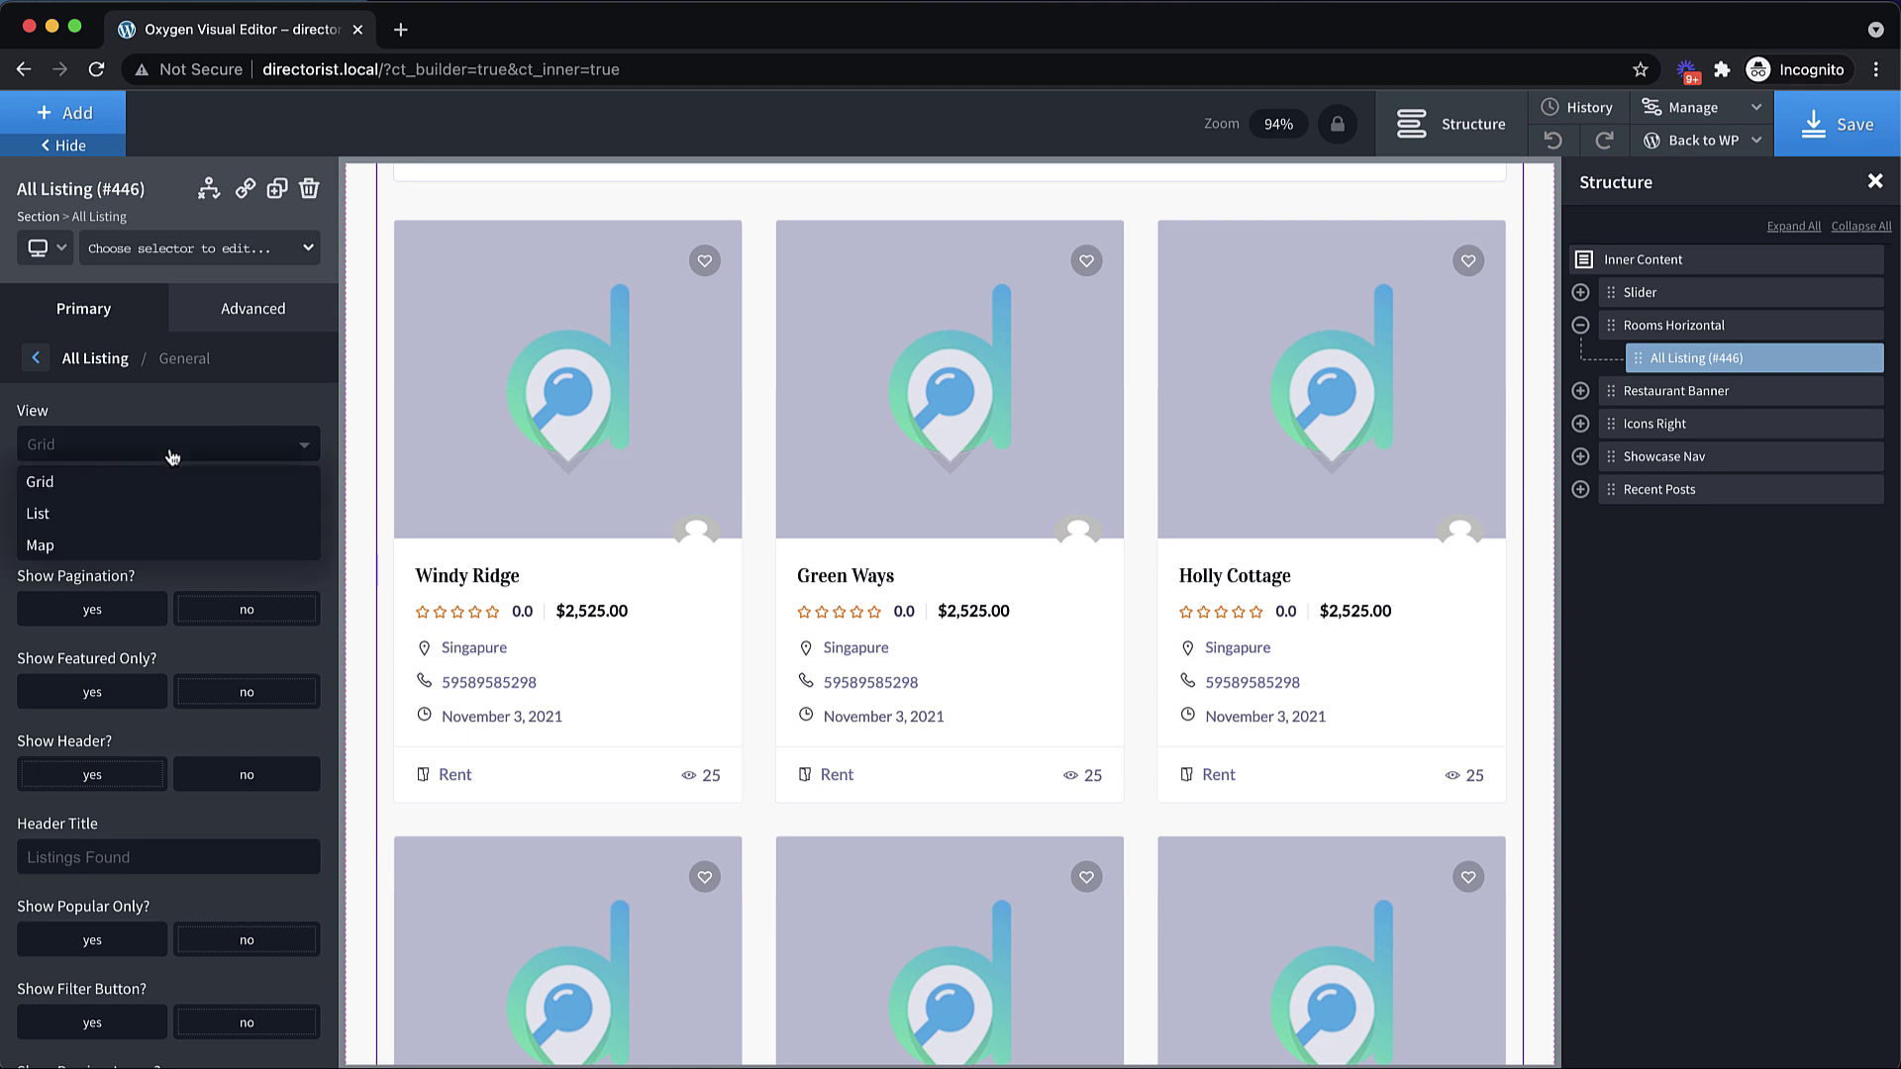
click(204, 404)
scroll(204, 404, down, 2)
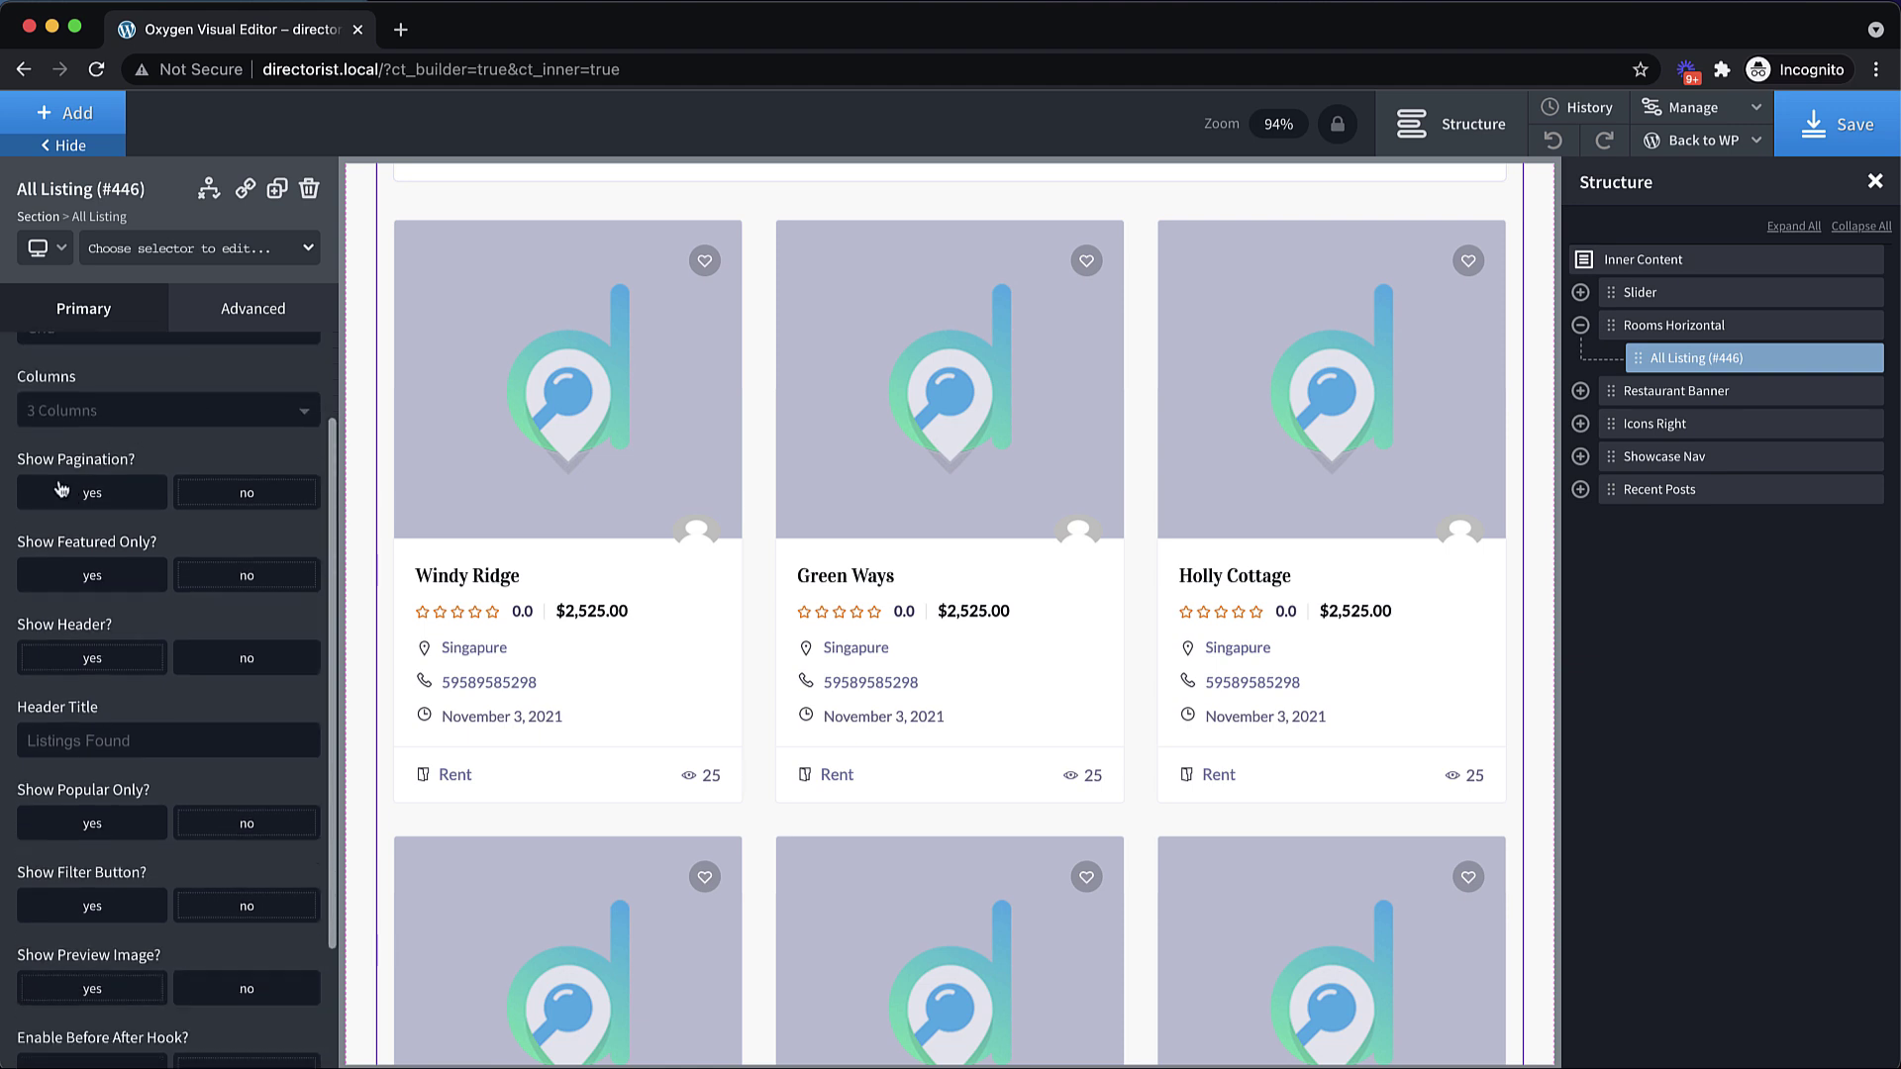
scroll(259, 531, down, 2)
scroll(252, 507, up, 5)
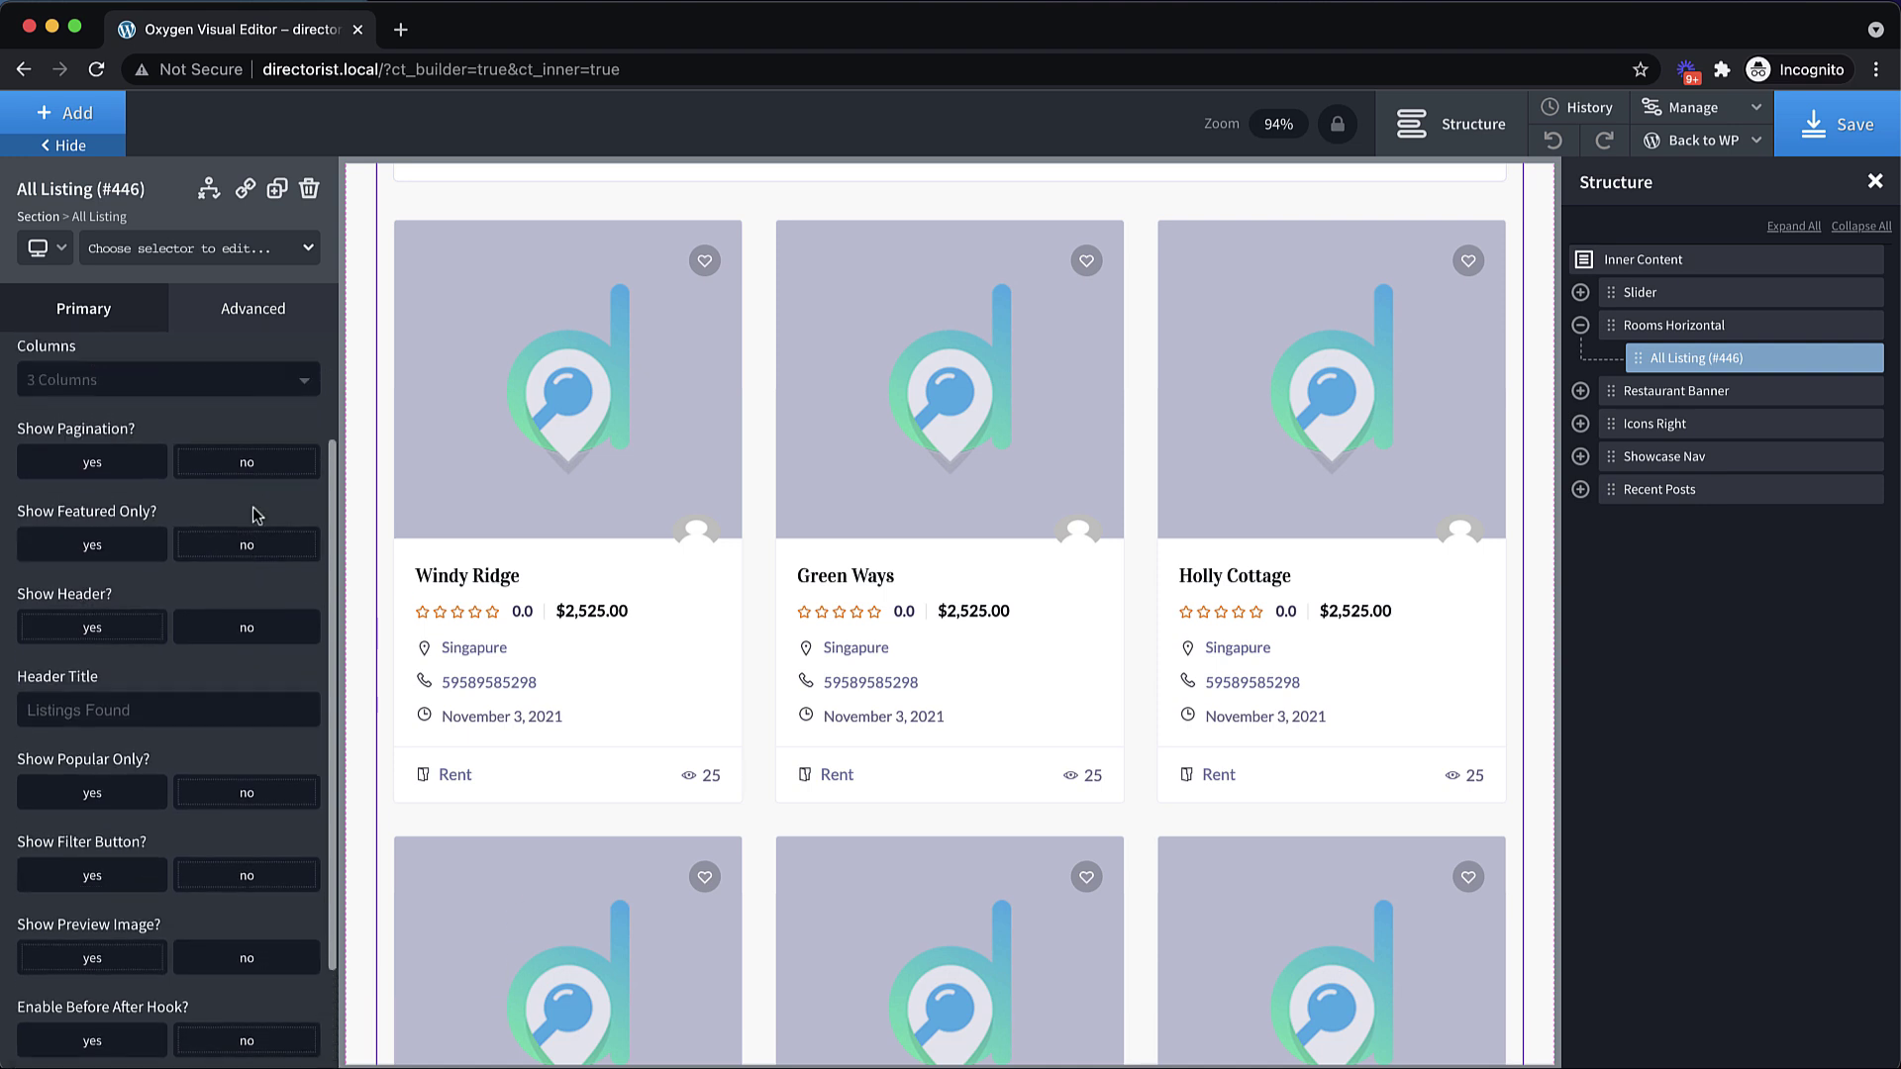
click(36, 360)
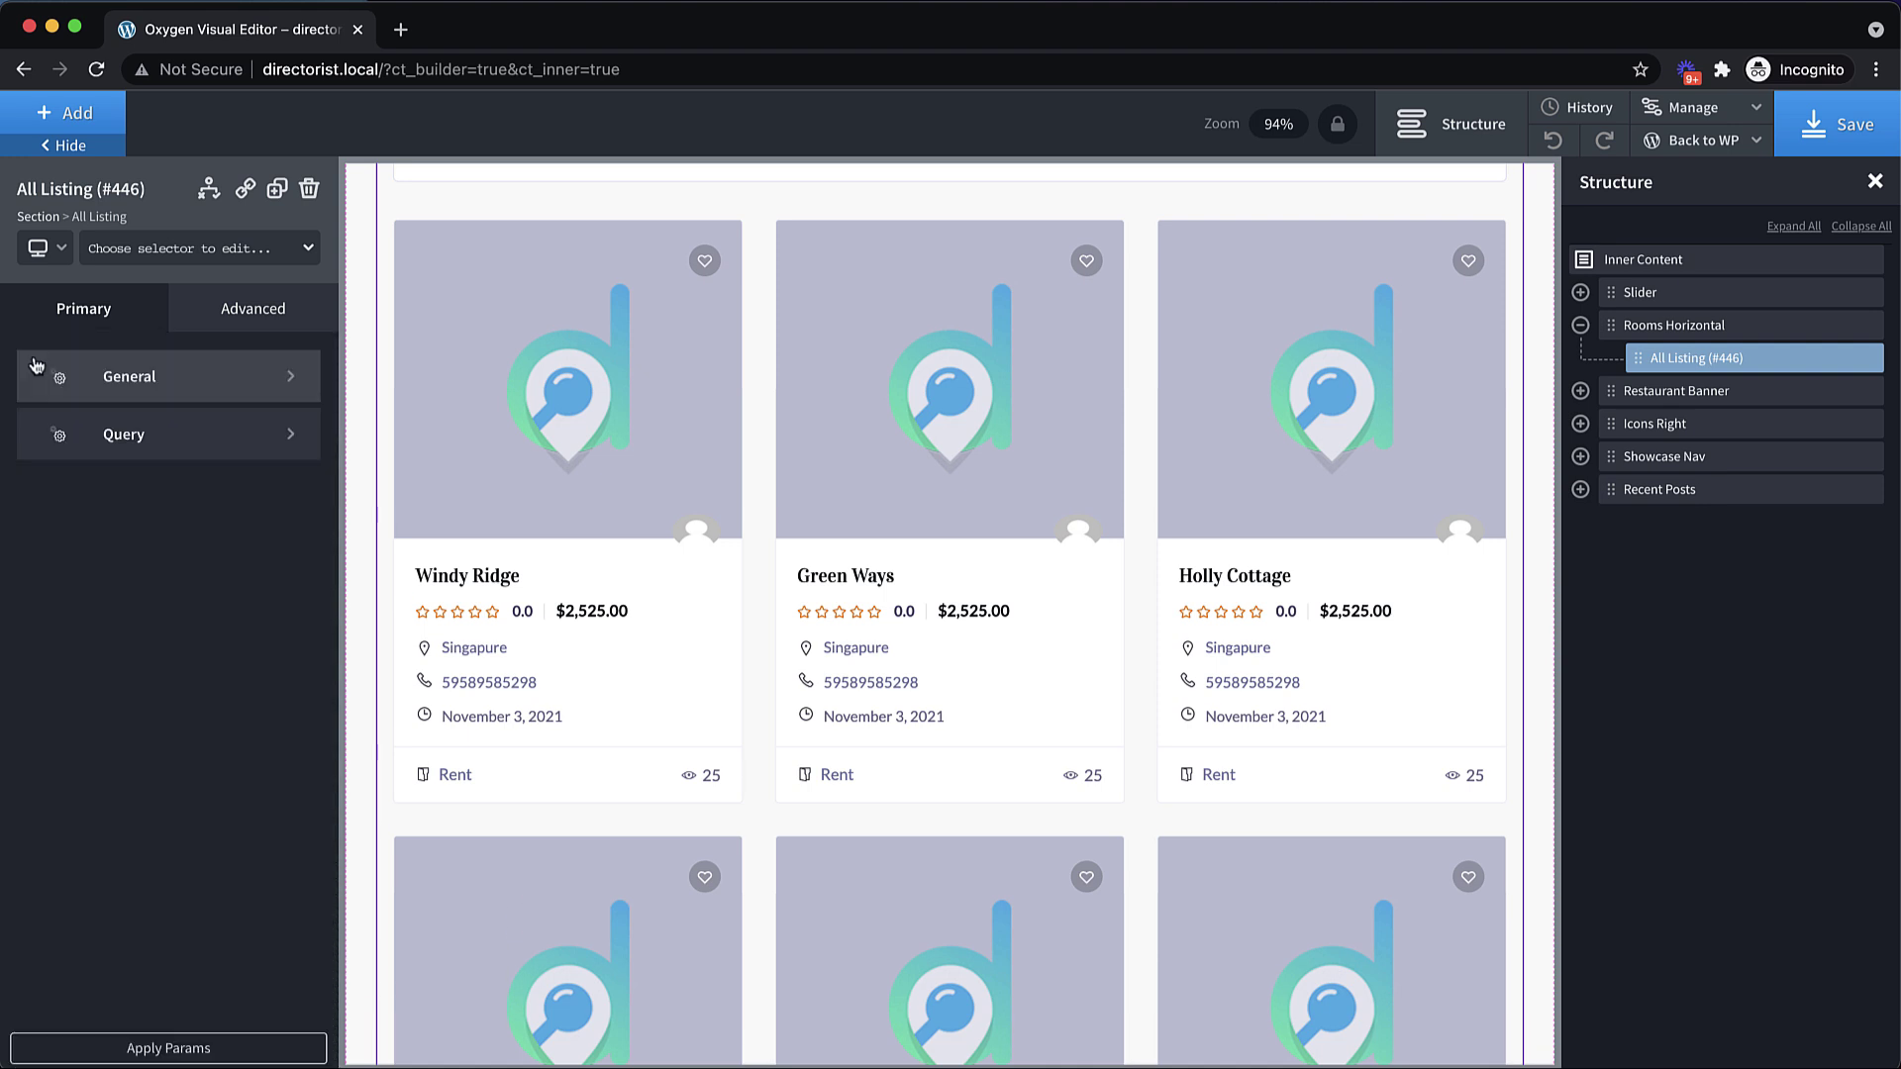
- Review the All Listing element's Query settings
click(183, 454)
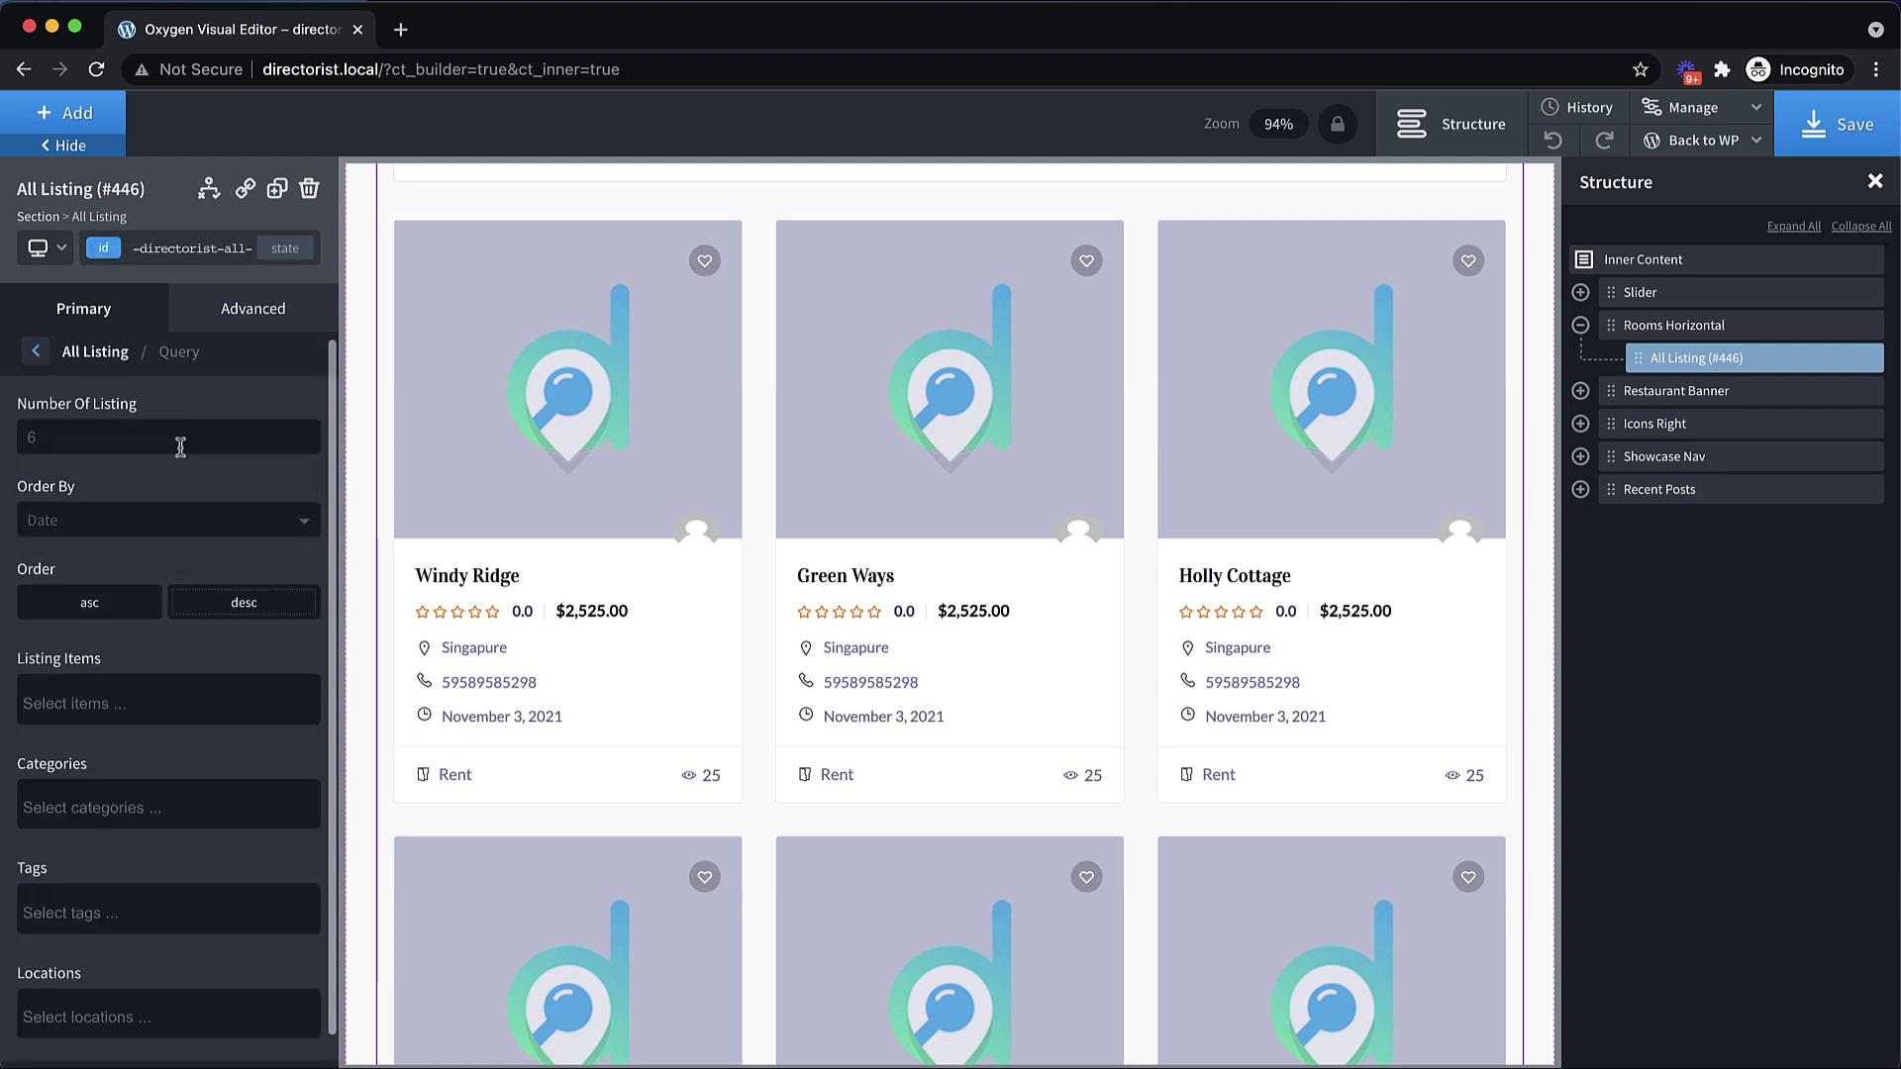
scroll(180, 450, down, 1)
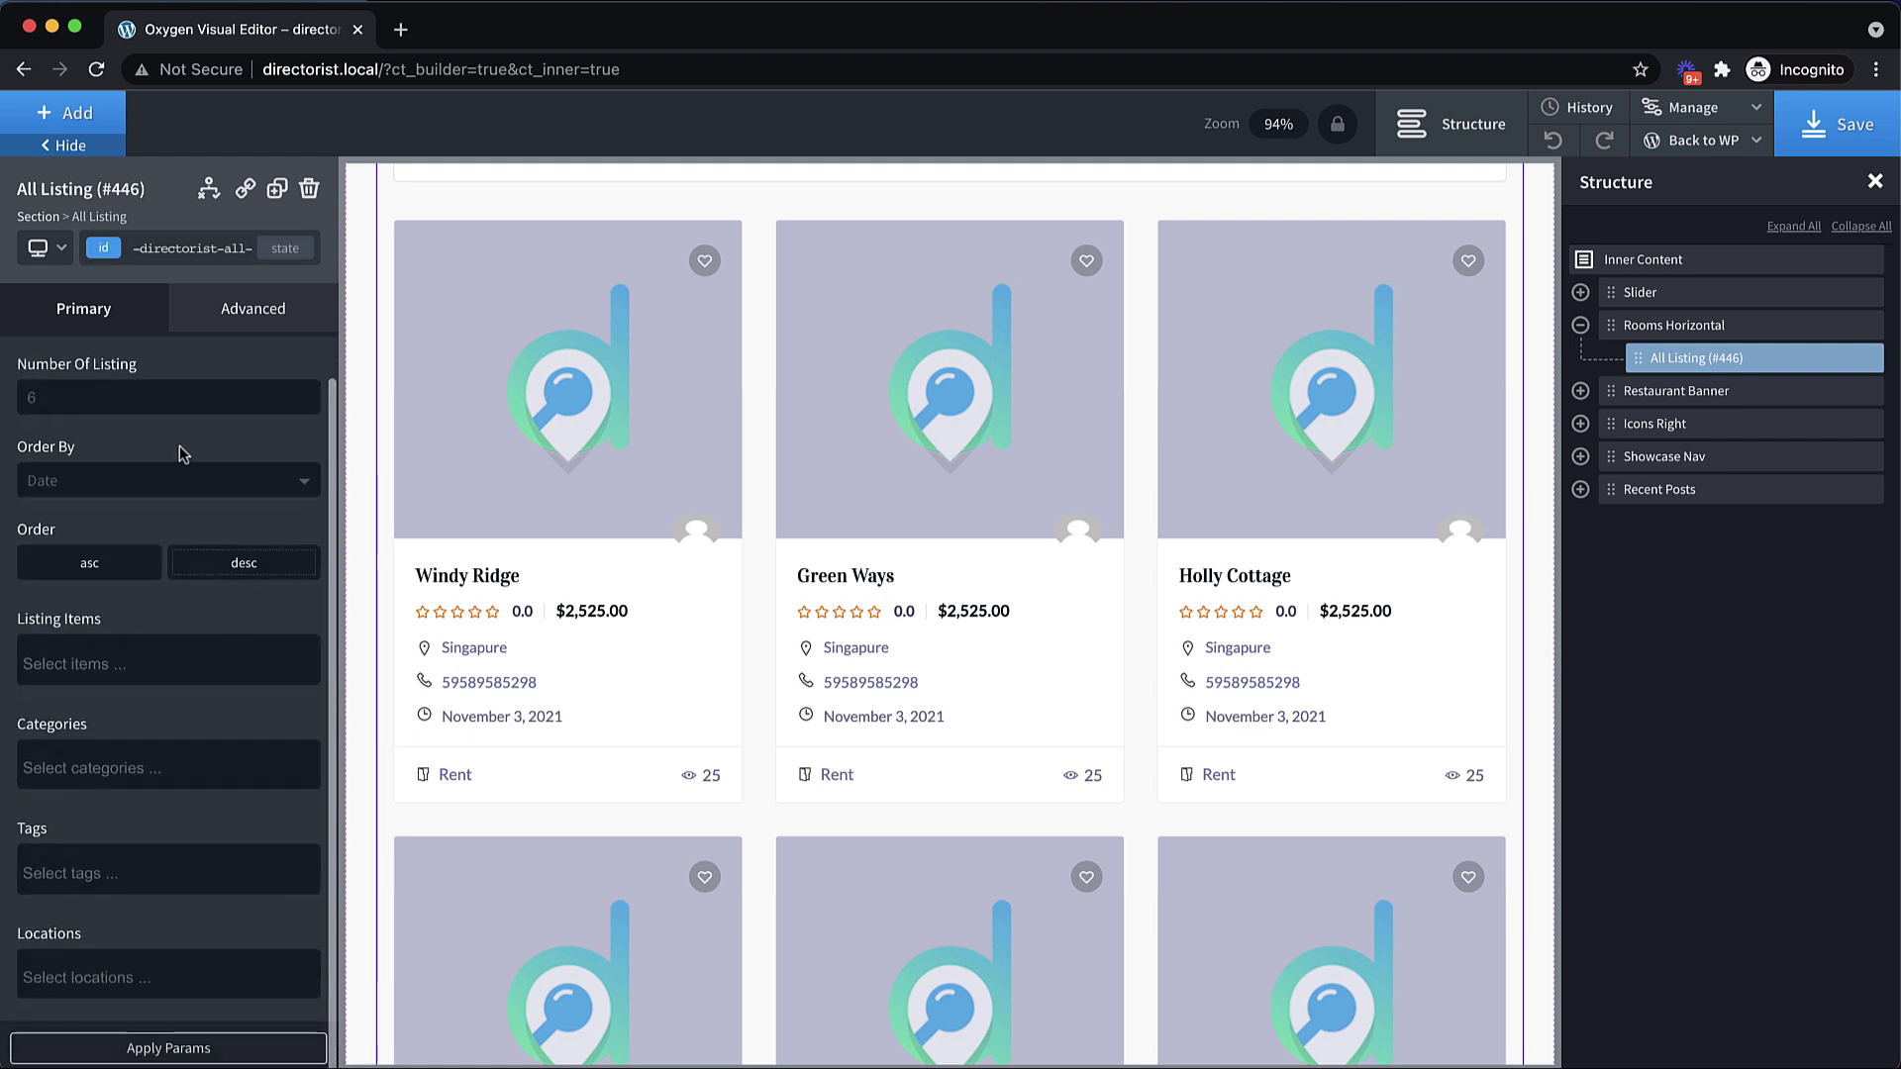
scroll(86, 381, up, 1)
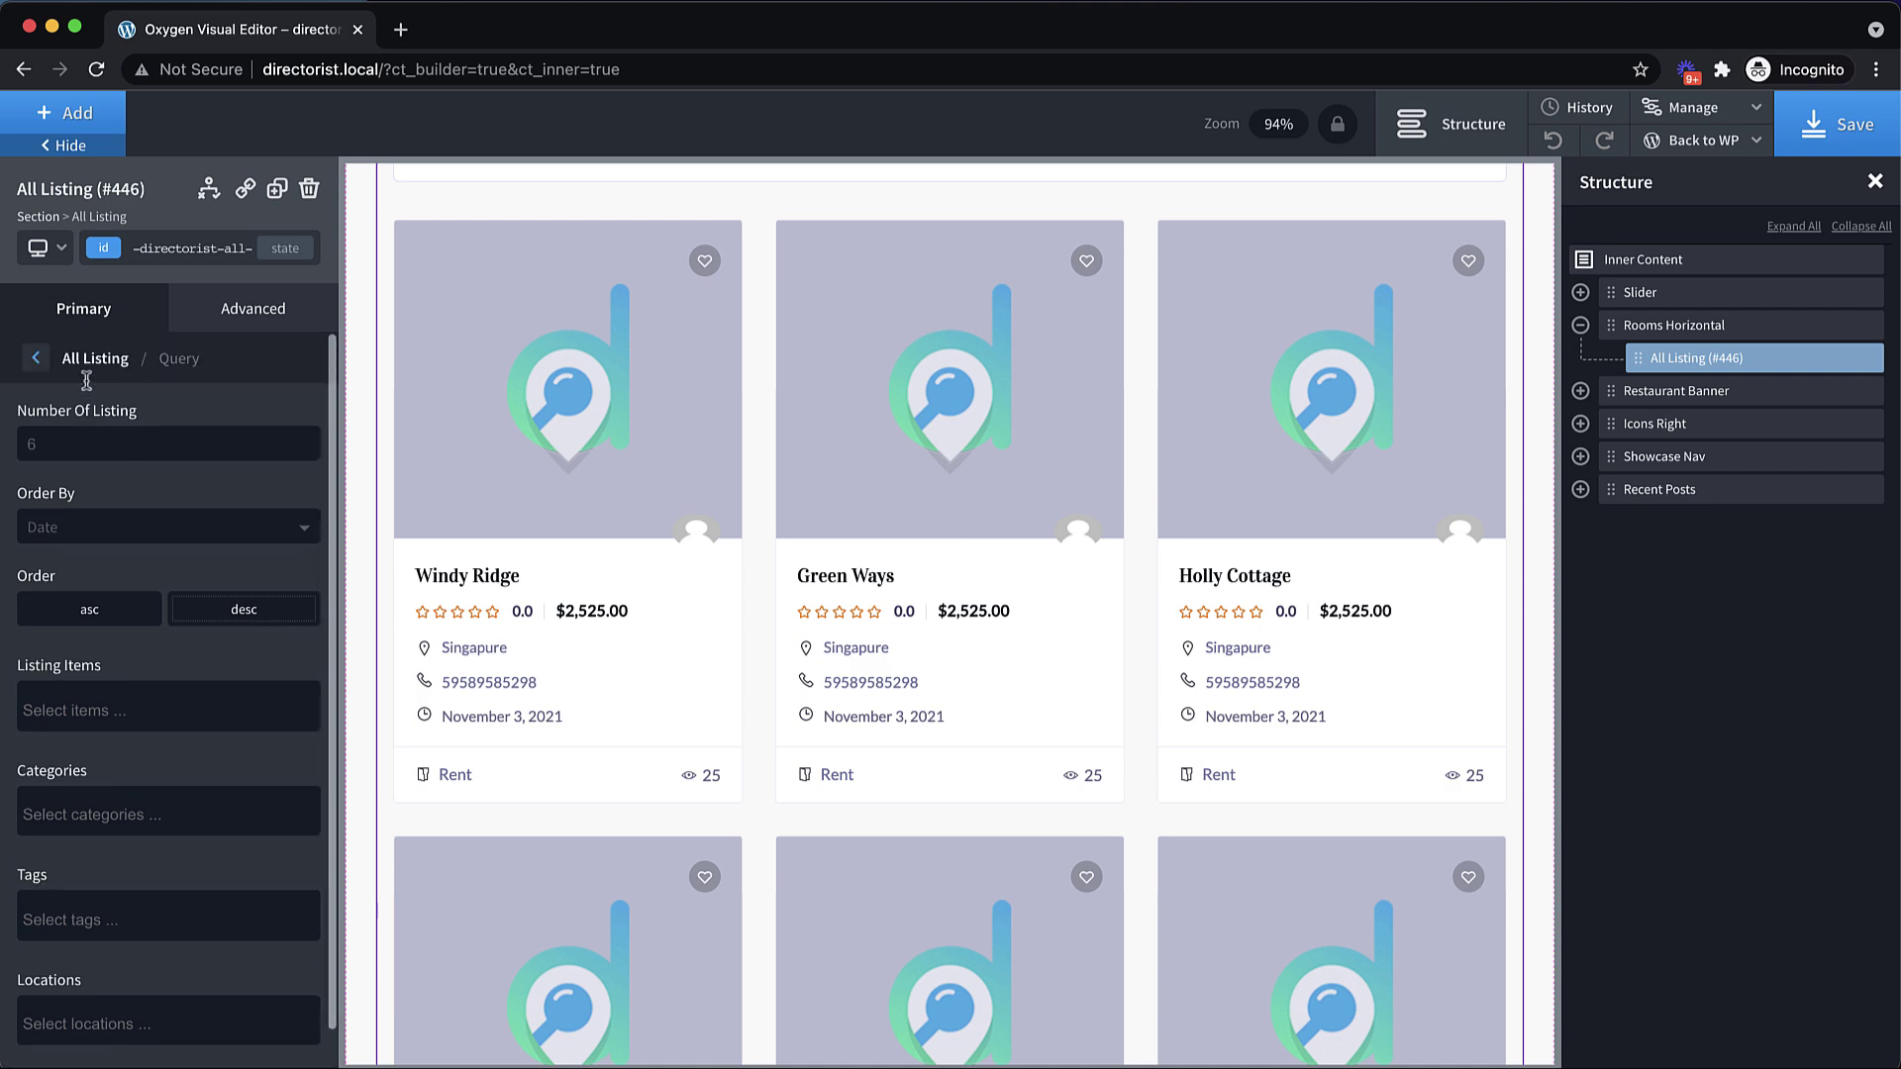
click(88, 327)
scroll(746, 547, up, 5)
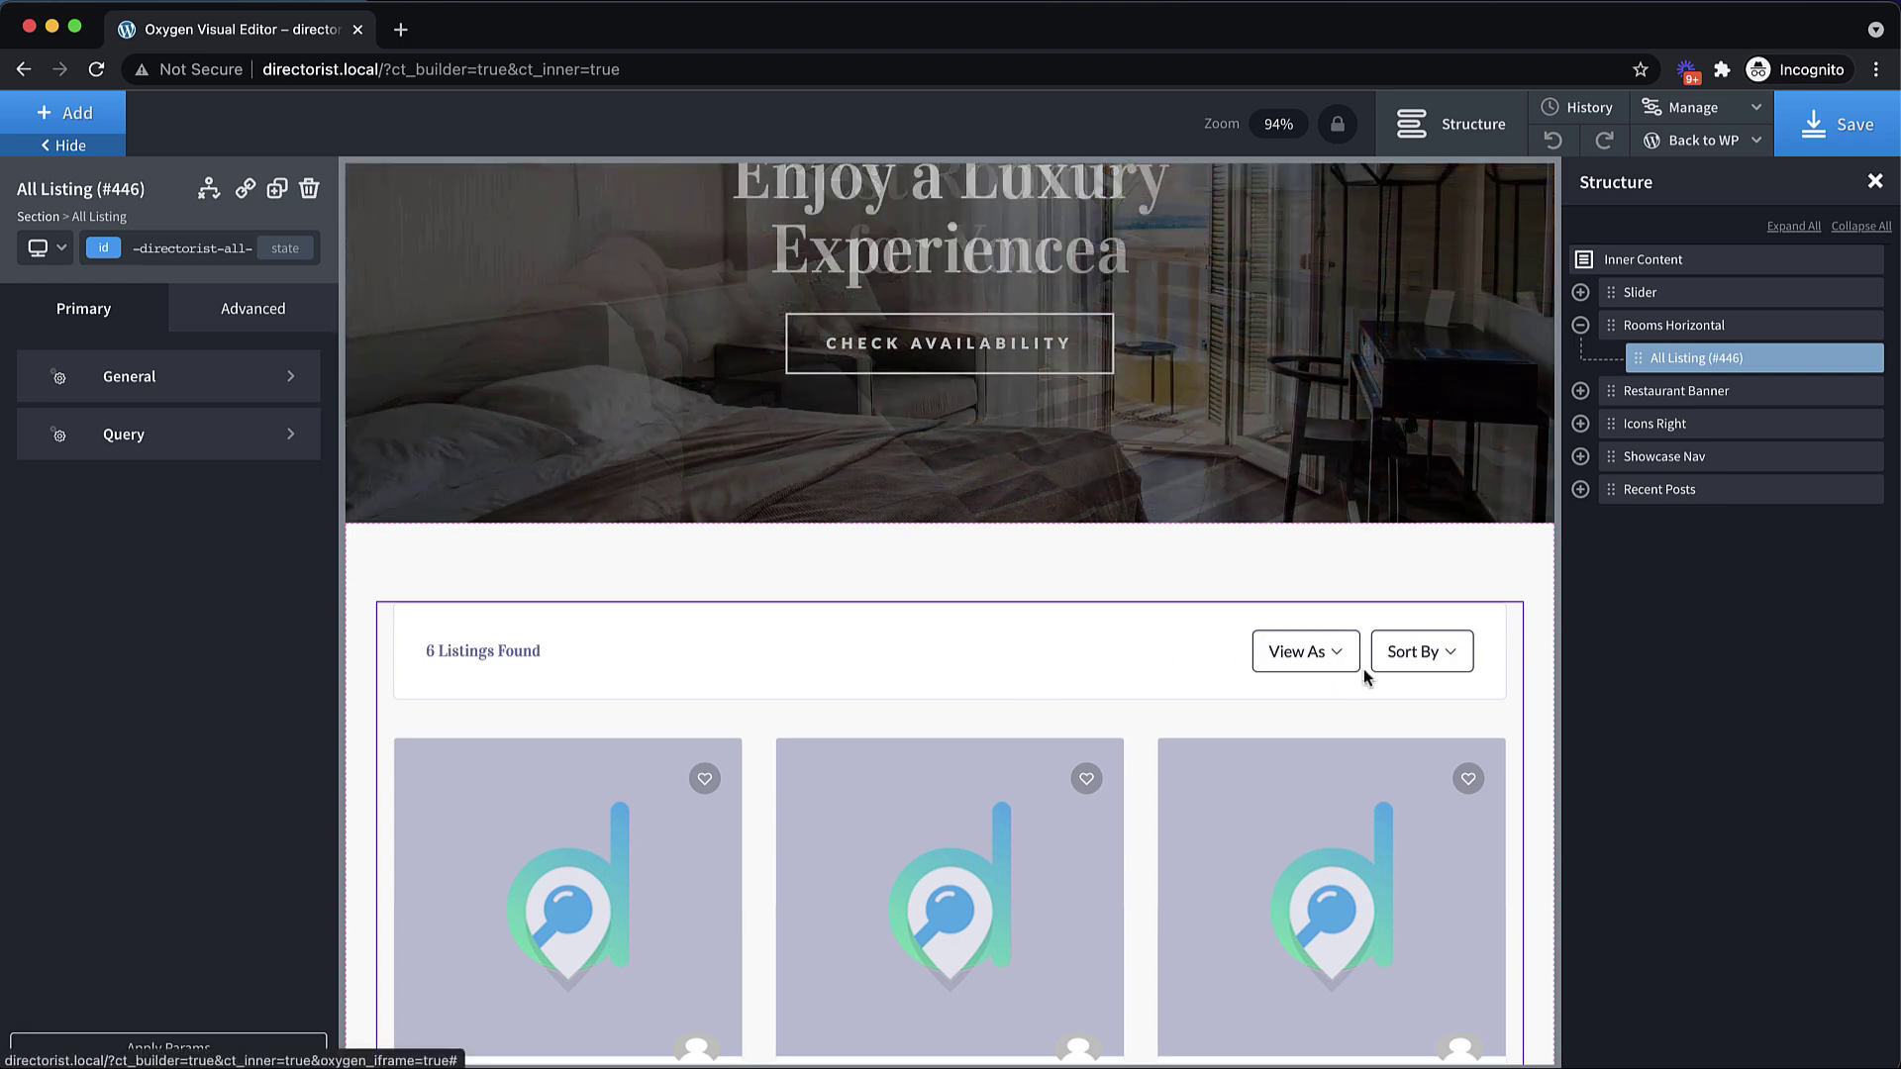
- Set Show Pagination to yes for All Listing, apply params, and preview page 2
scroll(1126, 651, up, 3)
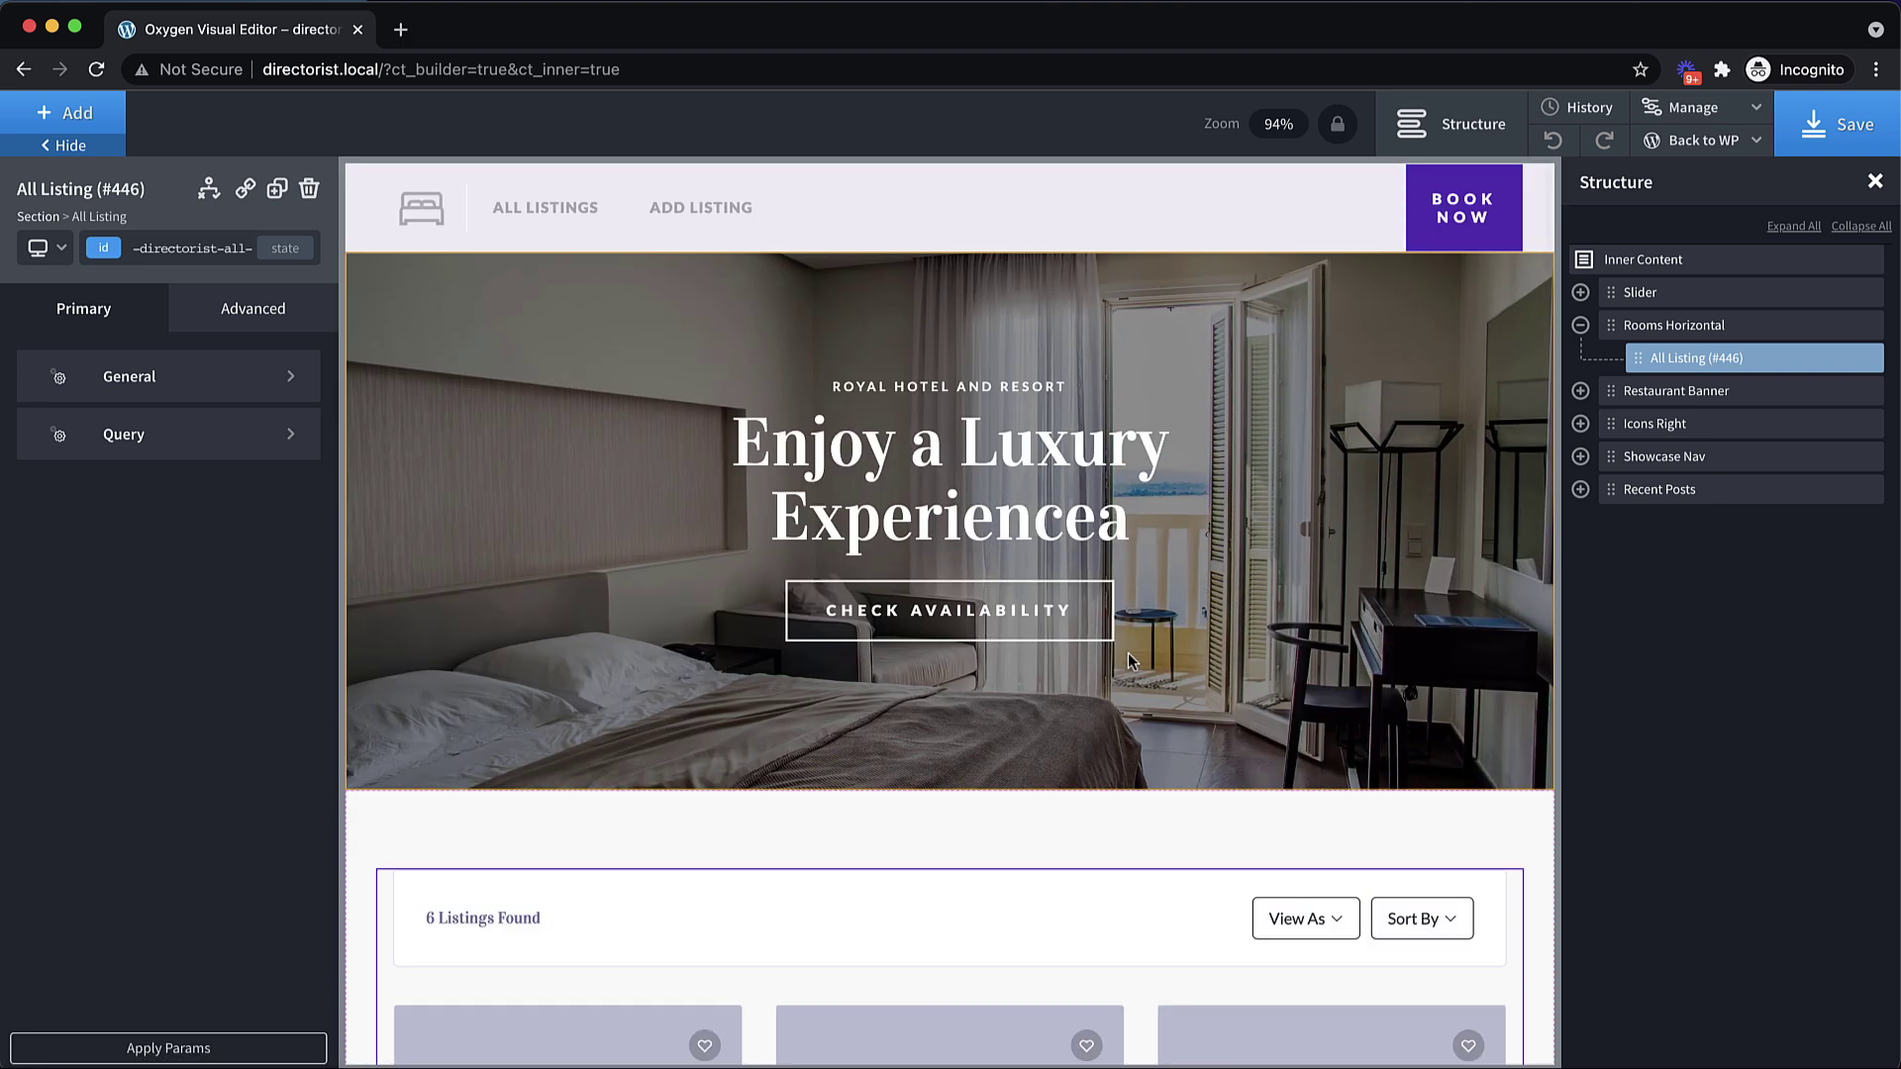
scroll(1126, 651, down, 10)
scroll(1127, 651, down, 5)
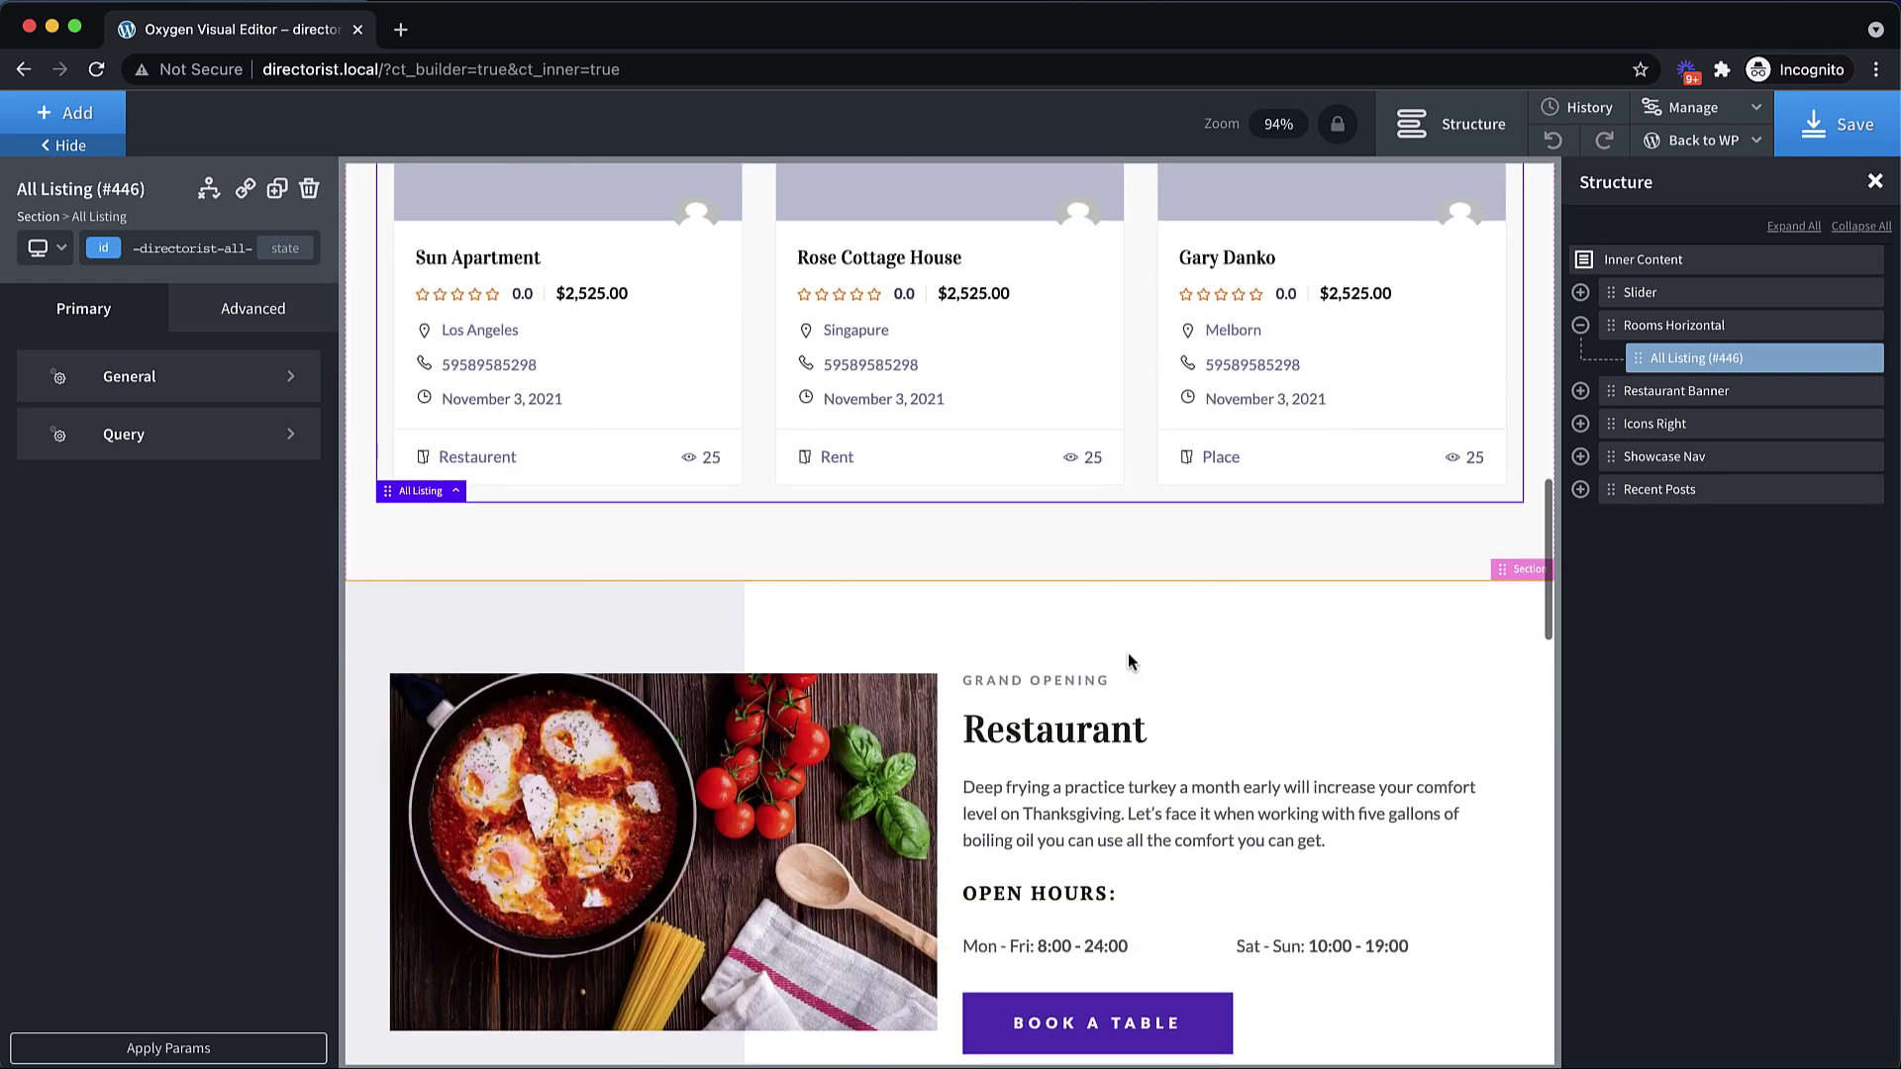
scroll(1127, 651, up, 5)
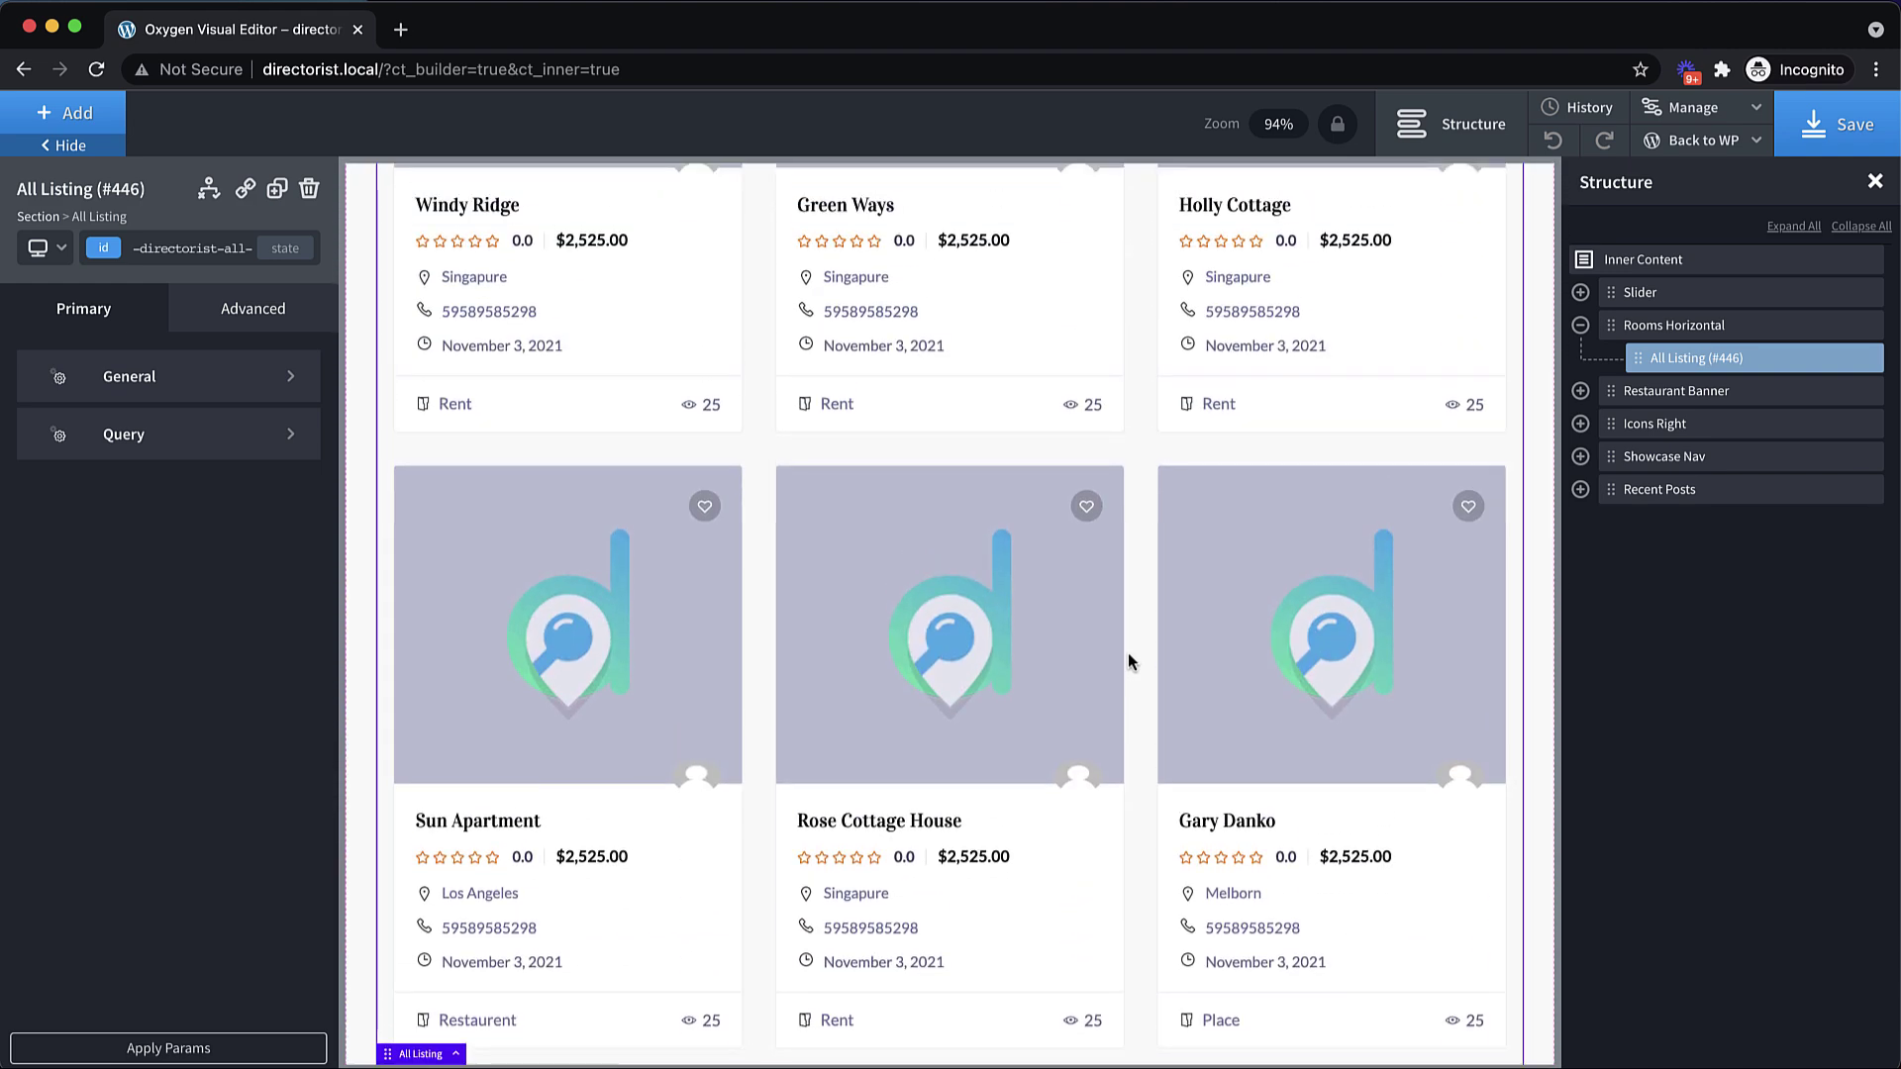
scroll(1129, 661, down, 4)
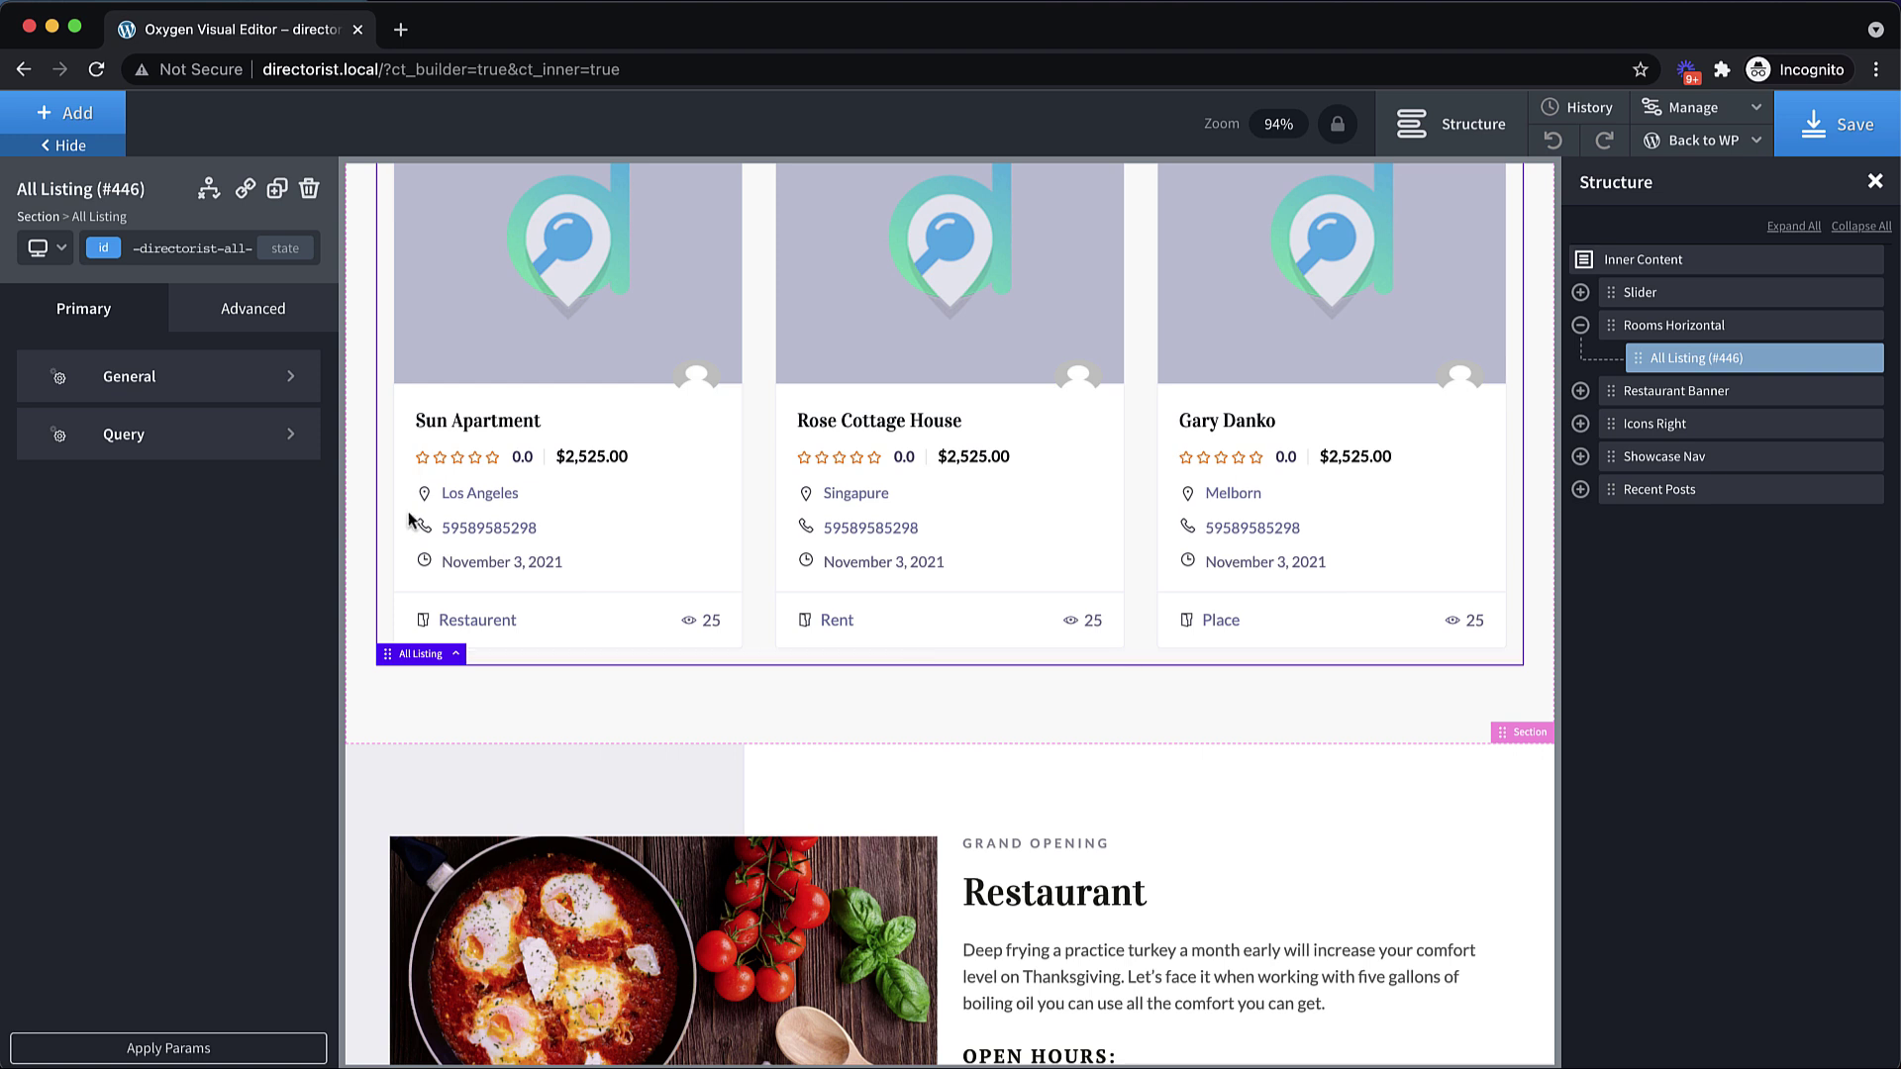
click(214, 386)
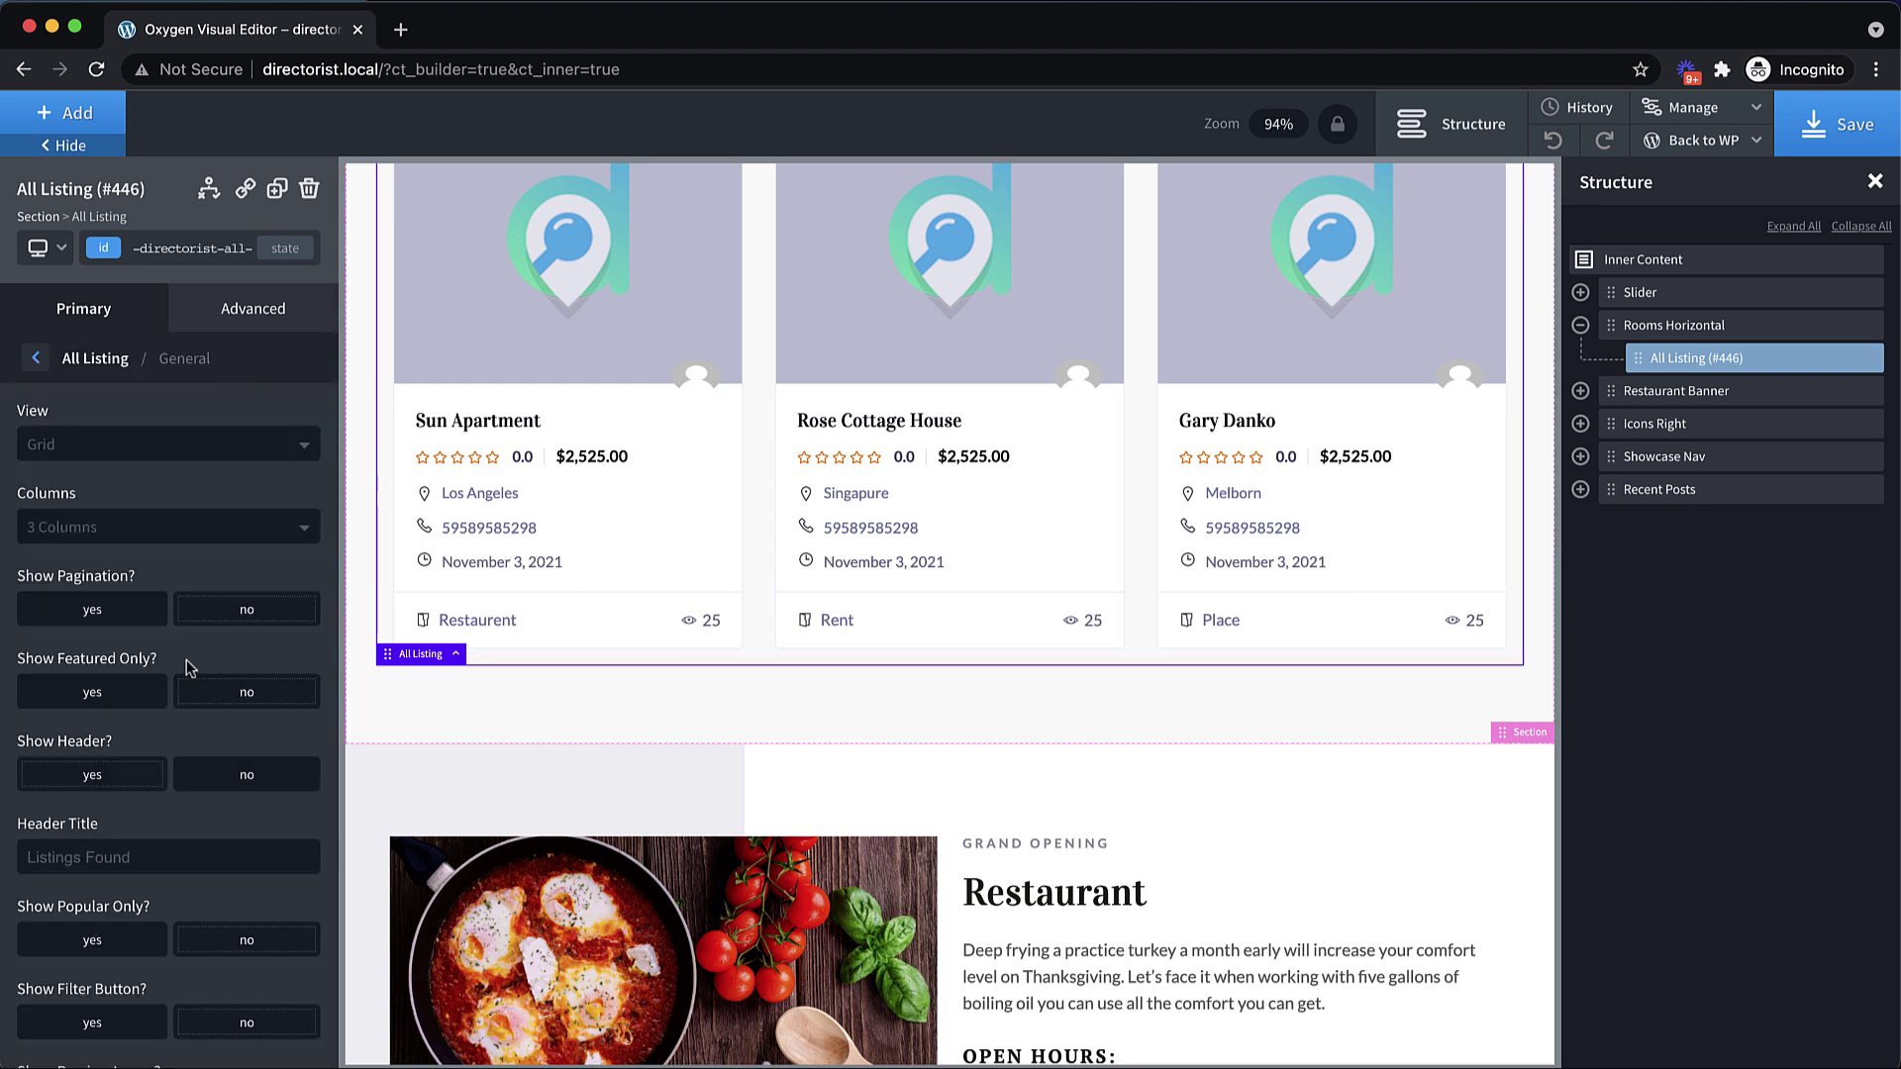
scroll(186, 659, down, 3)
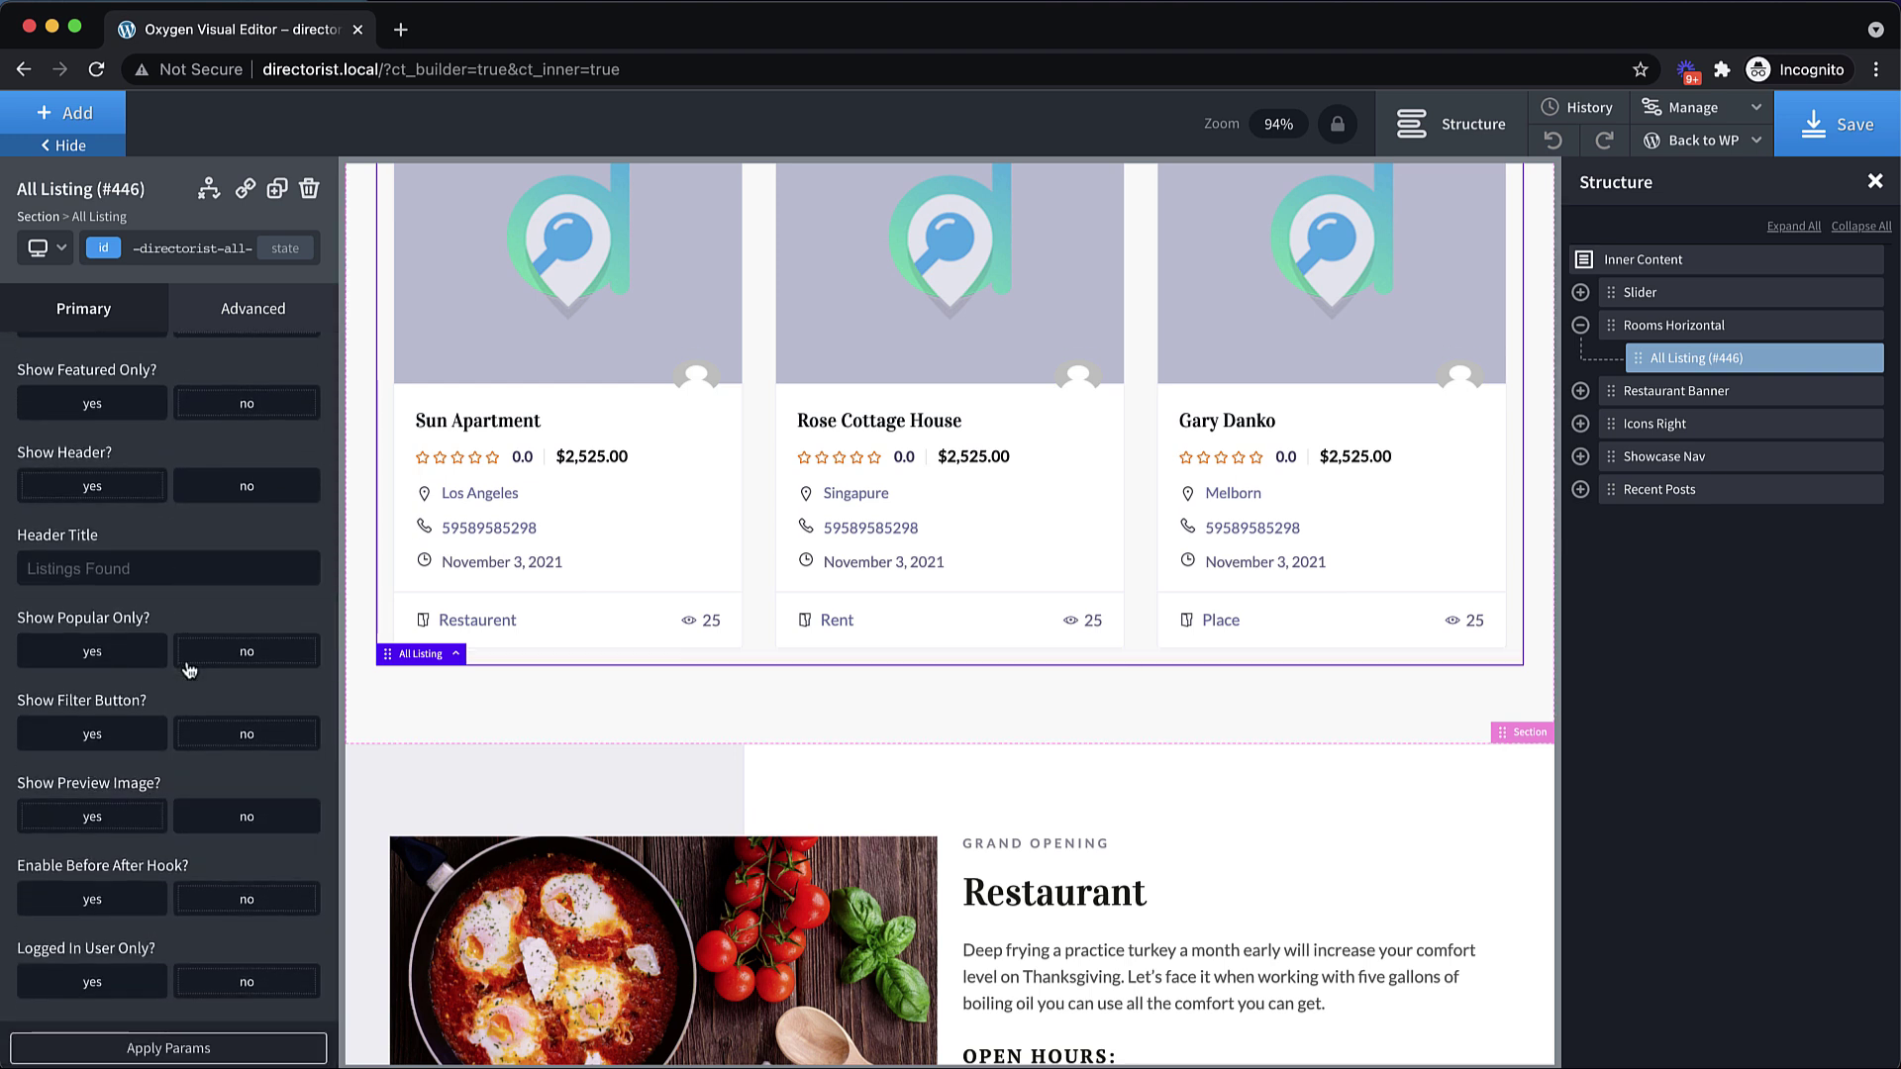
scroll(190, 670, up, 3)
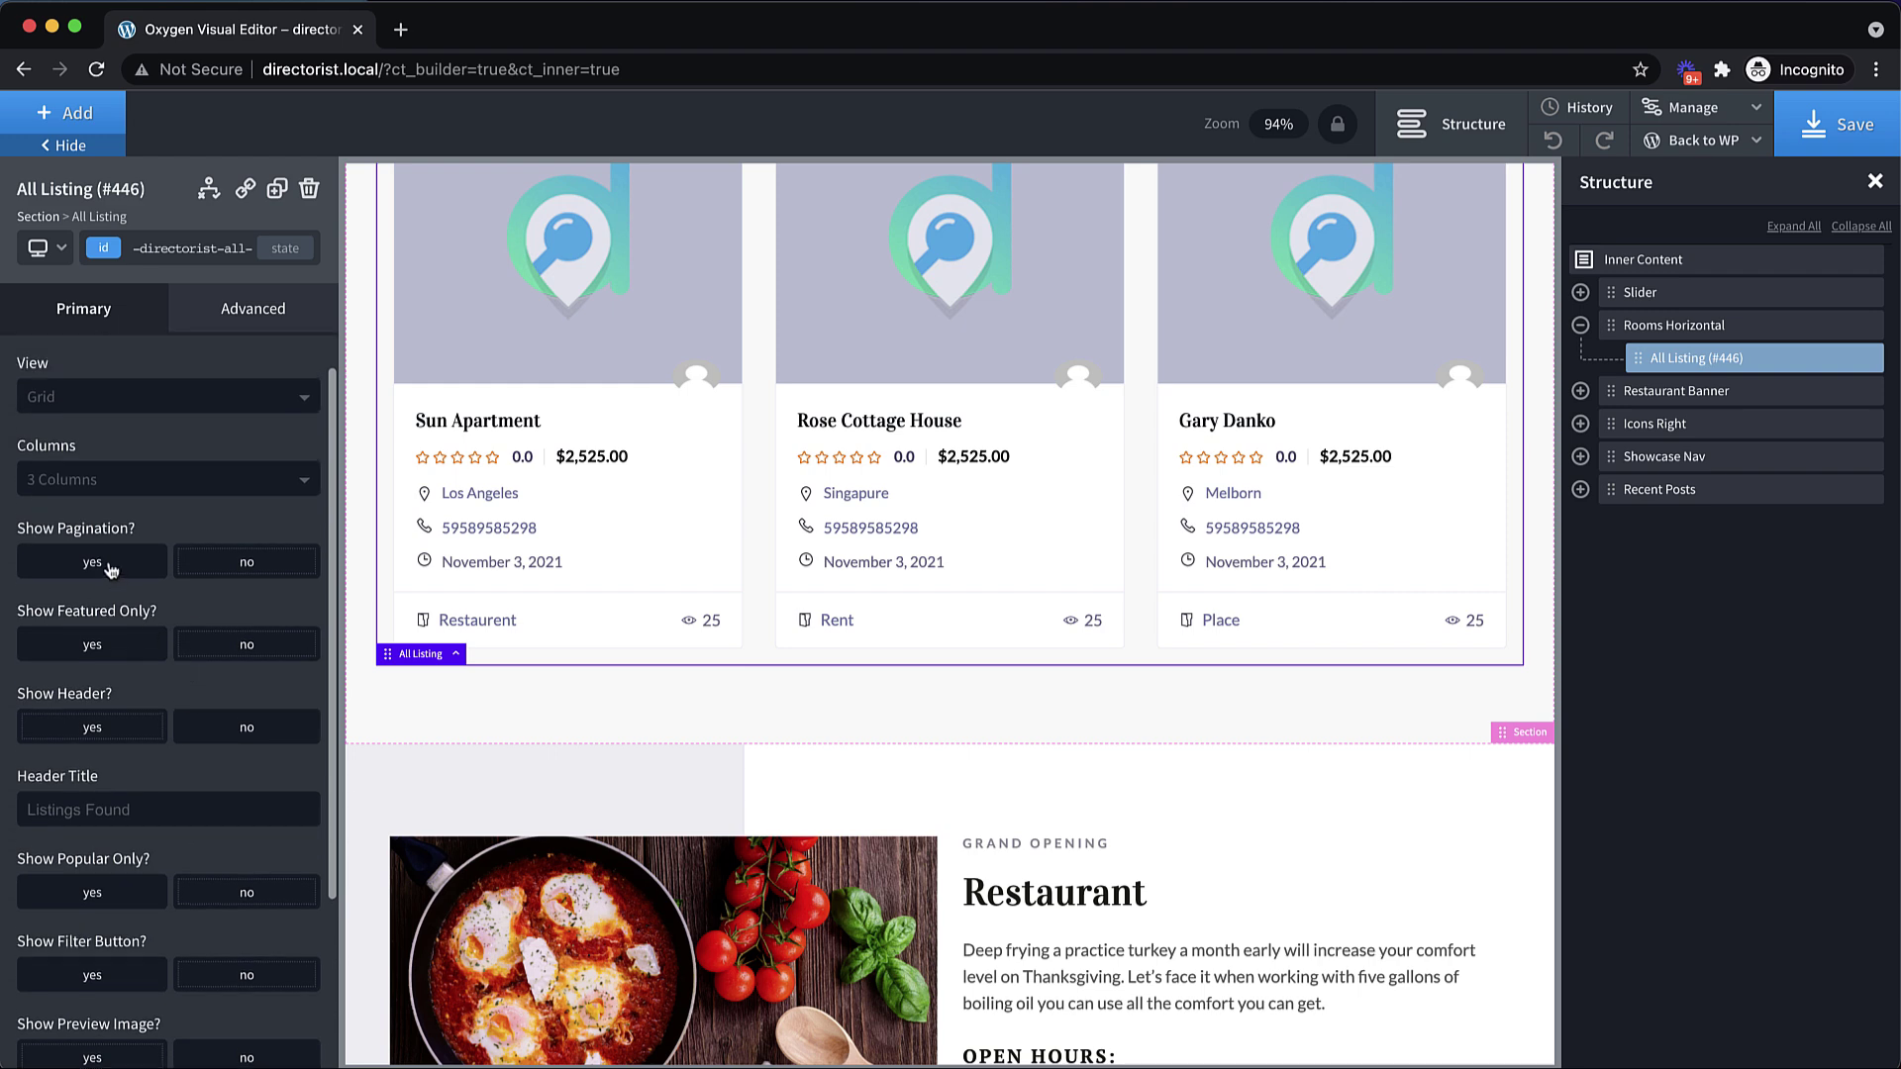
click(111, 569)
scroll(175, 693, down, 3)
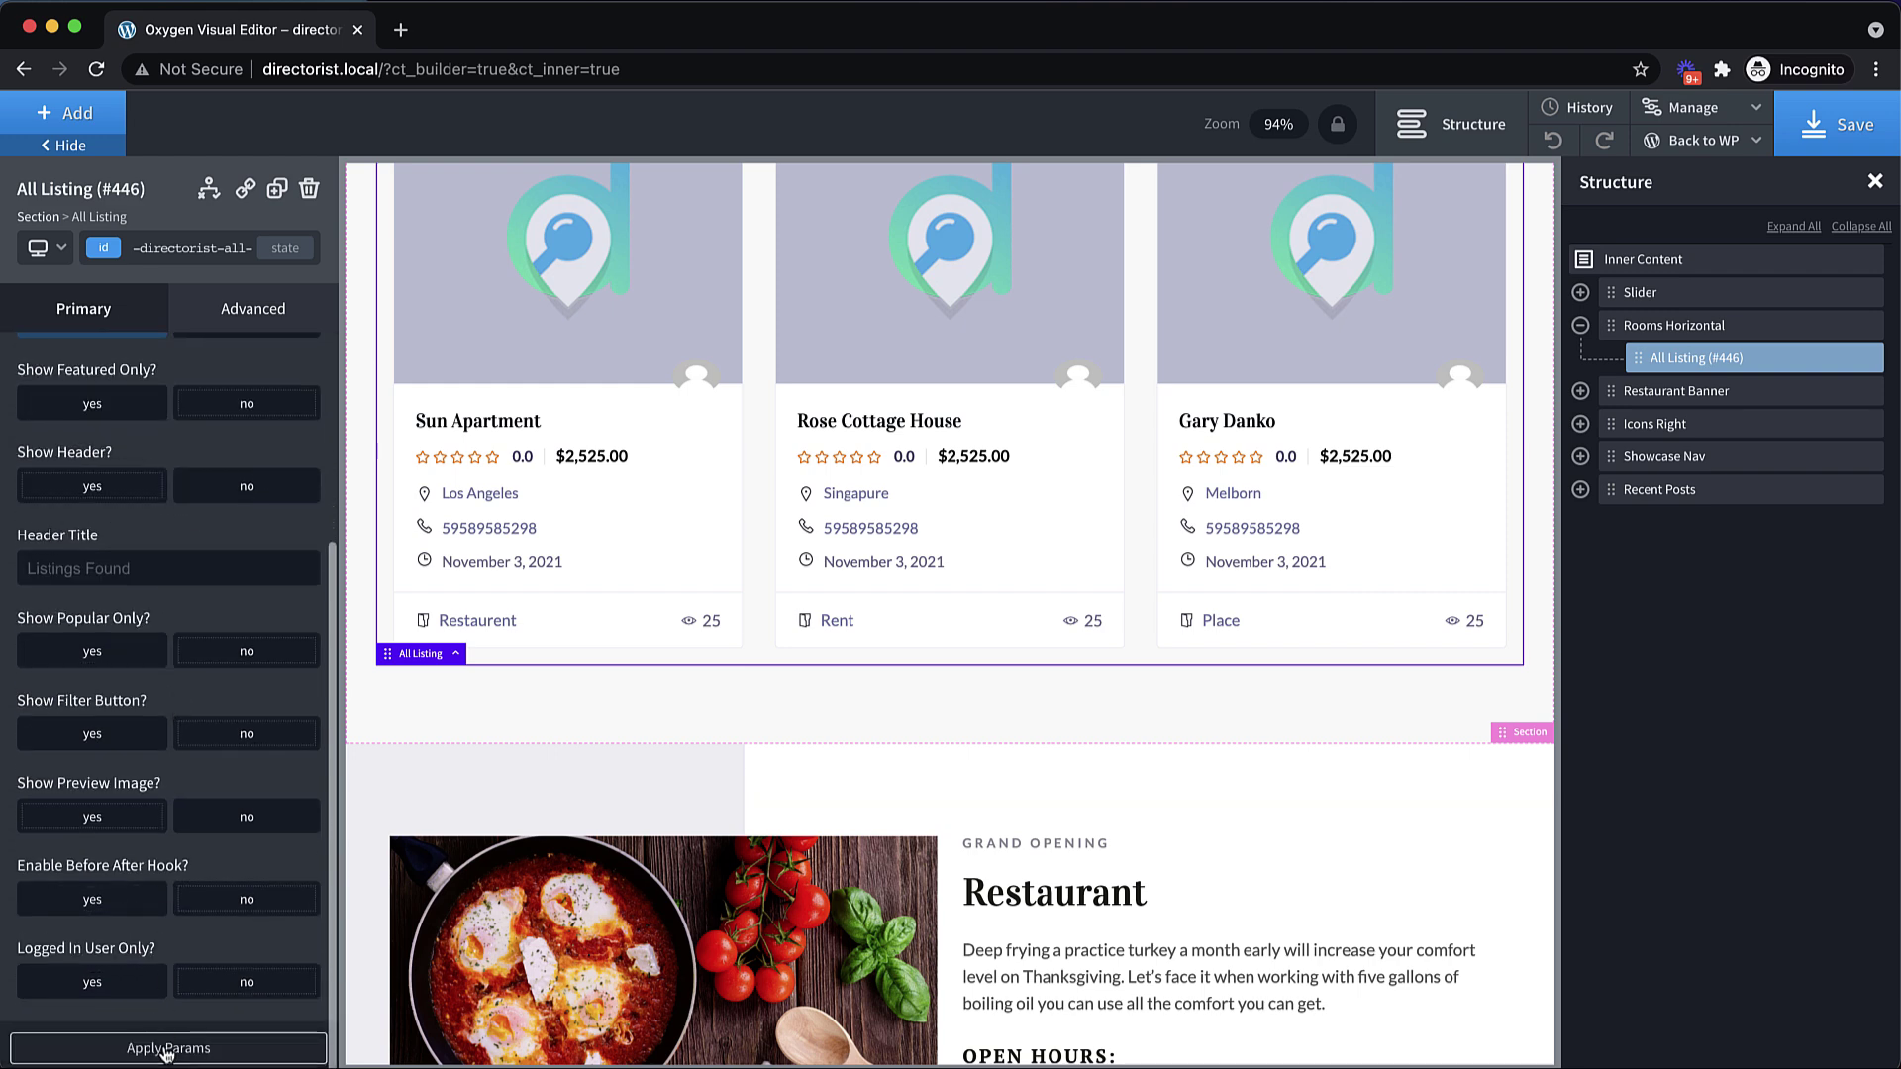
click(166, 1051)
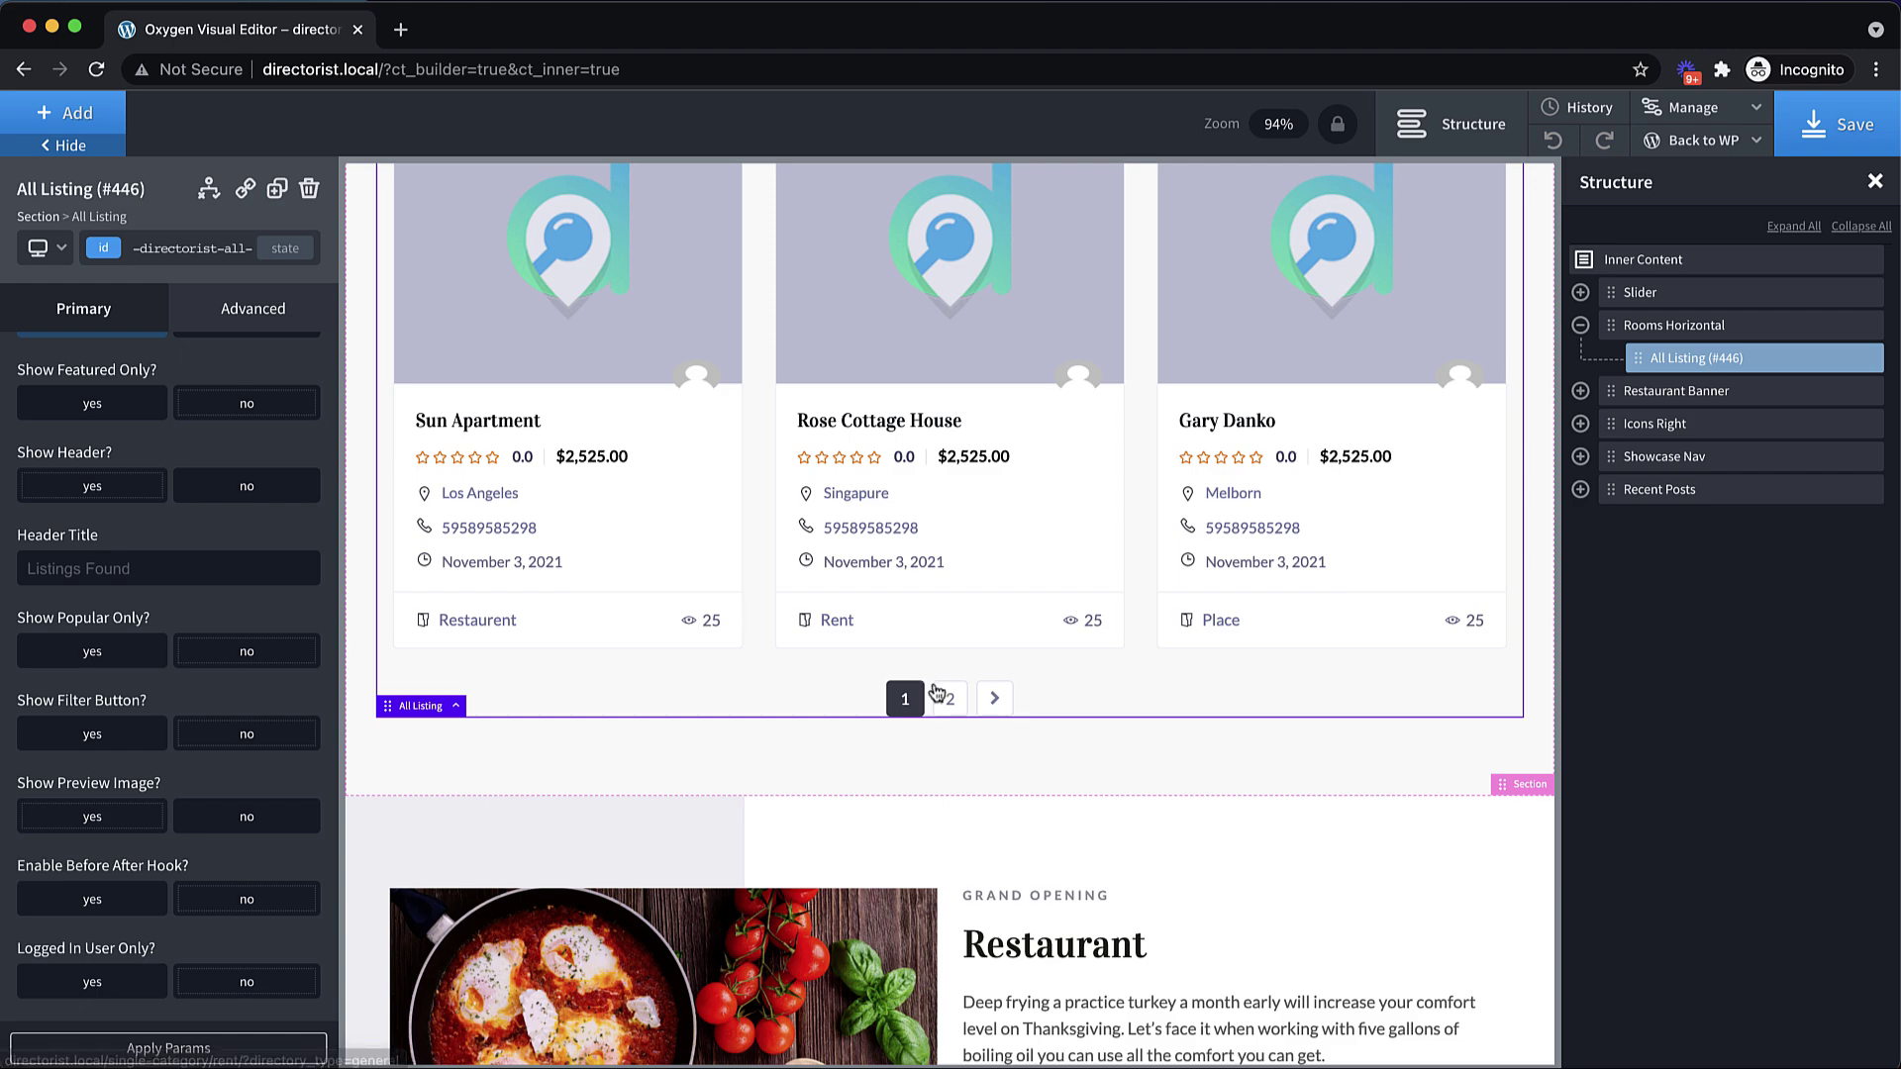
click(946, 697)
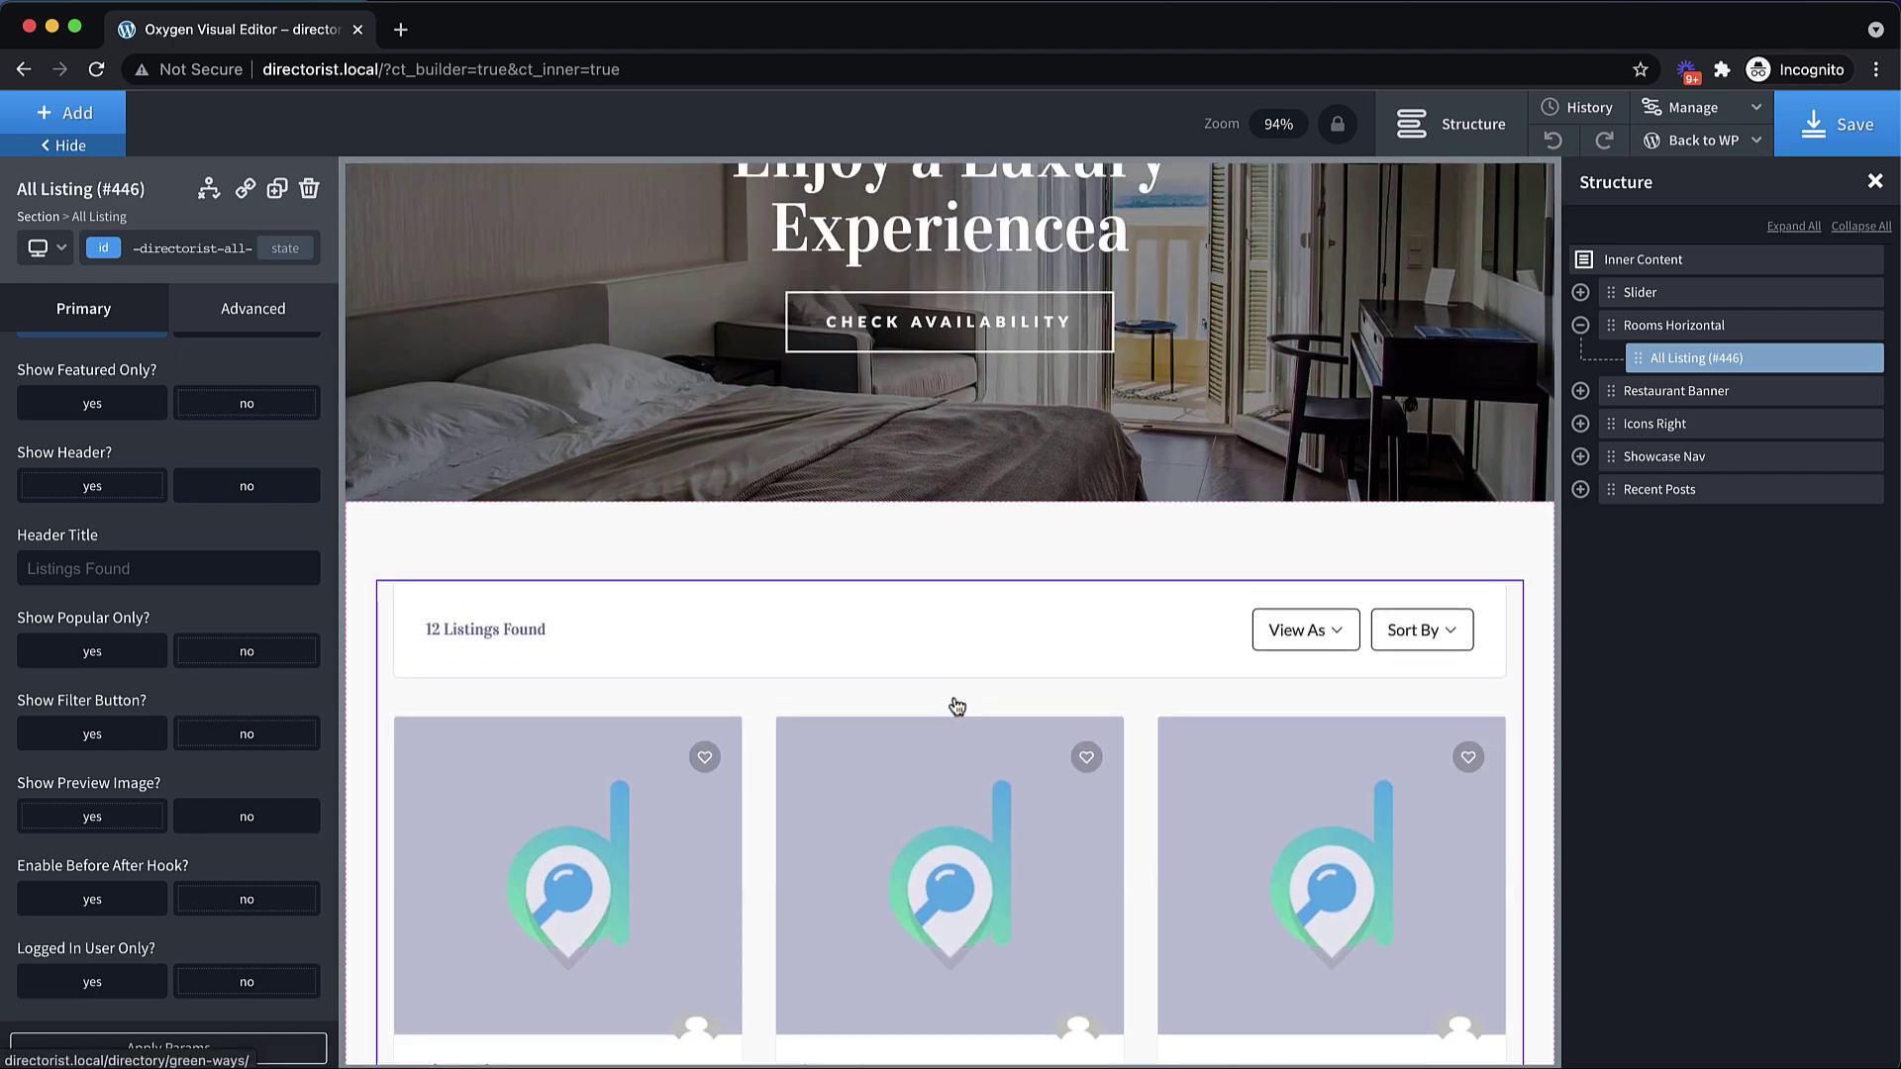
scroll(955, 701, down, 15)
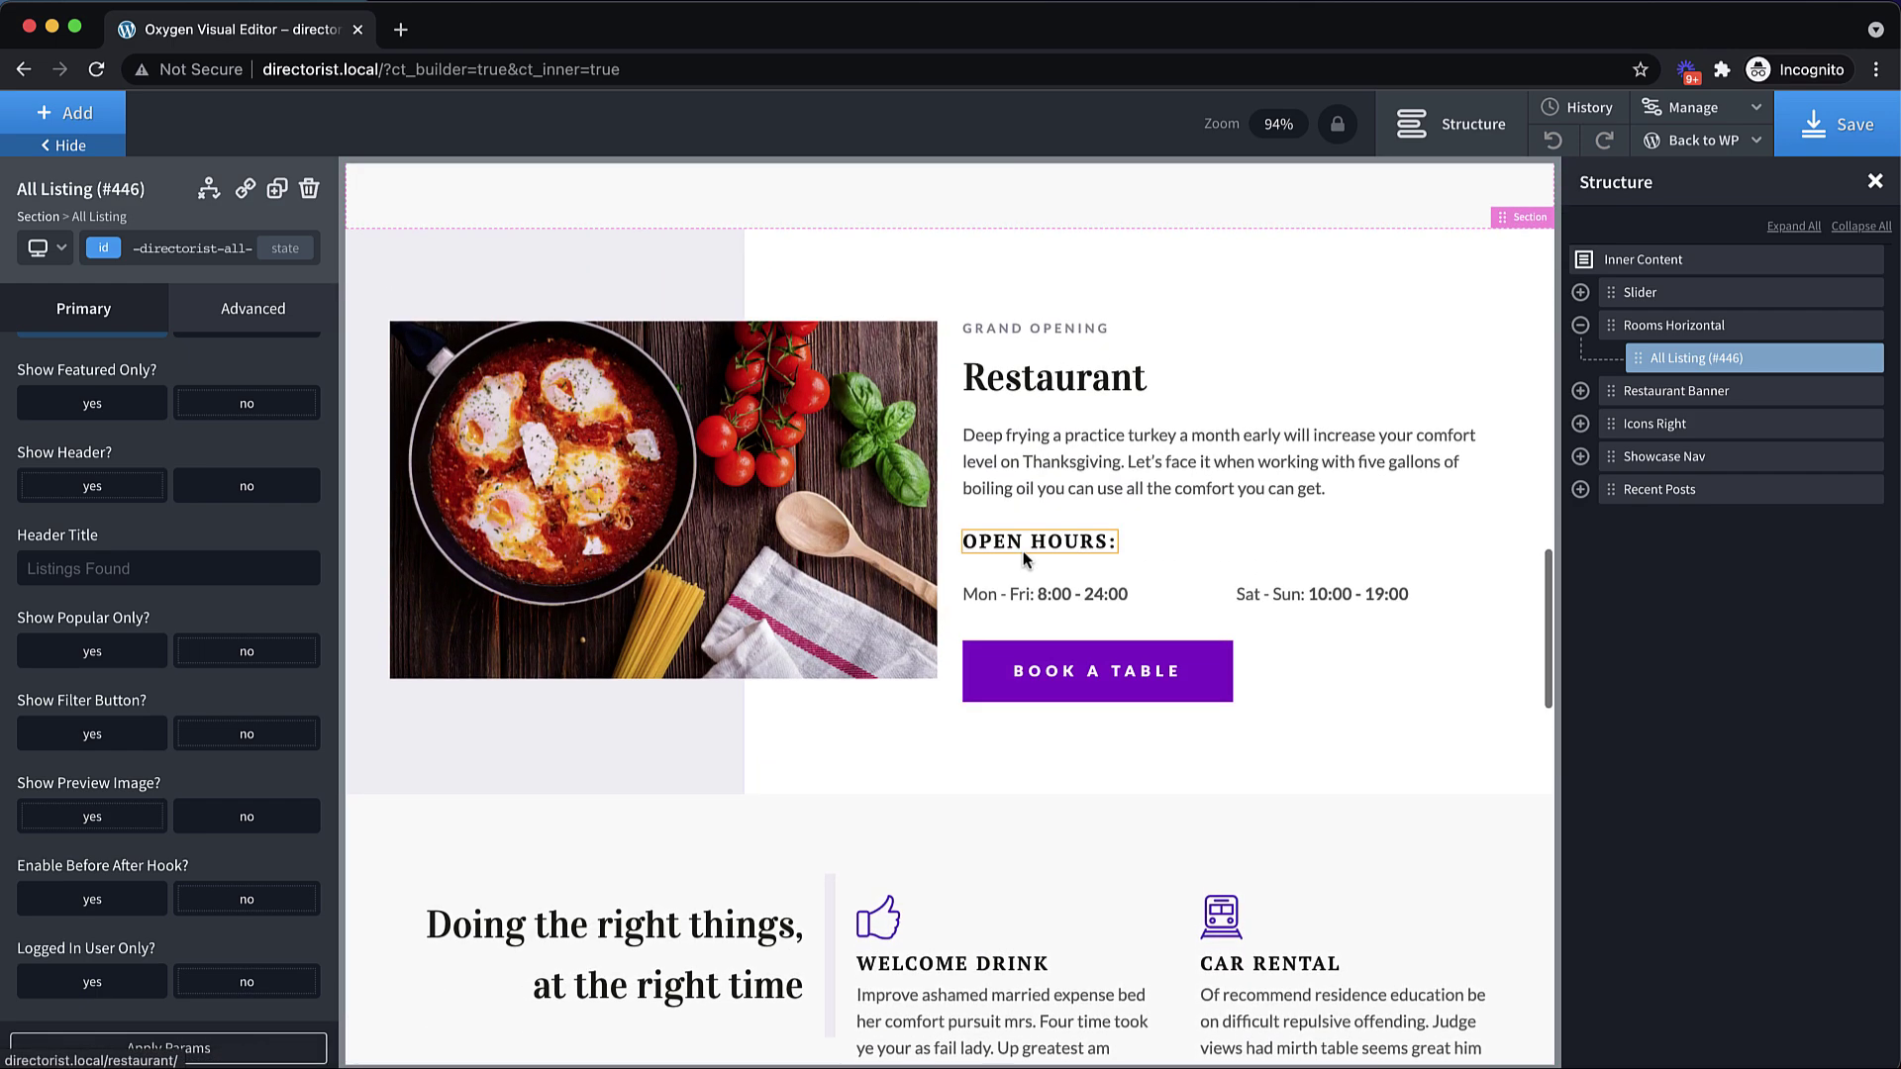
click(1079, 244)
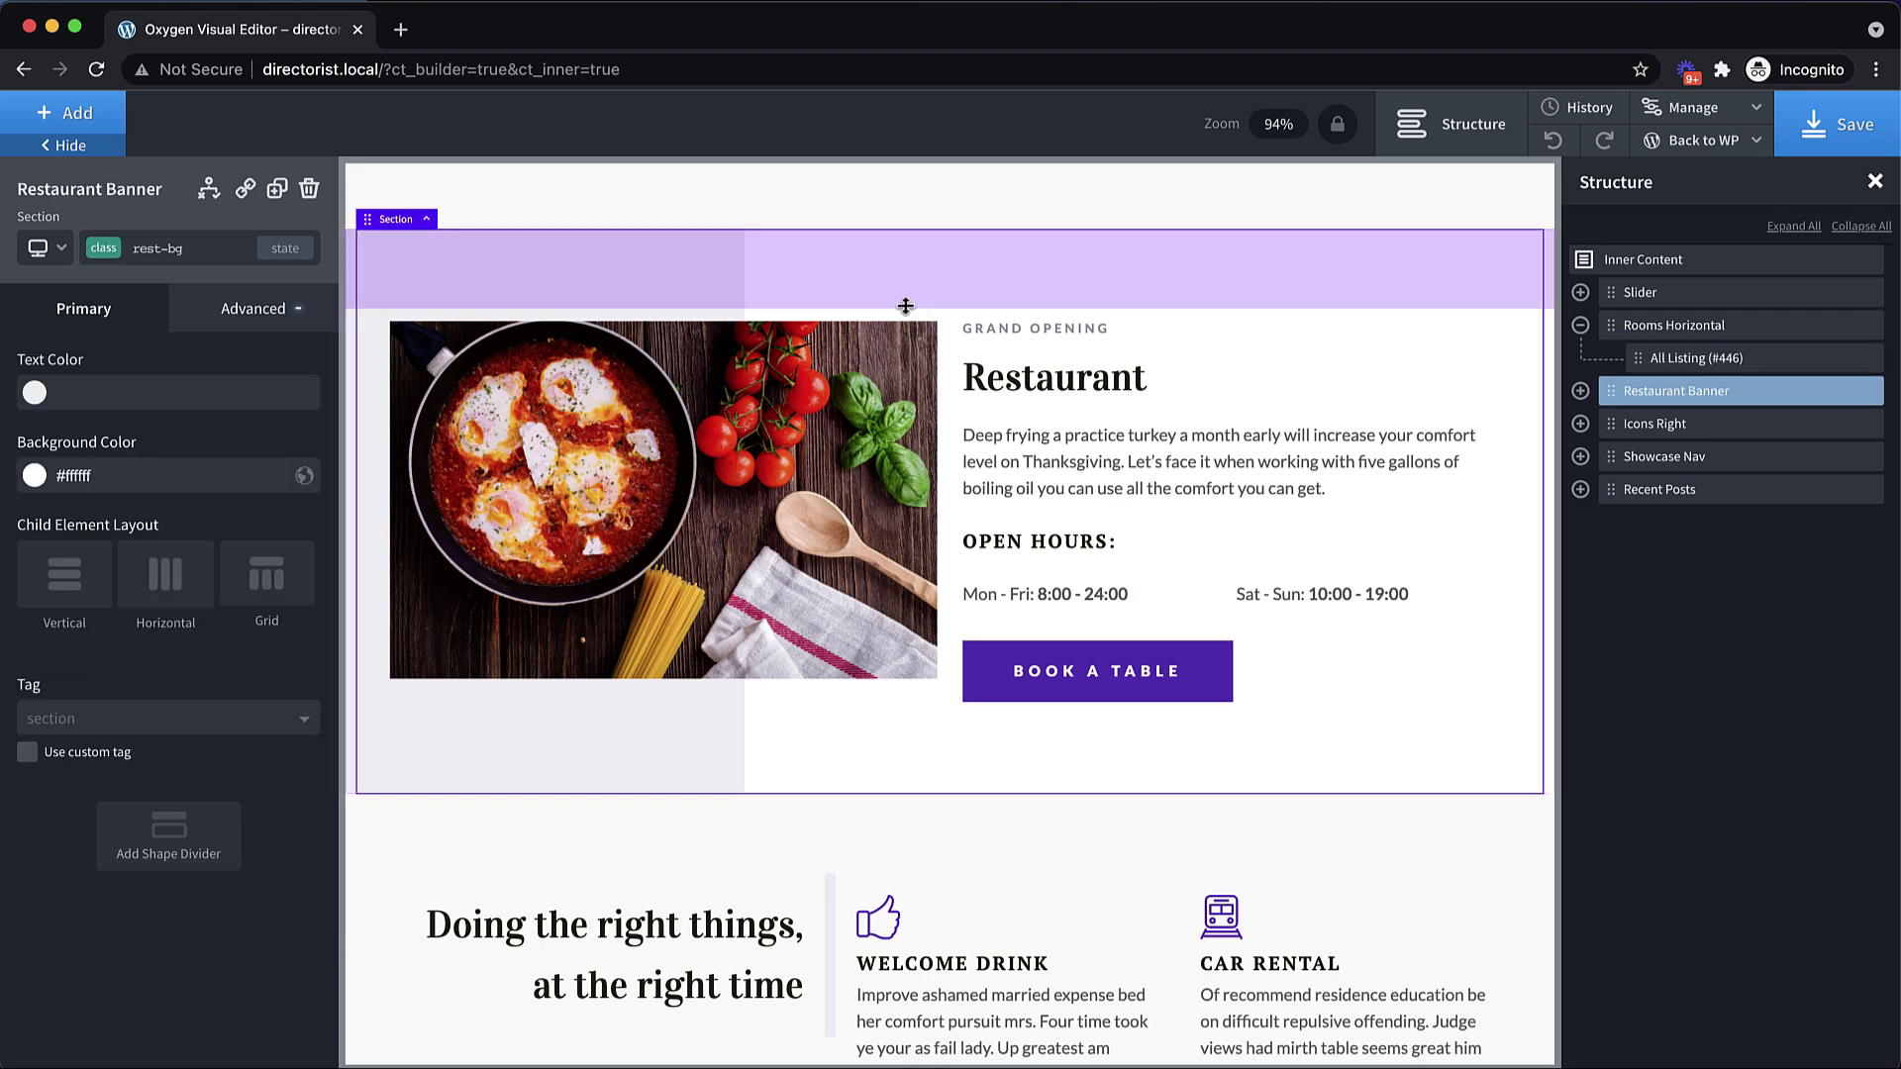
click(1582, 391)
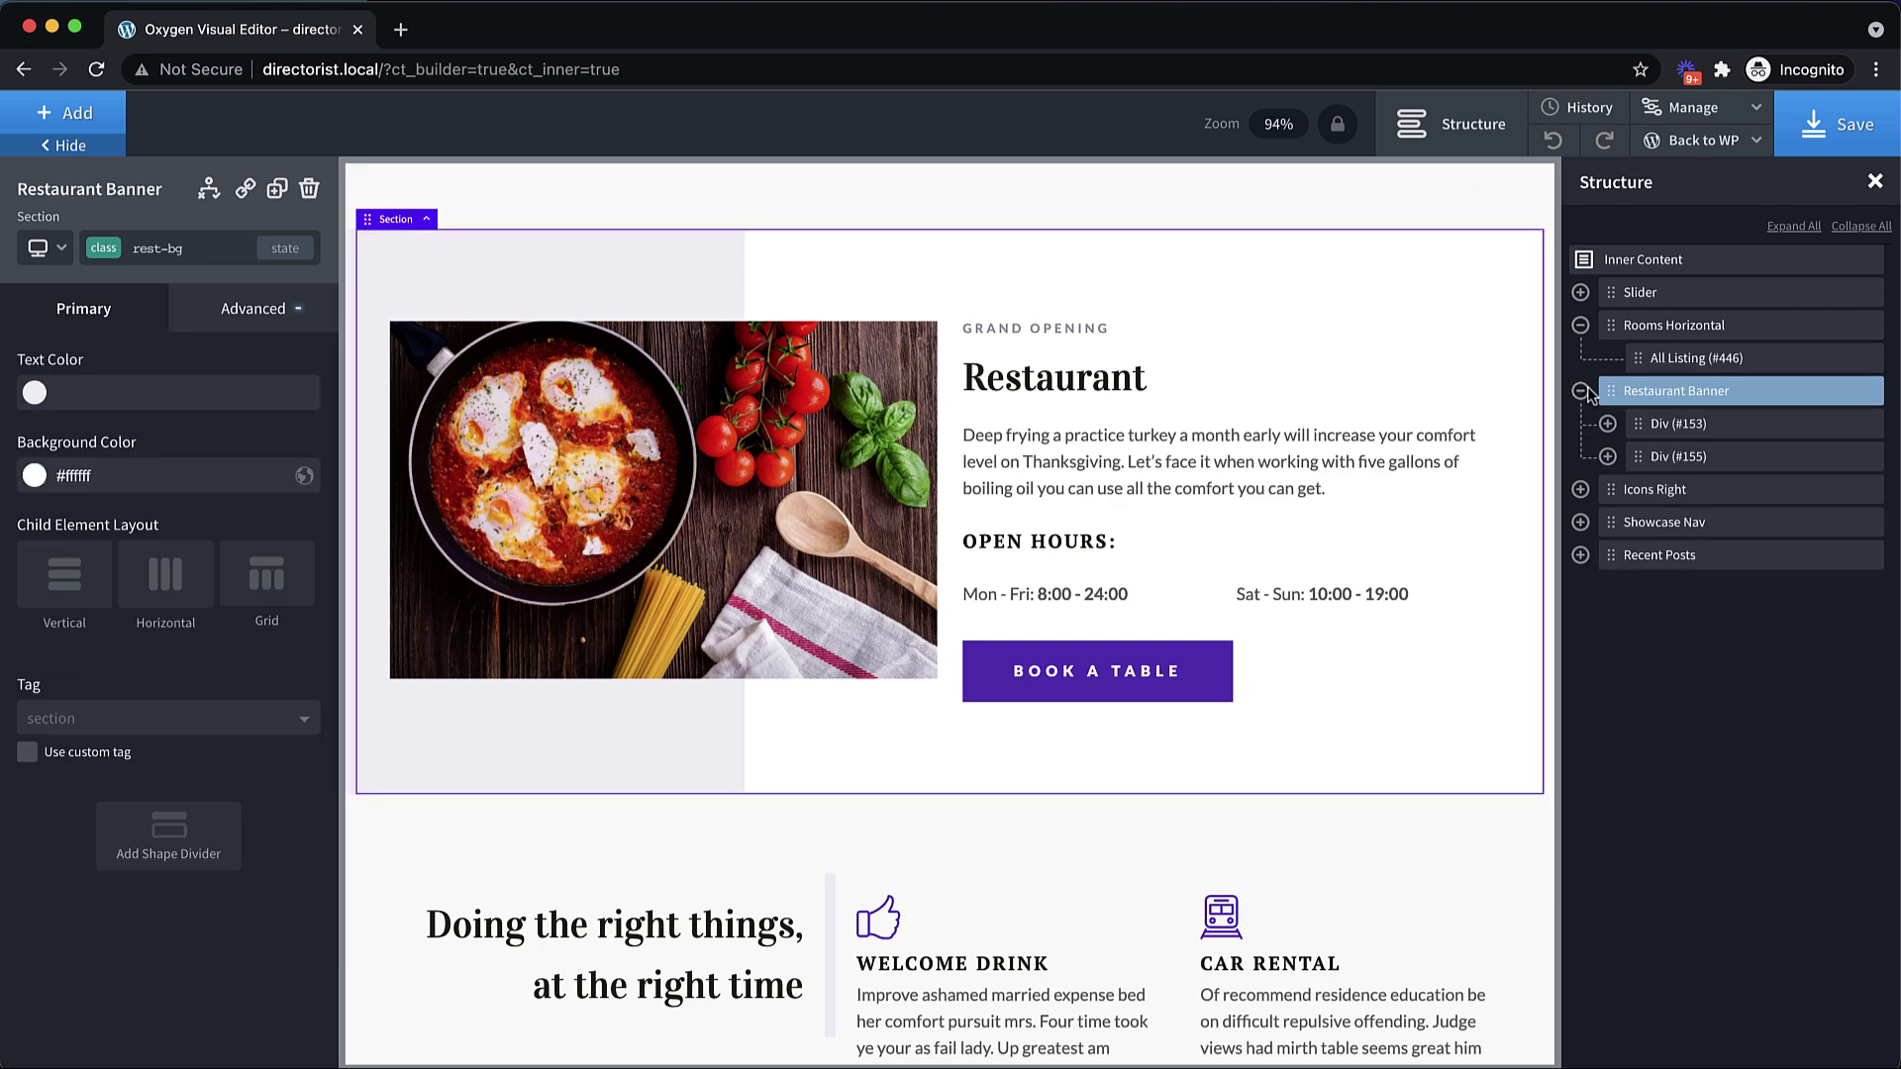
click(1675, 426)
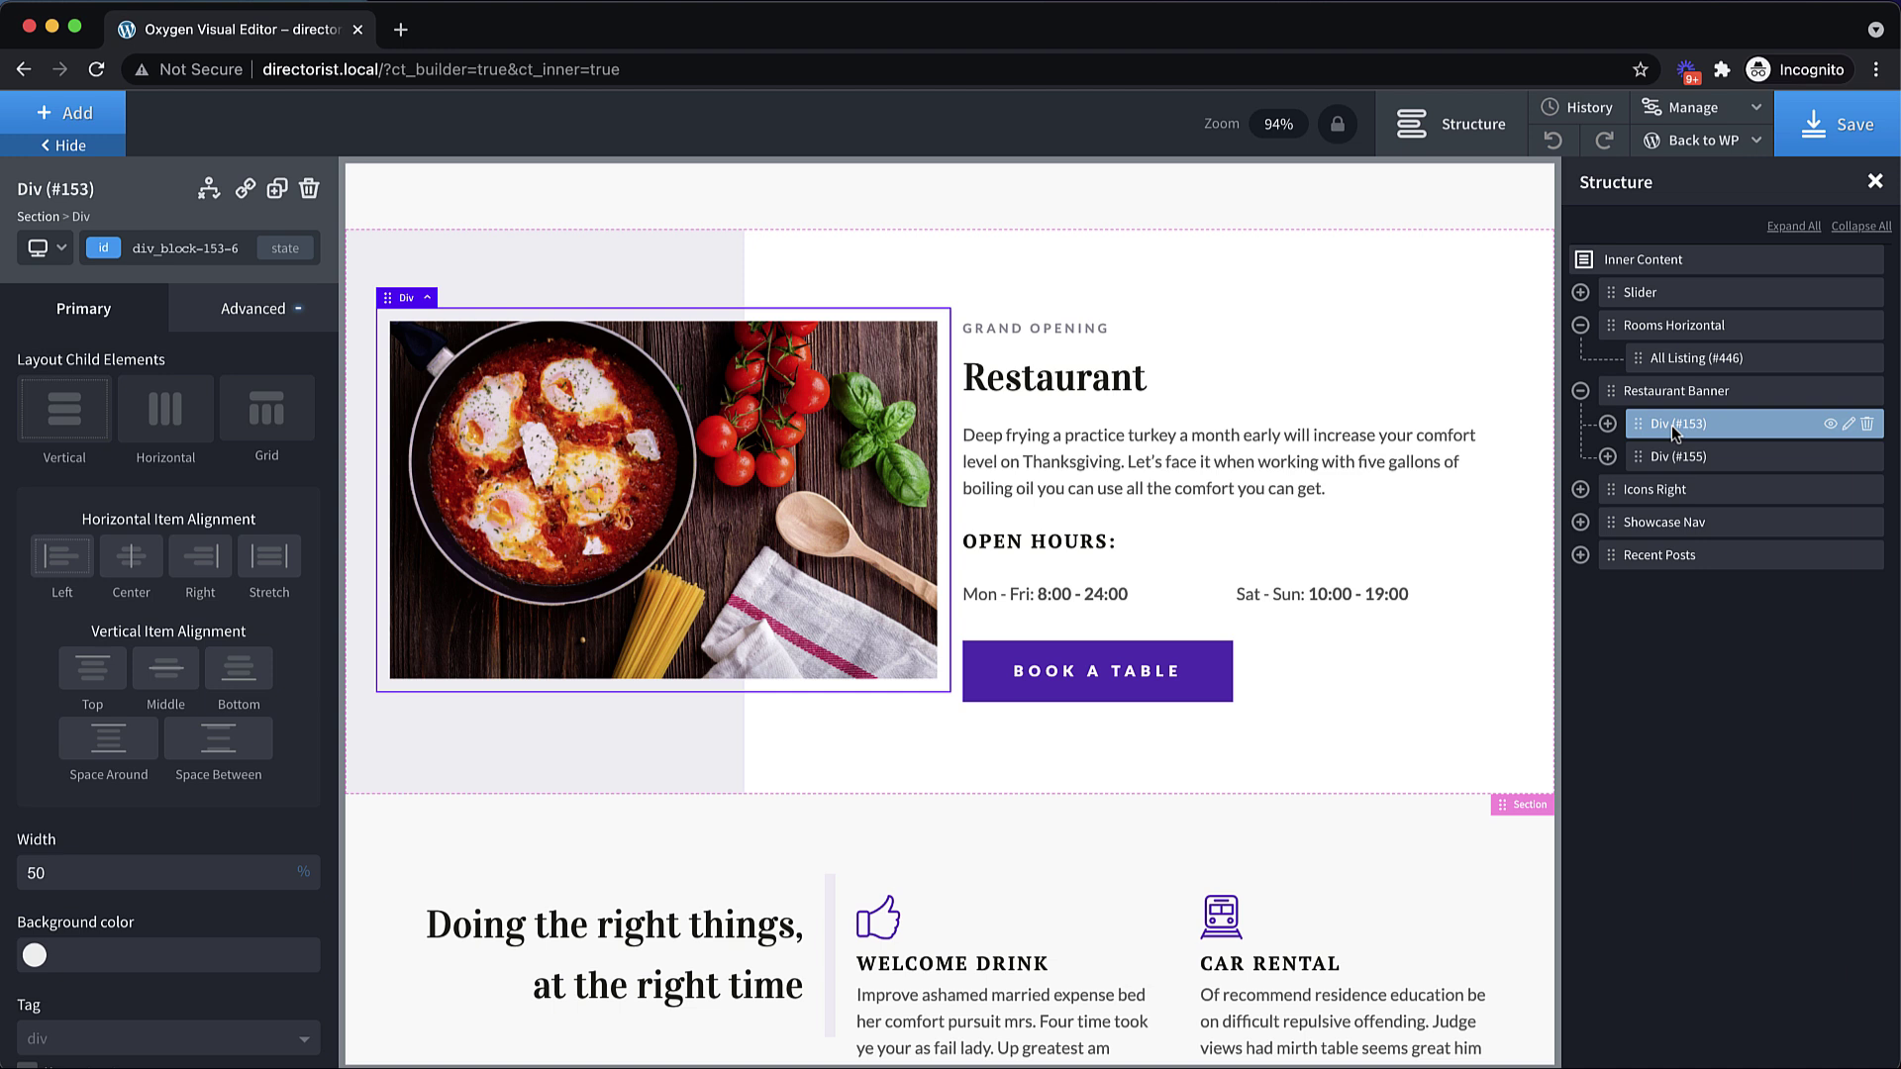
click(1678, 457)
click(1675, 392)
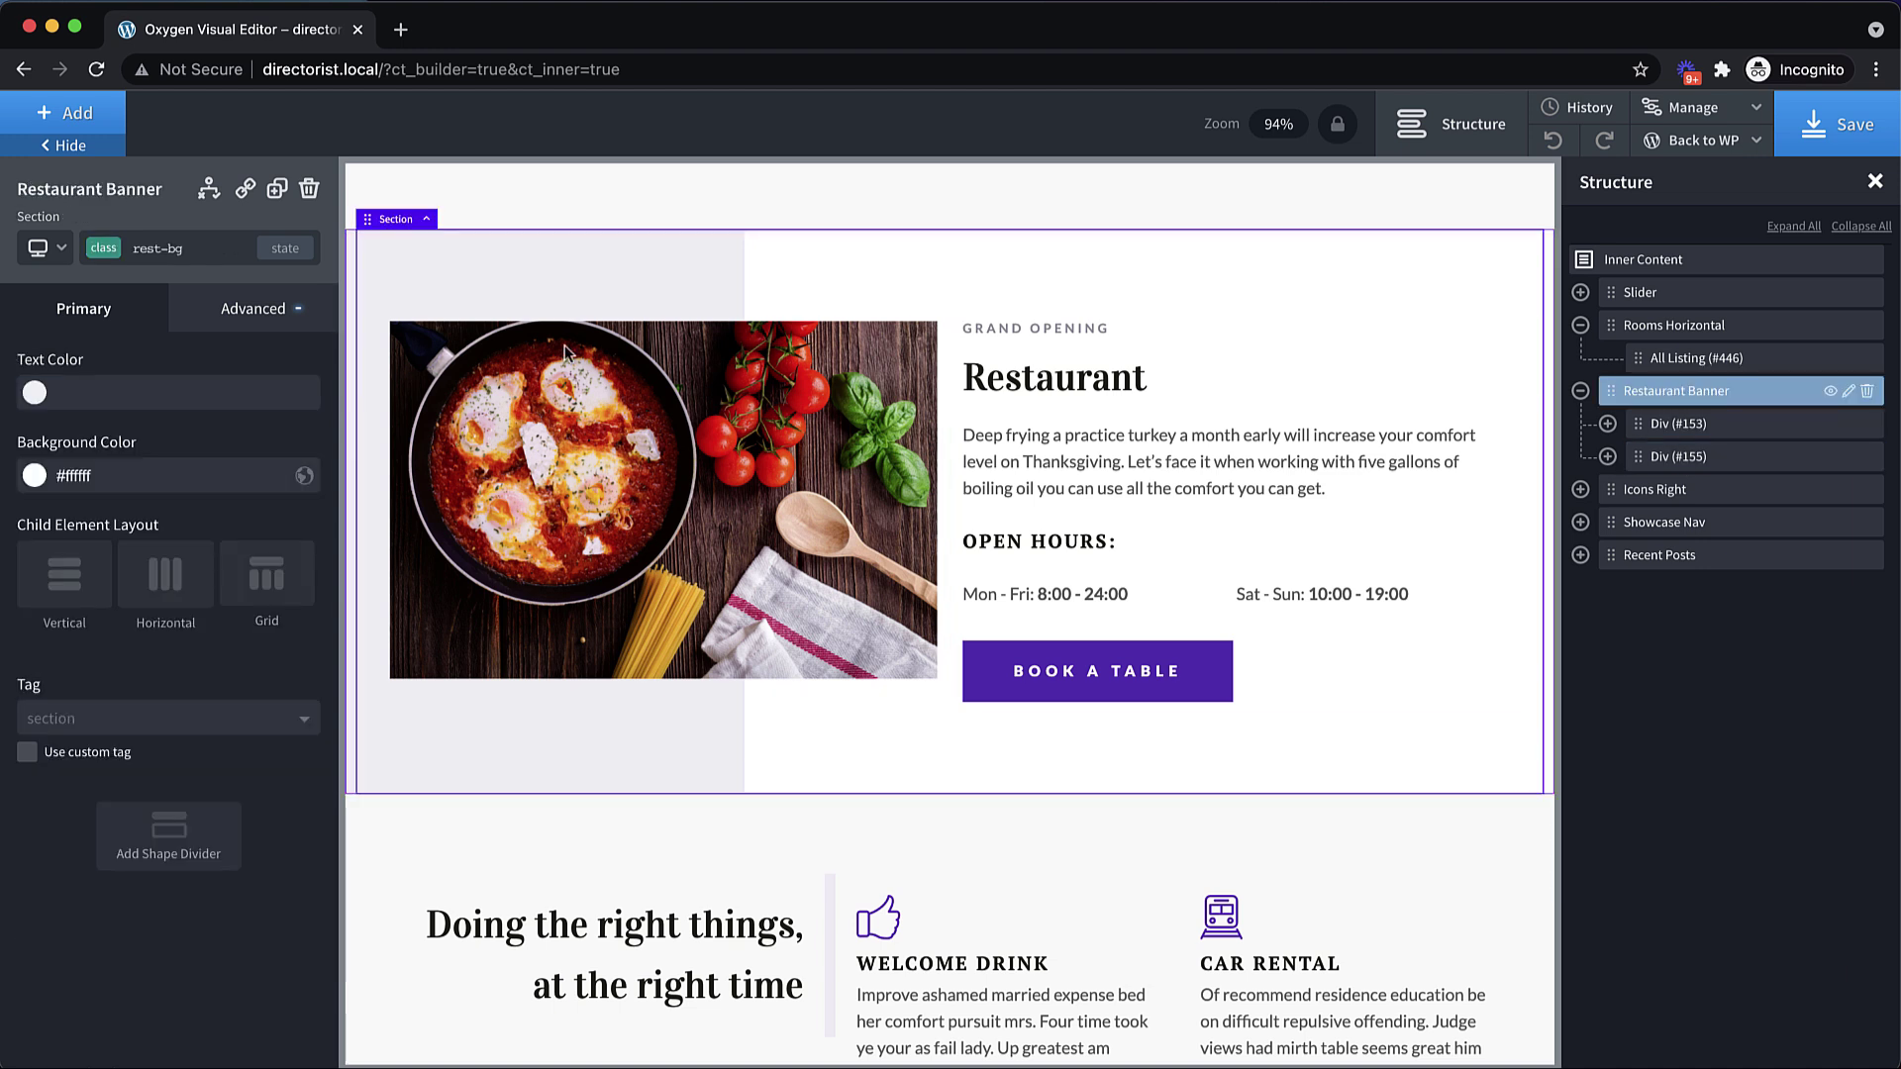
click(251, 306)
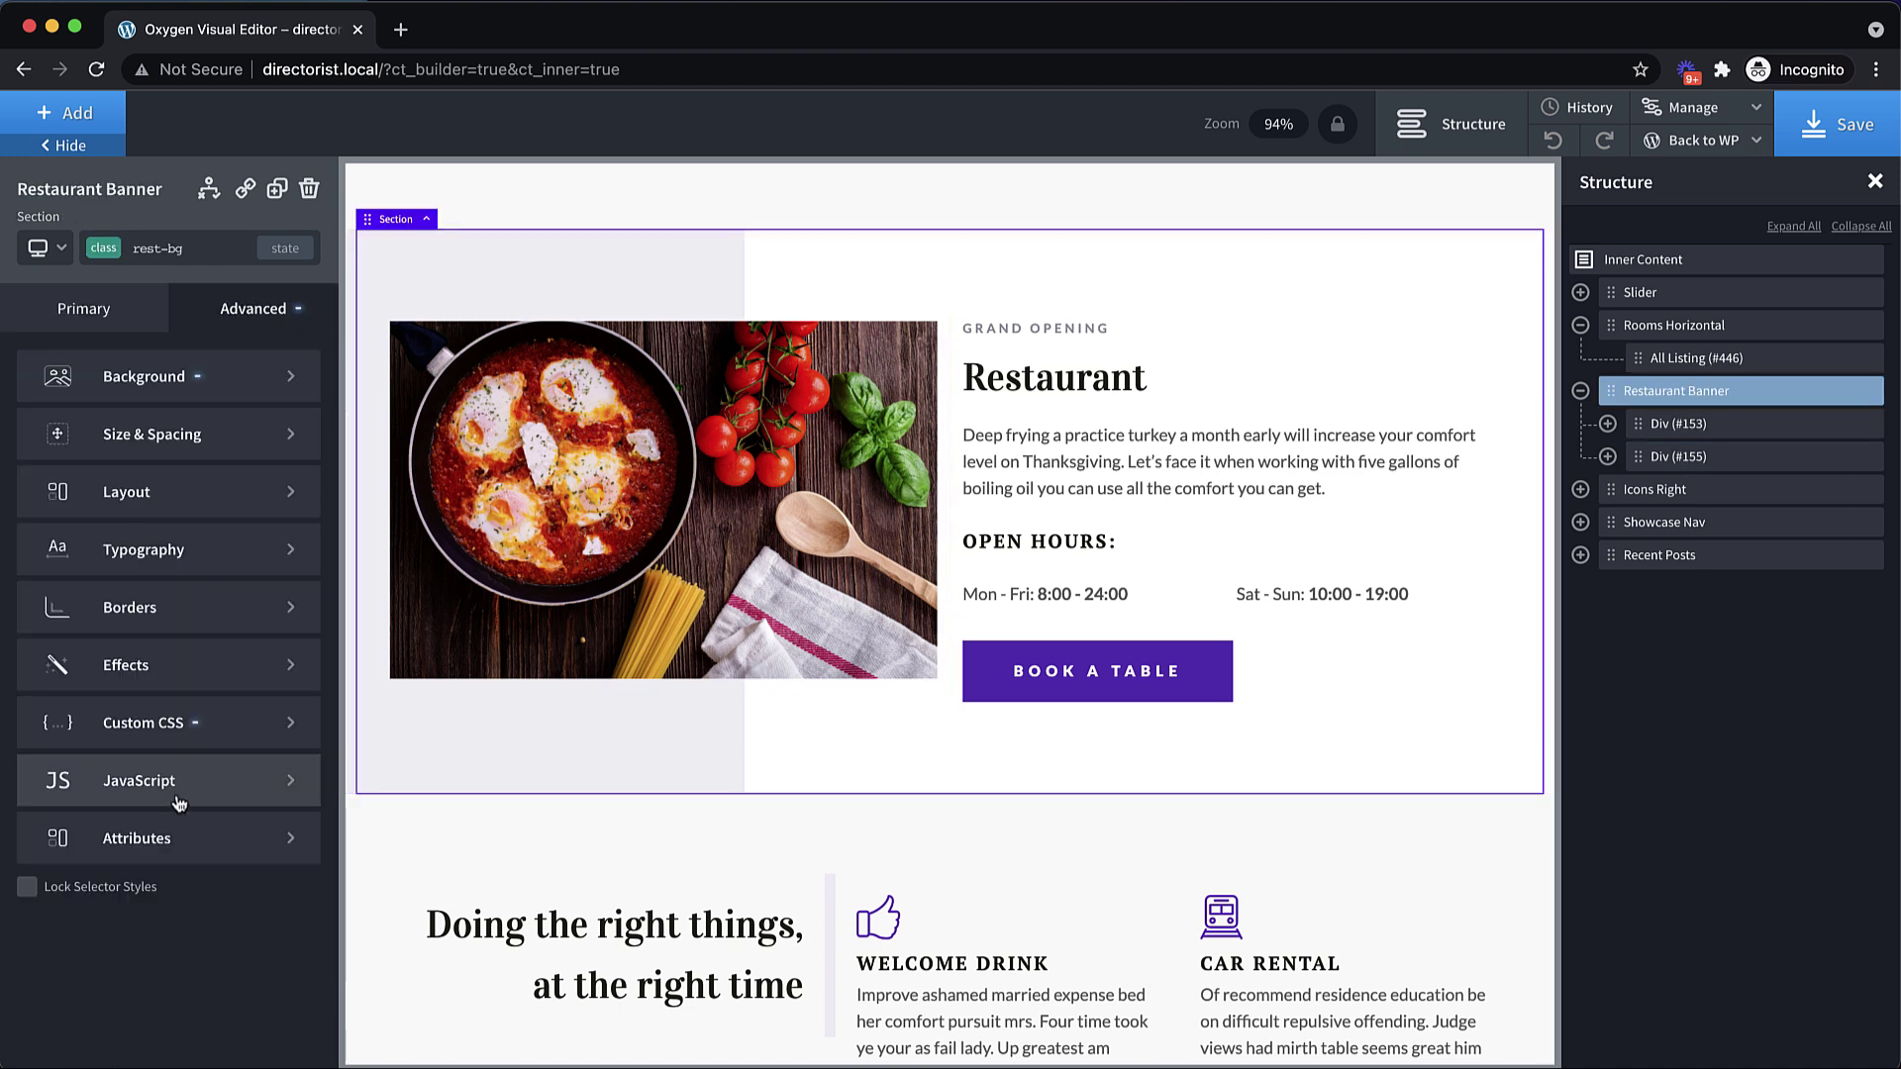
click(188, 723)
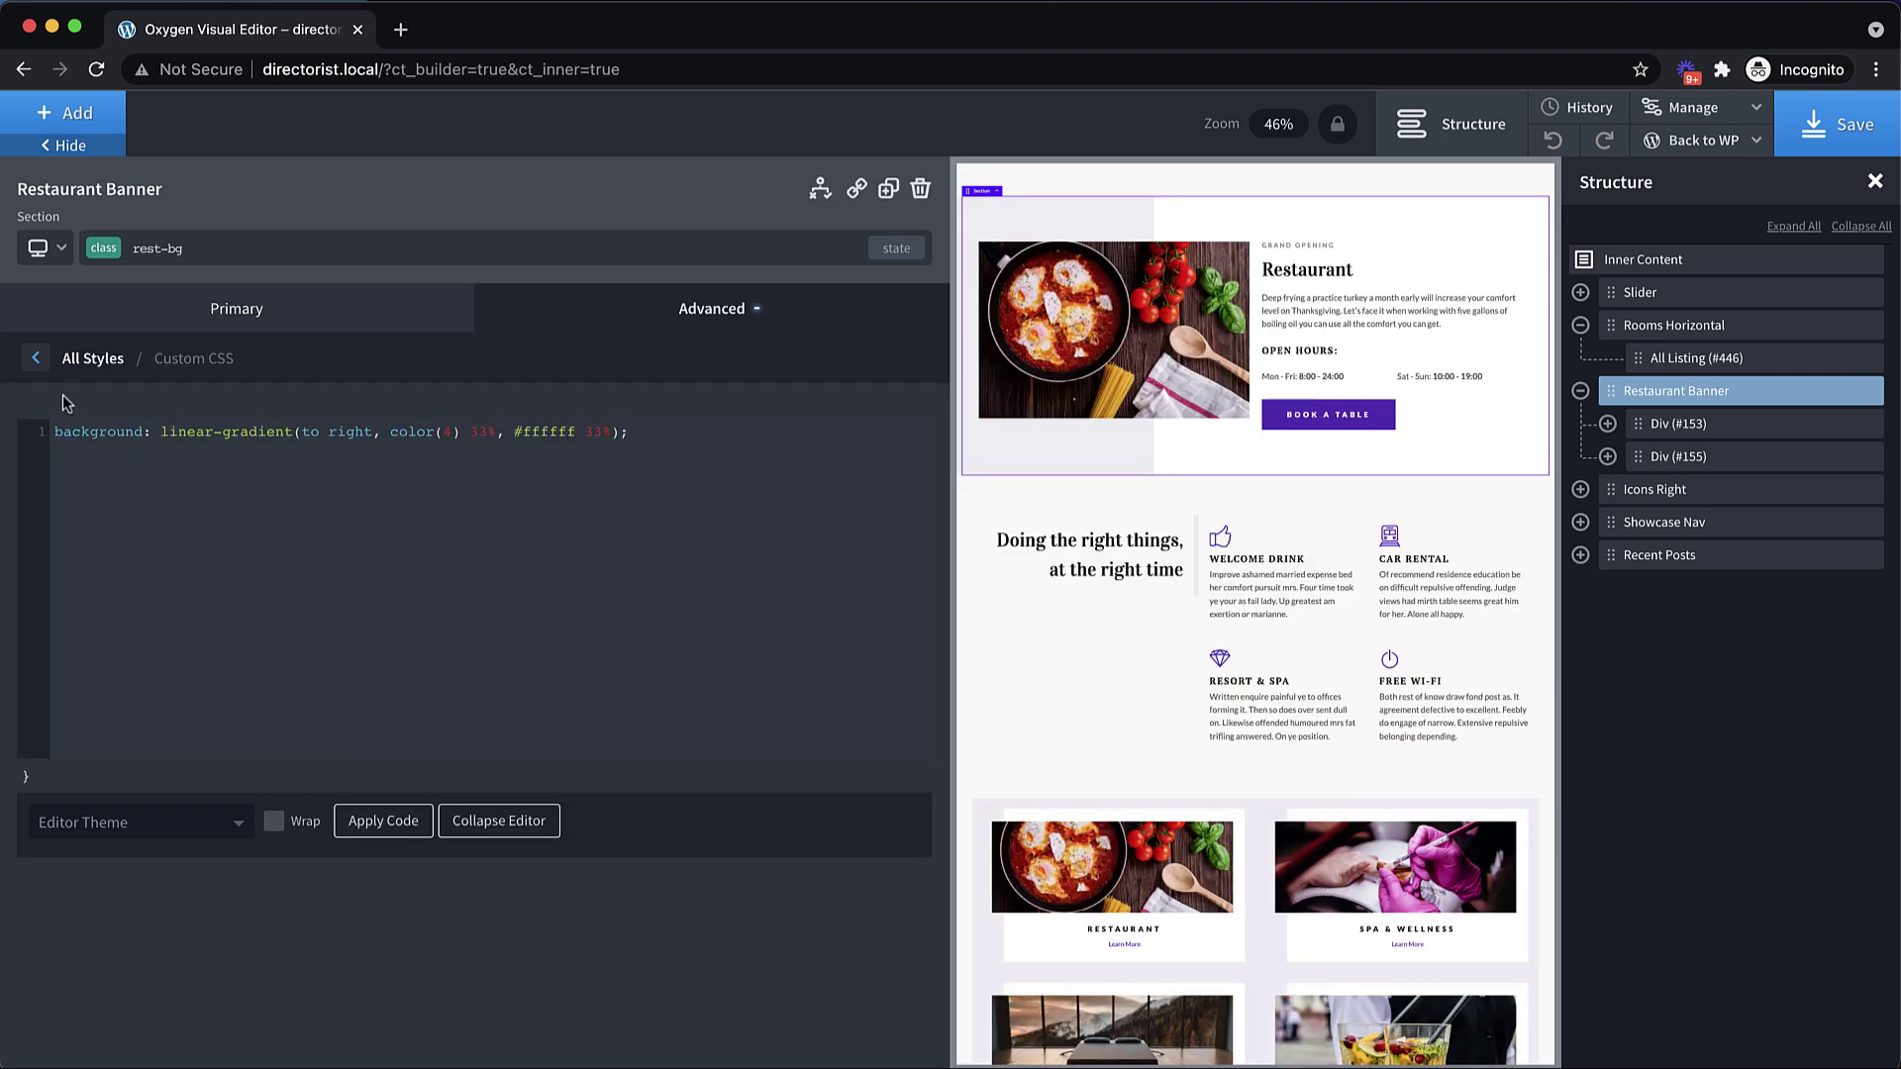
click(36, 361)
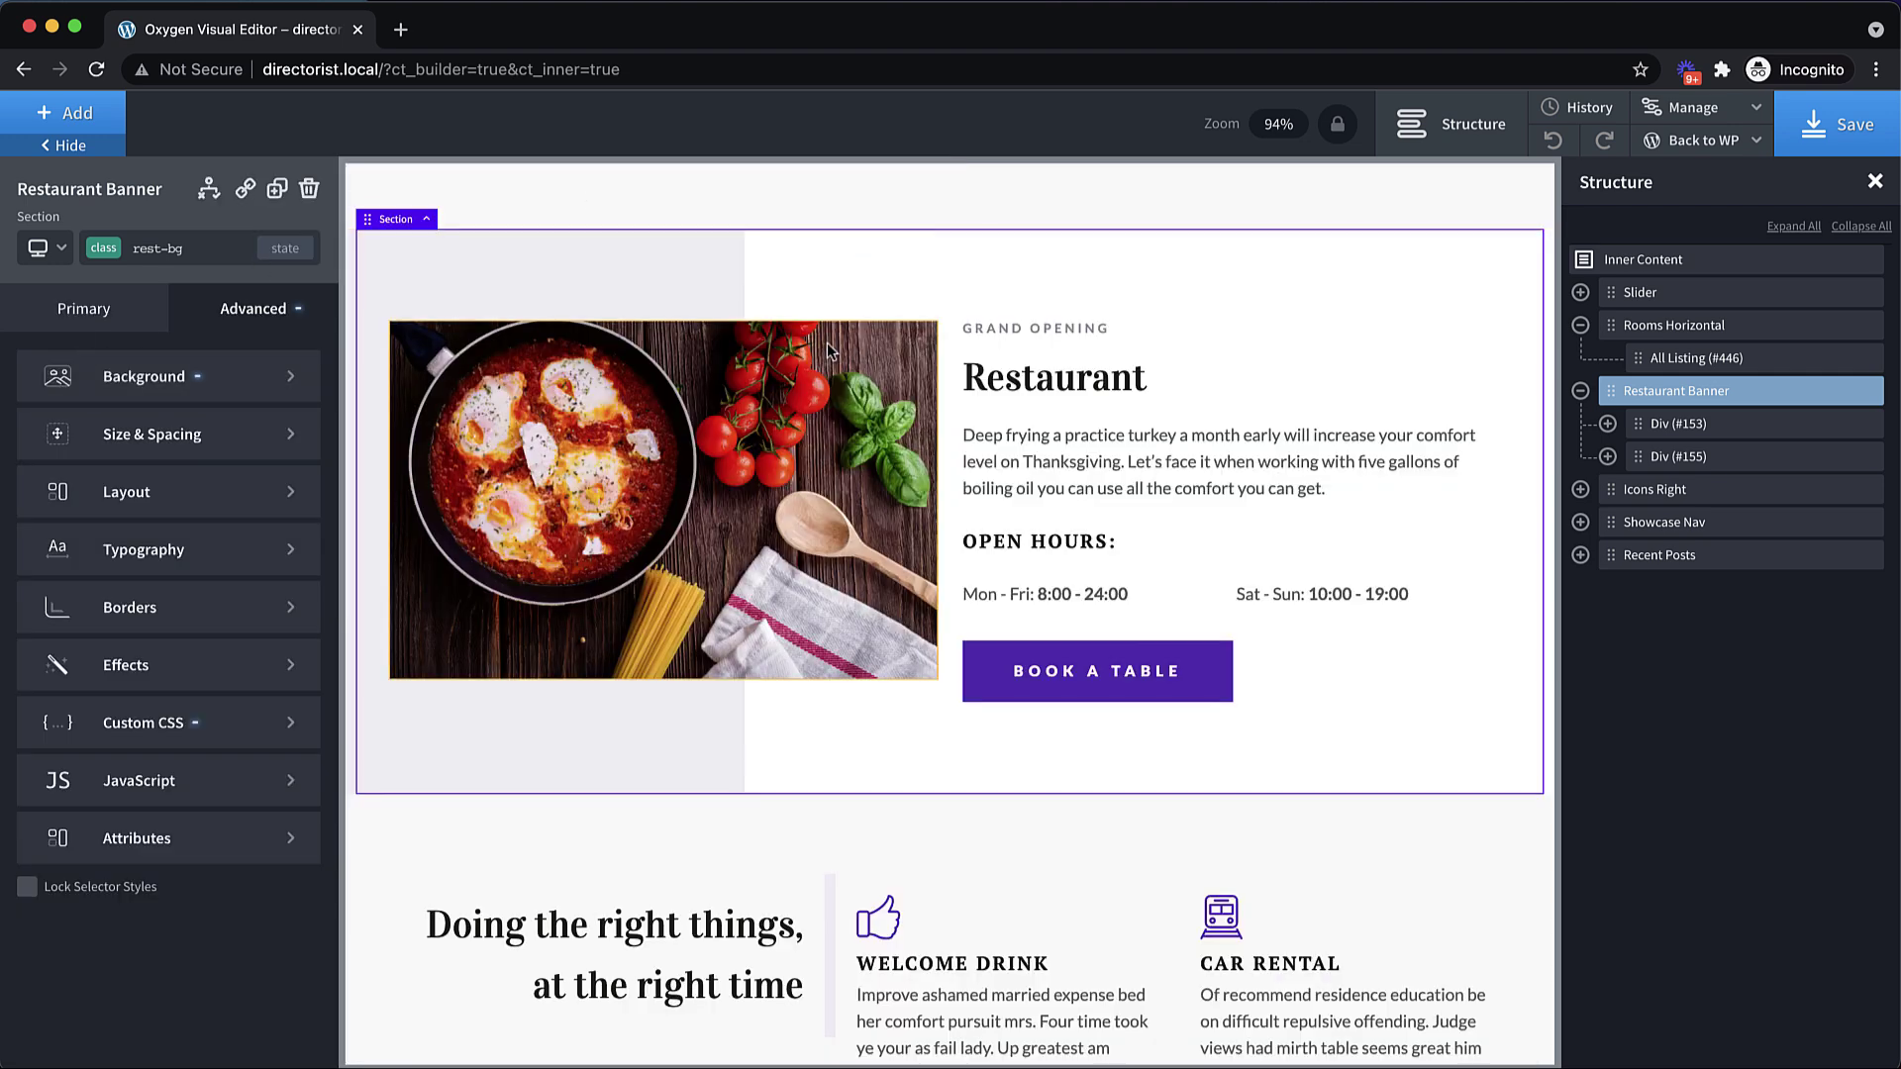
- Insert a Directorist All Categories element into the selected Restaurant Banner
click(102, 135)
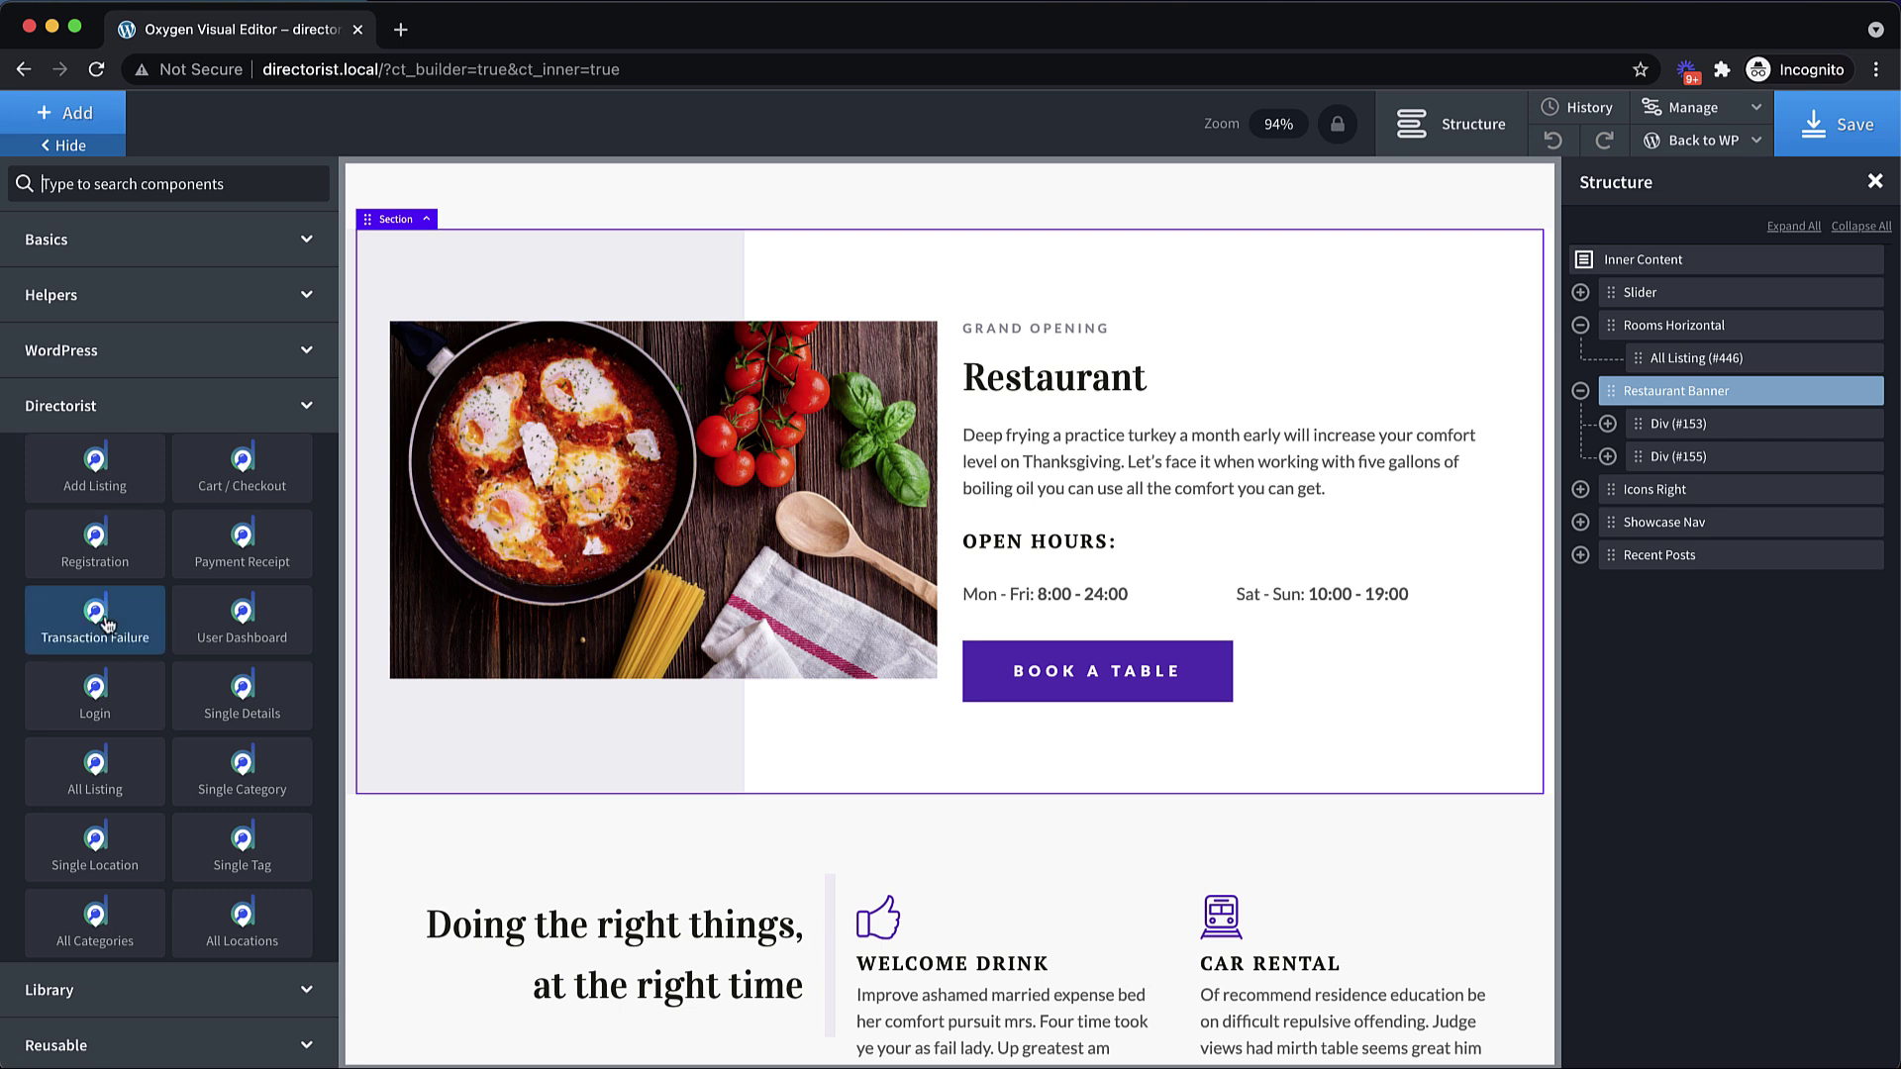
scroll(107, 624, down, 5)
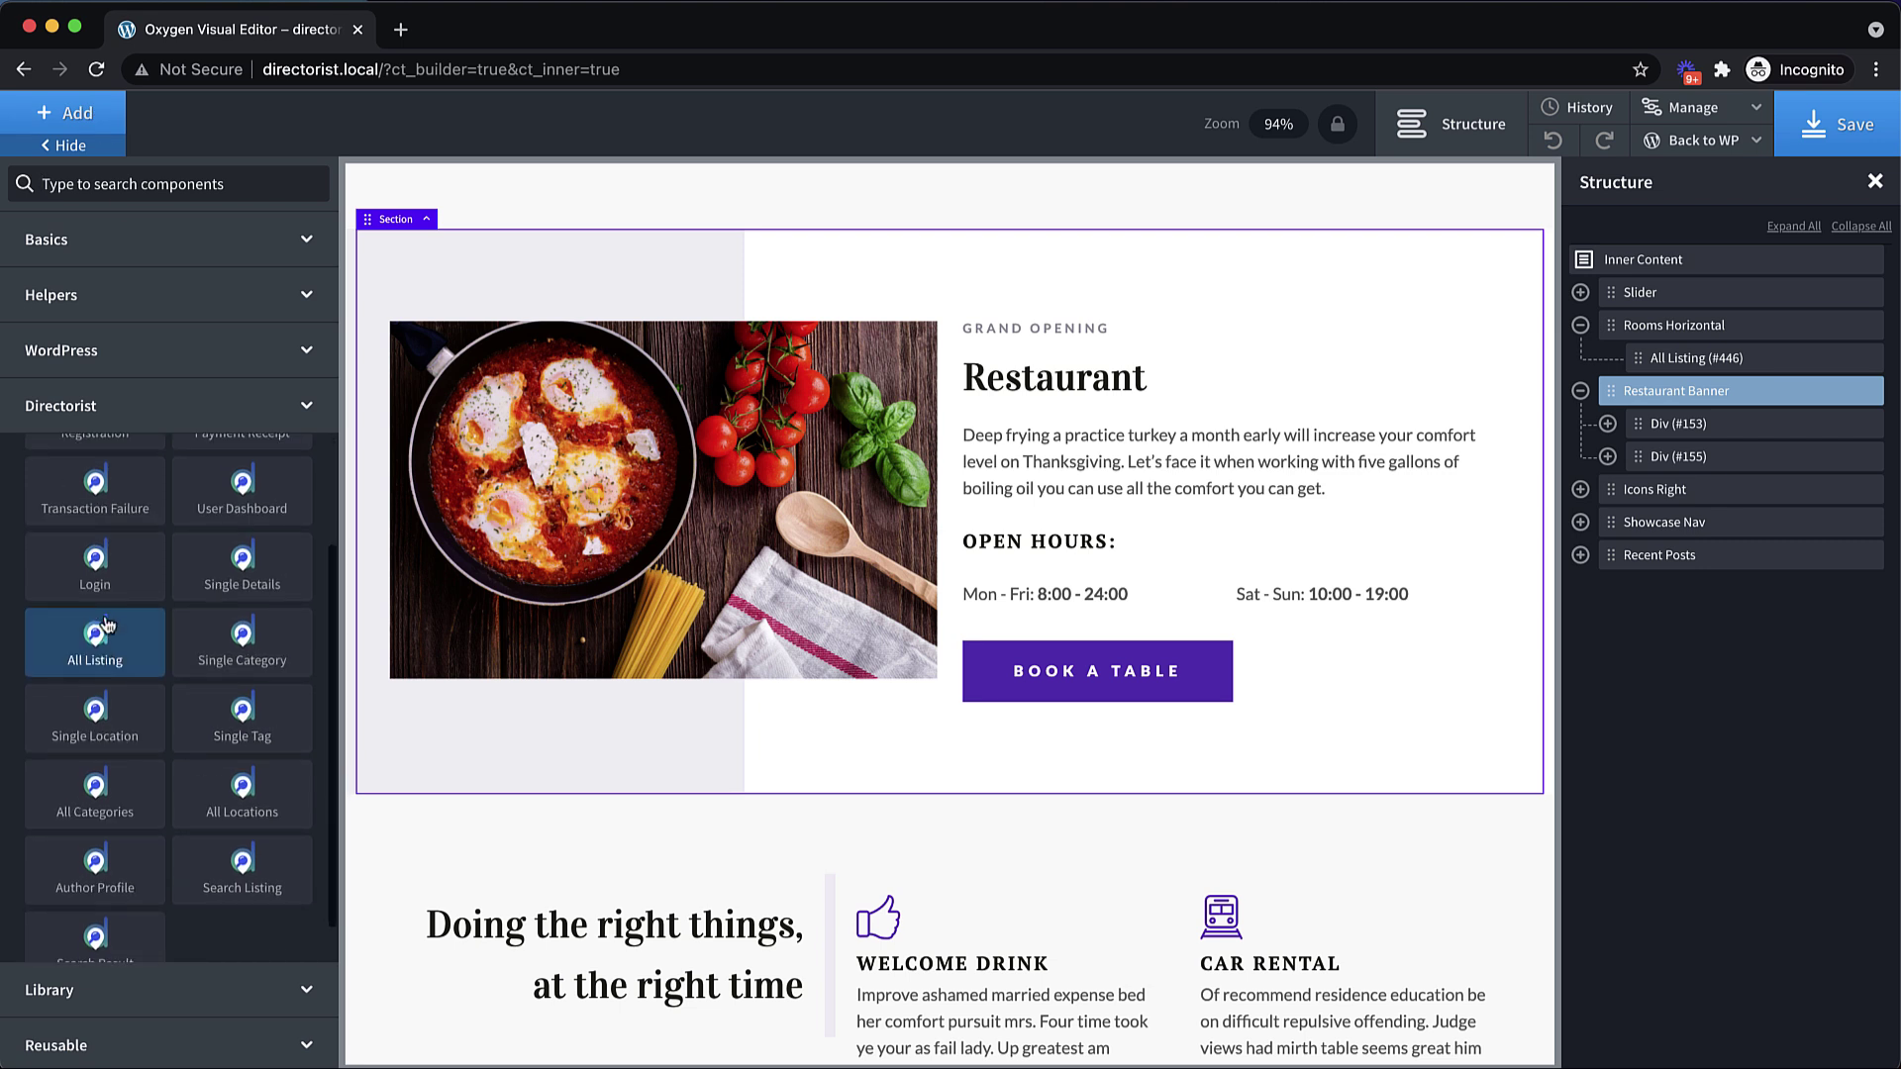
click(96, 784)
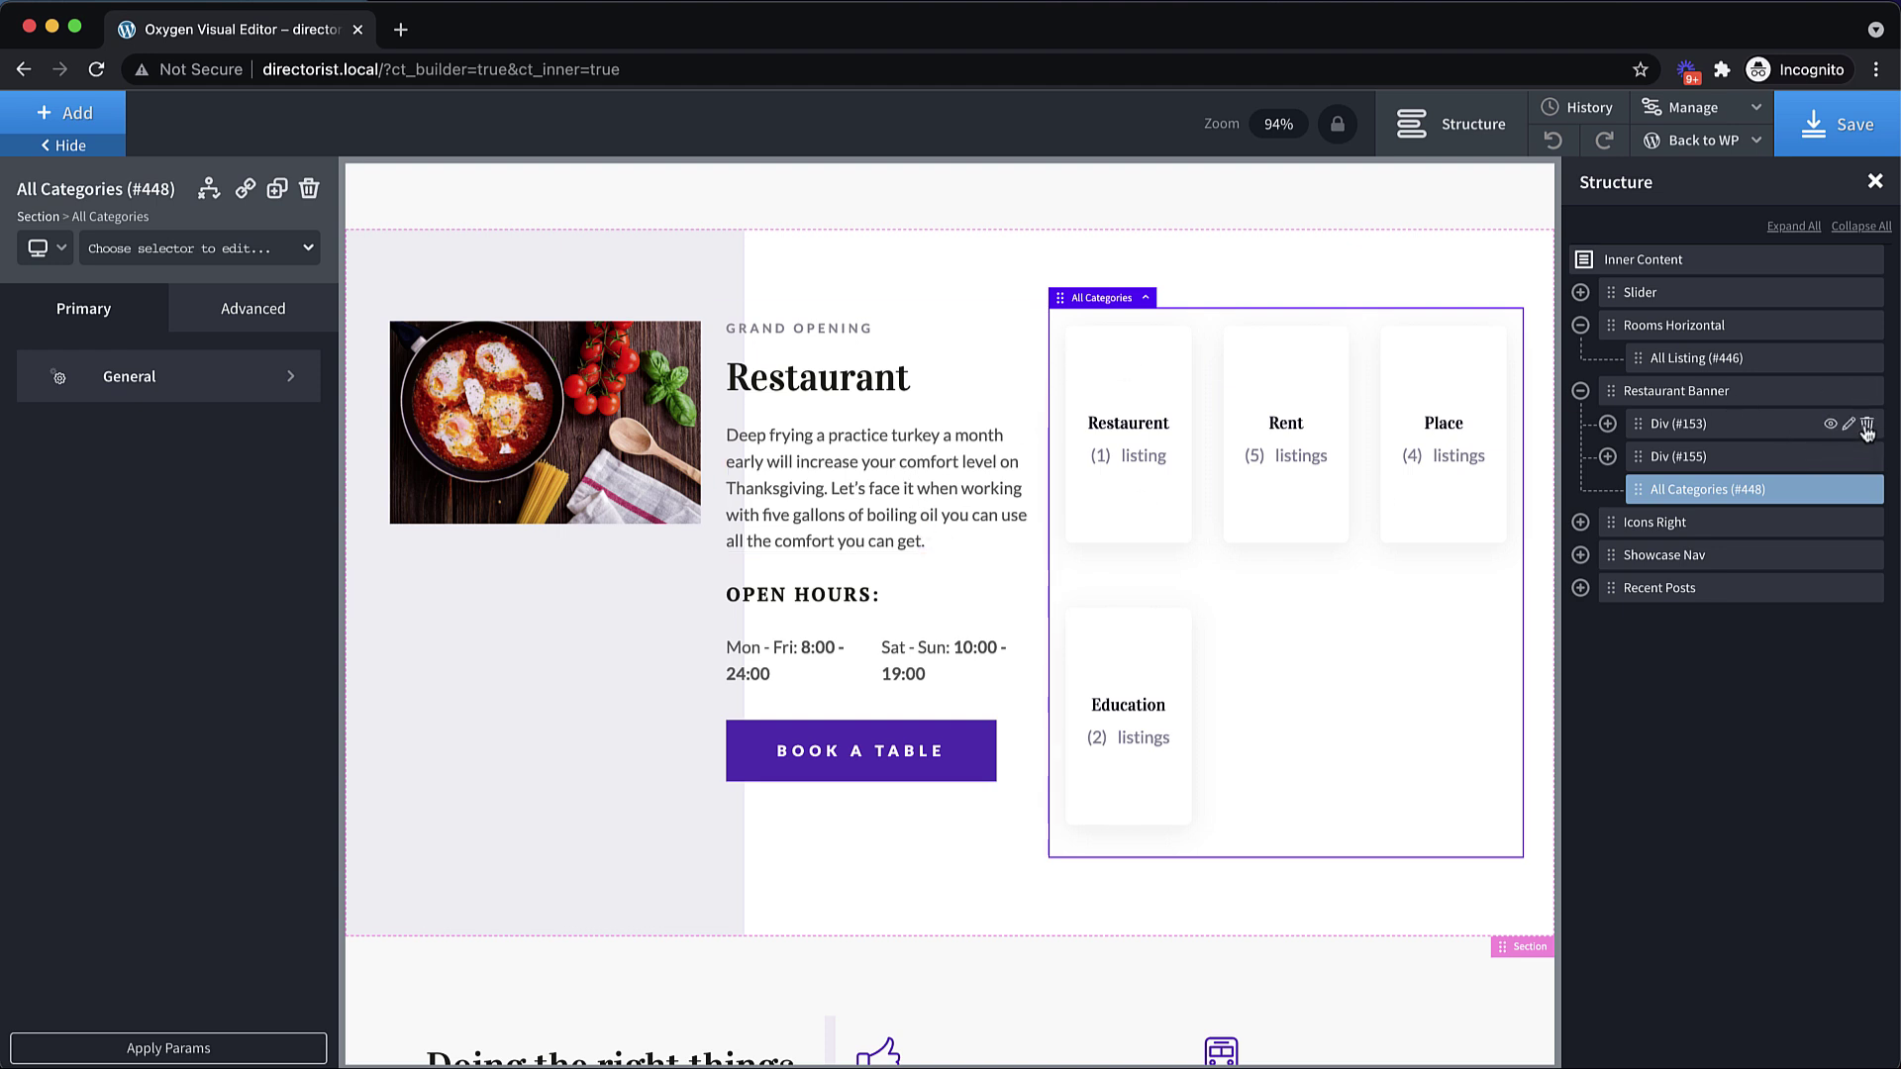
- Delete the food image Div #153, retitle the heading 'Categories' and the label 'view all'
click(1866, 425)
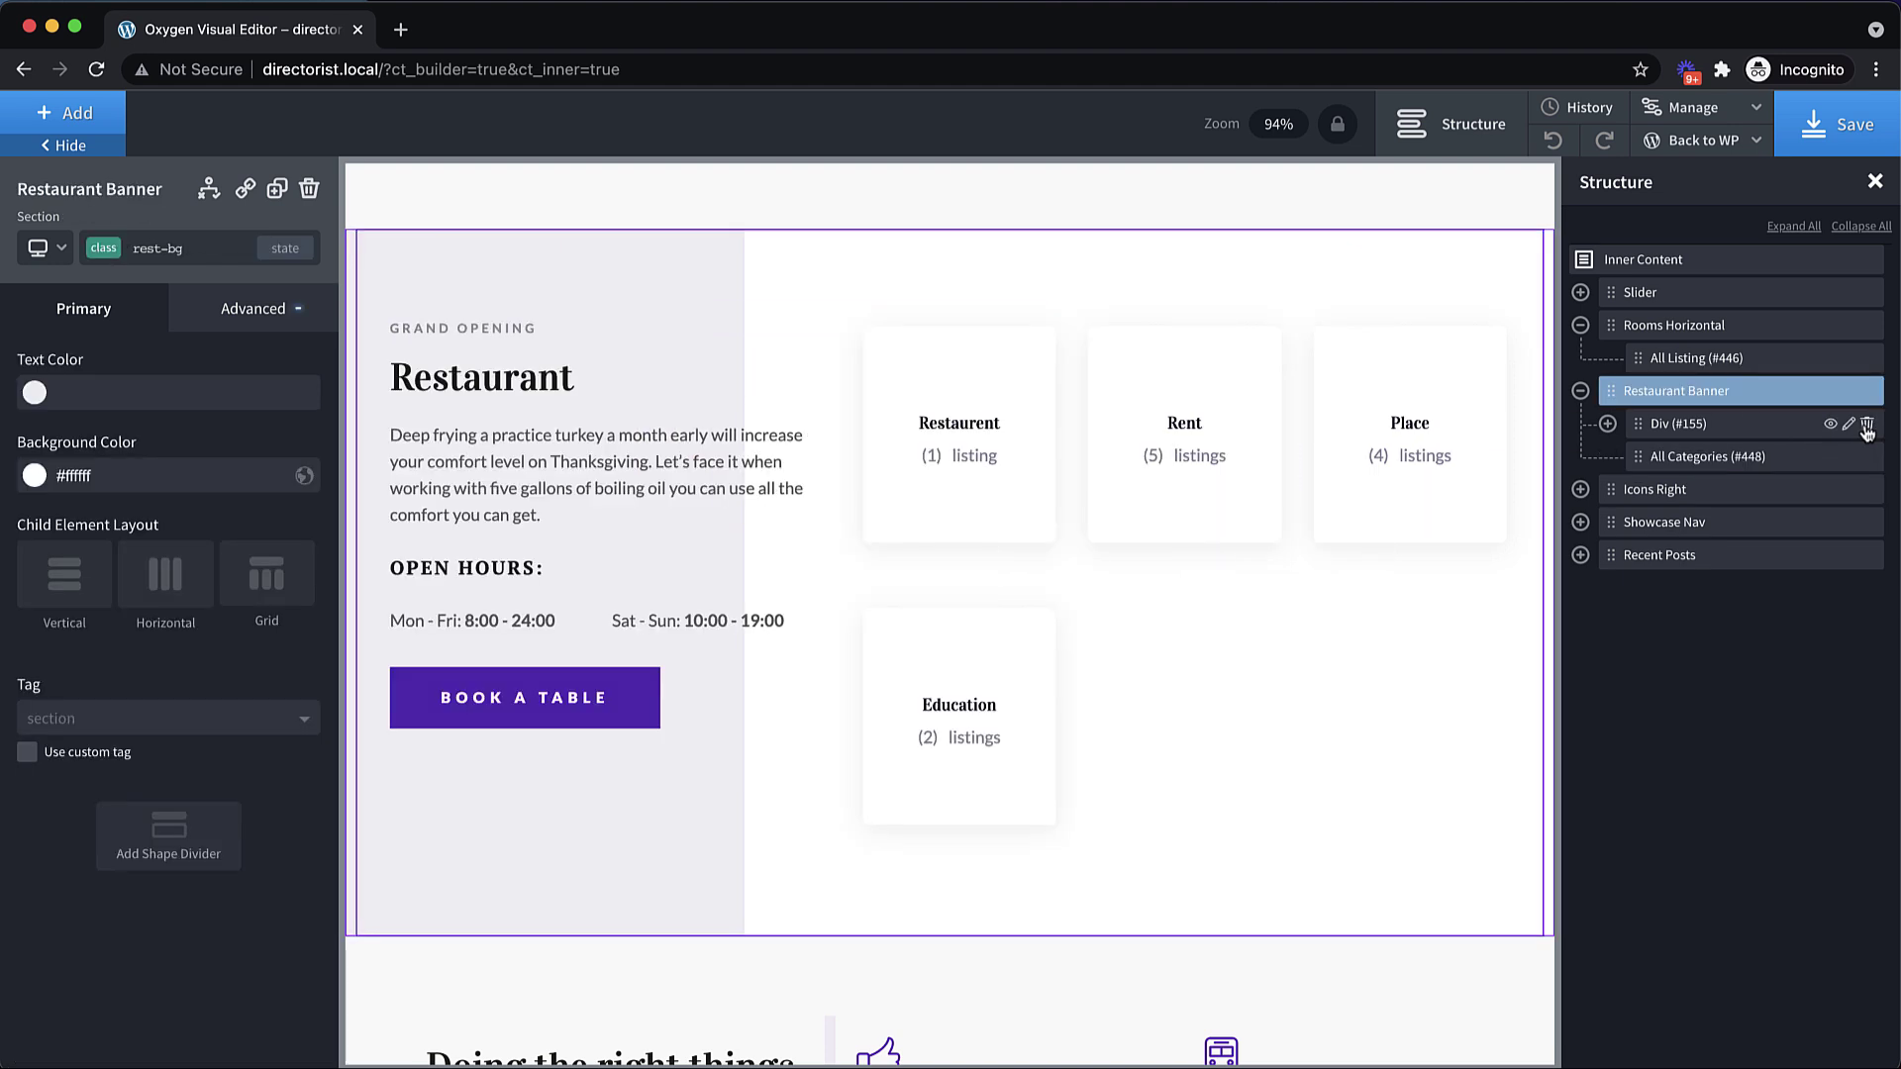
double_click(511, 384)
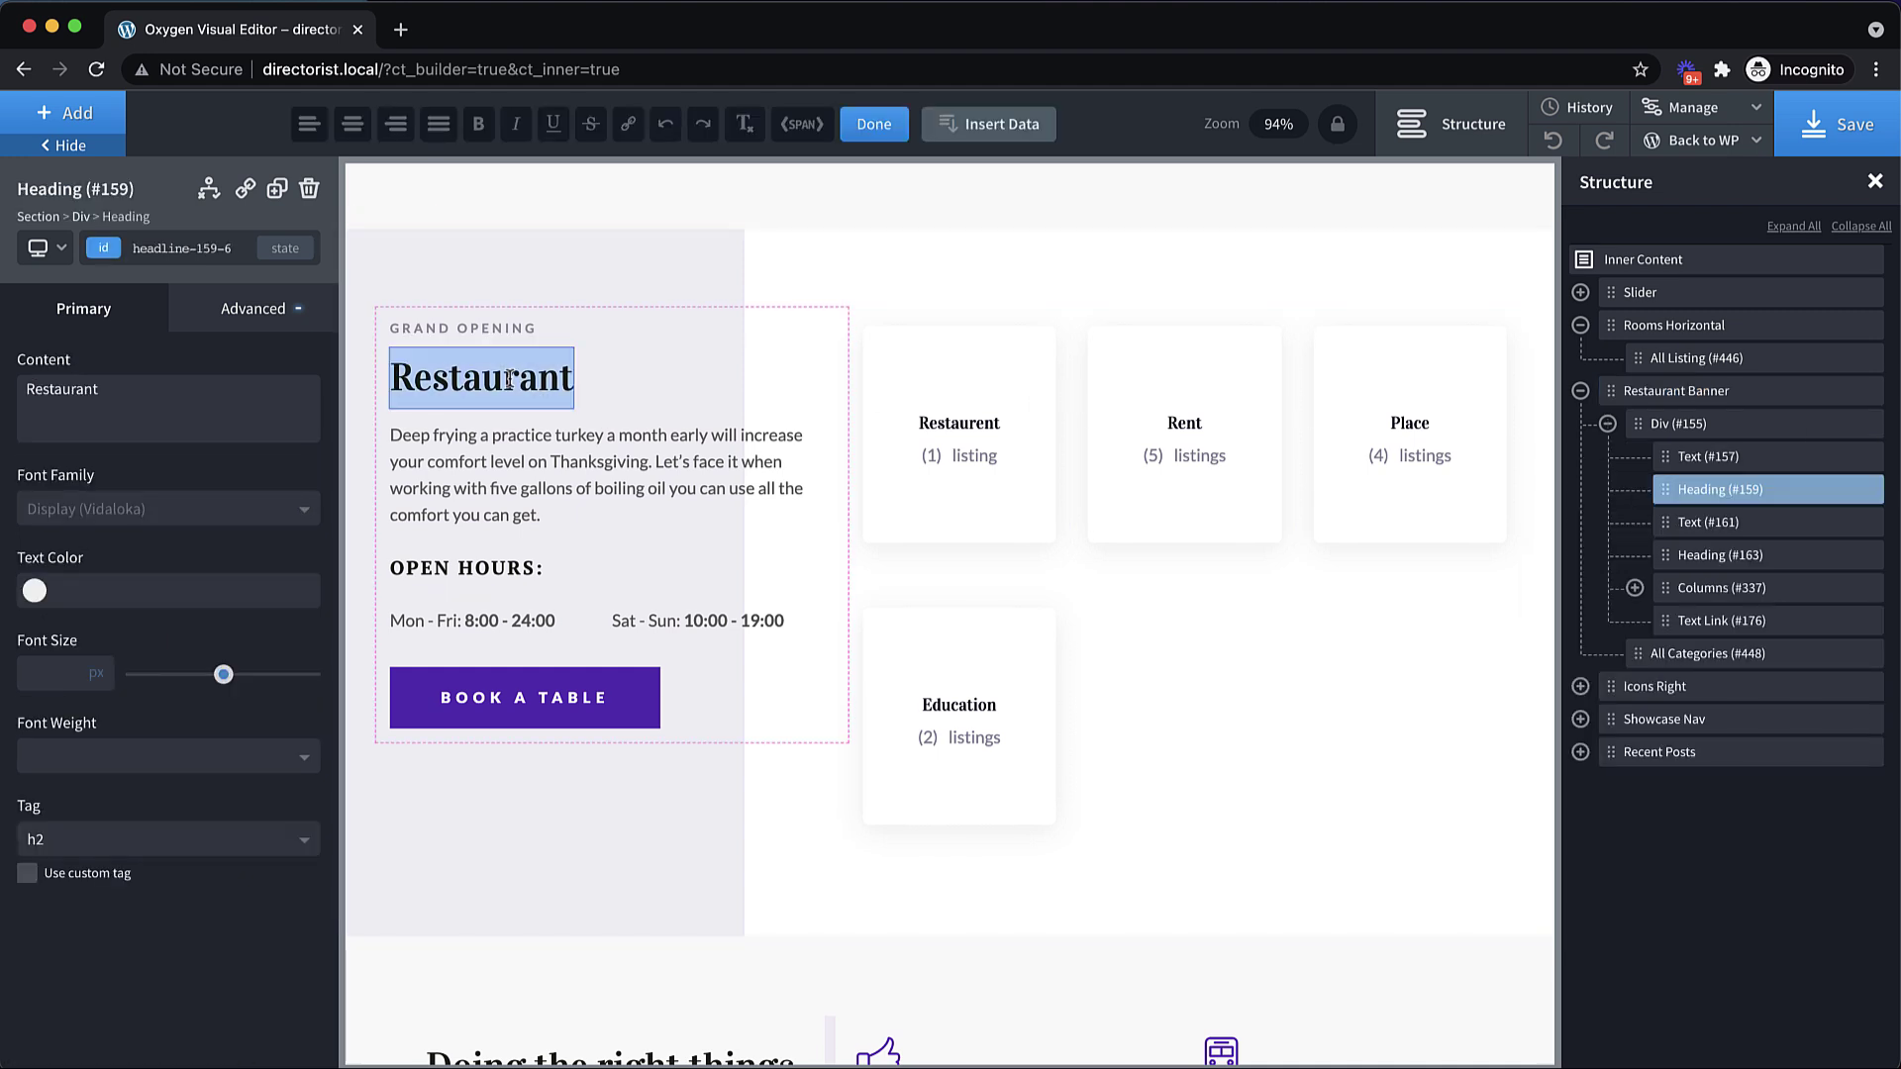
text(Categories)
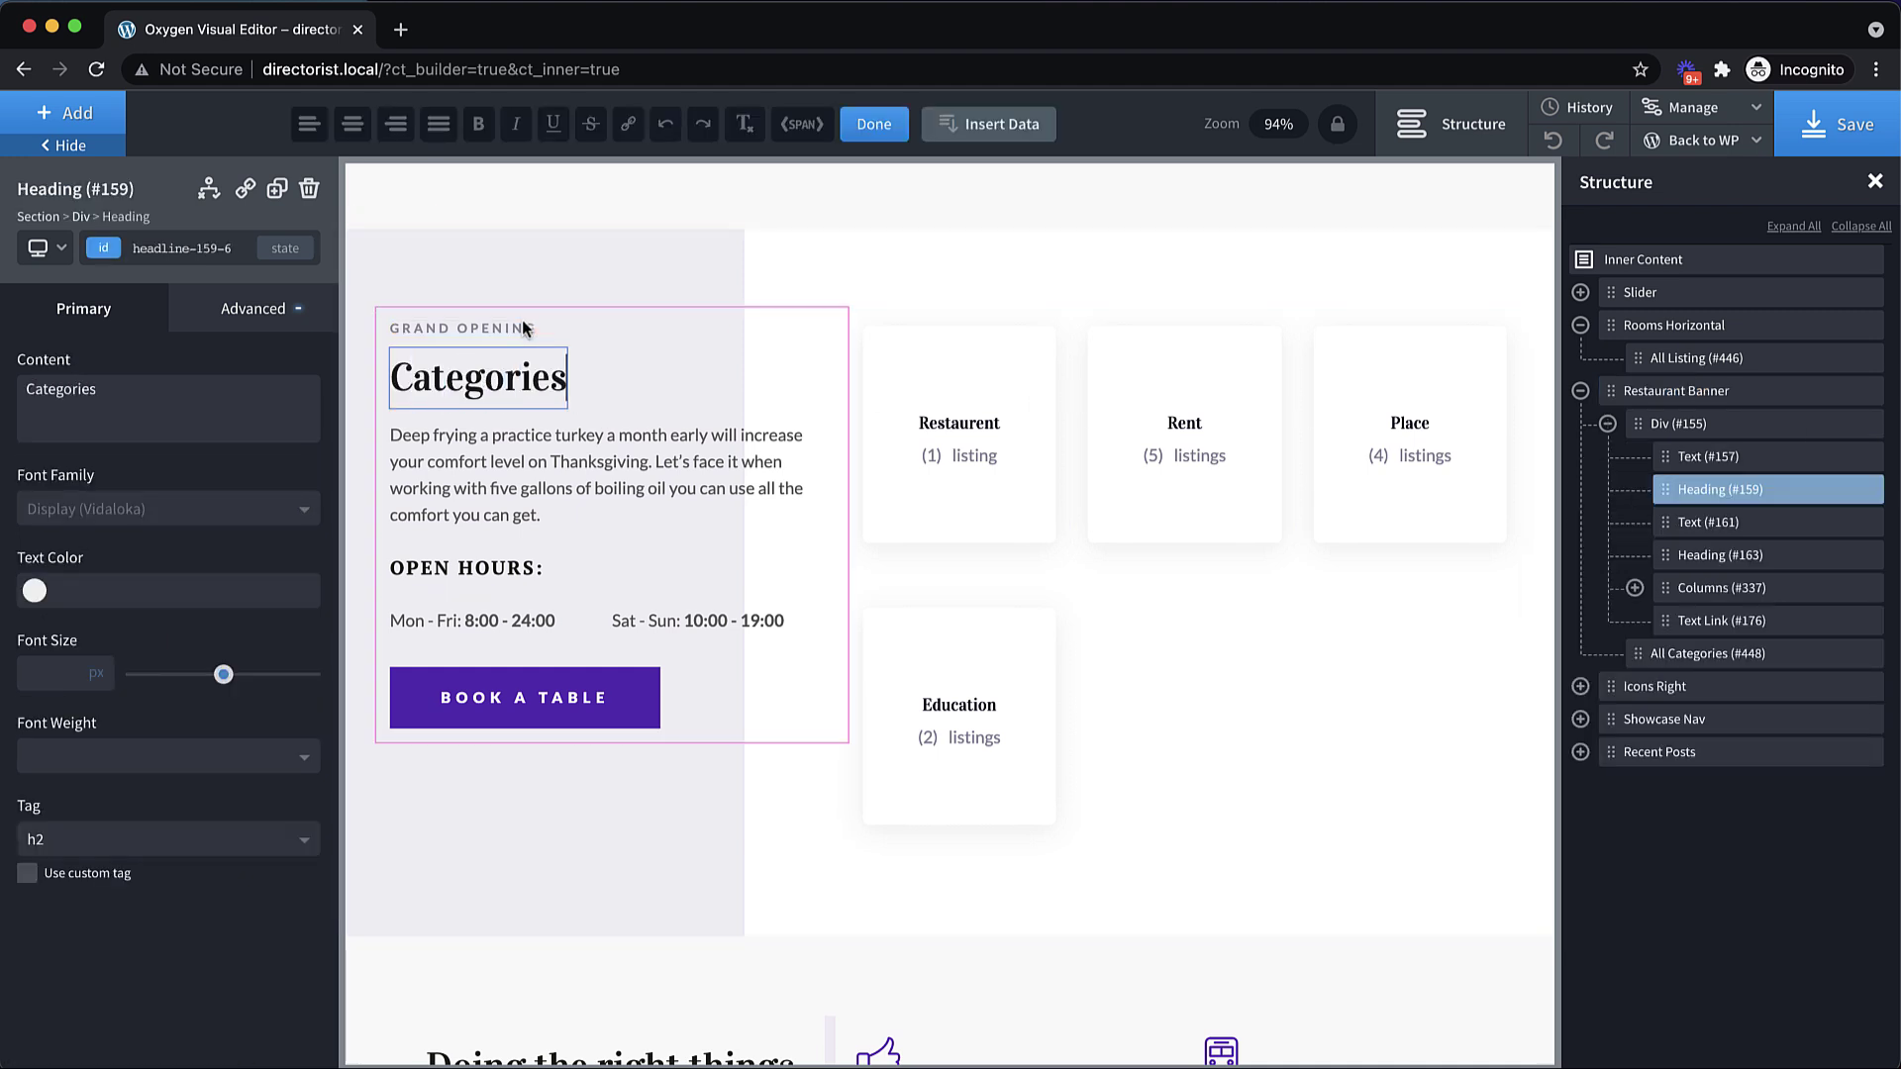
triple_click(511, 330)
text(view all)
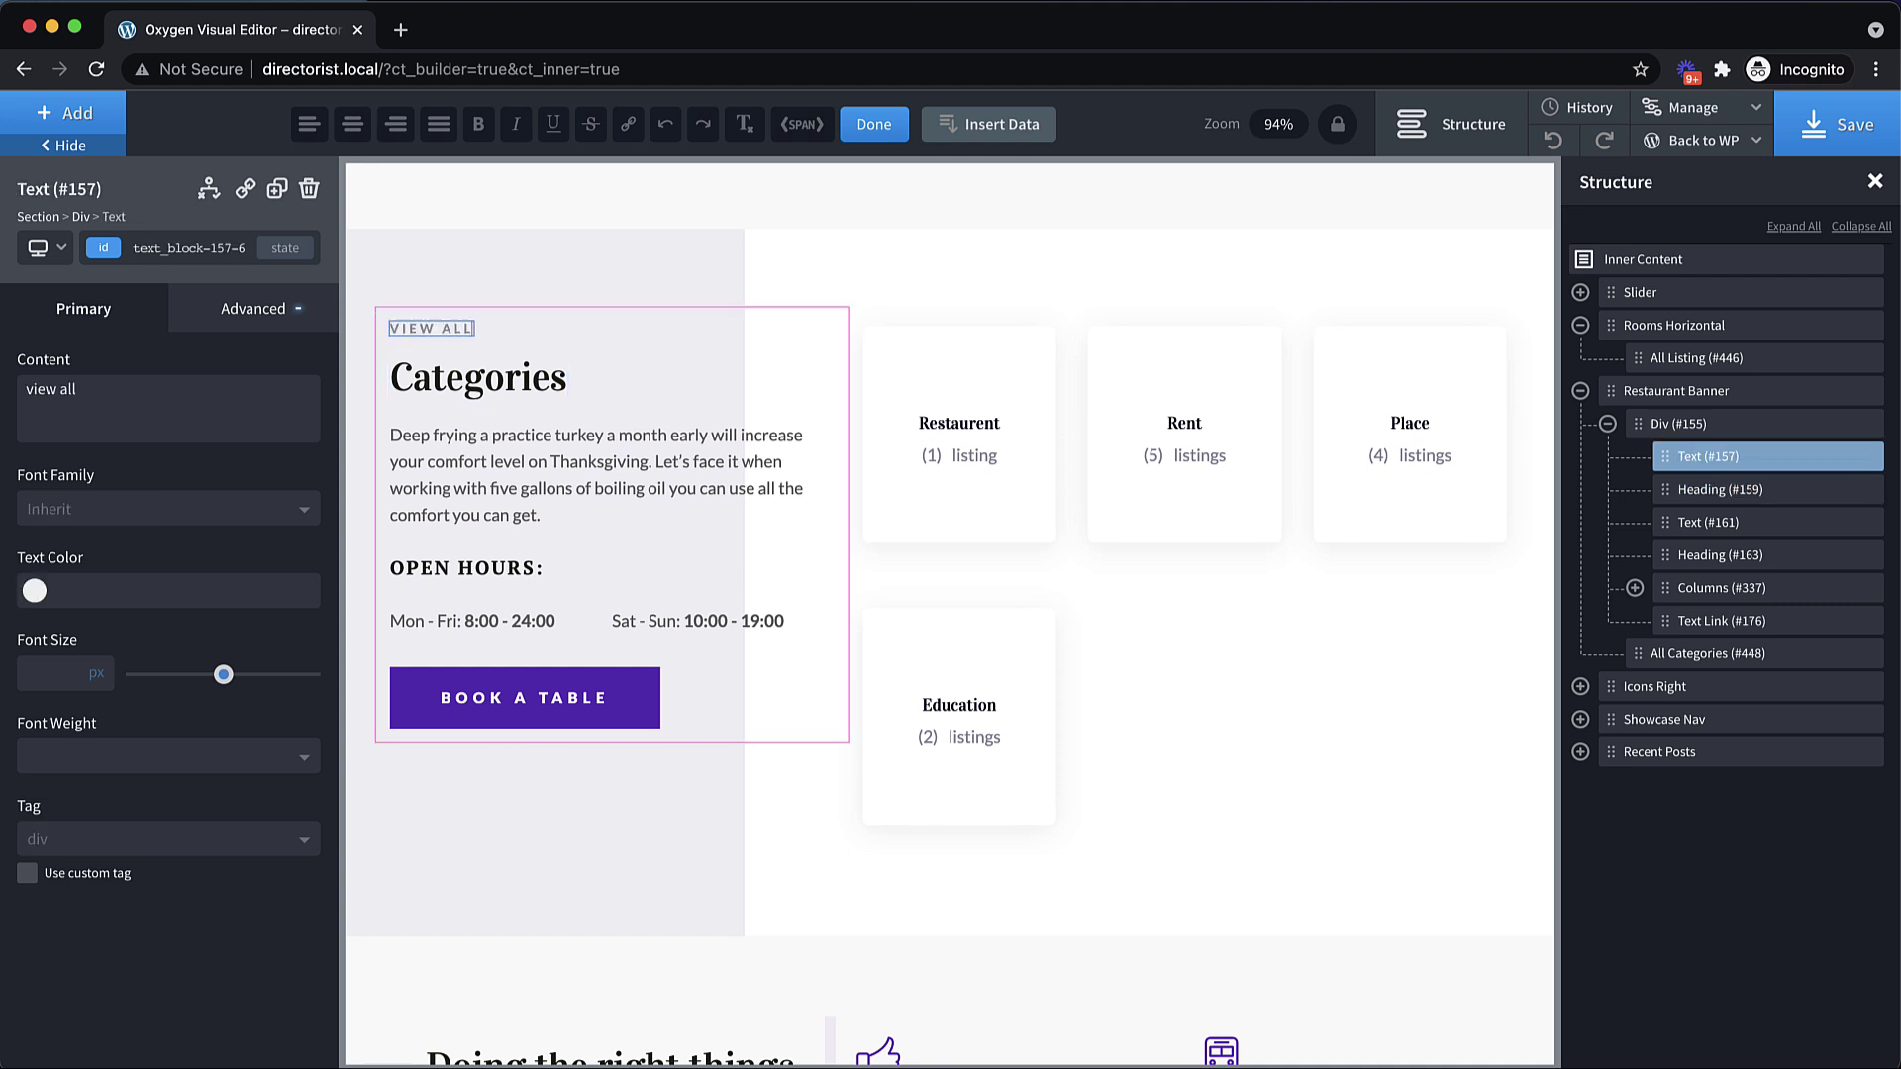
click(628, 492)
- Remove the Open Hours heading, hours columns and Book a Table link, then save
click(513, 572)
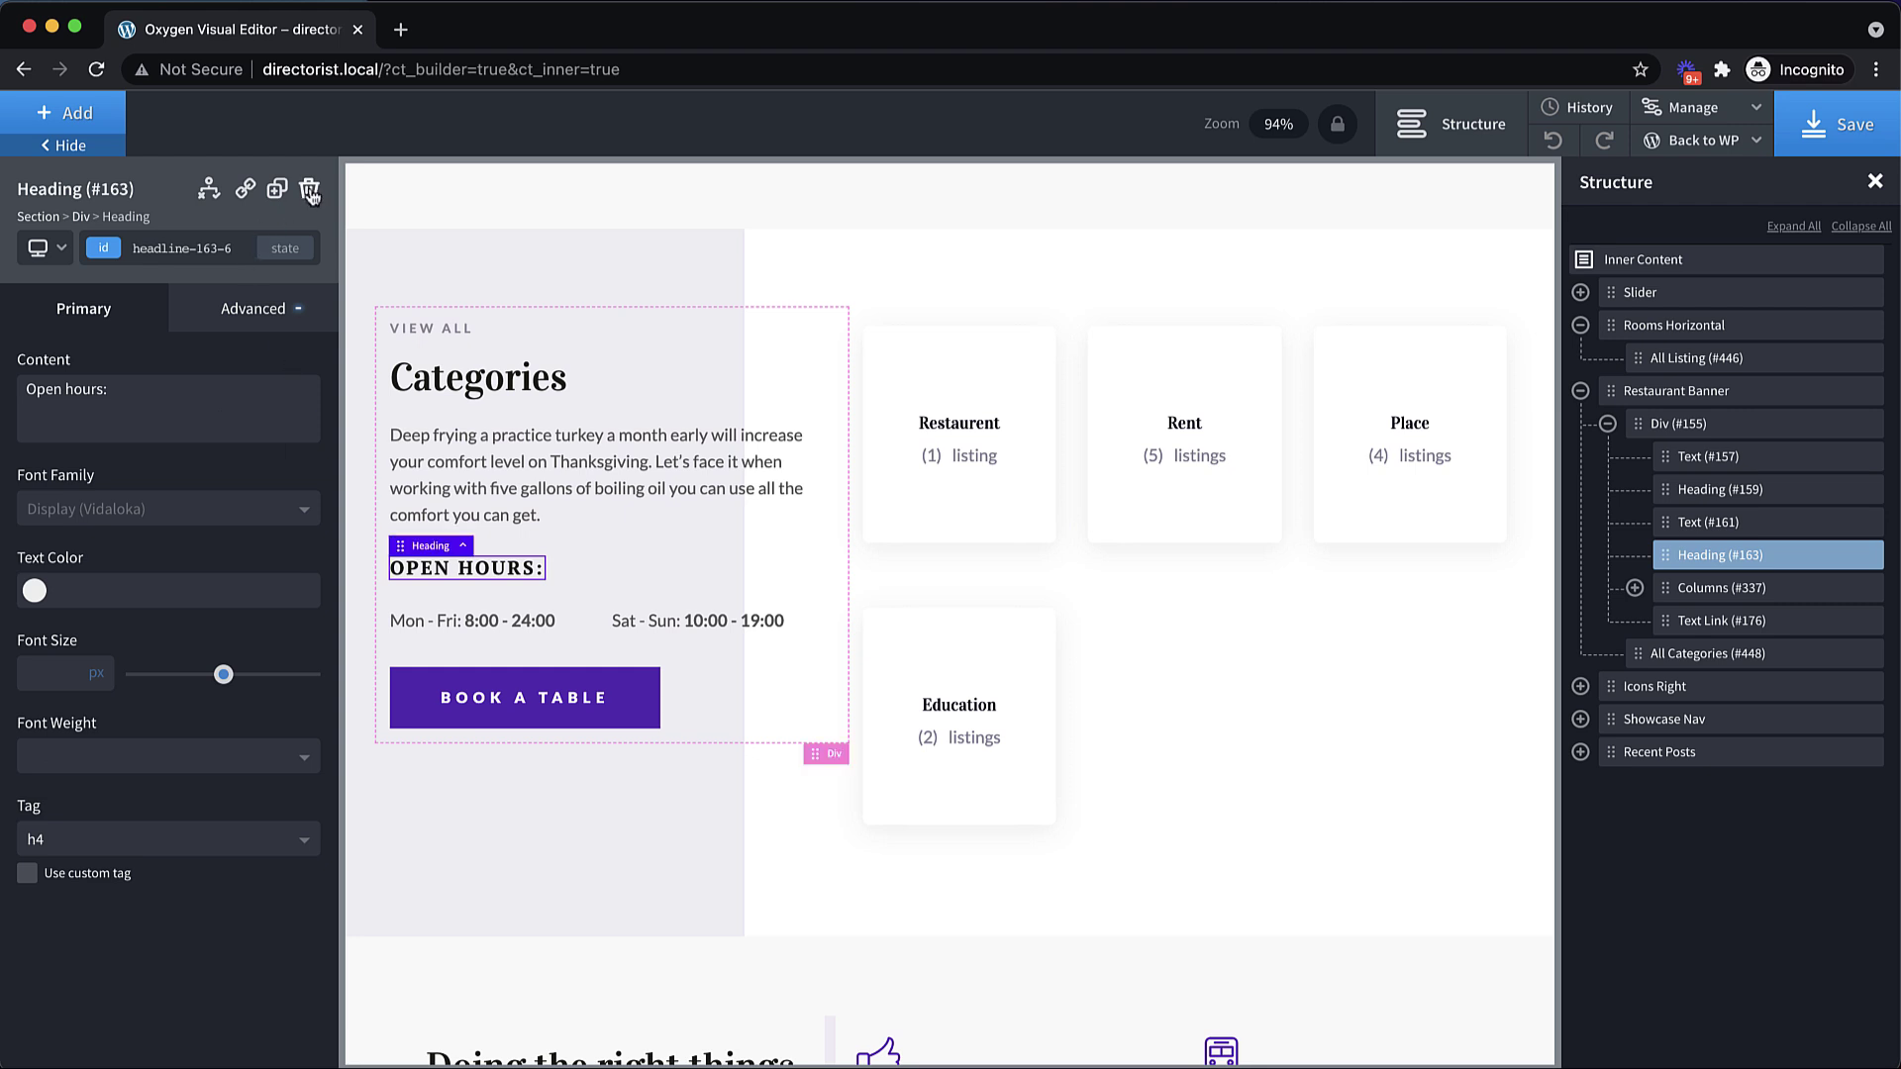
key(Delete)
click(519, 576)
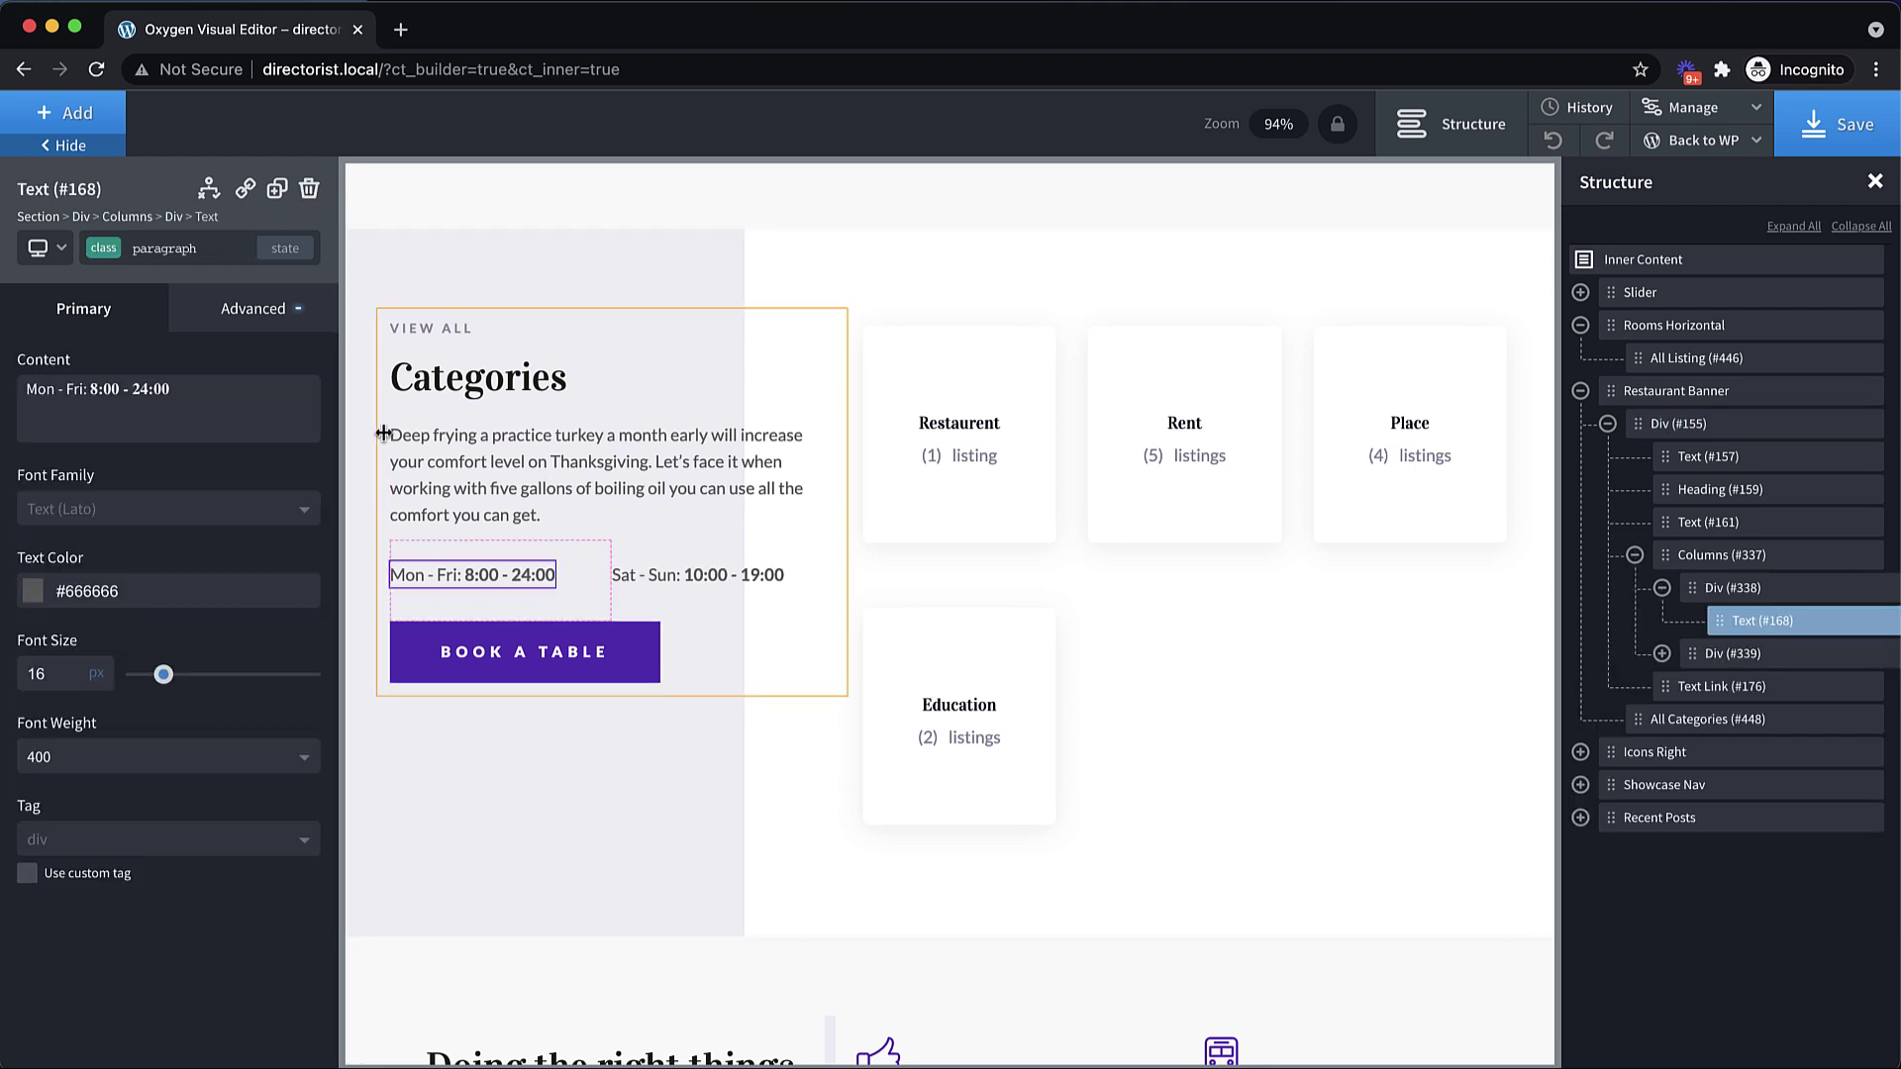
click(310, 188)
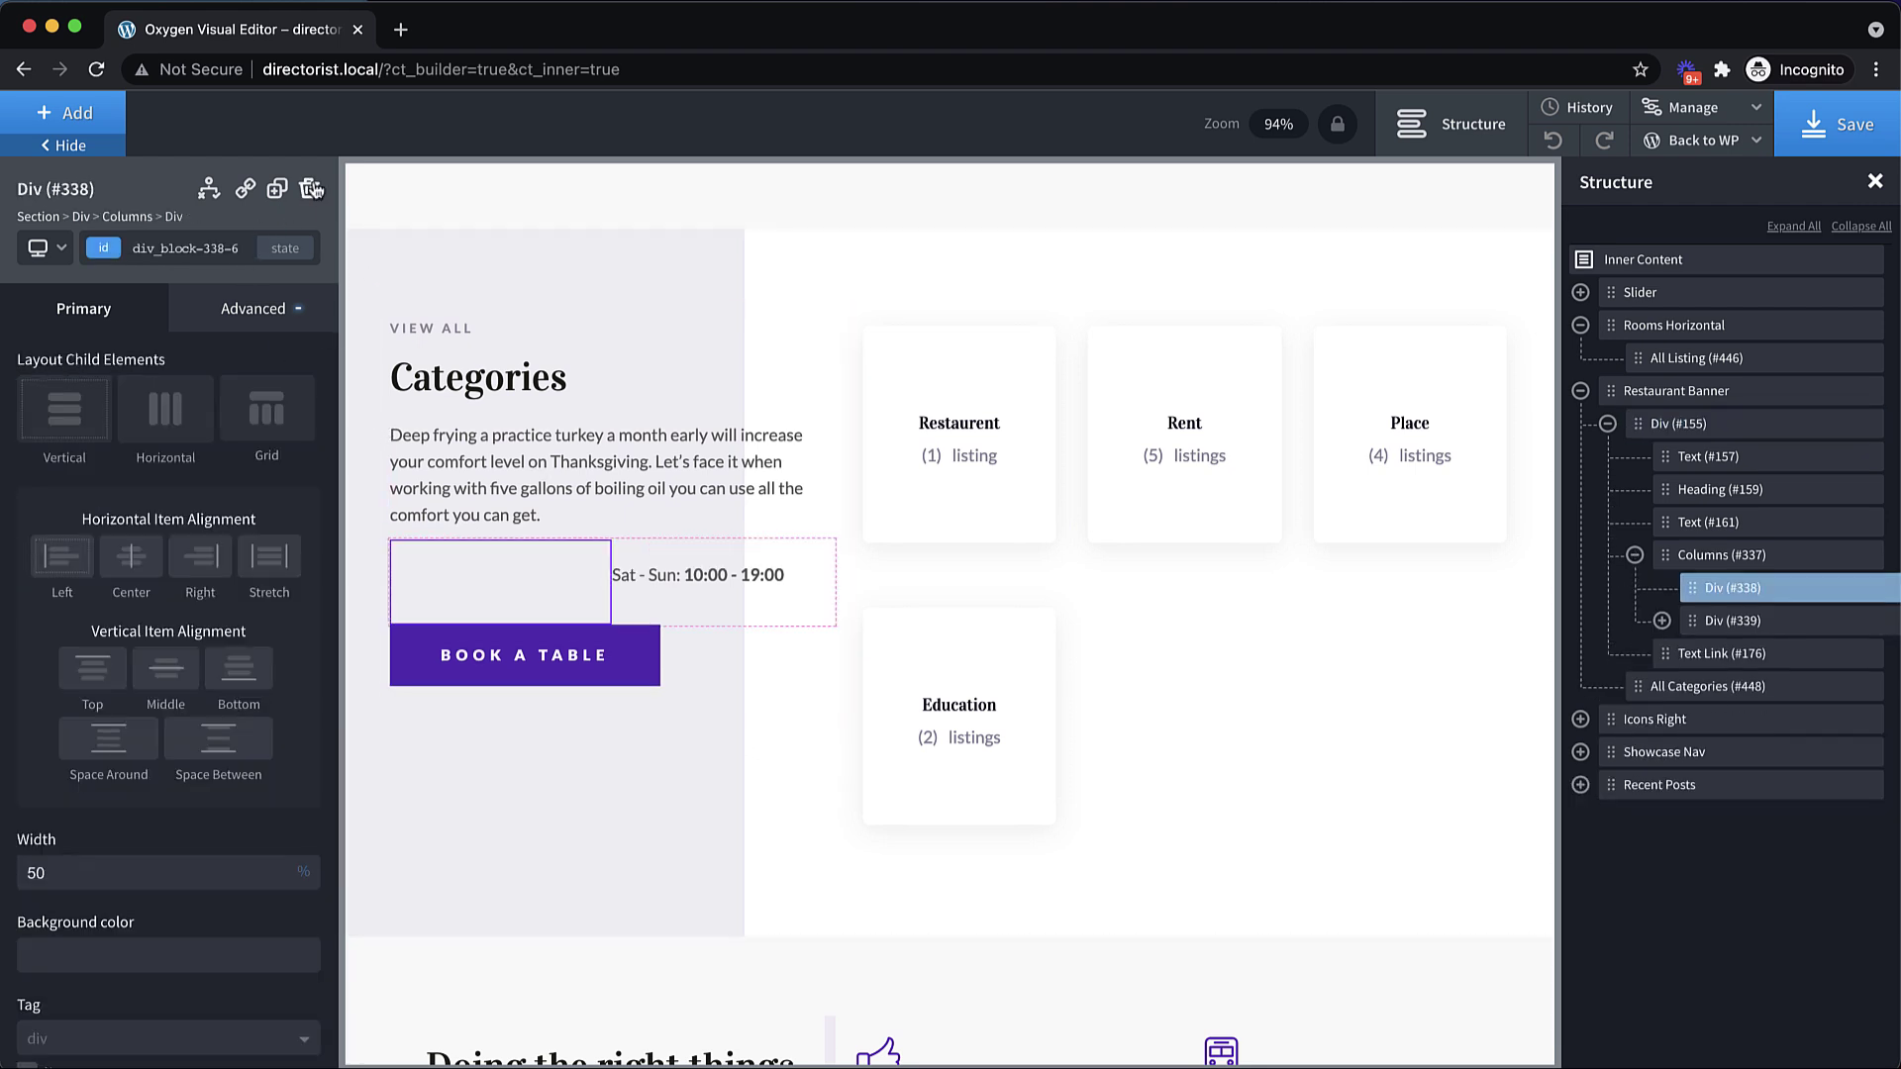
click(787, 597)
click(812, 639)
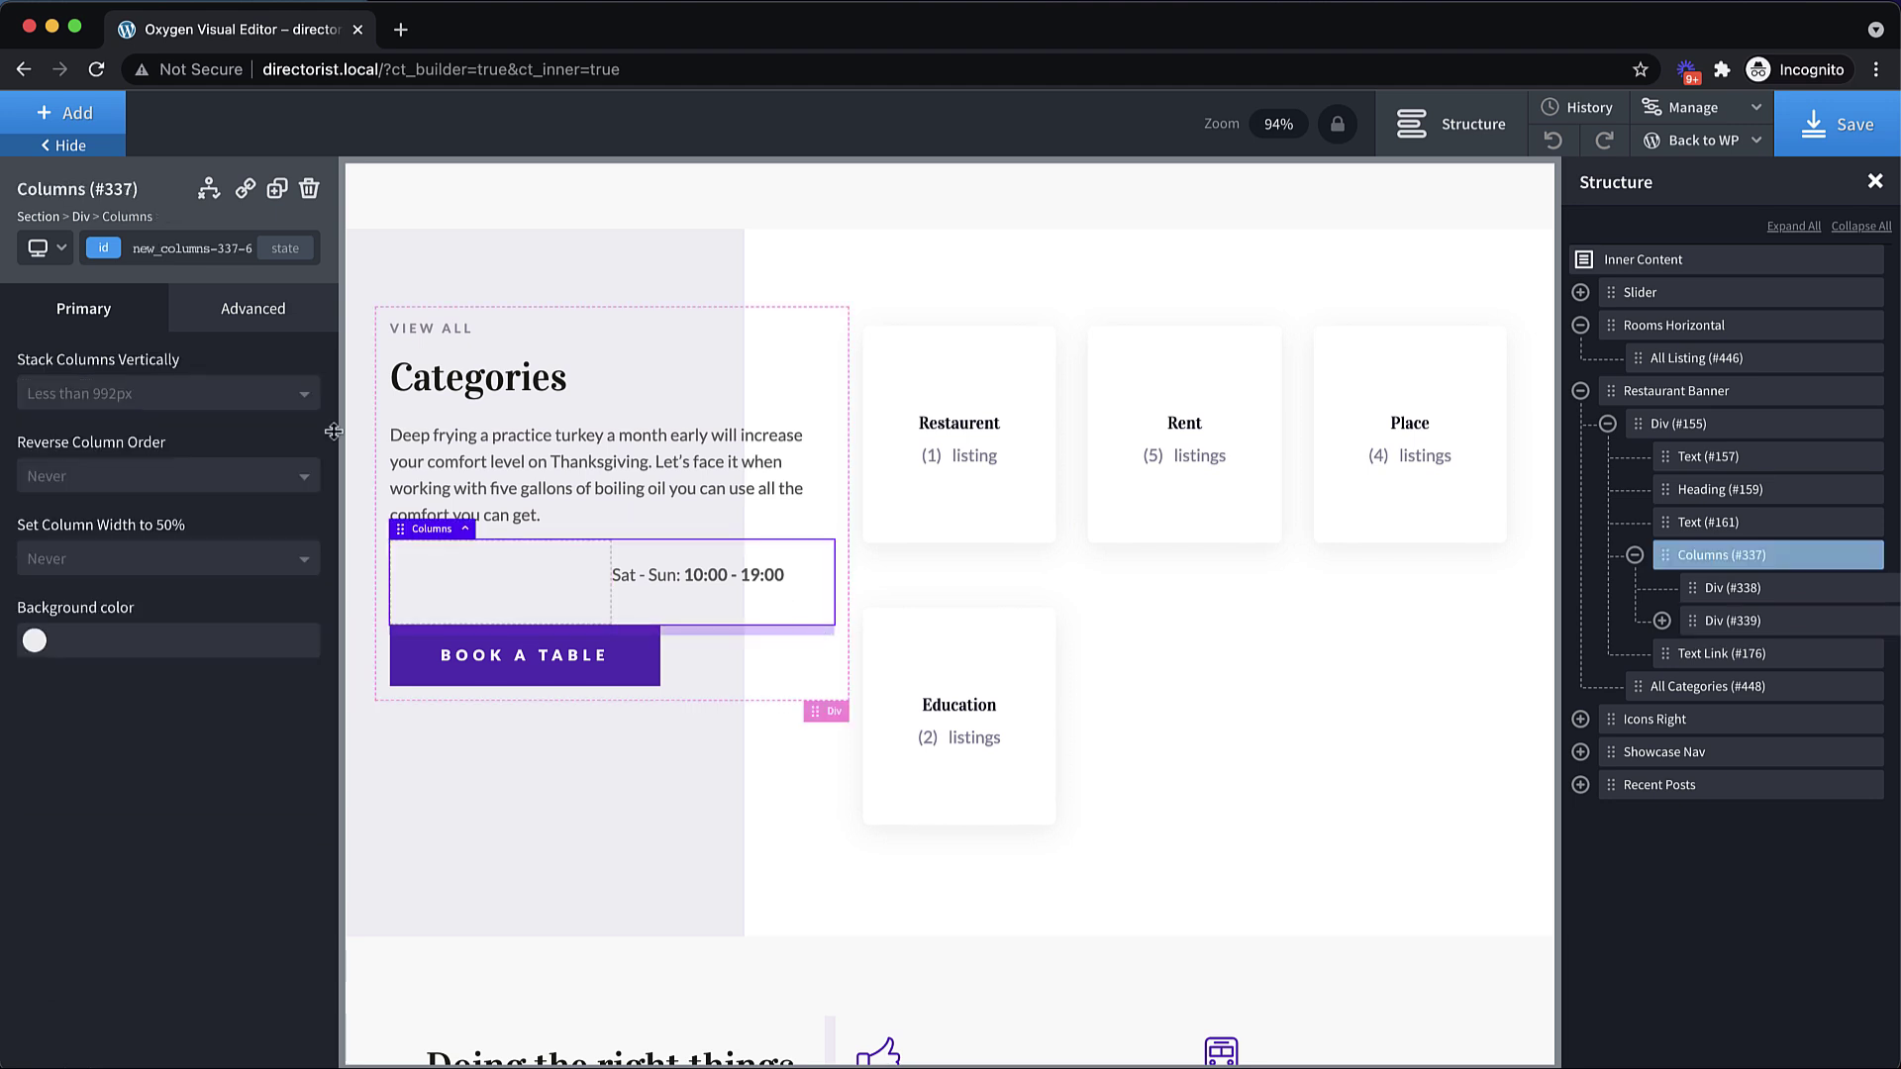
click(310, 188)
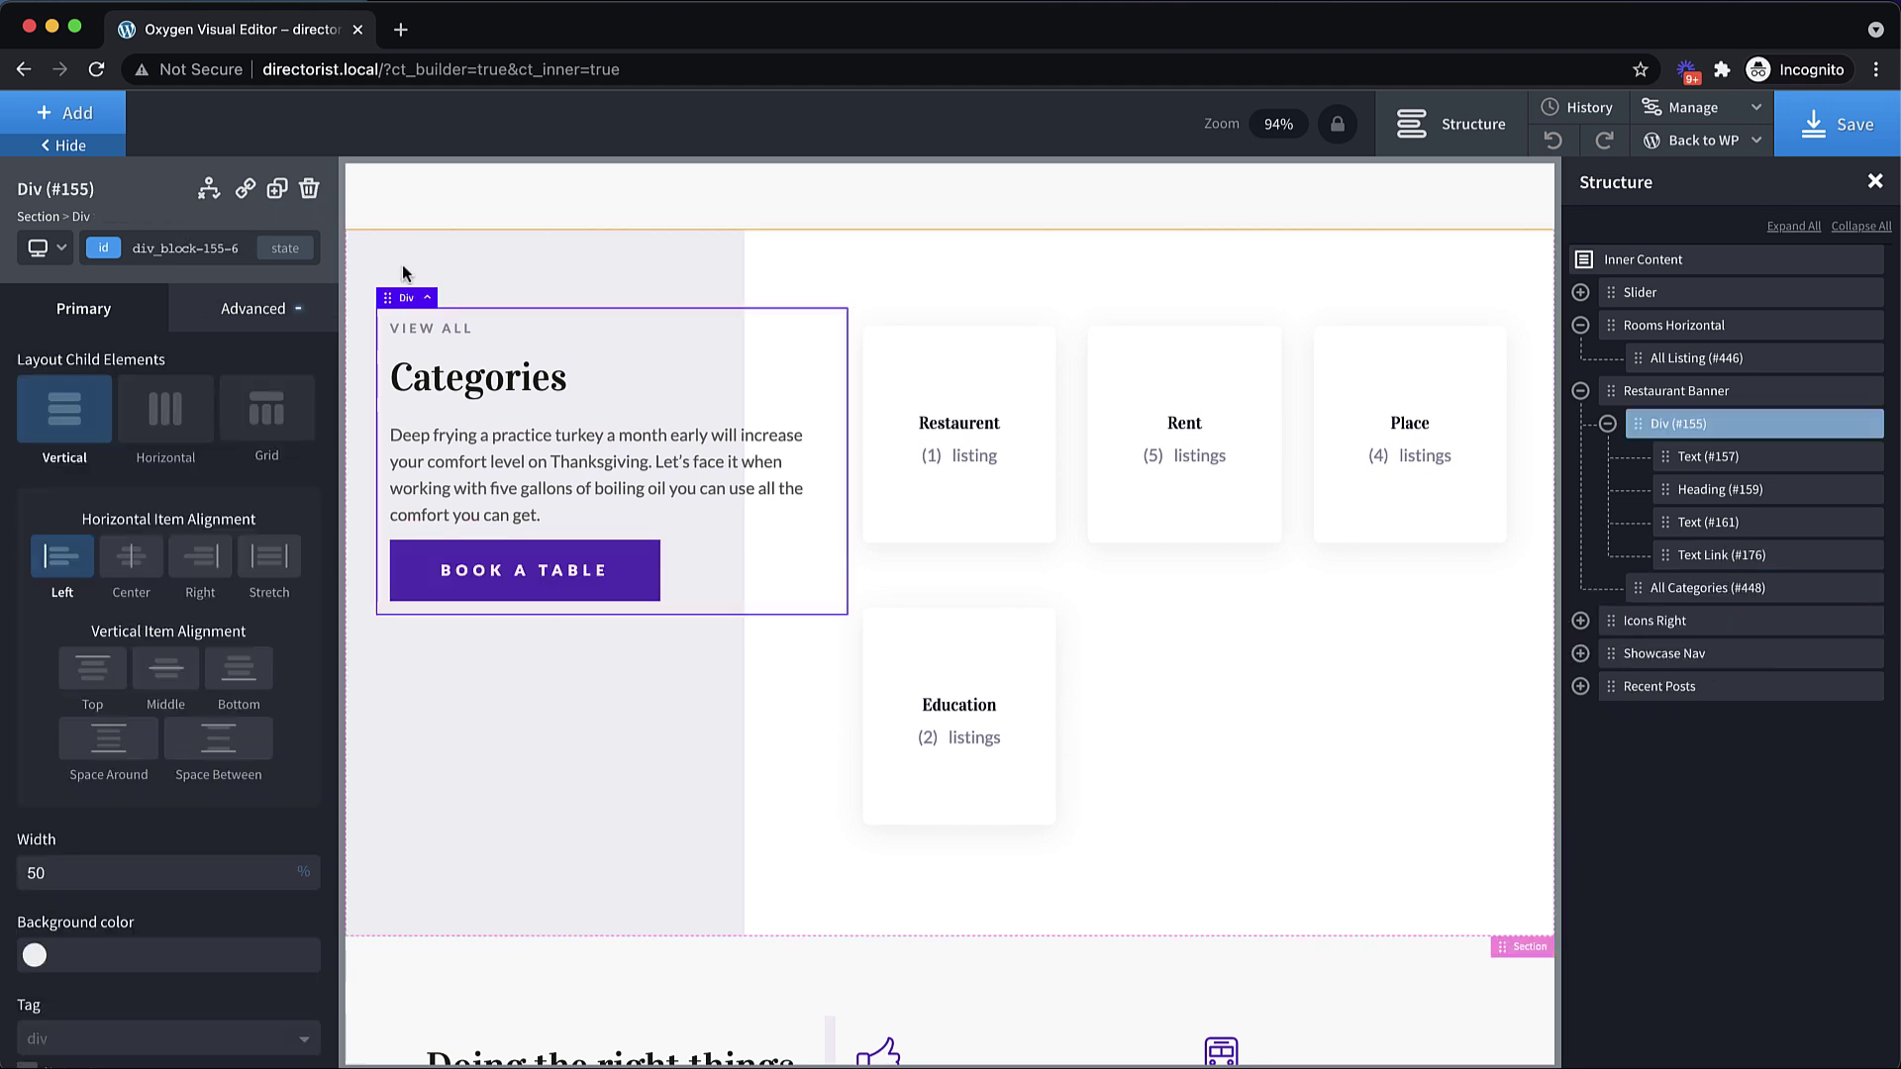
click(523, 569)
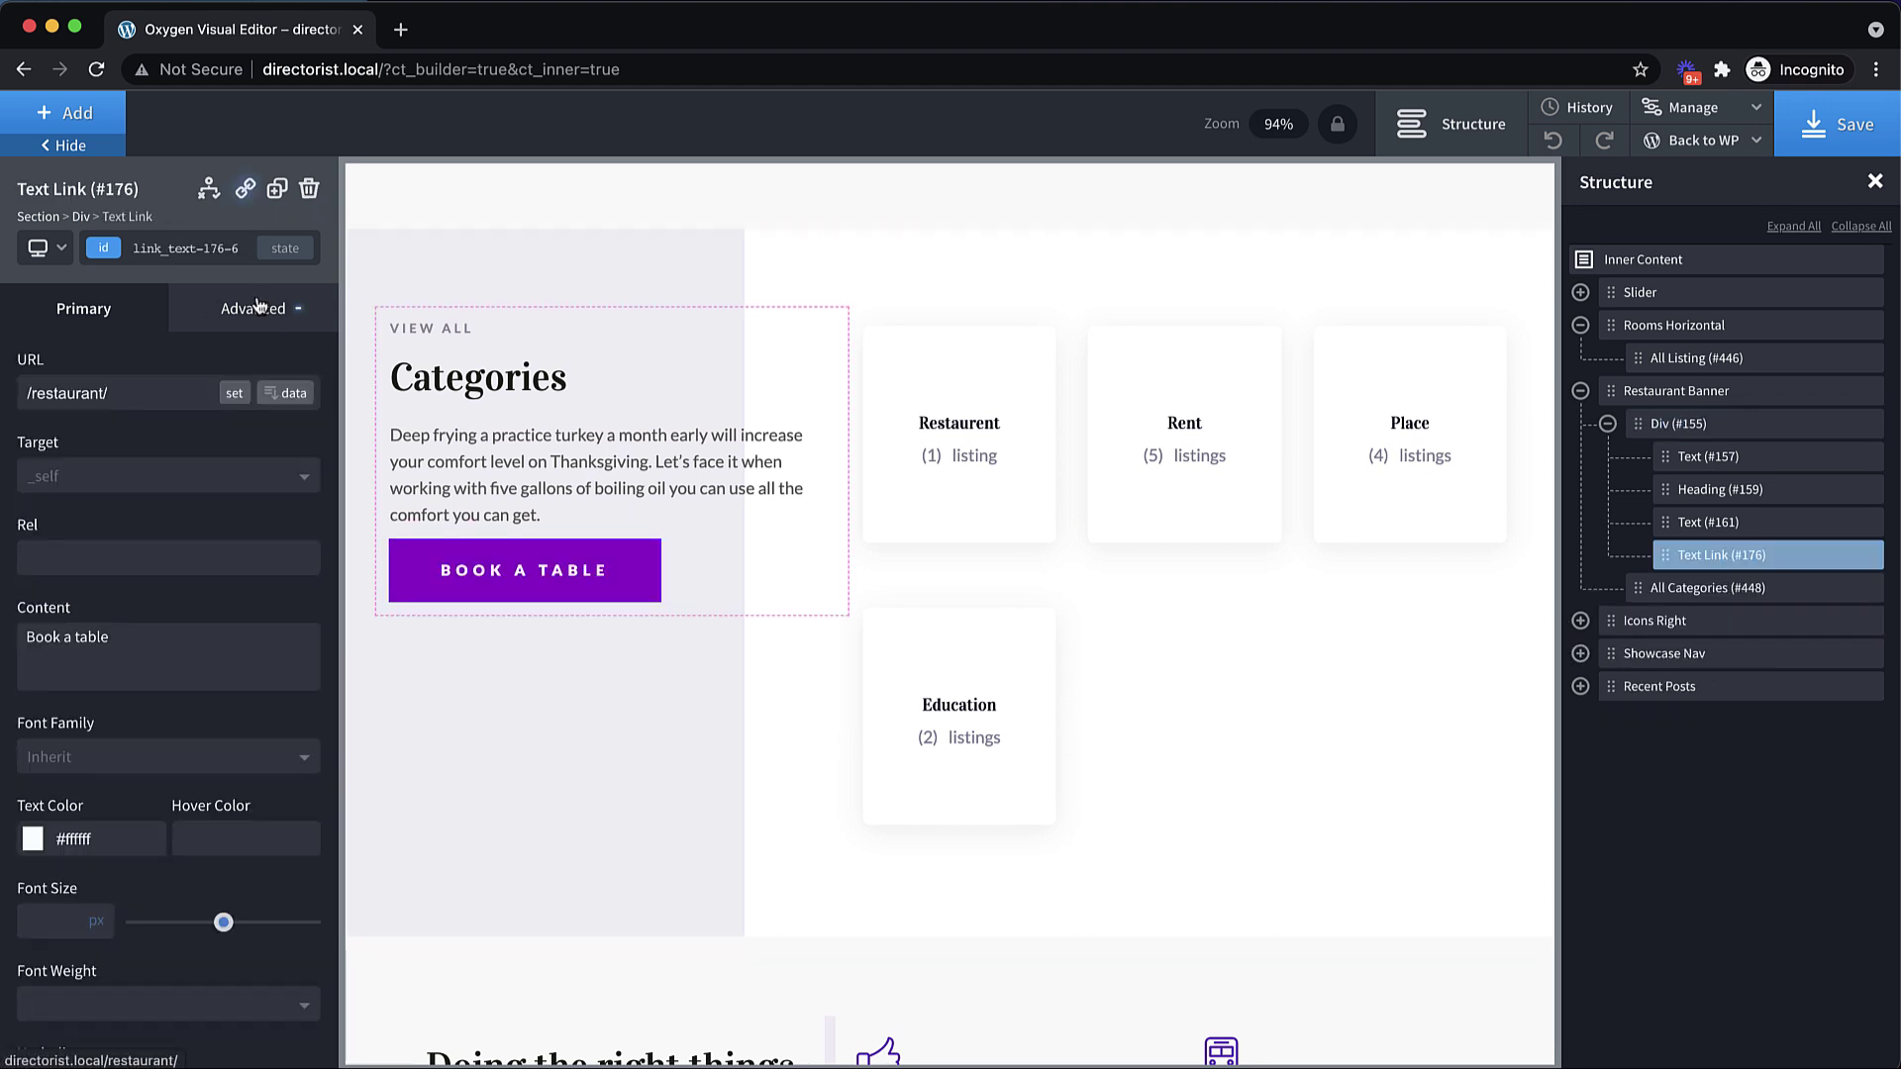
click(310, 190)
click(1808, 127)
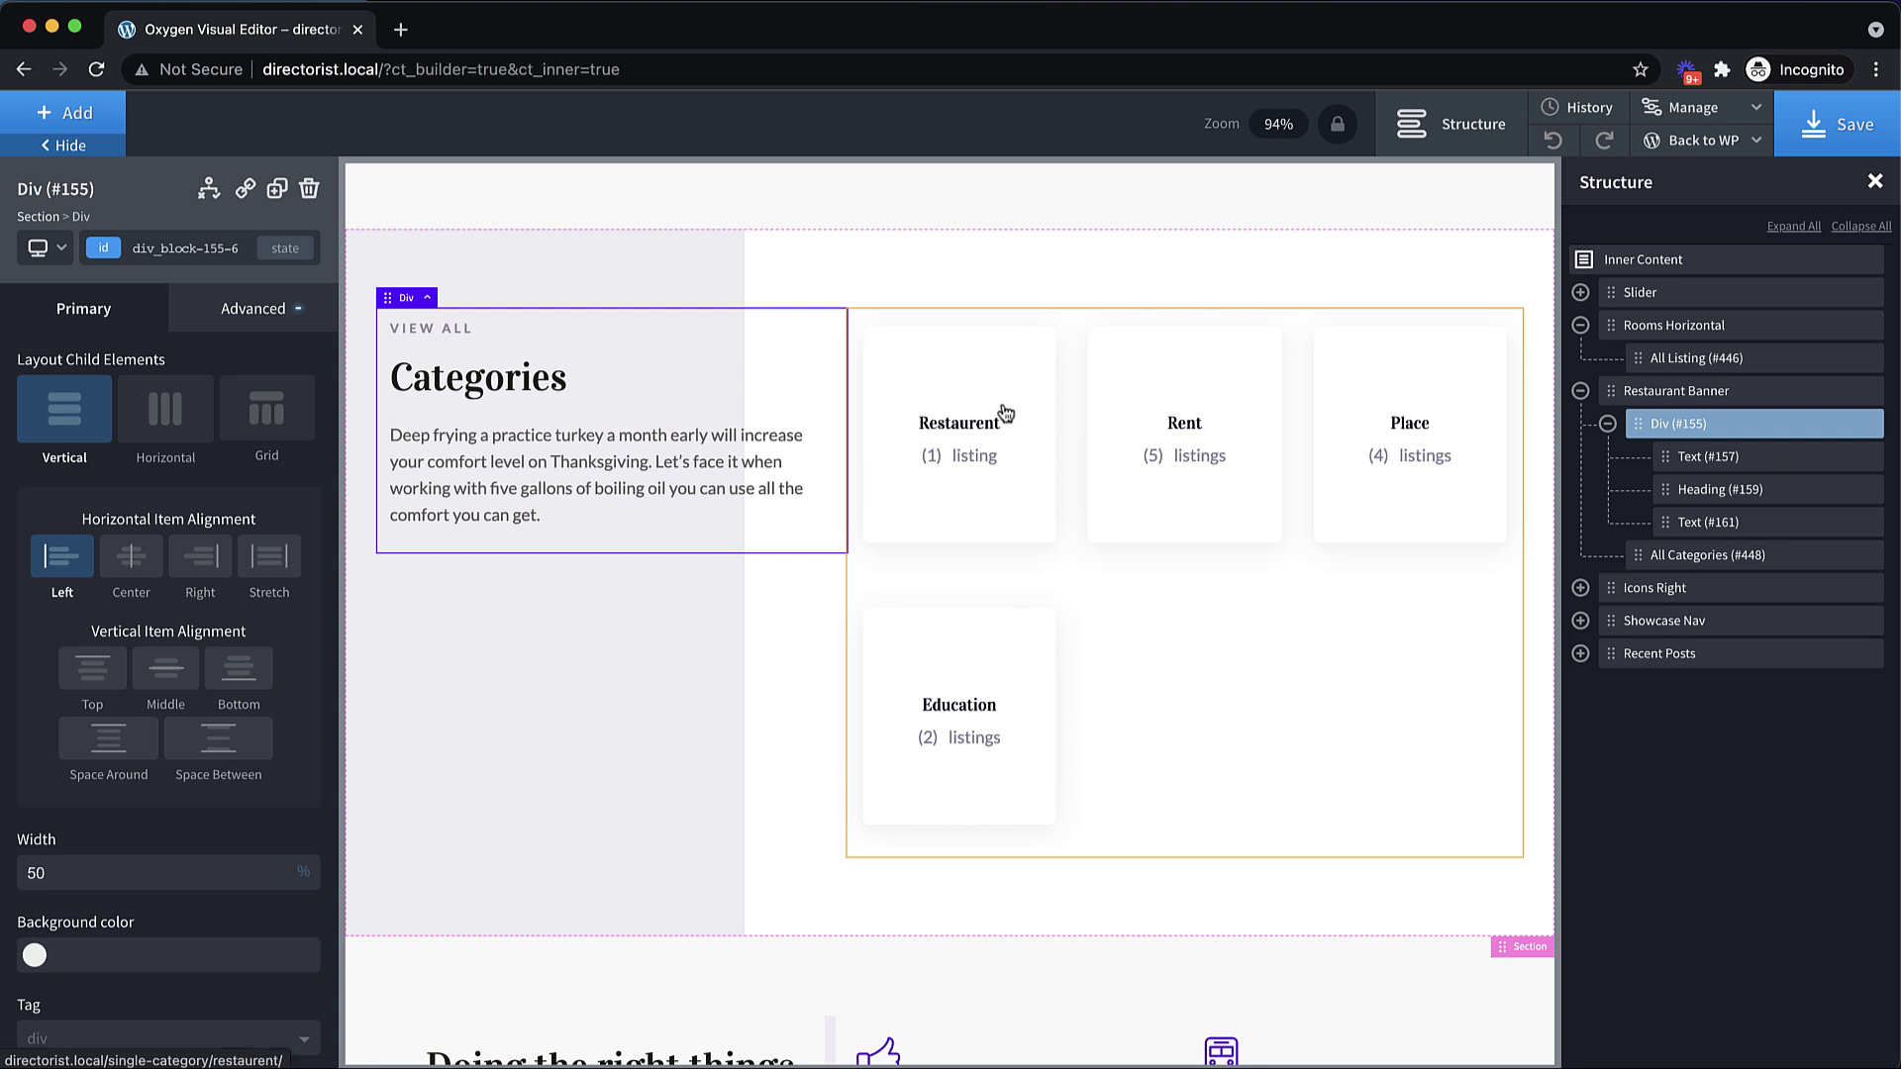
- Delete the Showcase Nav and Recent Posts sections so Icons Right follows the Categories banner
scroll(1005, 411, down, 6)
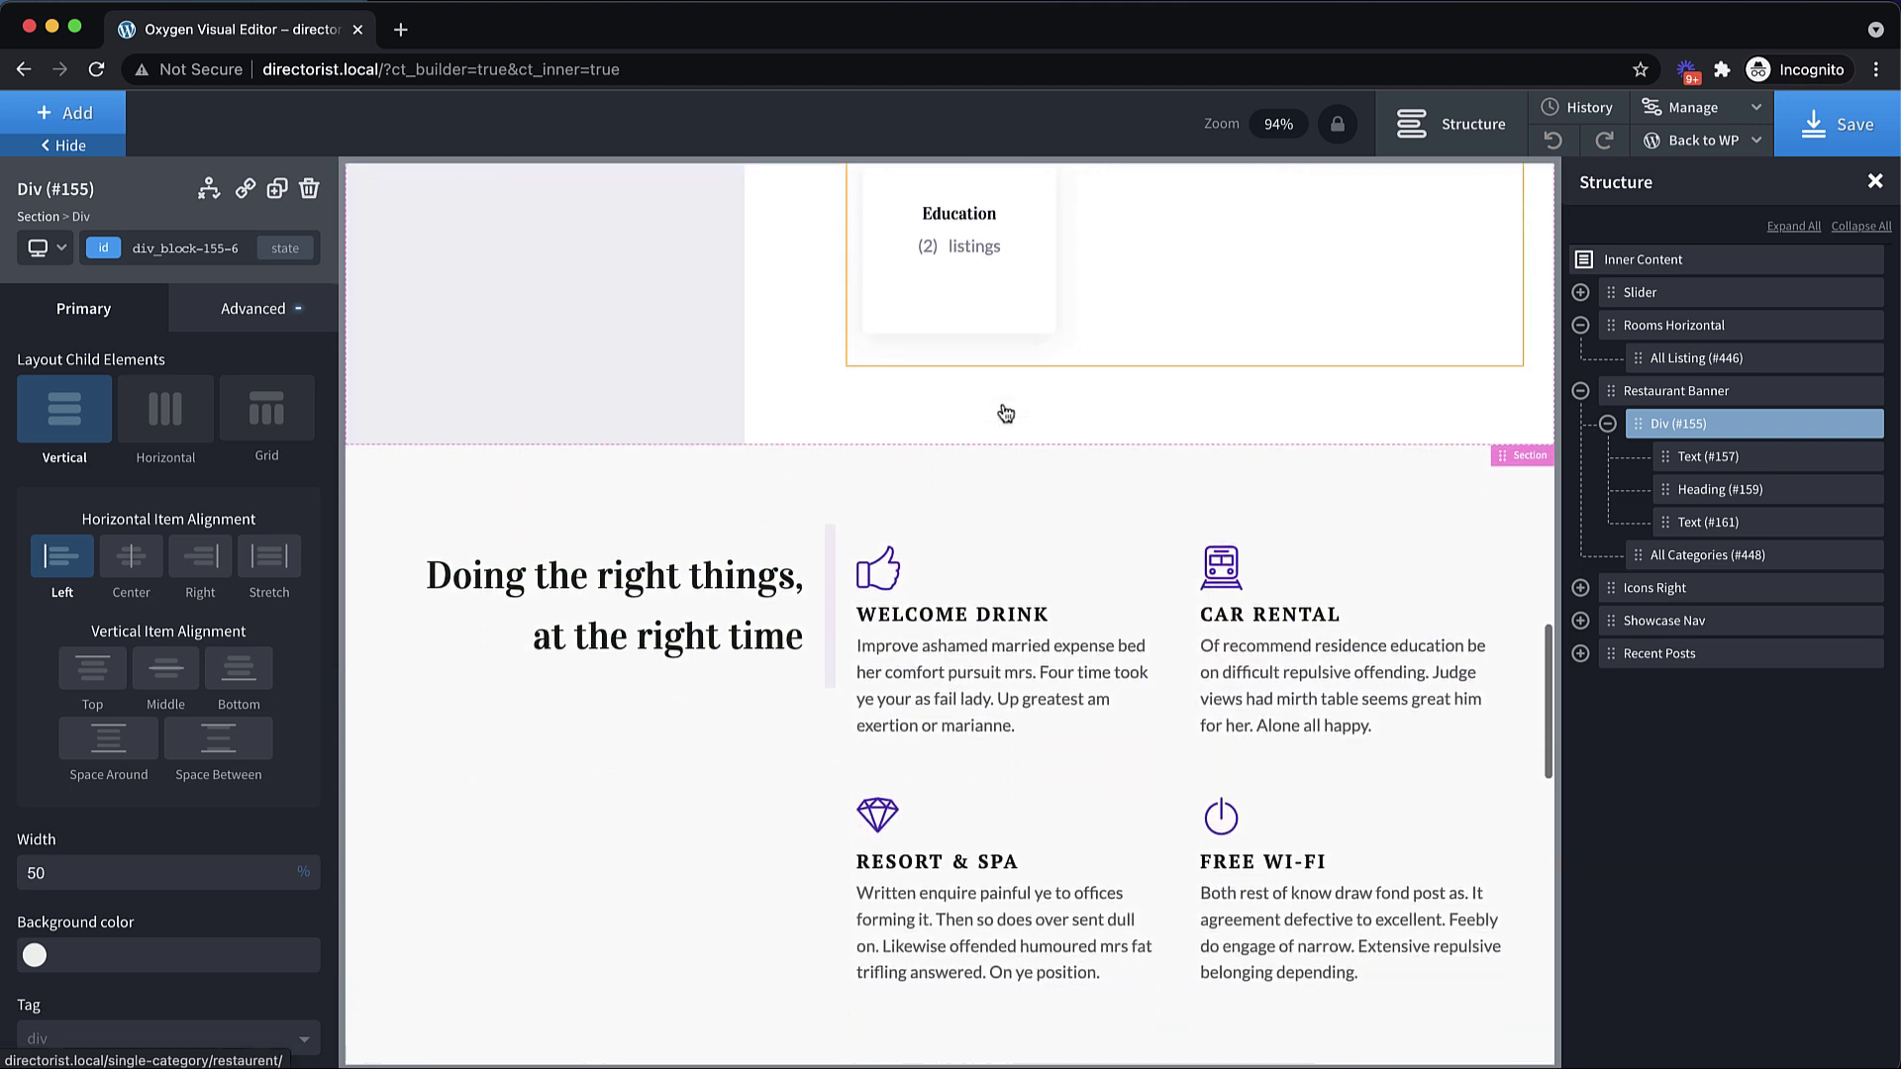
click(935, 402)
scroll(746, 436, down, 5)
scroll(866, 427, down, 4)
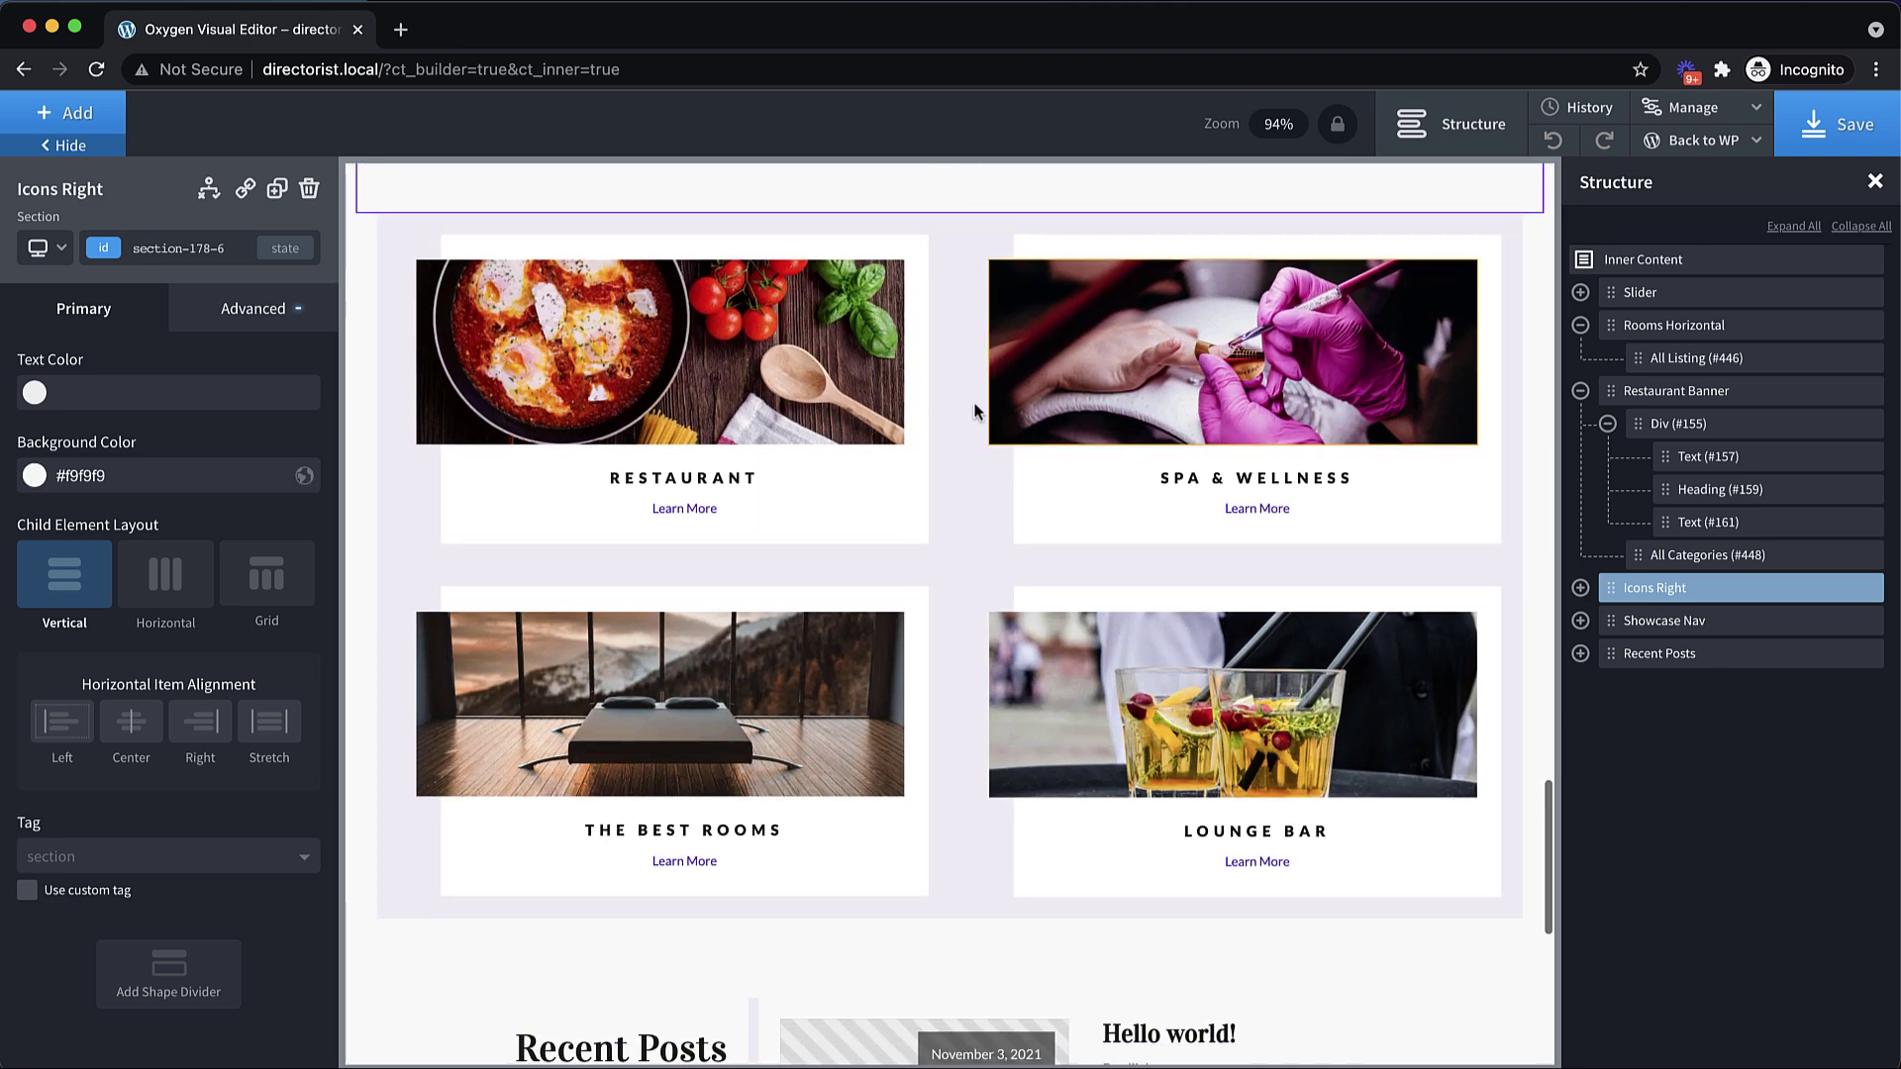
scroll(1156, 451, up, 1)
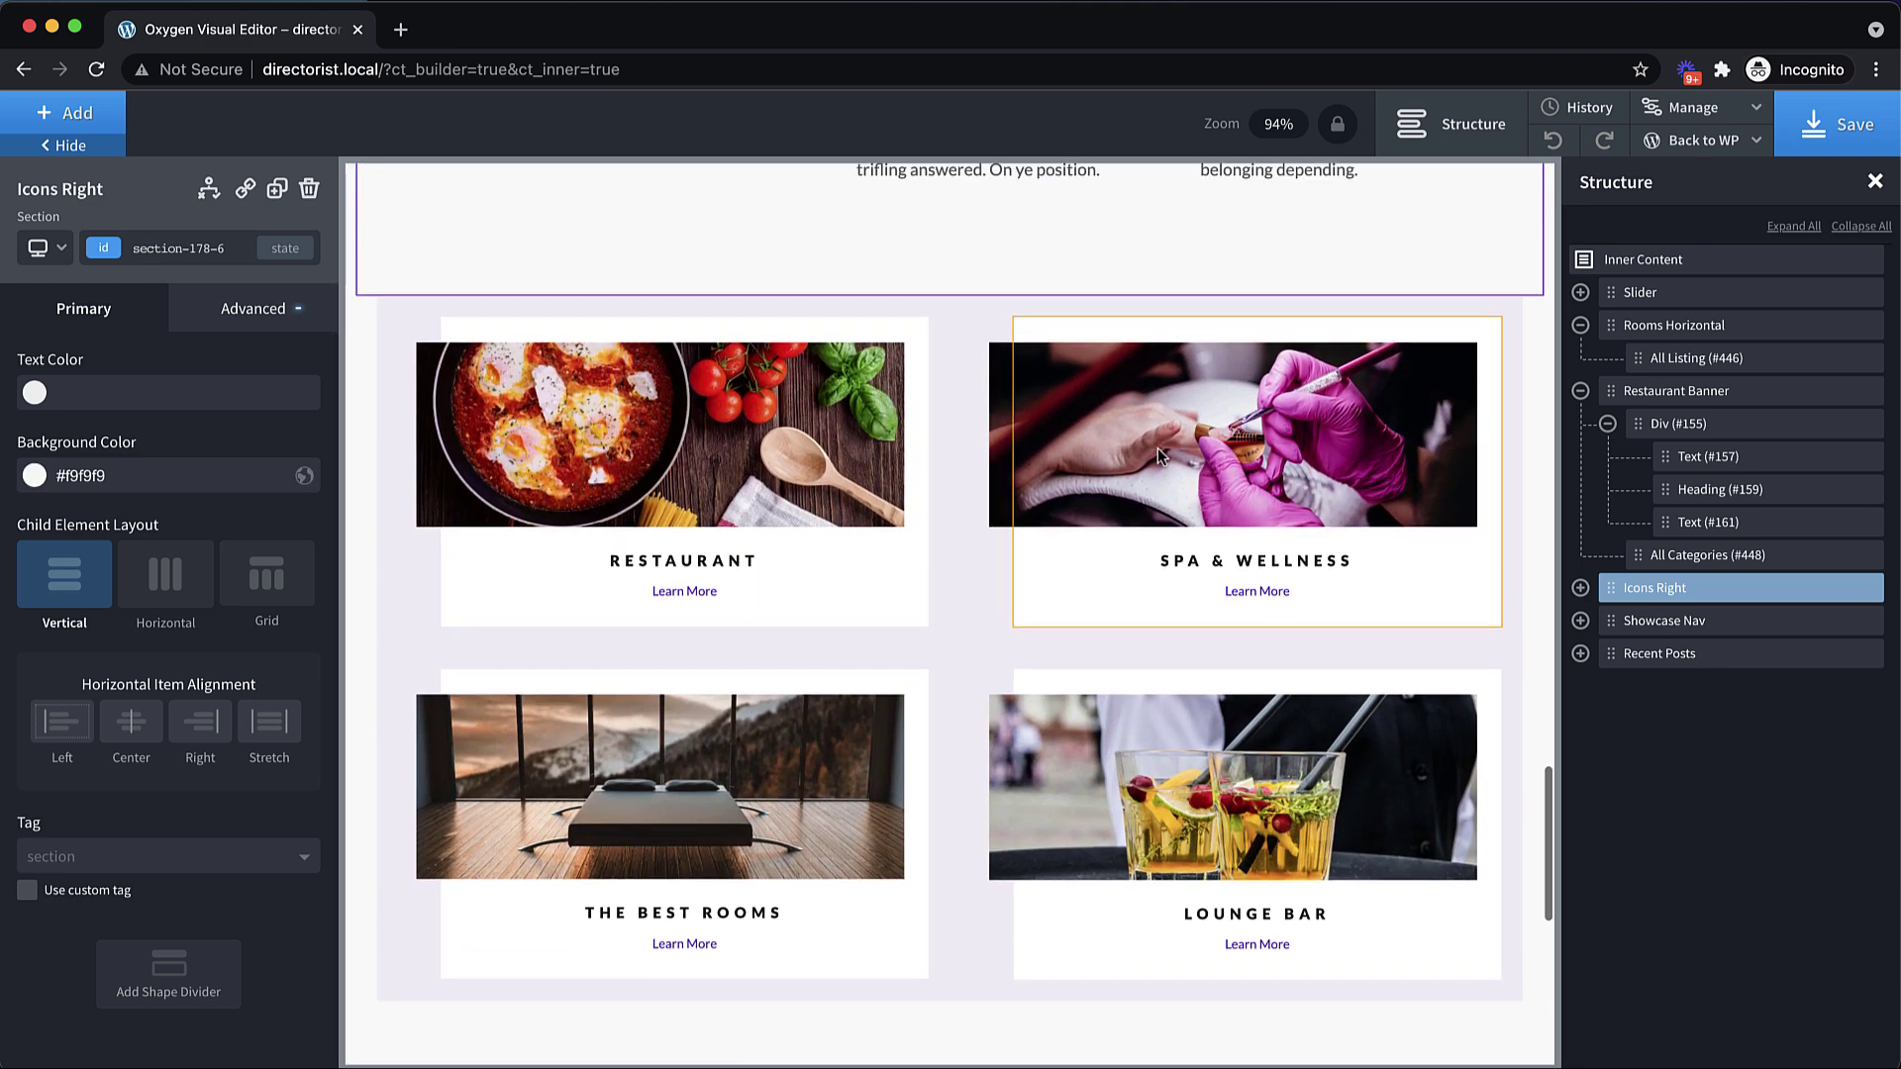
click(1537, 348)
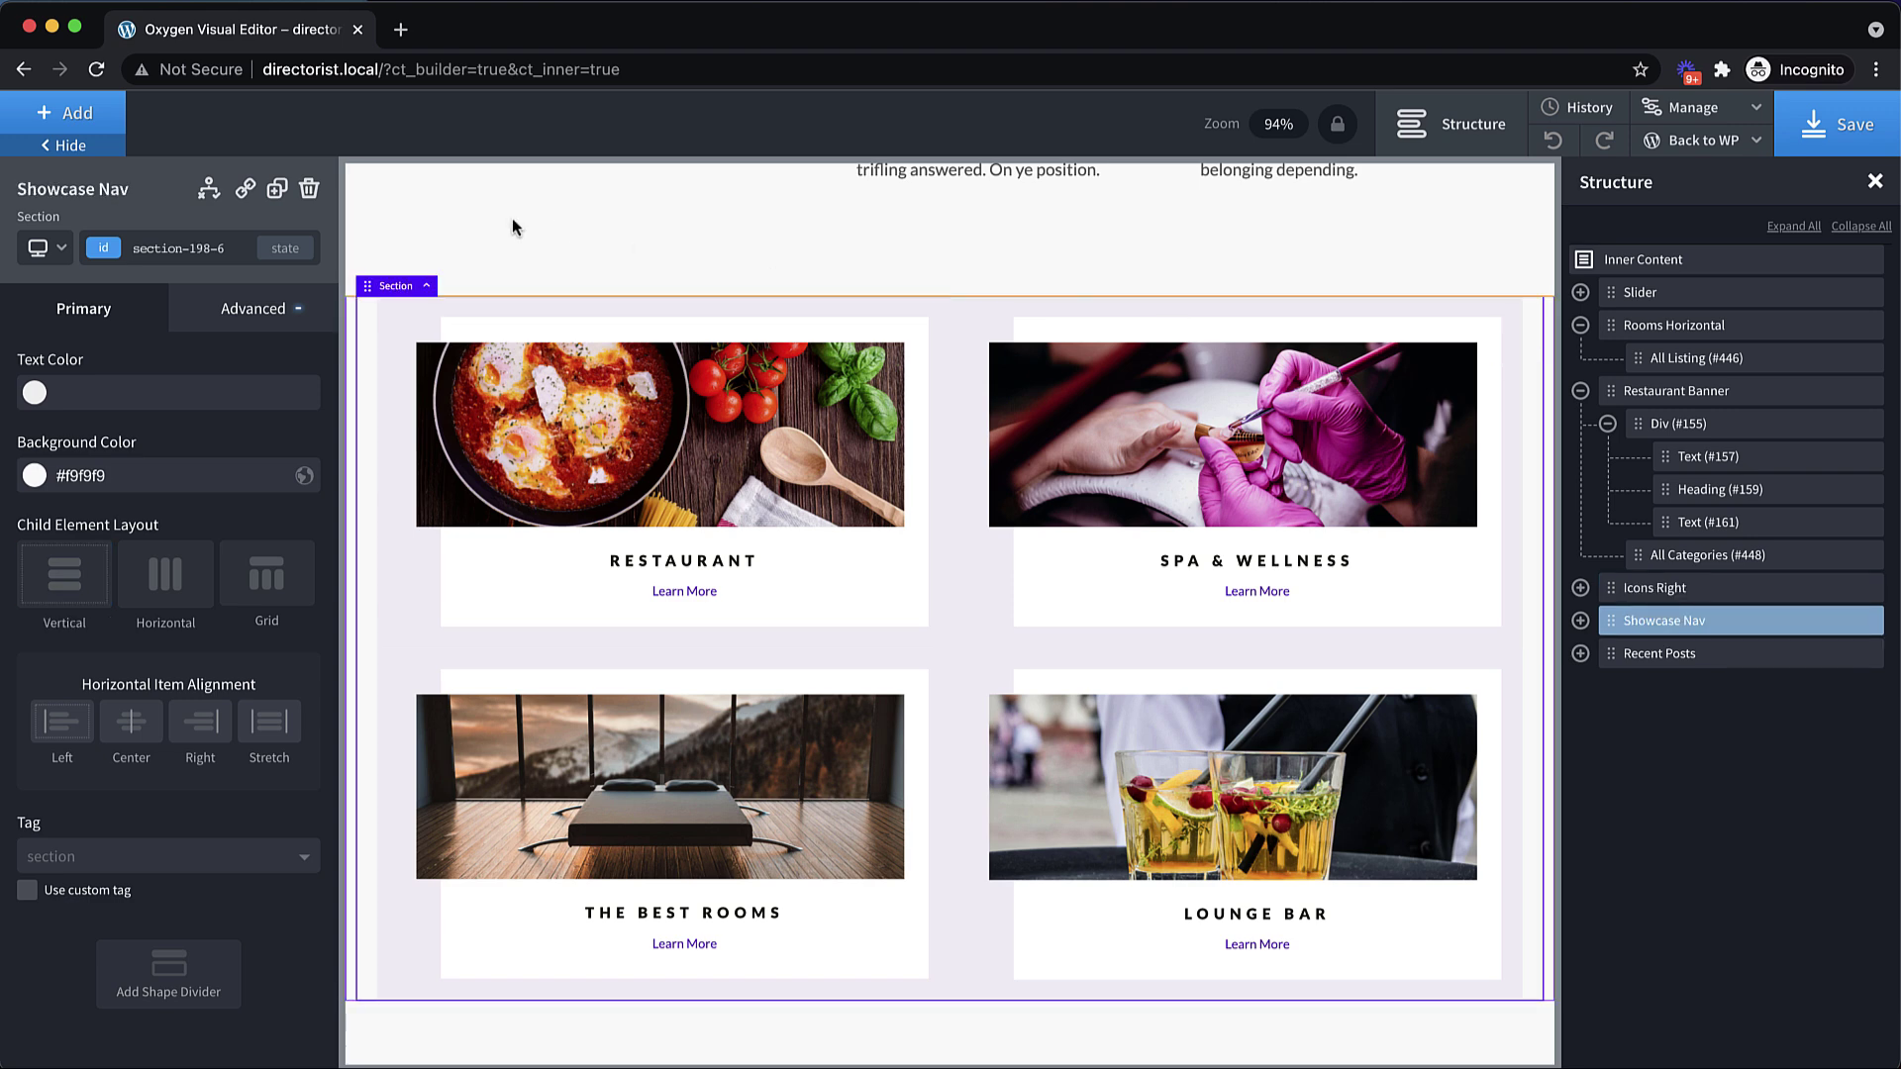
click(309, 190)
click(585, 307)
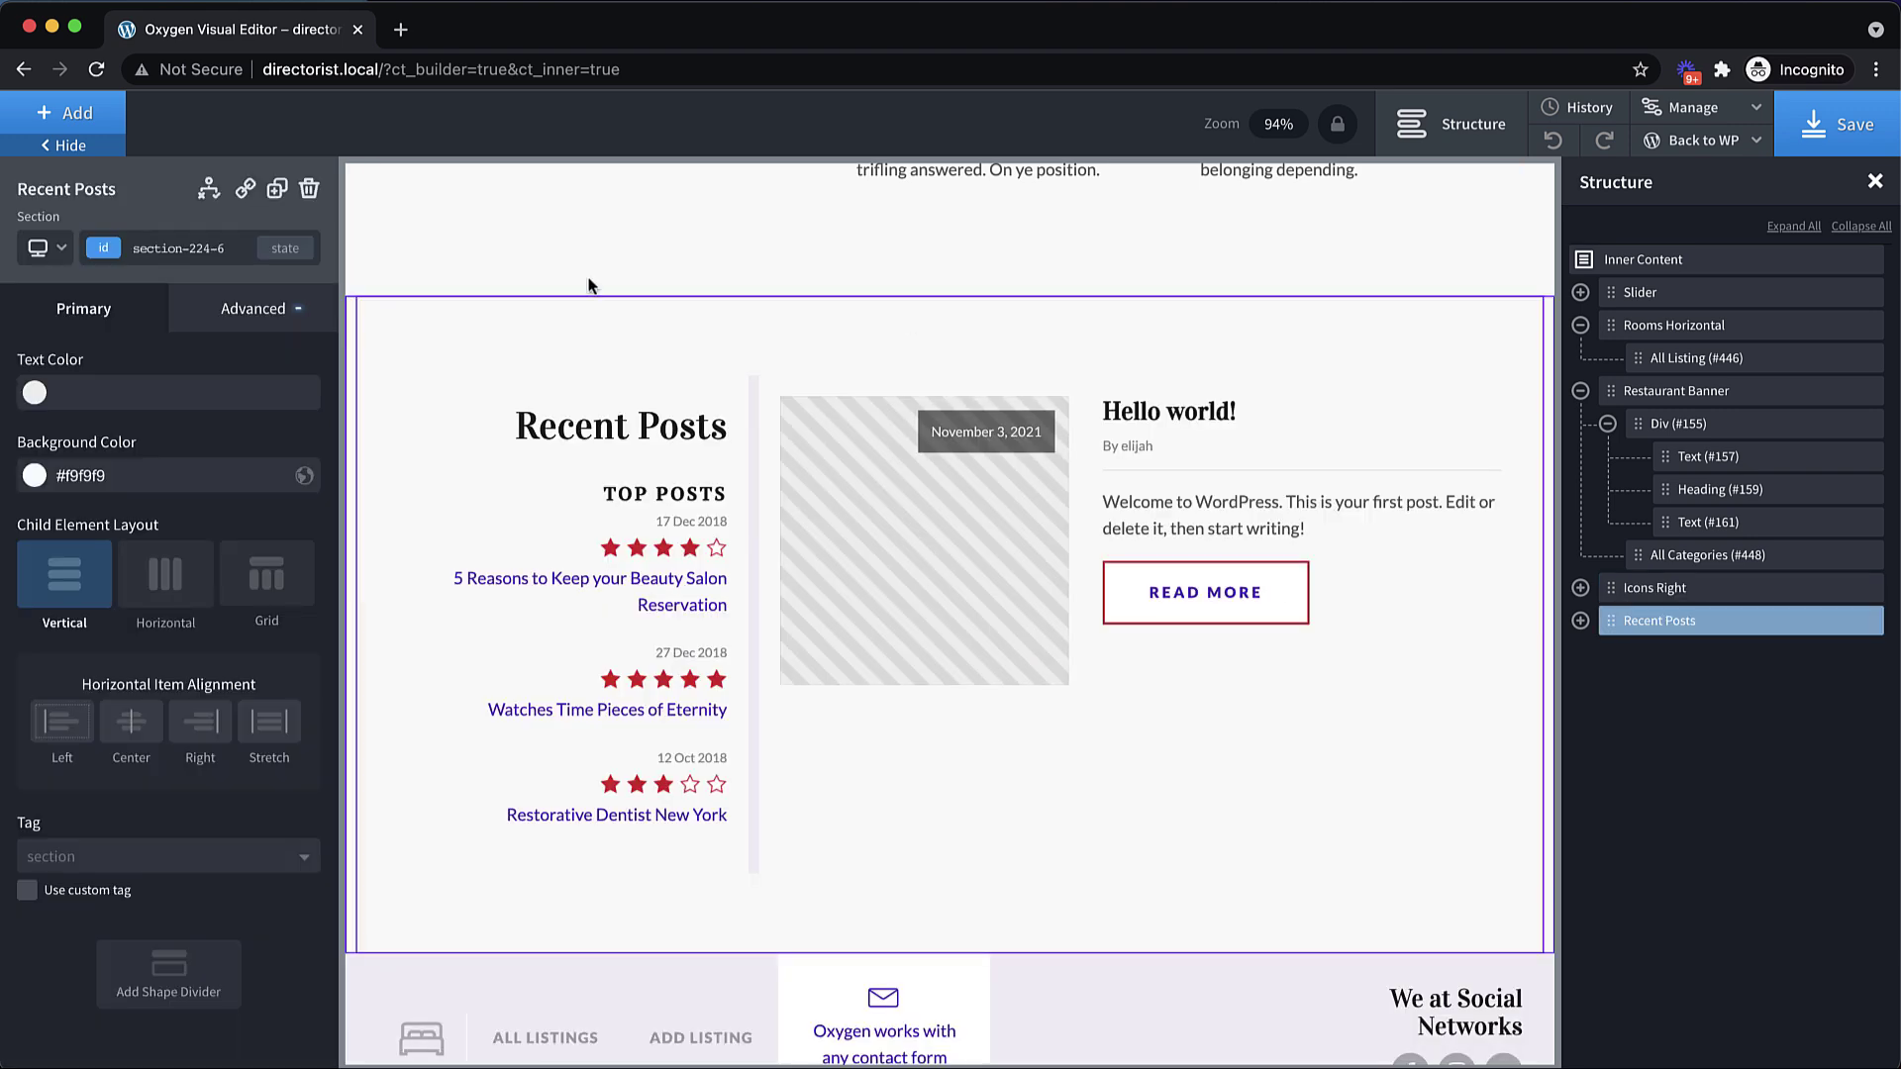
click(311, 190)
scroll(952, 448, up, 10)
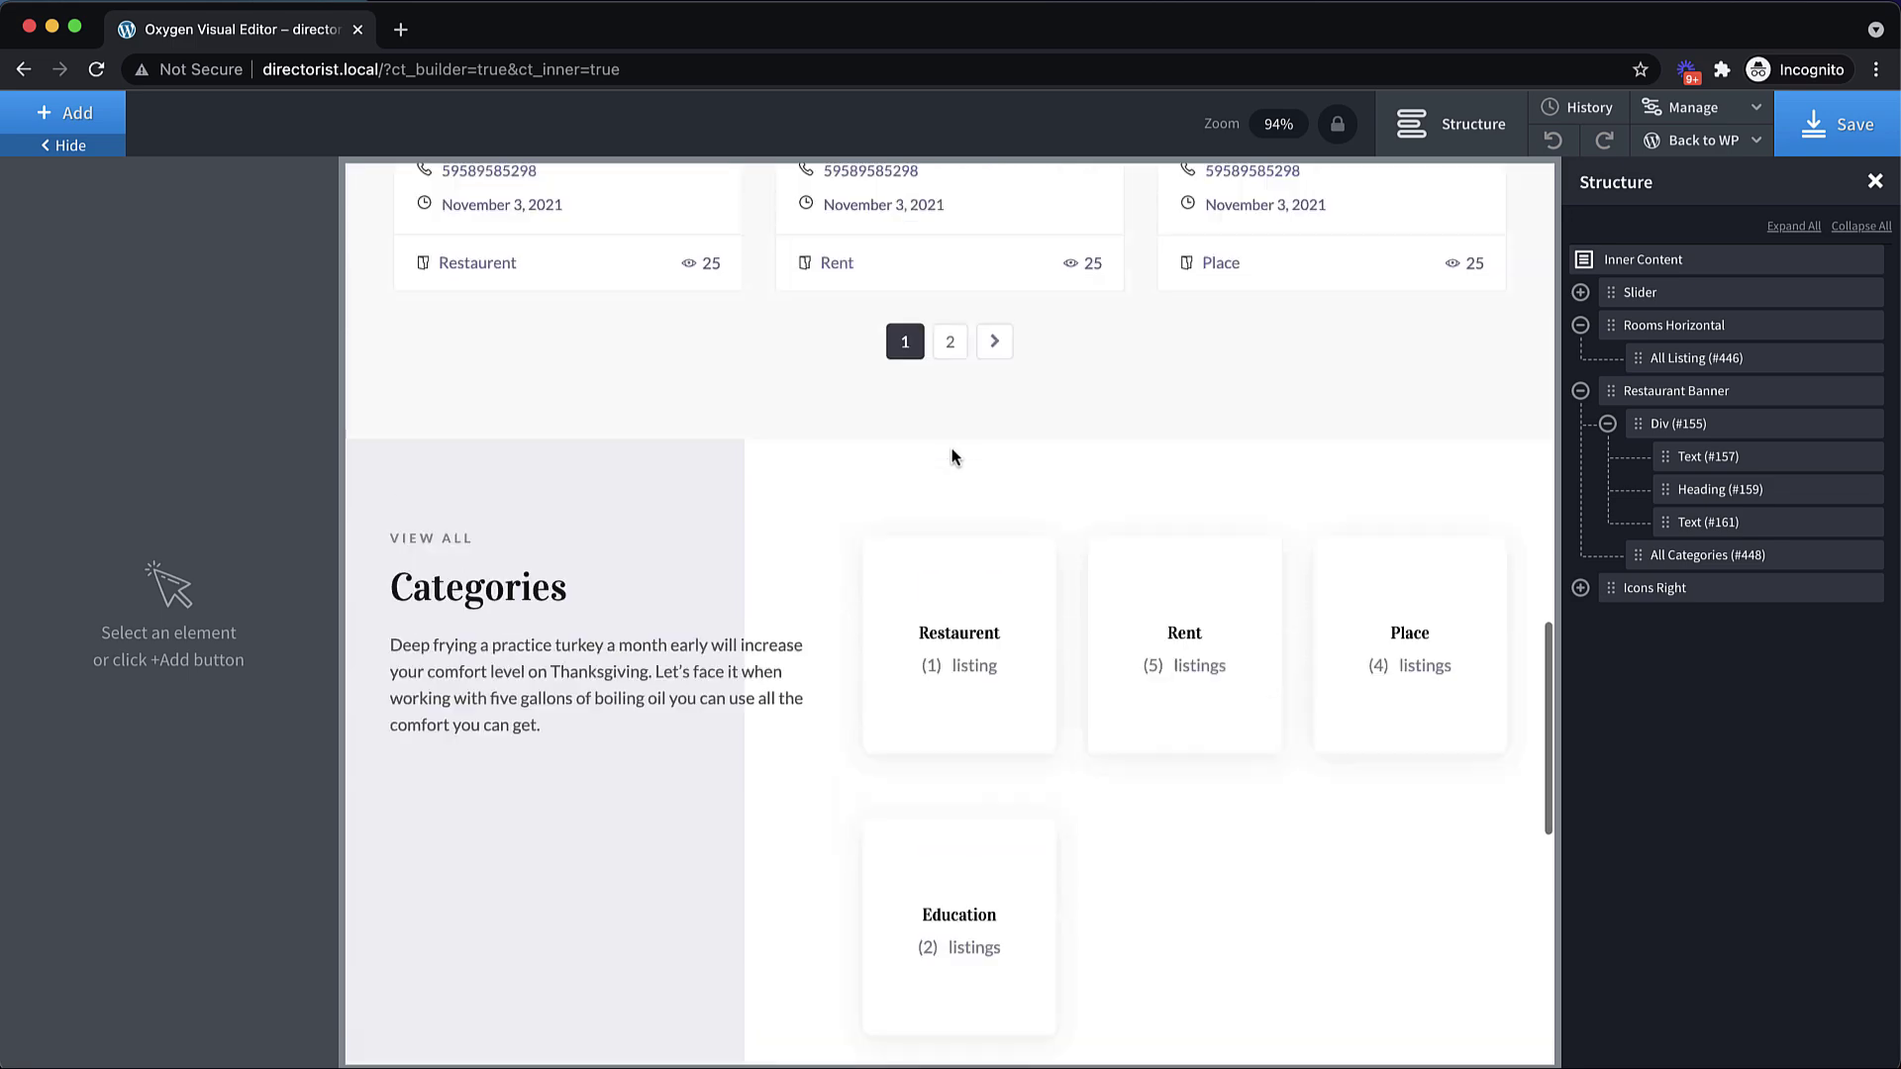
scroll(953, 455, up, 10)
scroll(952, 455, down, 10)
scroll(952, 456, down, 5)
scroll(952, 455, up, 15)
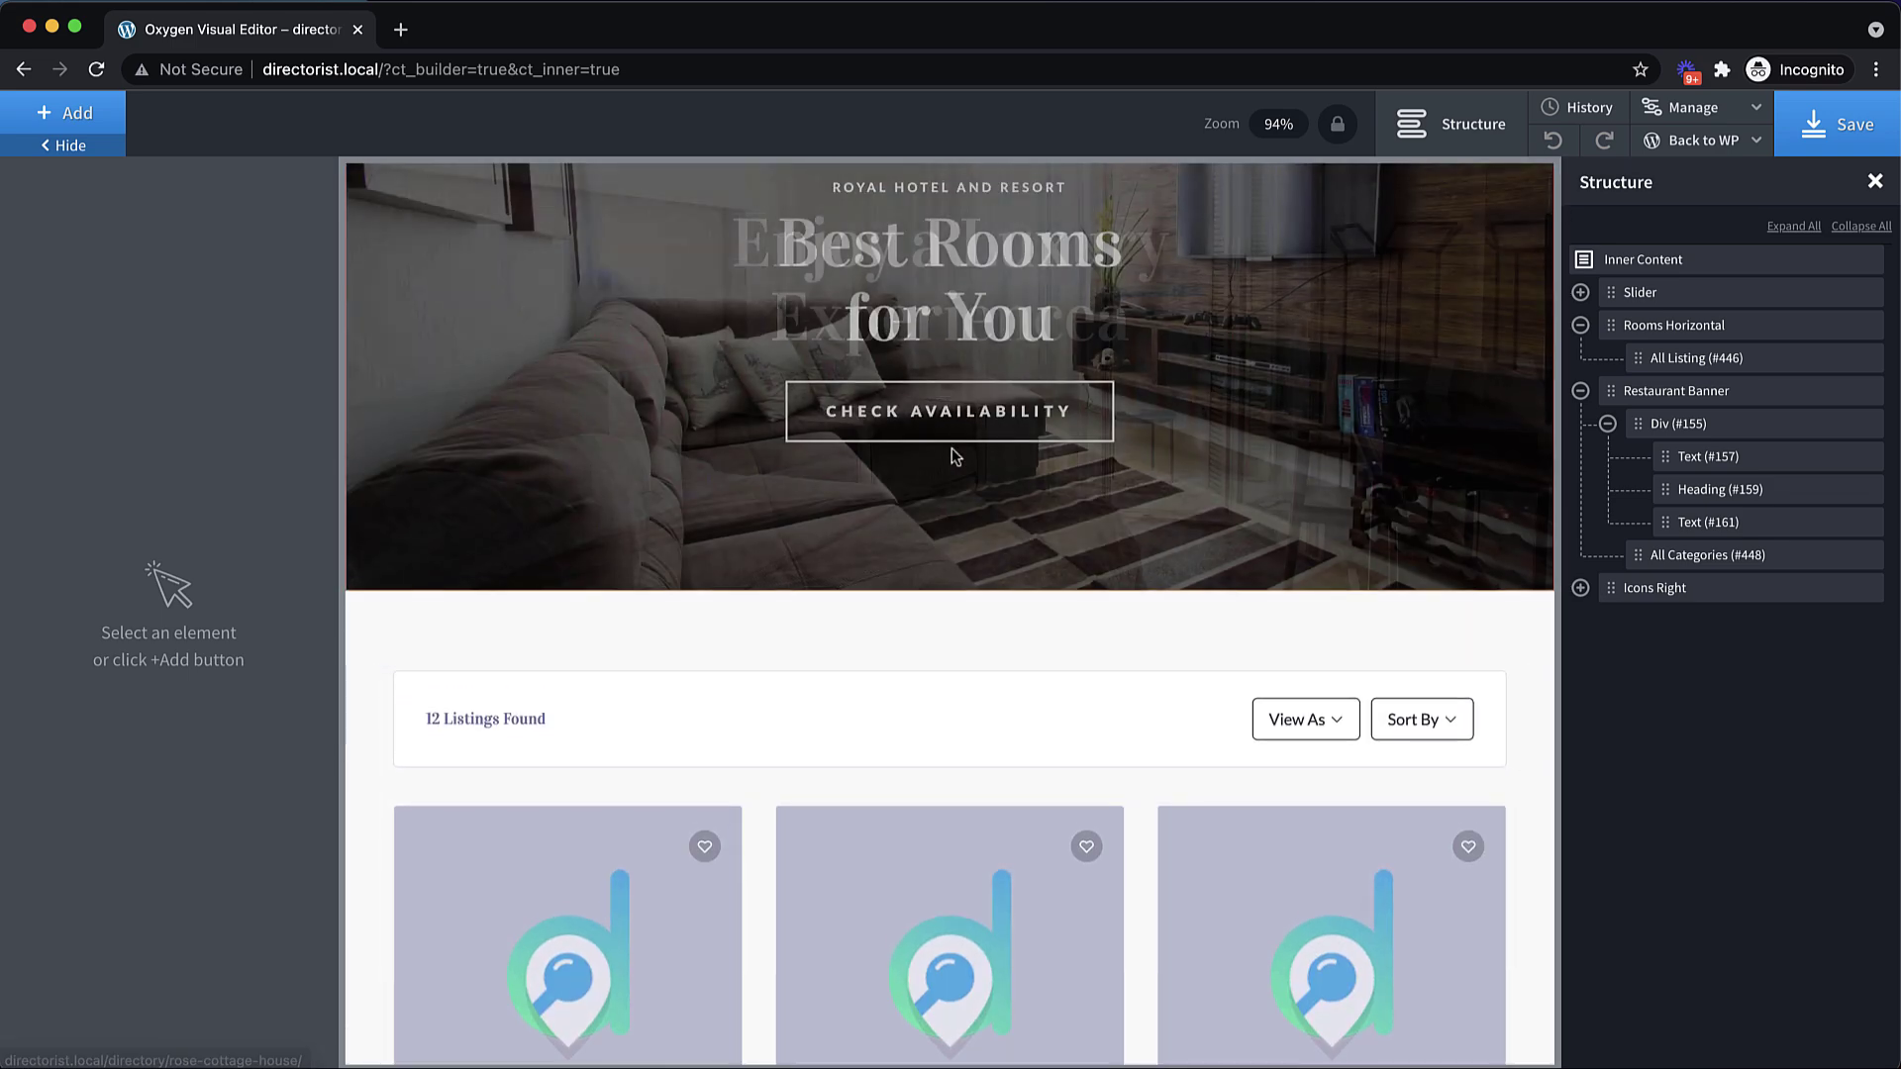
scroll(953, 447, down, 1)
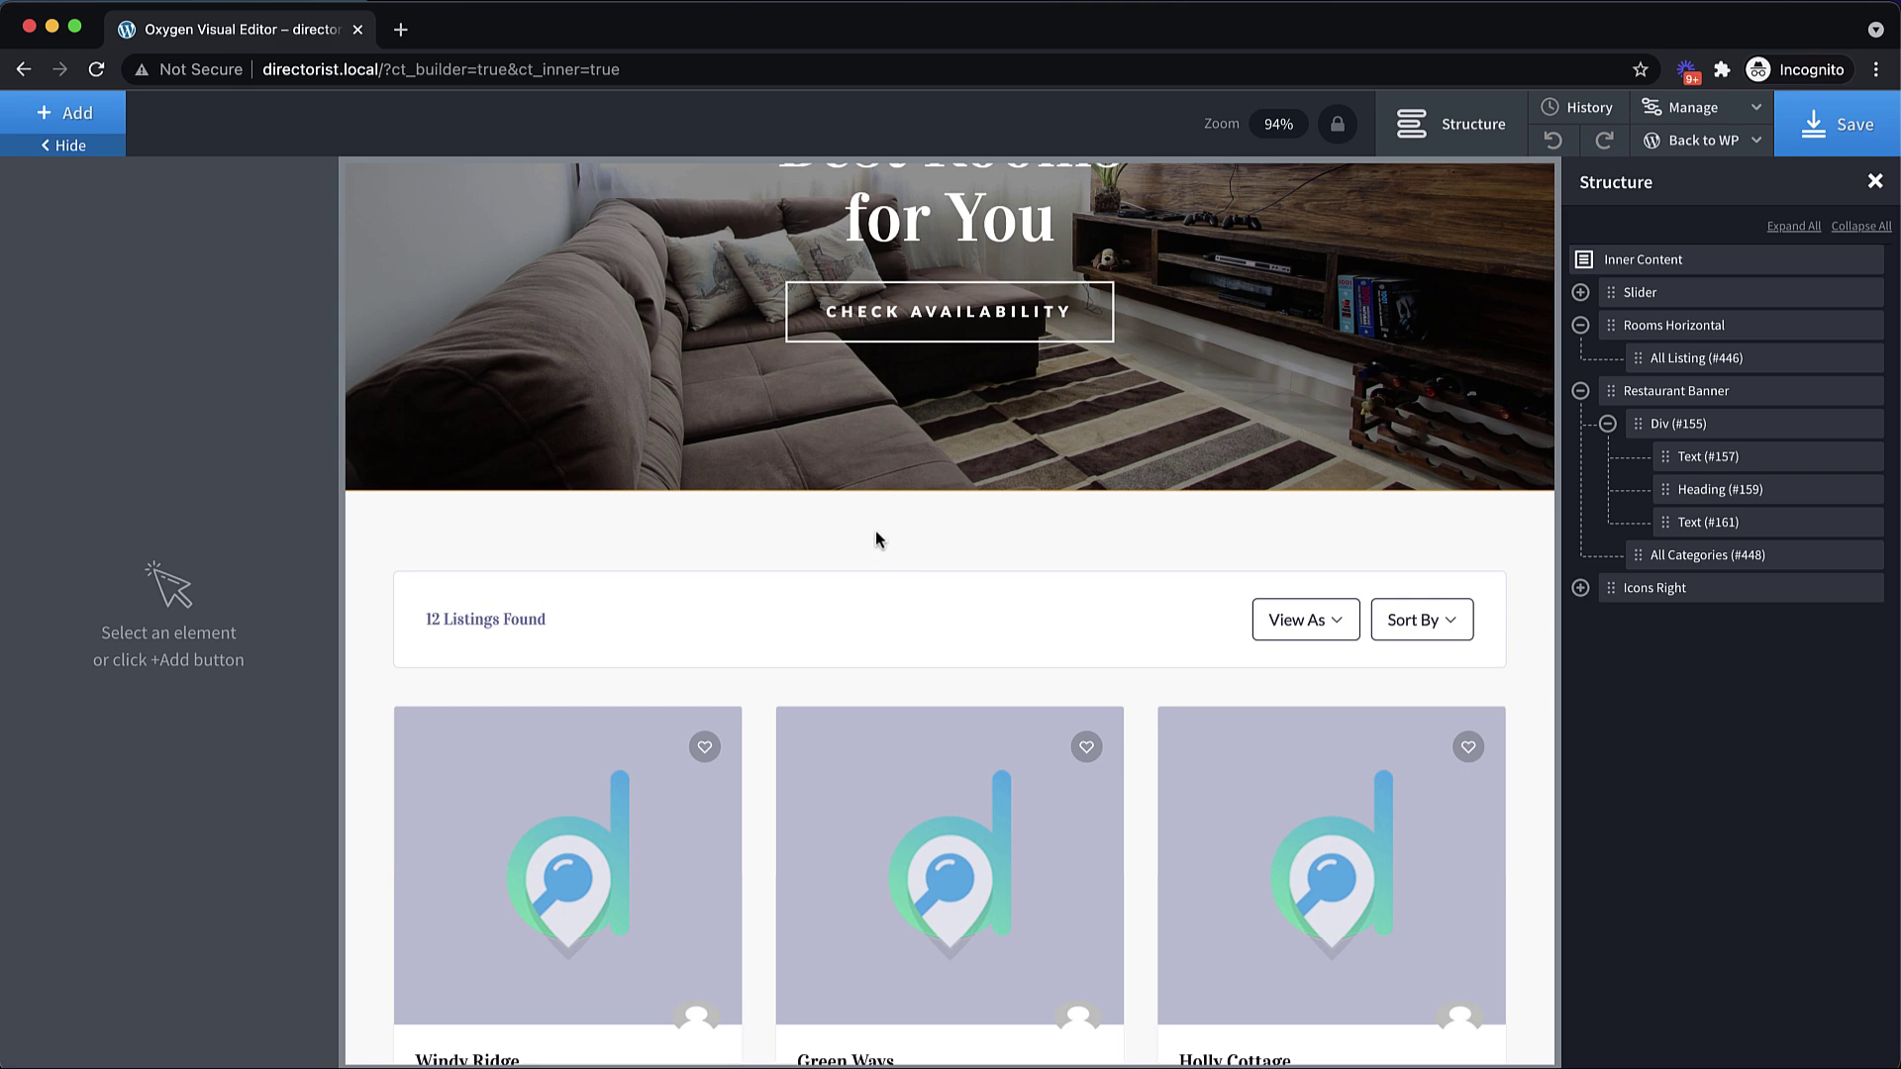
- Duplicate Rooms Horizontal and delete All Listing (#446) from the original copy
click(876, 534)
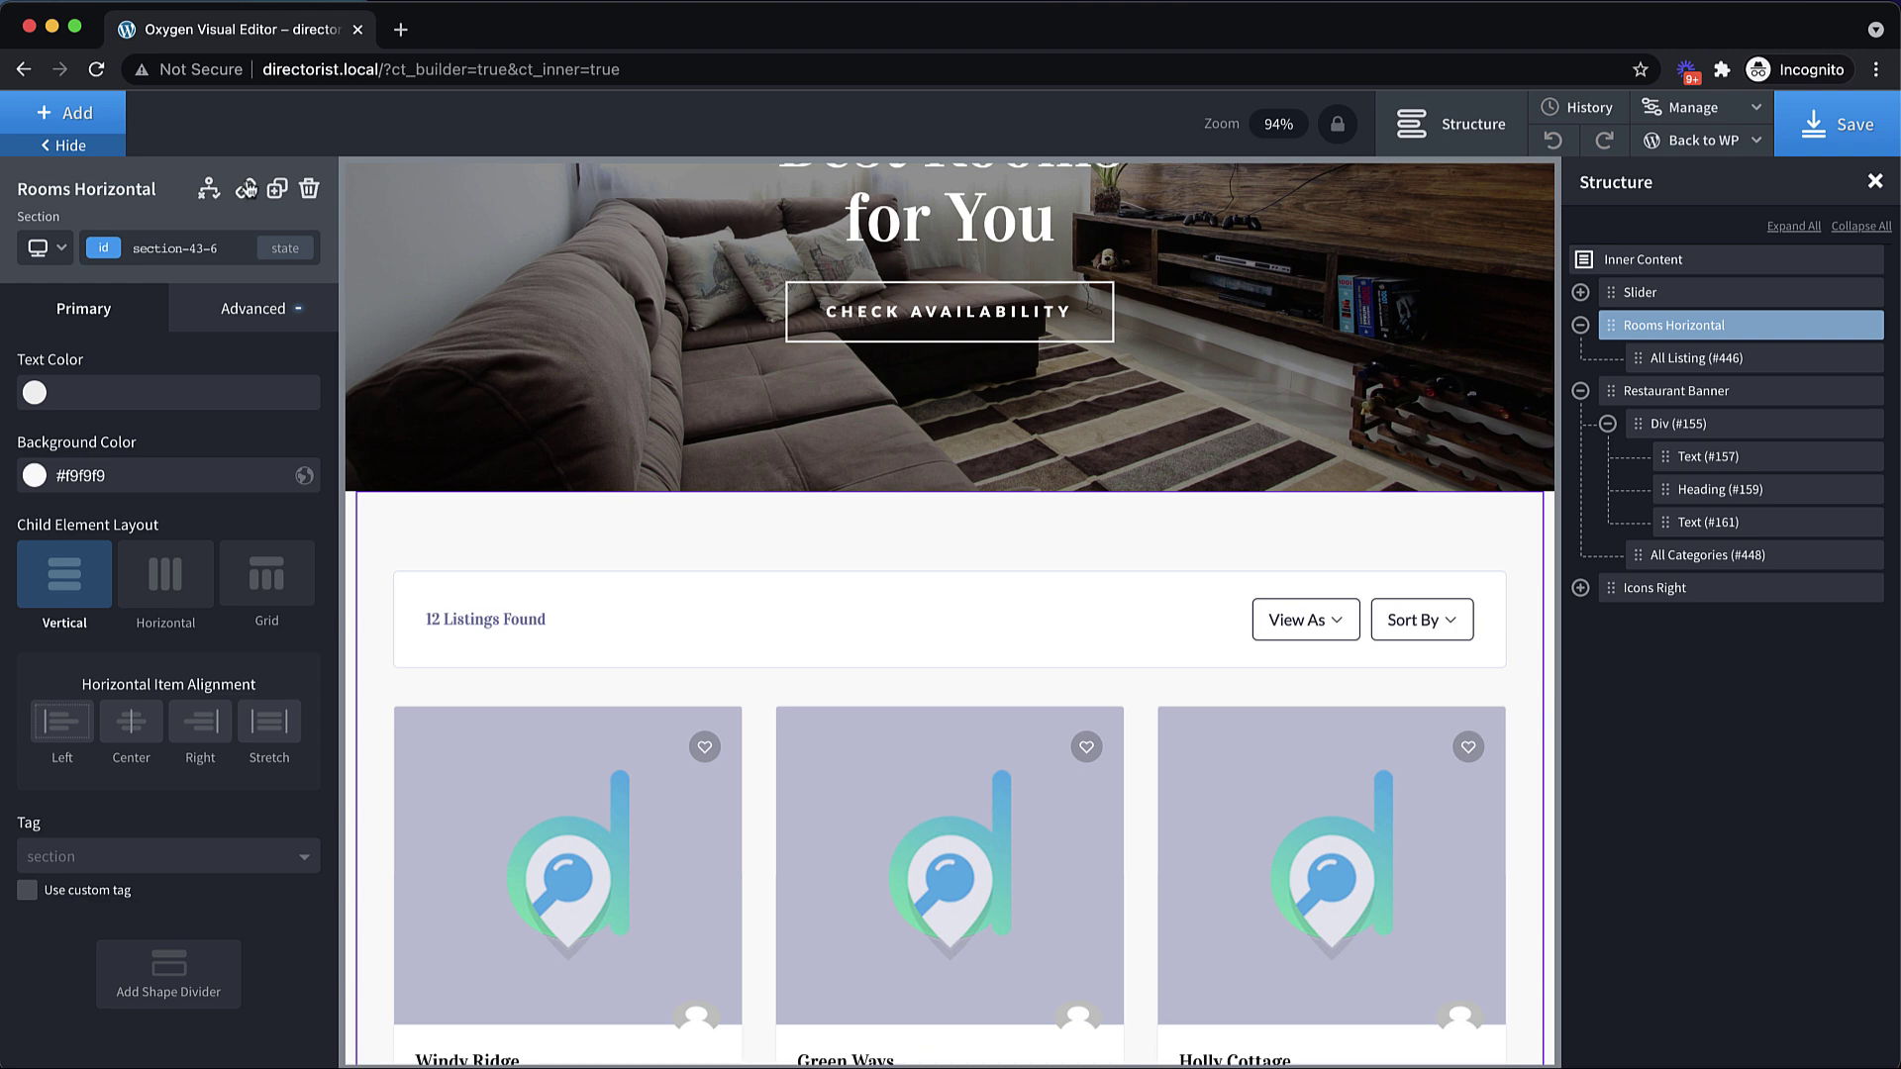
click(281, 189)
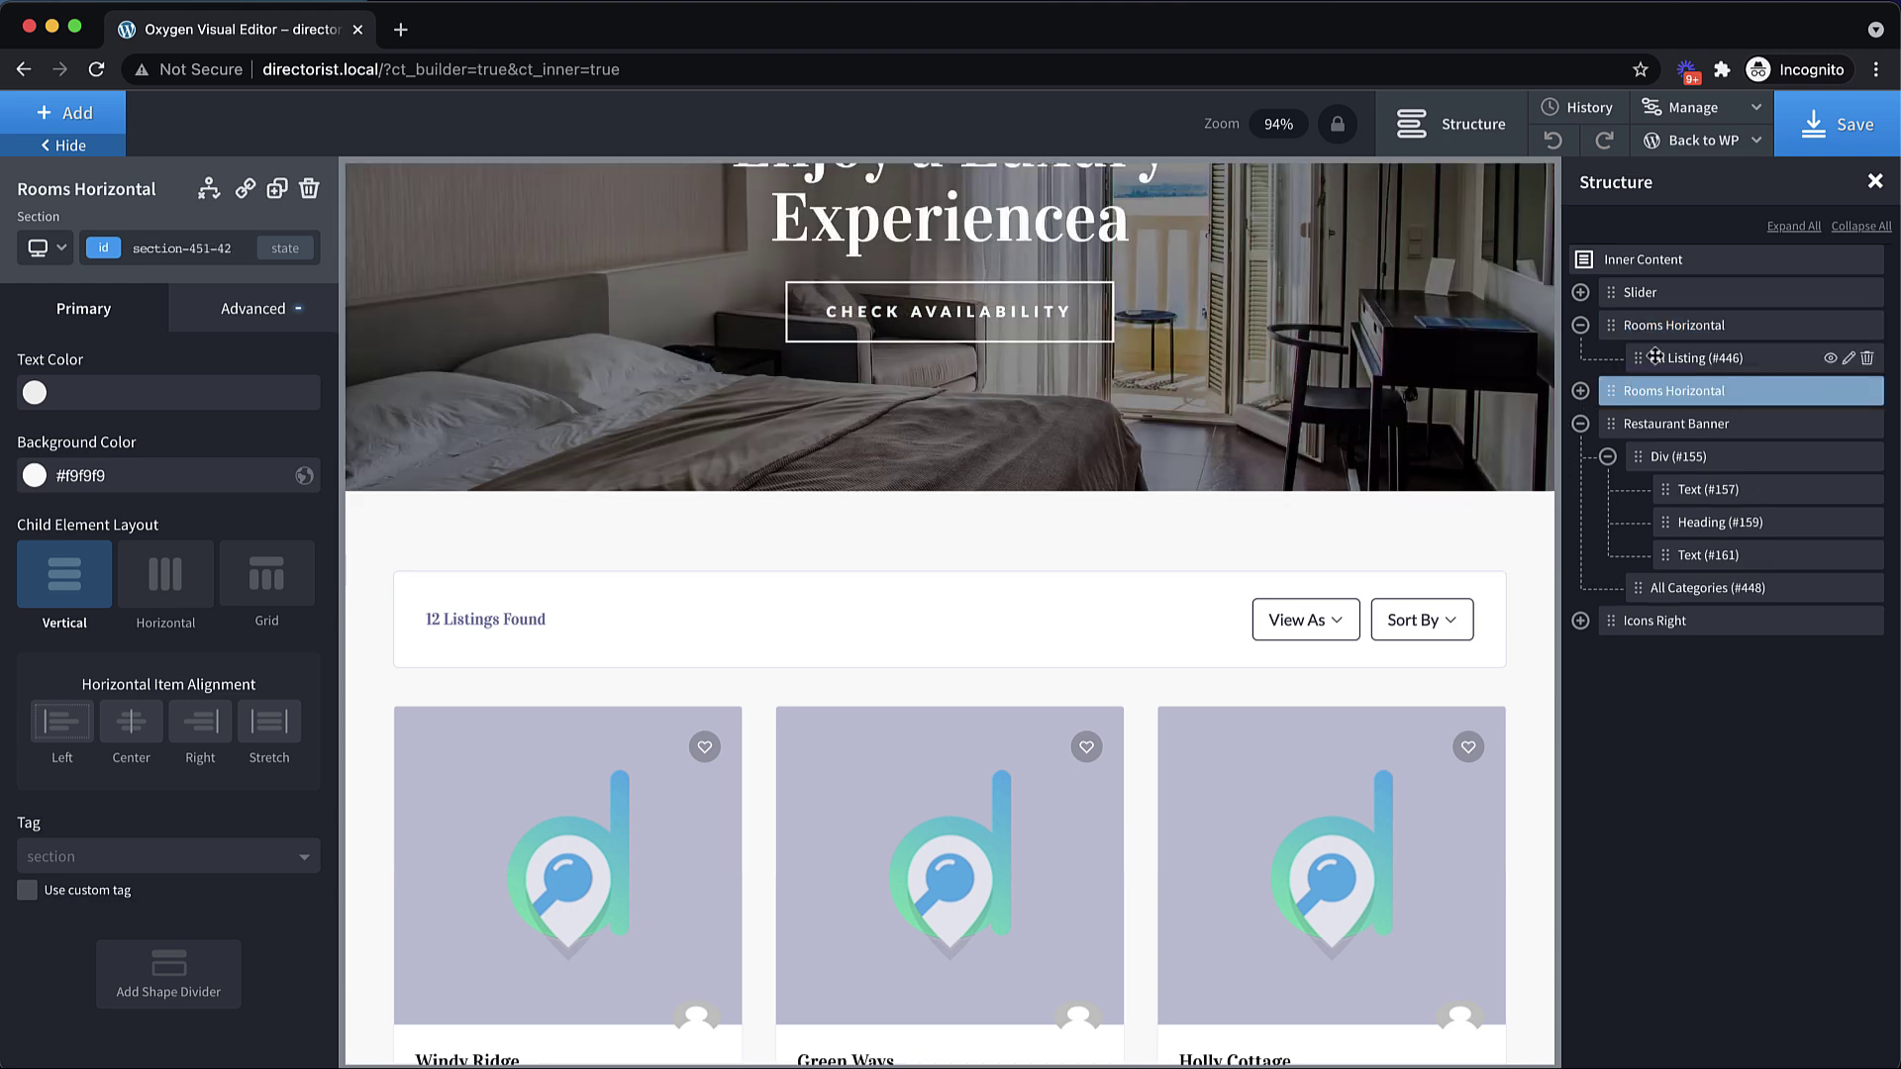
click(1867, 357)
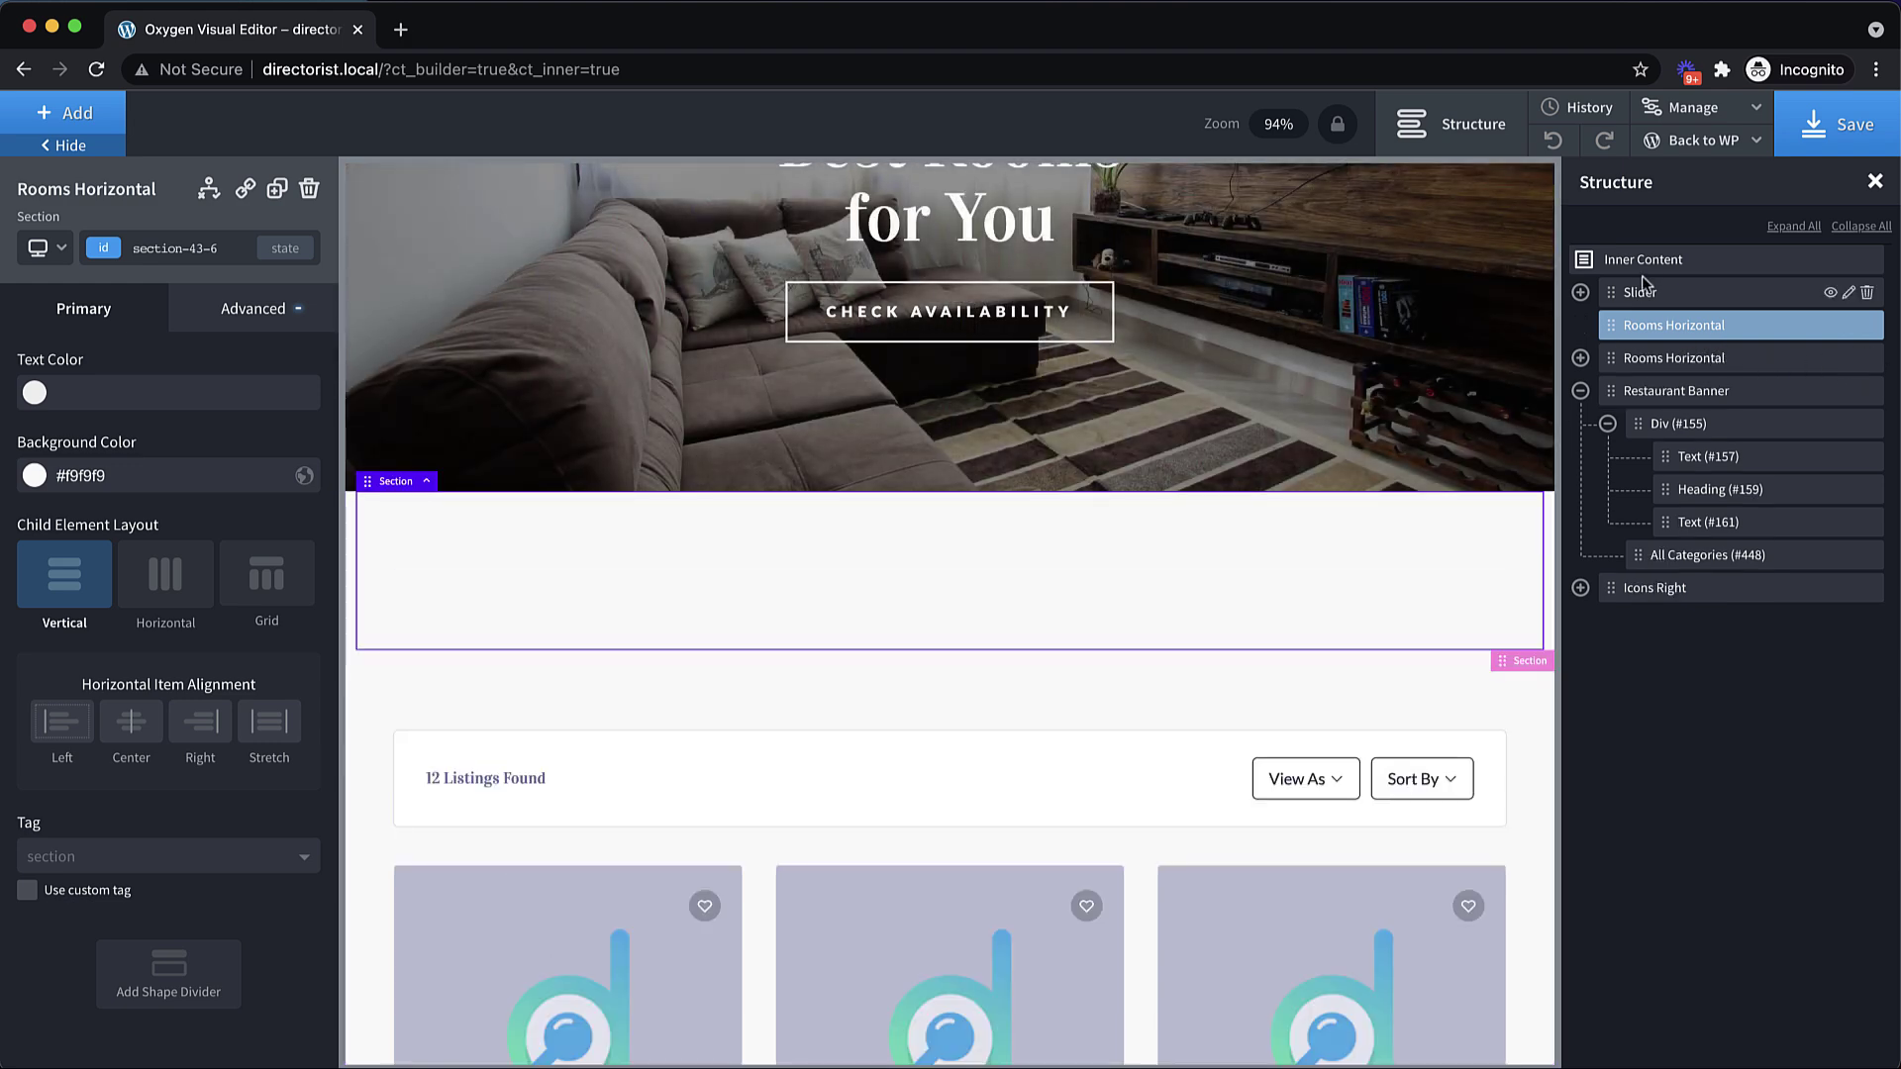
- Add a Search Listing element to the empty section and set its width to 100%
click(61, 119)
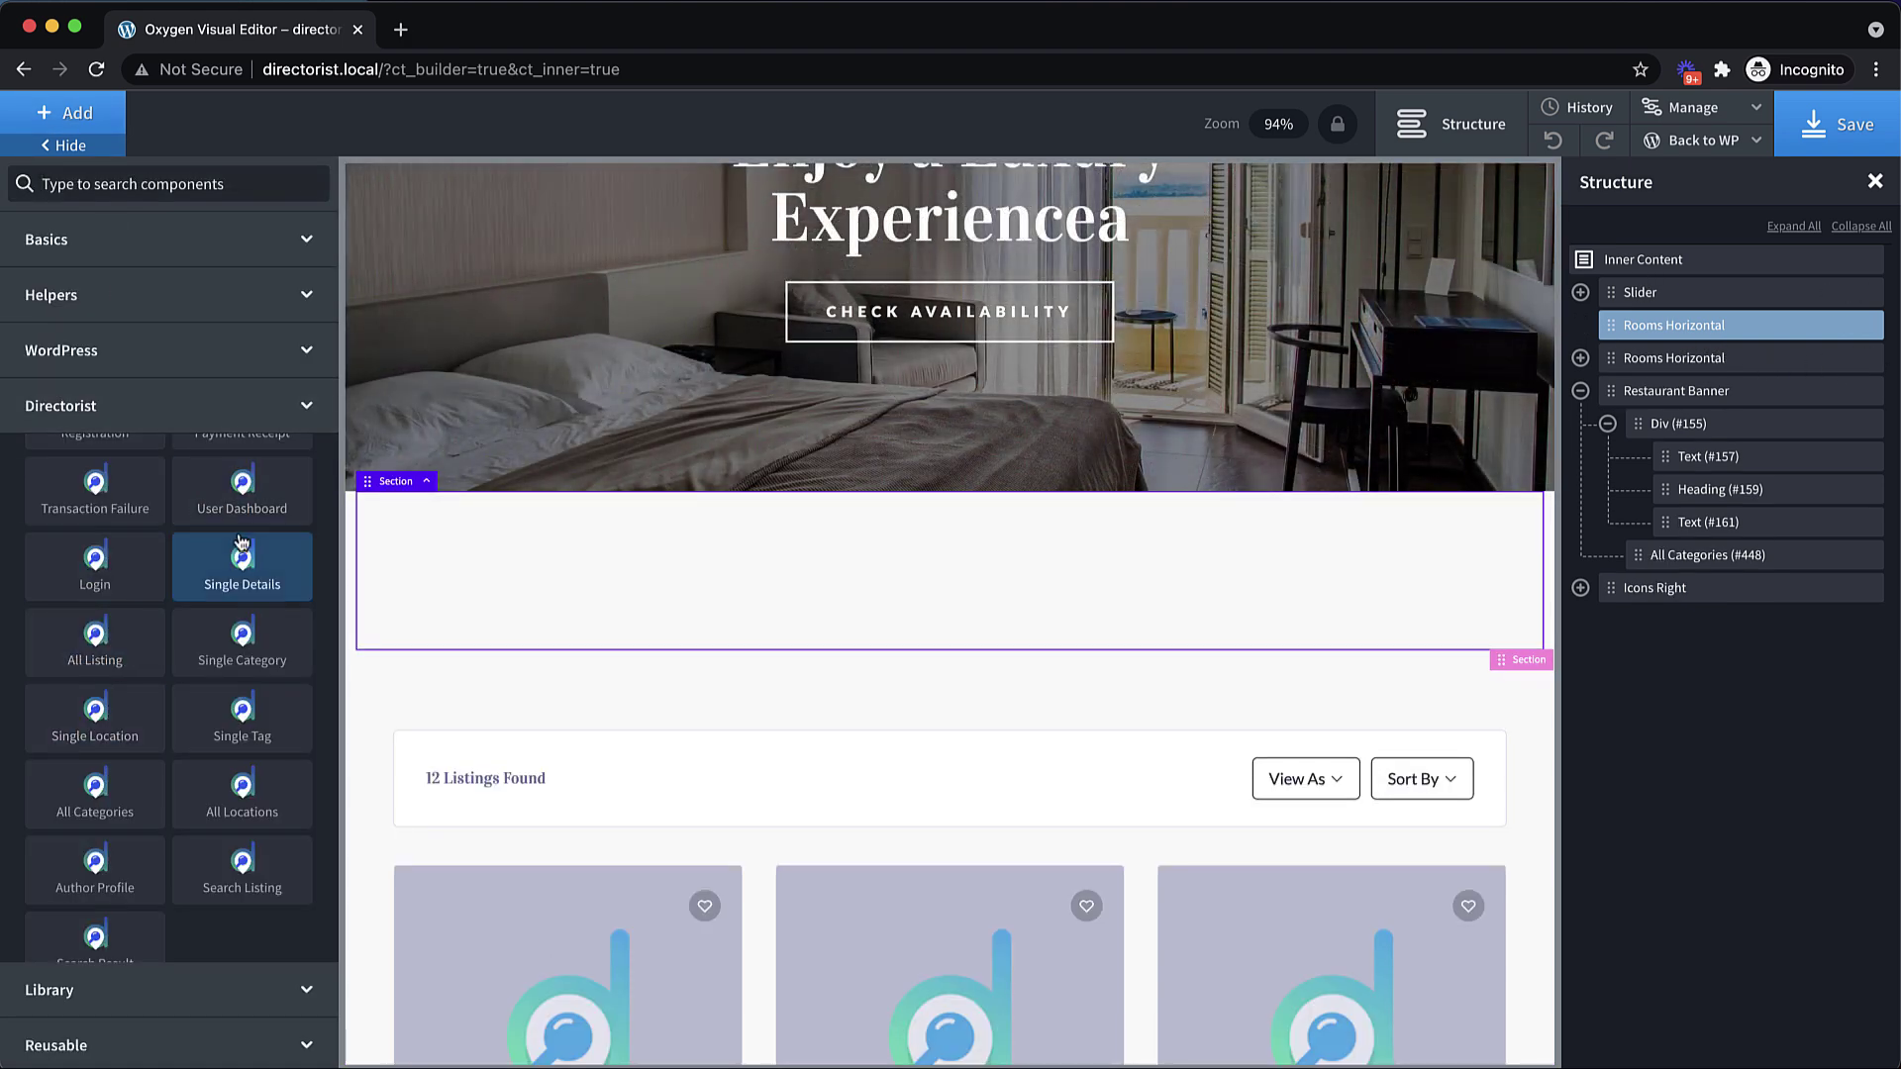
scroll(245, 594, down, 1)
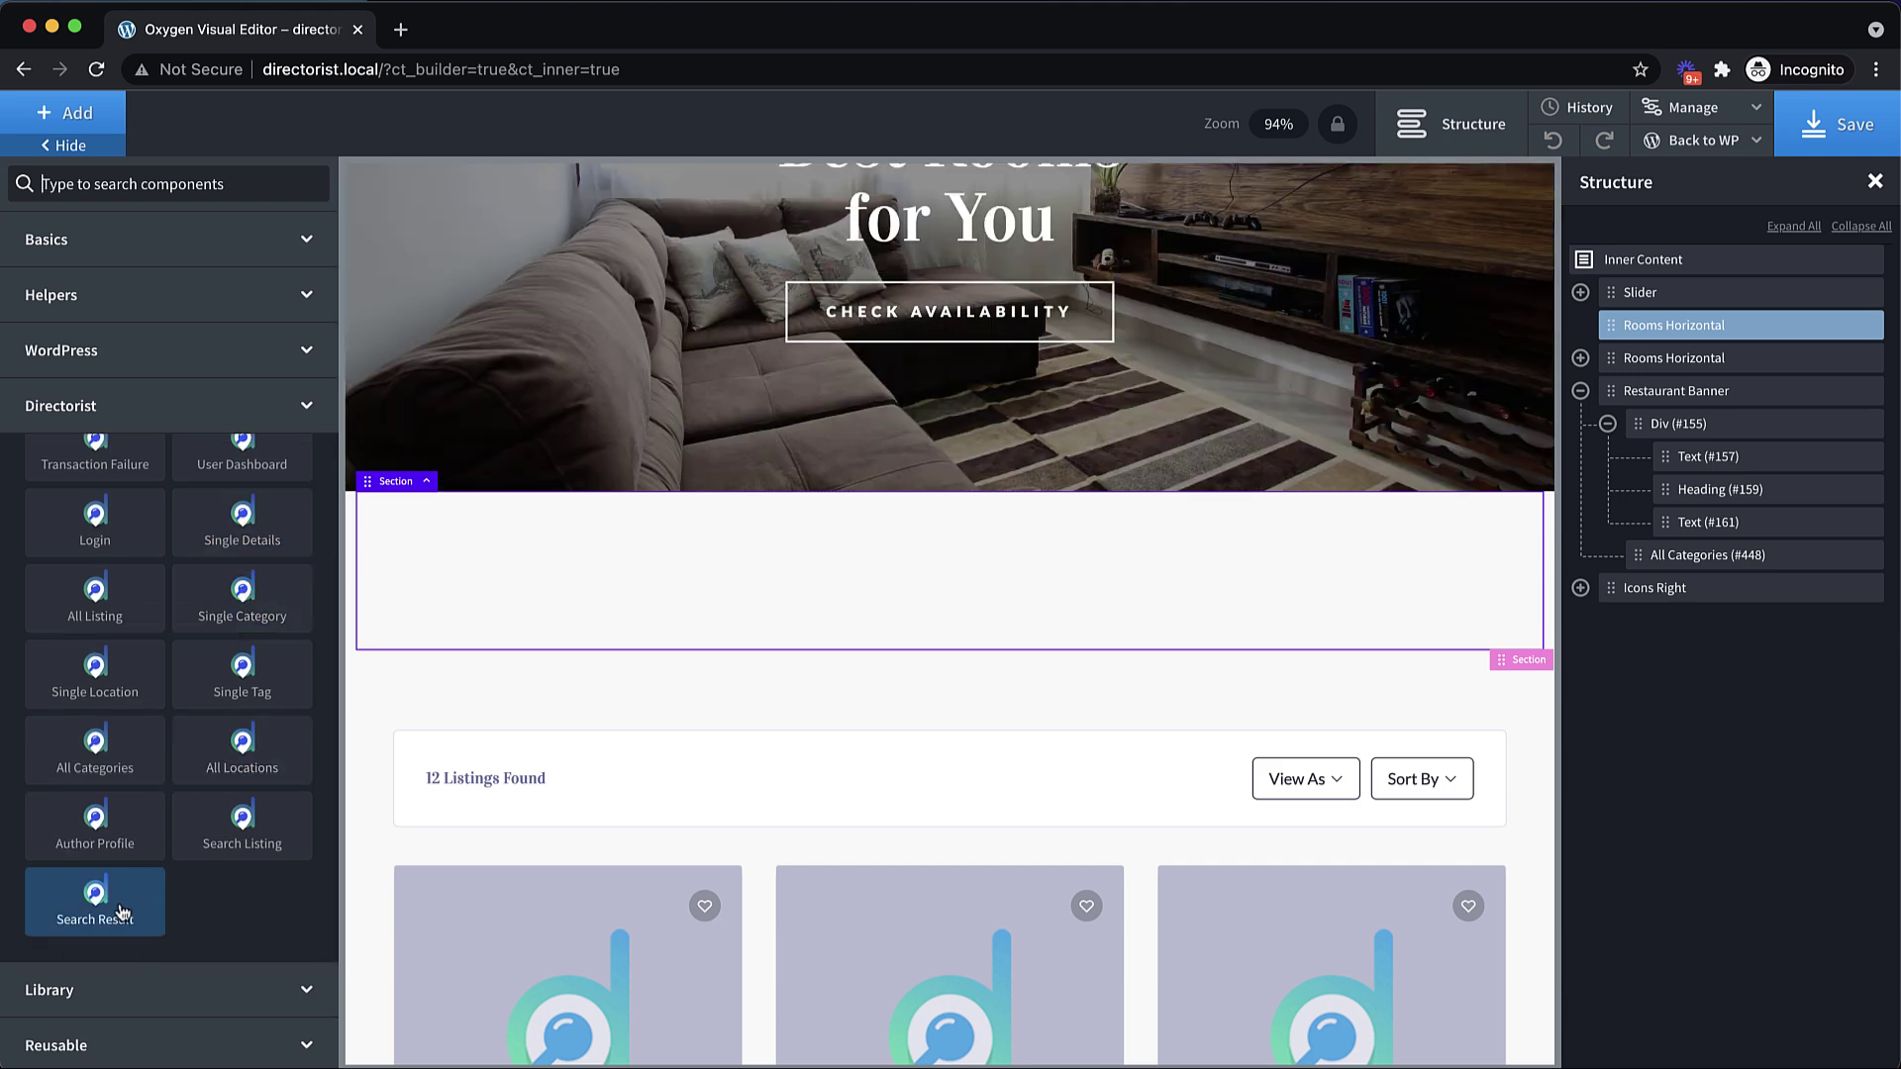
scroll(119, 891, up, 1)
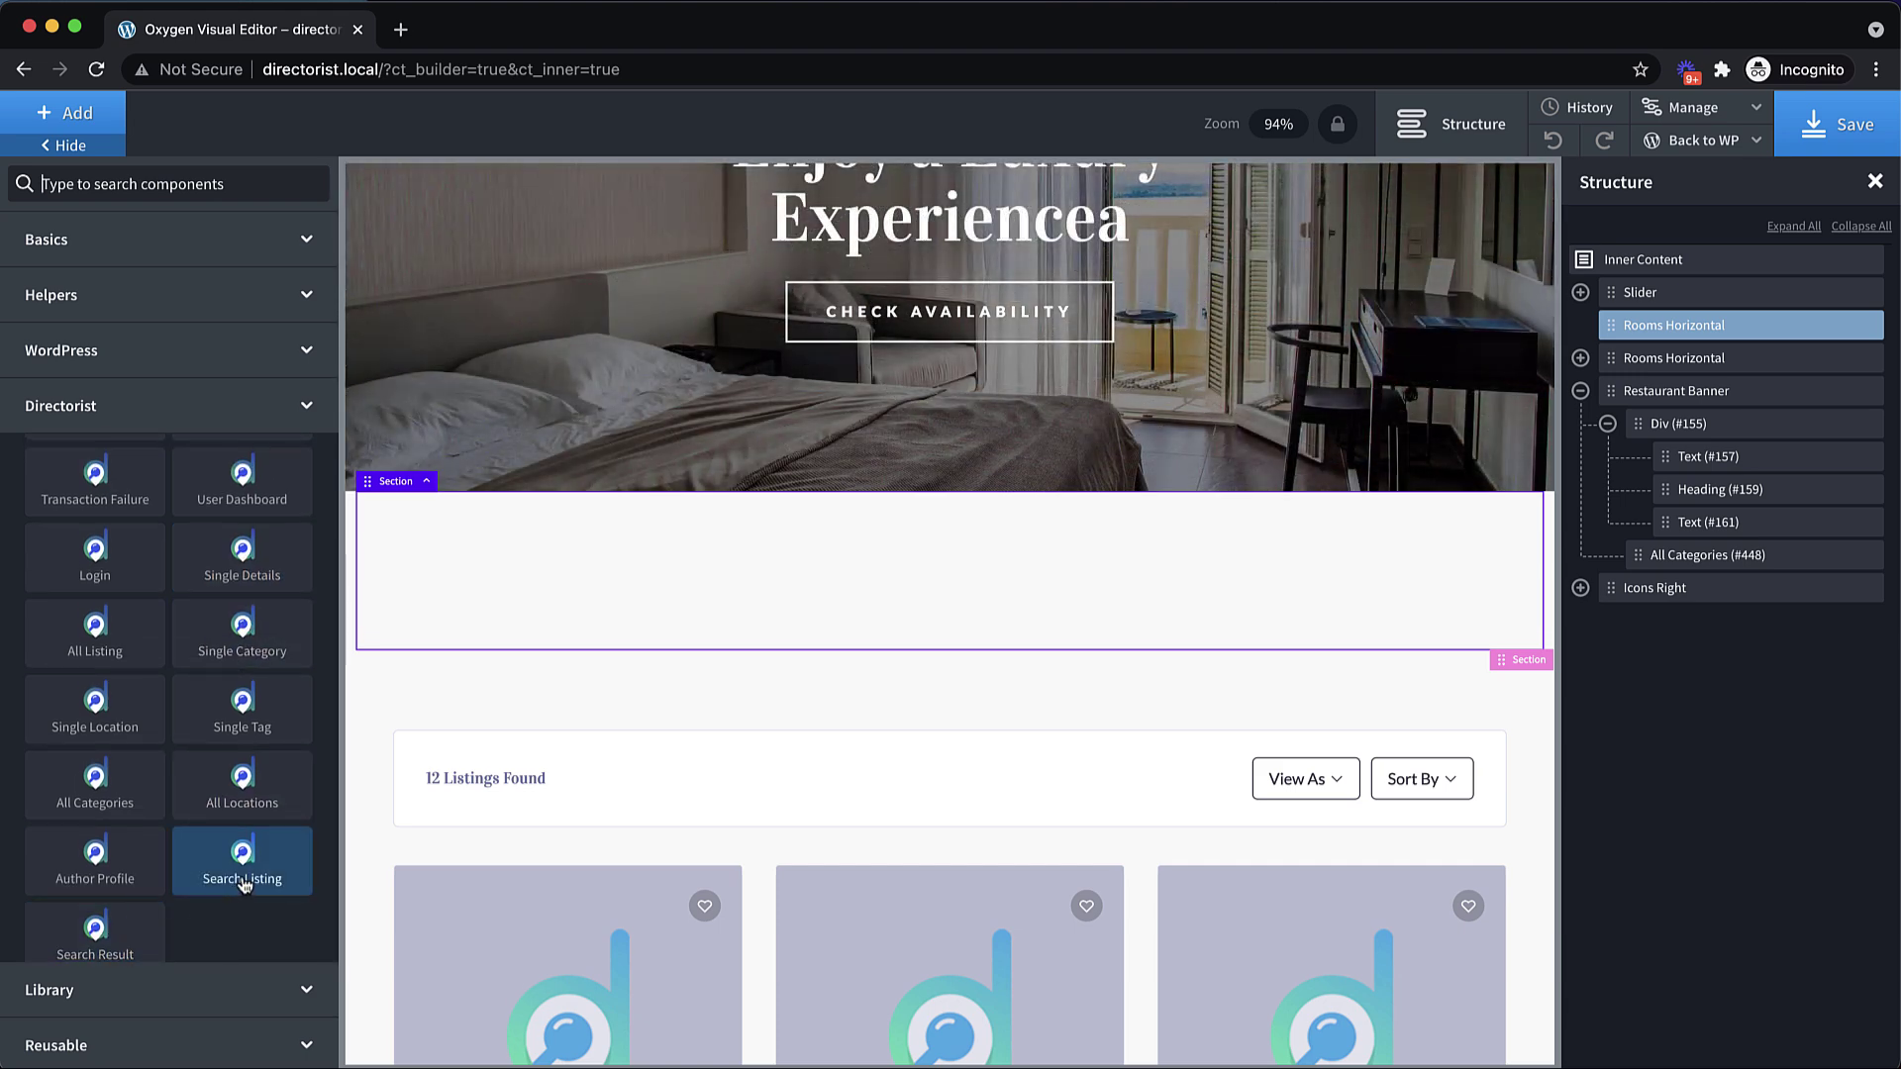
click(245, 882)
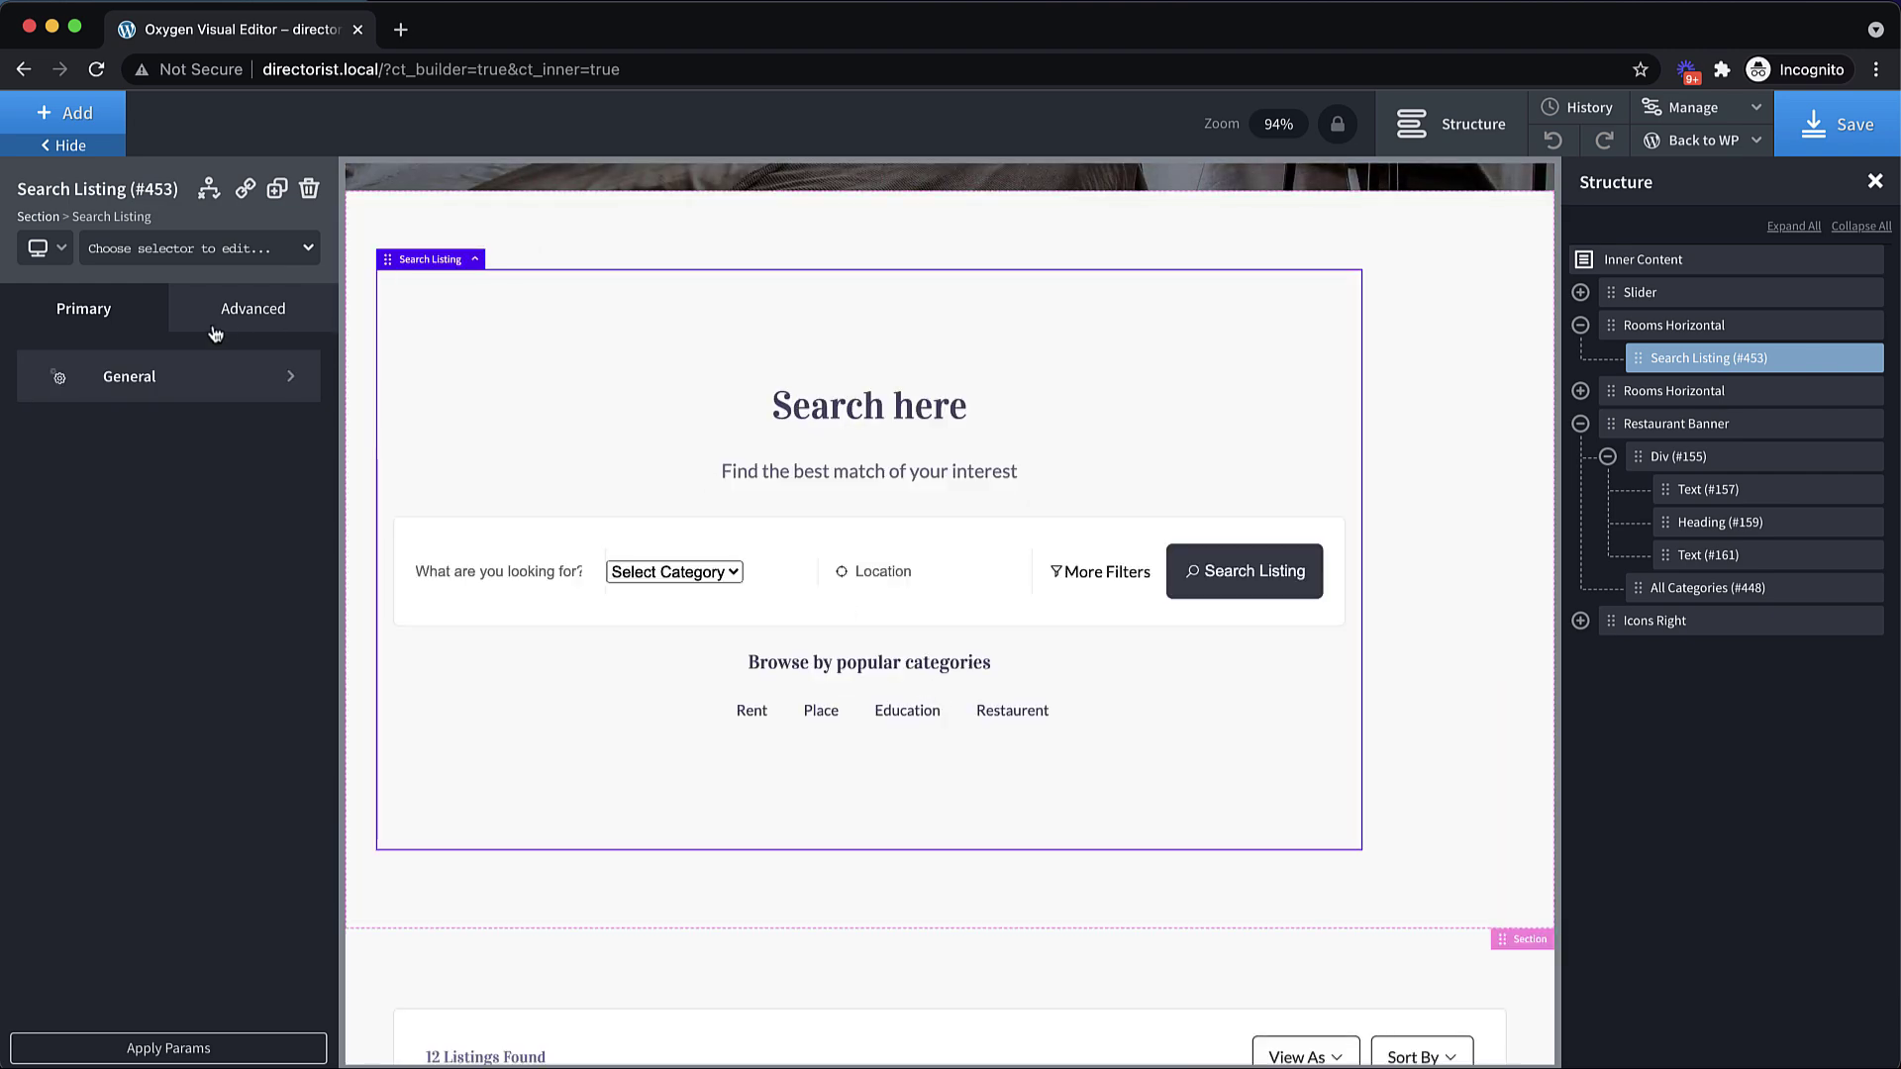
click(213, 332)
click(149, 429)
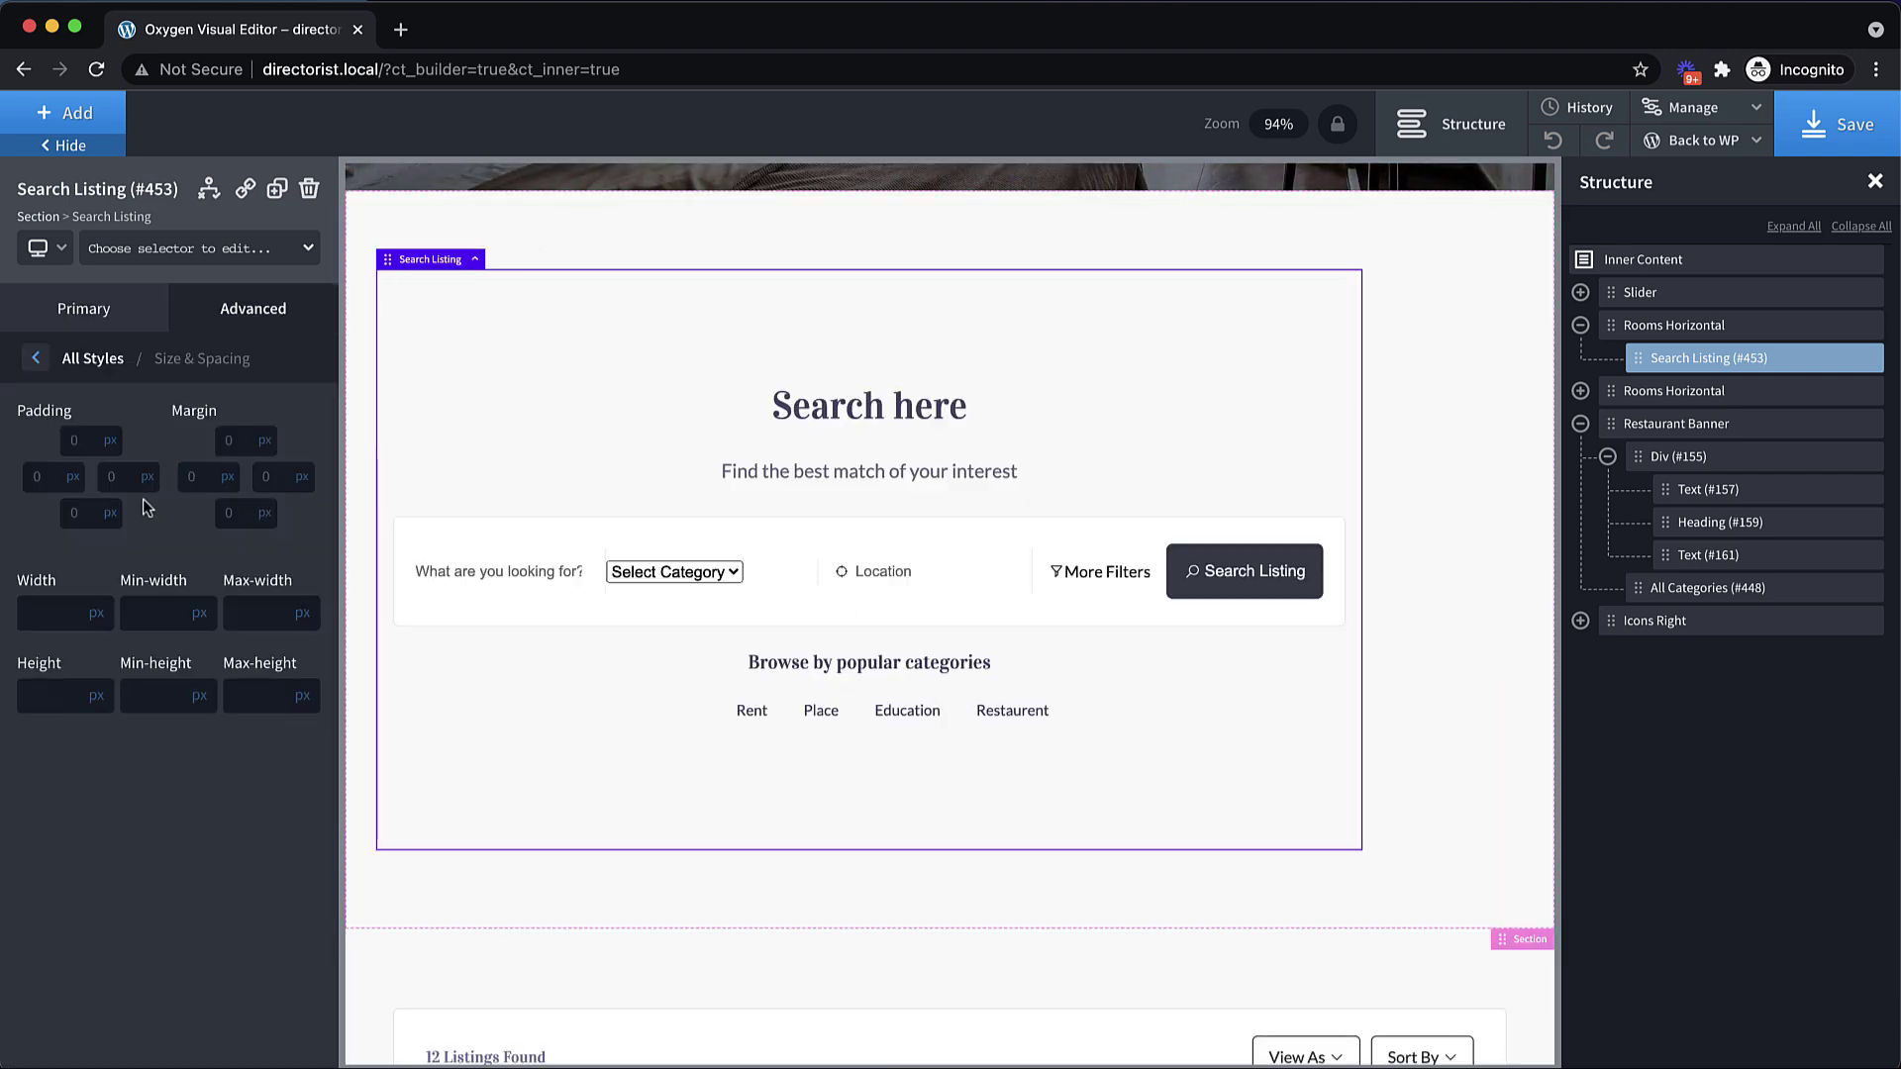
click(103, 601)
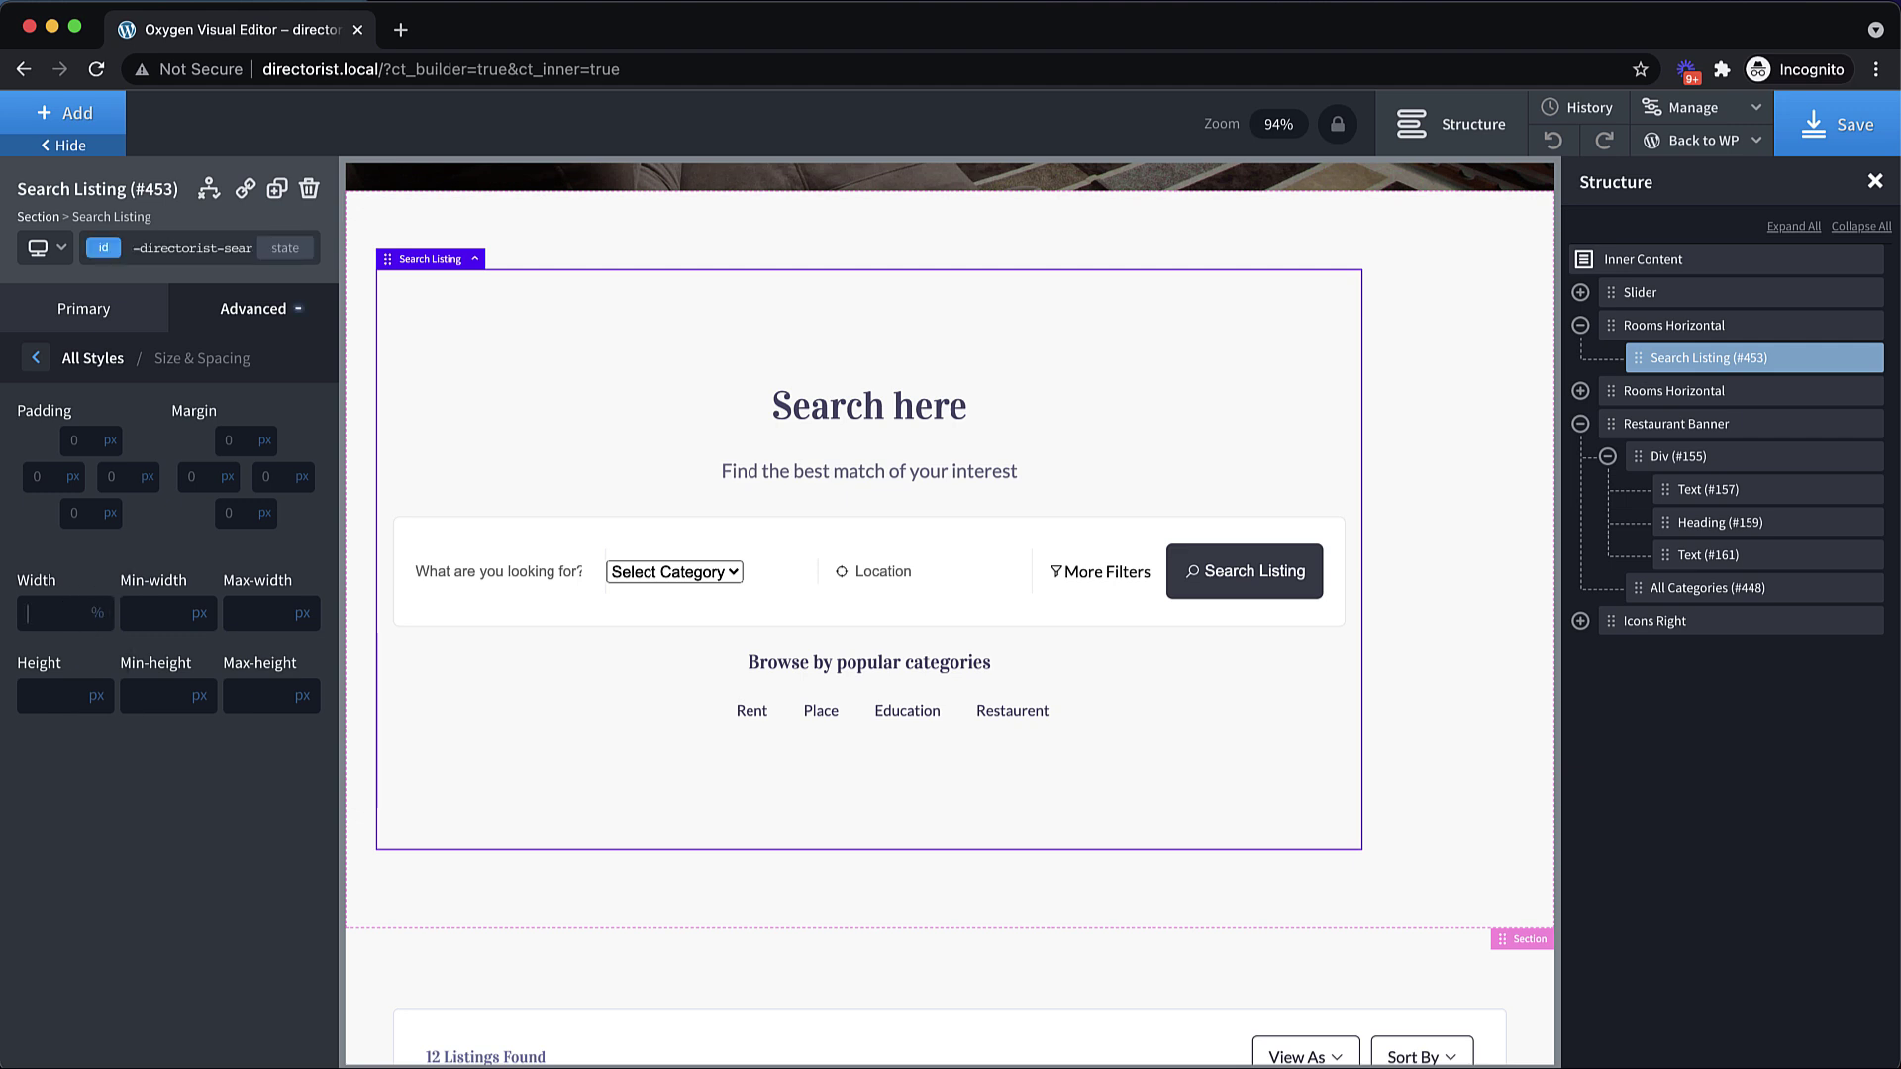
text(100)
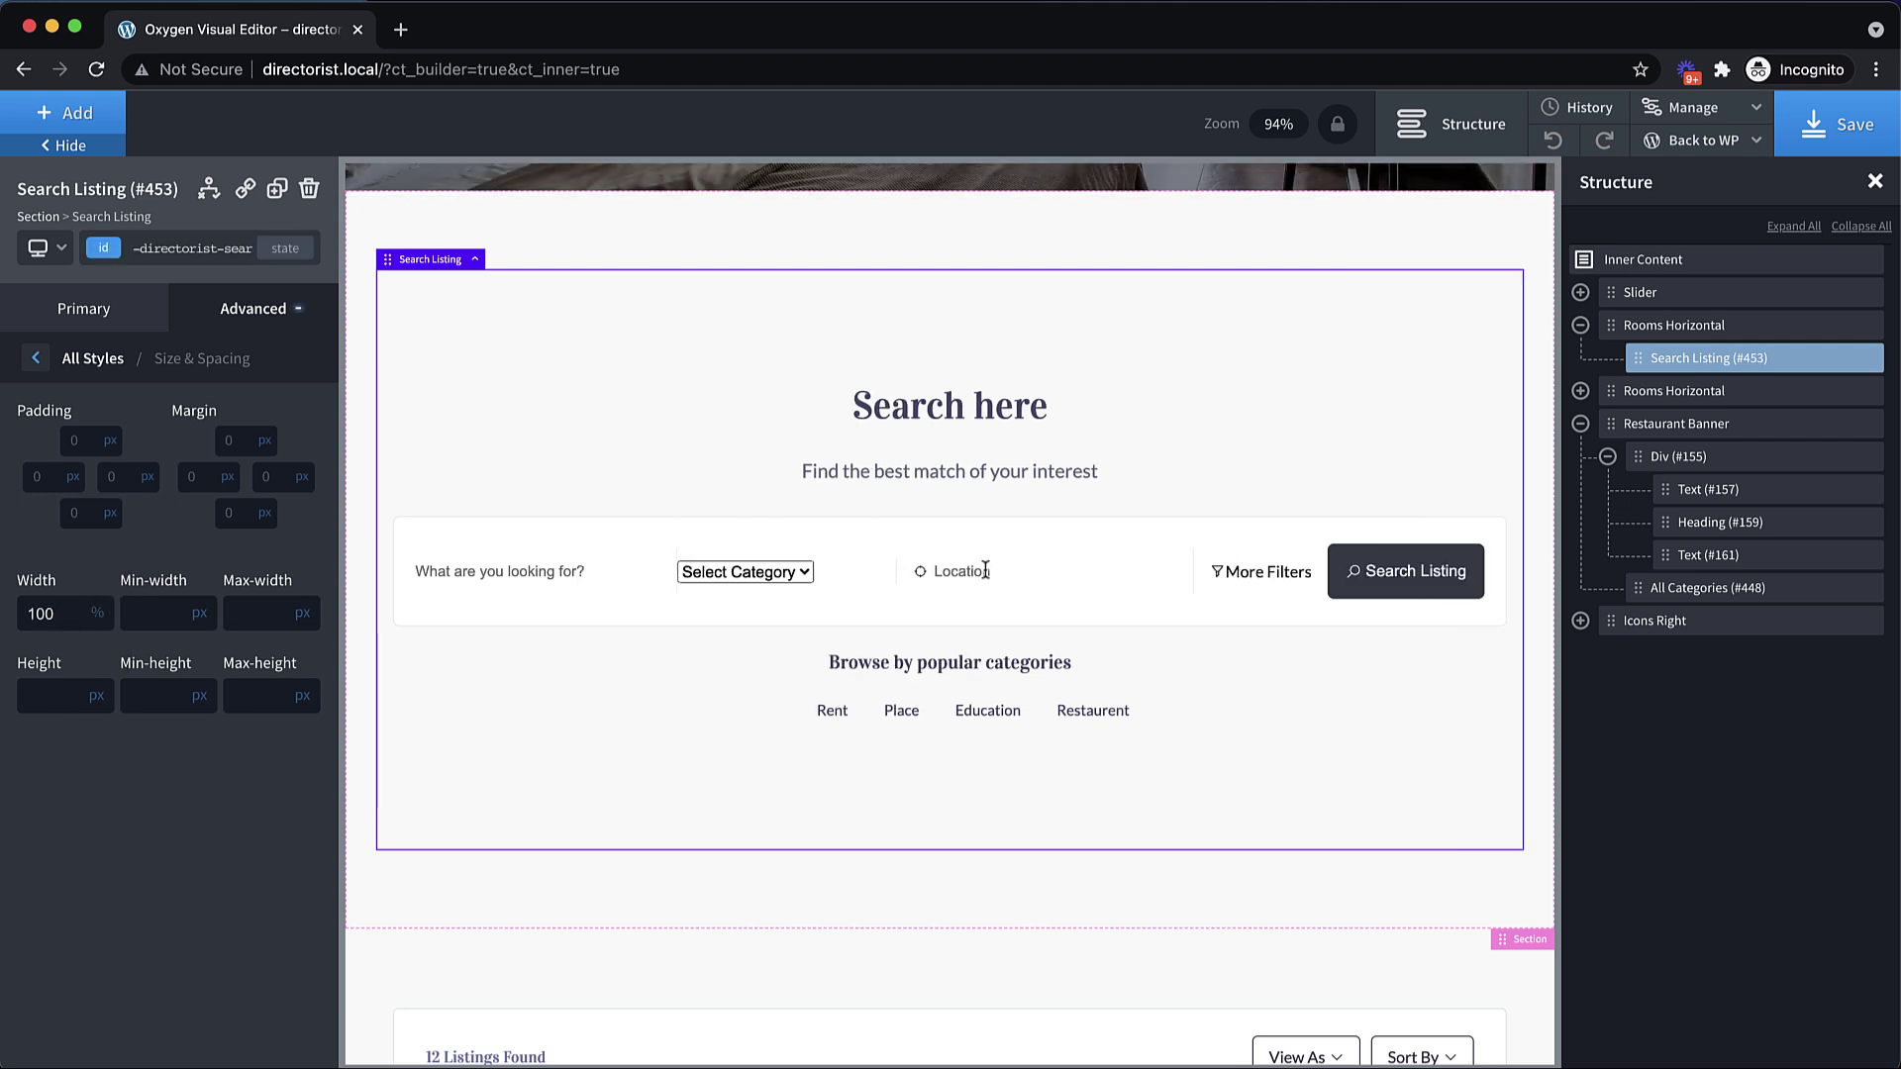
- Drag the padding smaller on the search section and the listings section's top
click(972, 246)
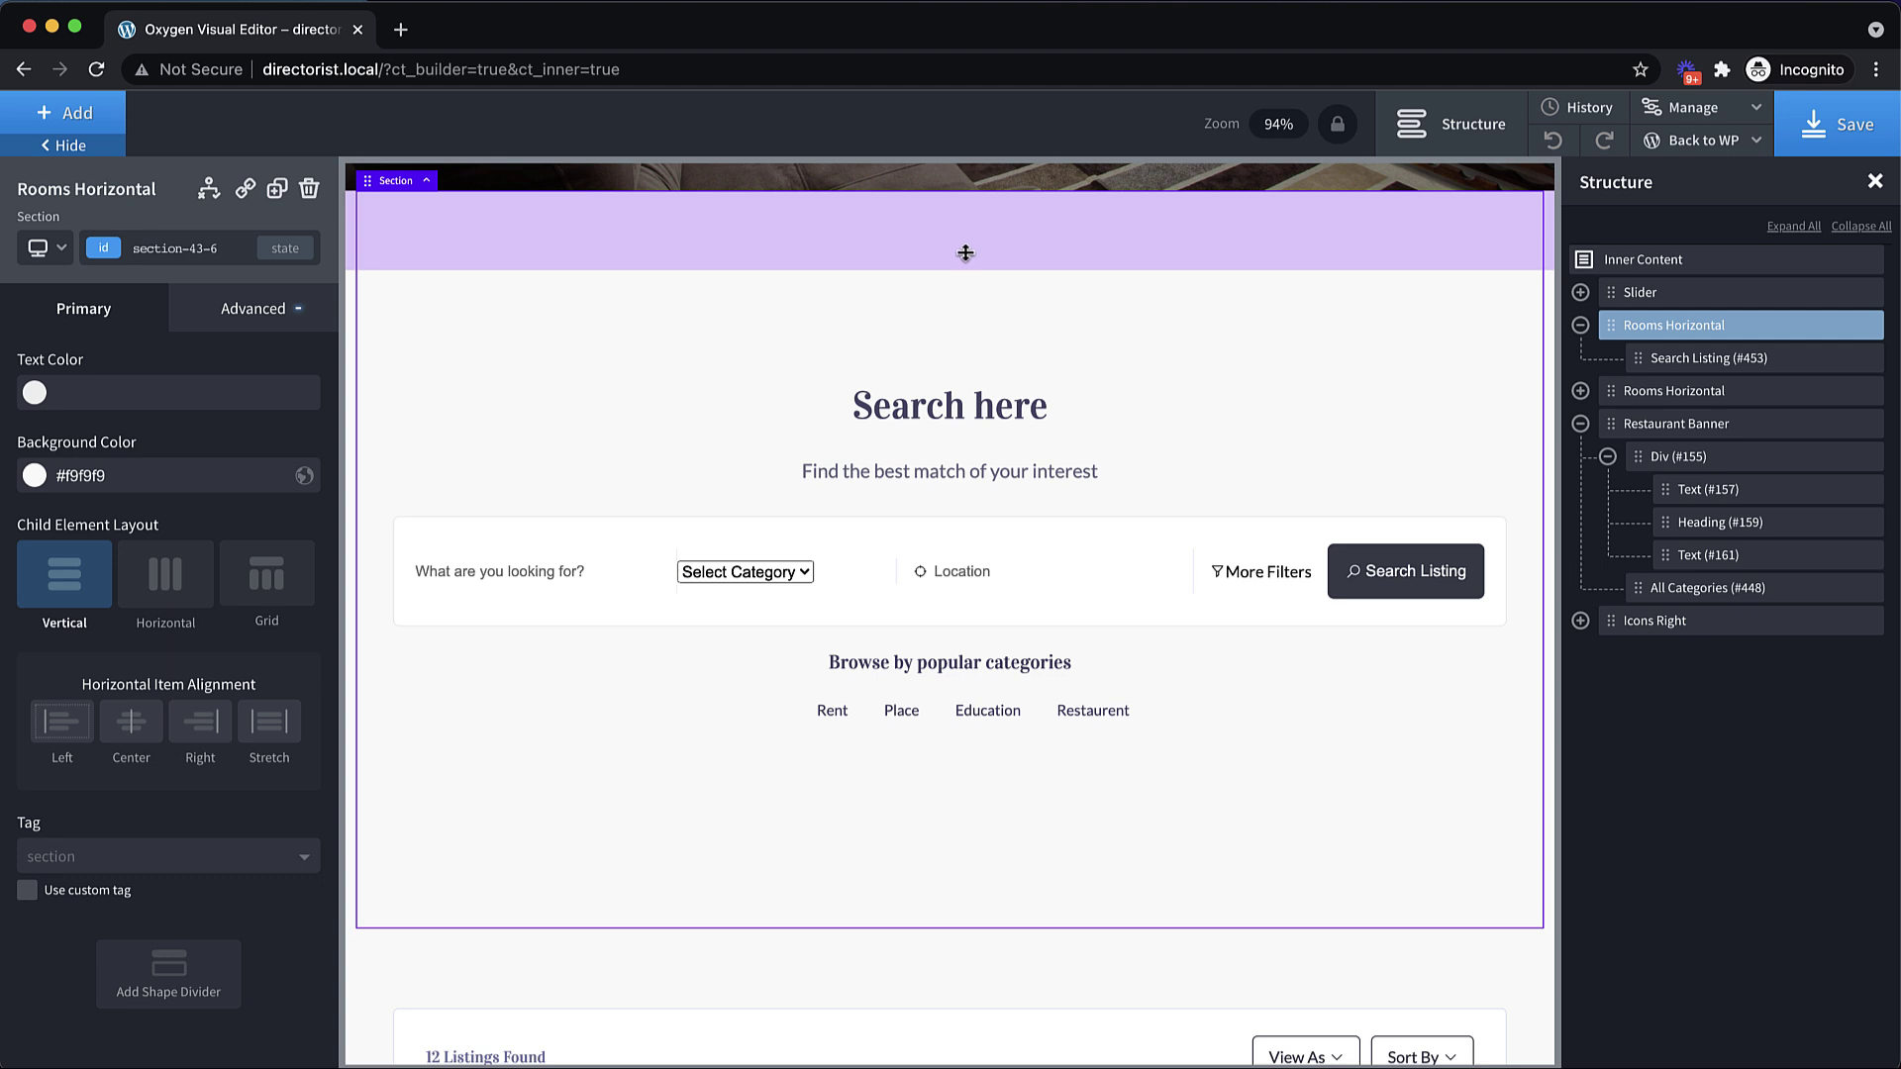
drag(966, 252, 972, 139)
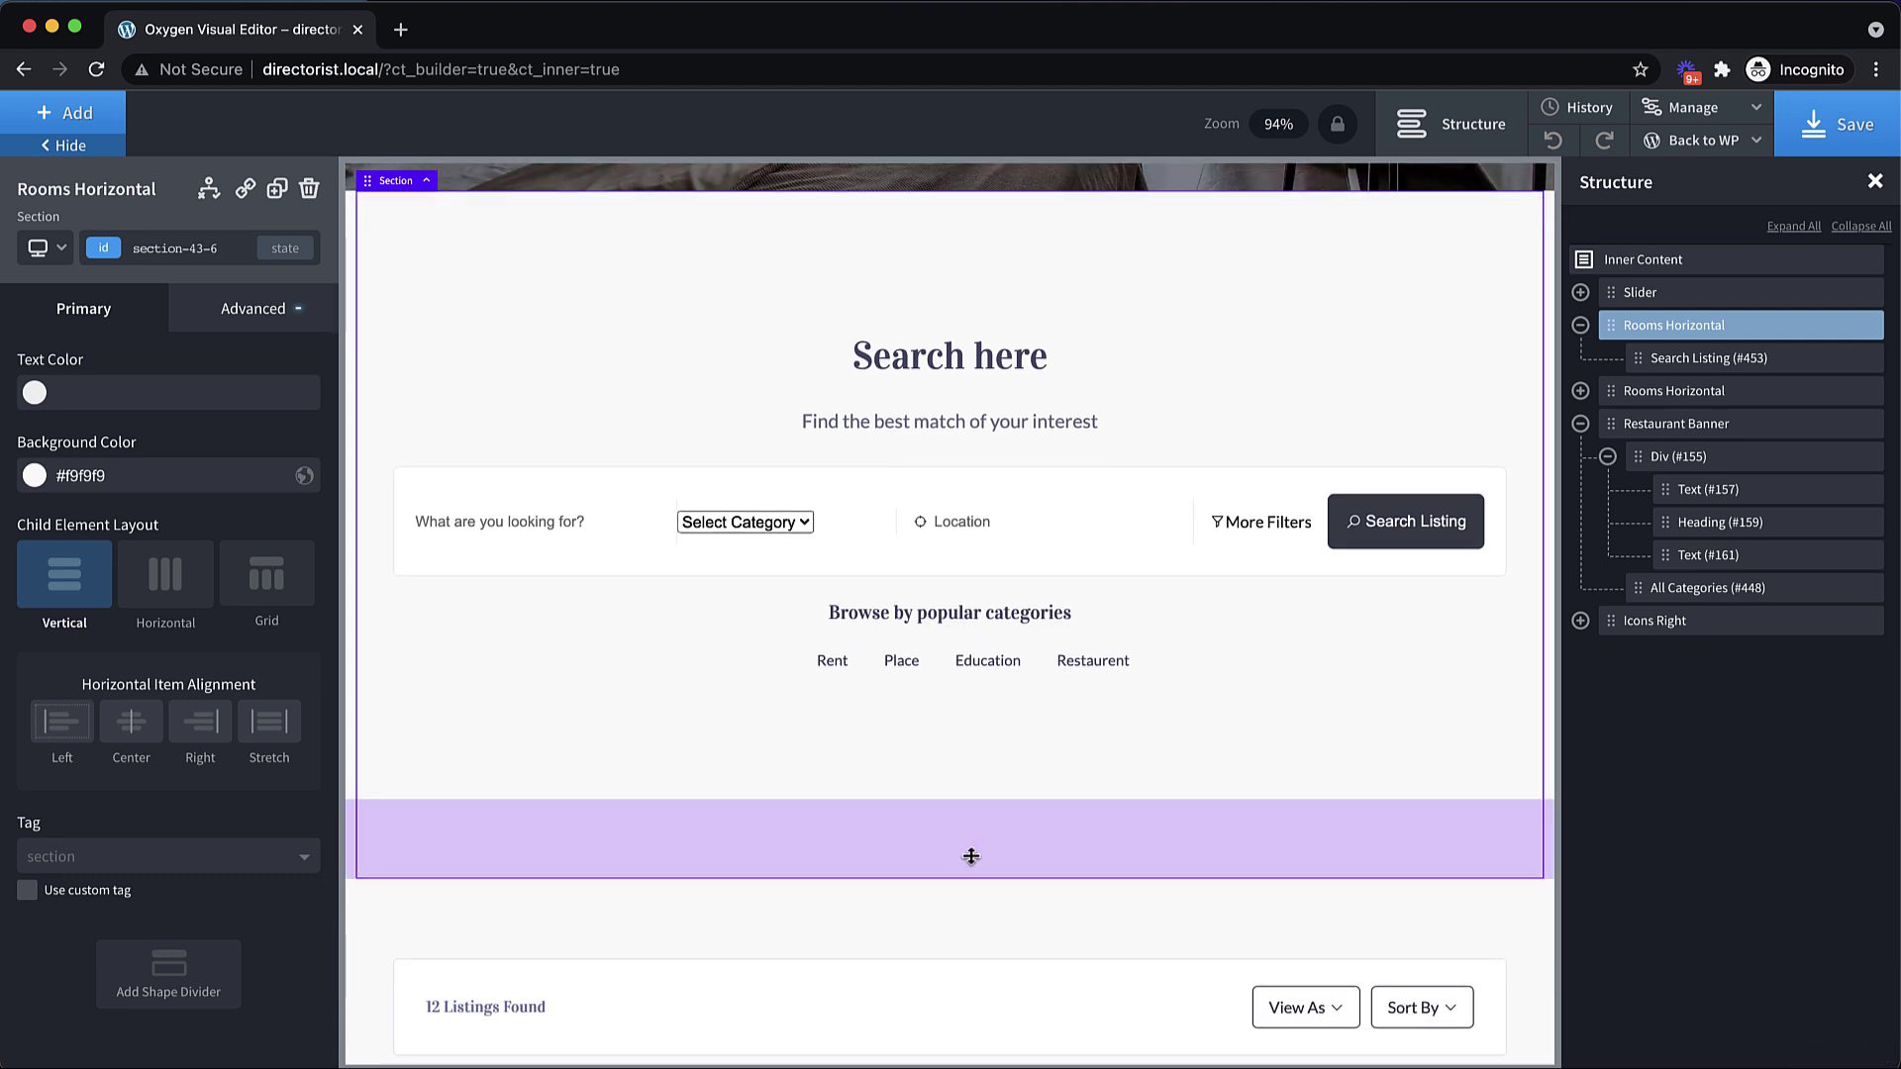
drag(971, 856, 987, 740)
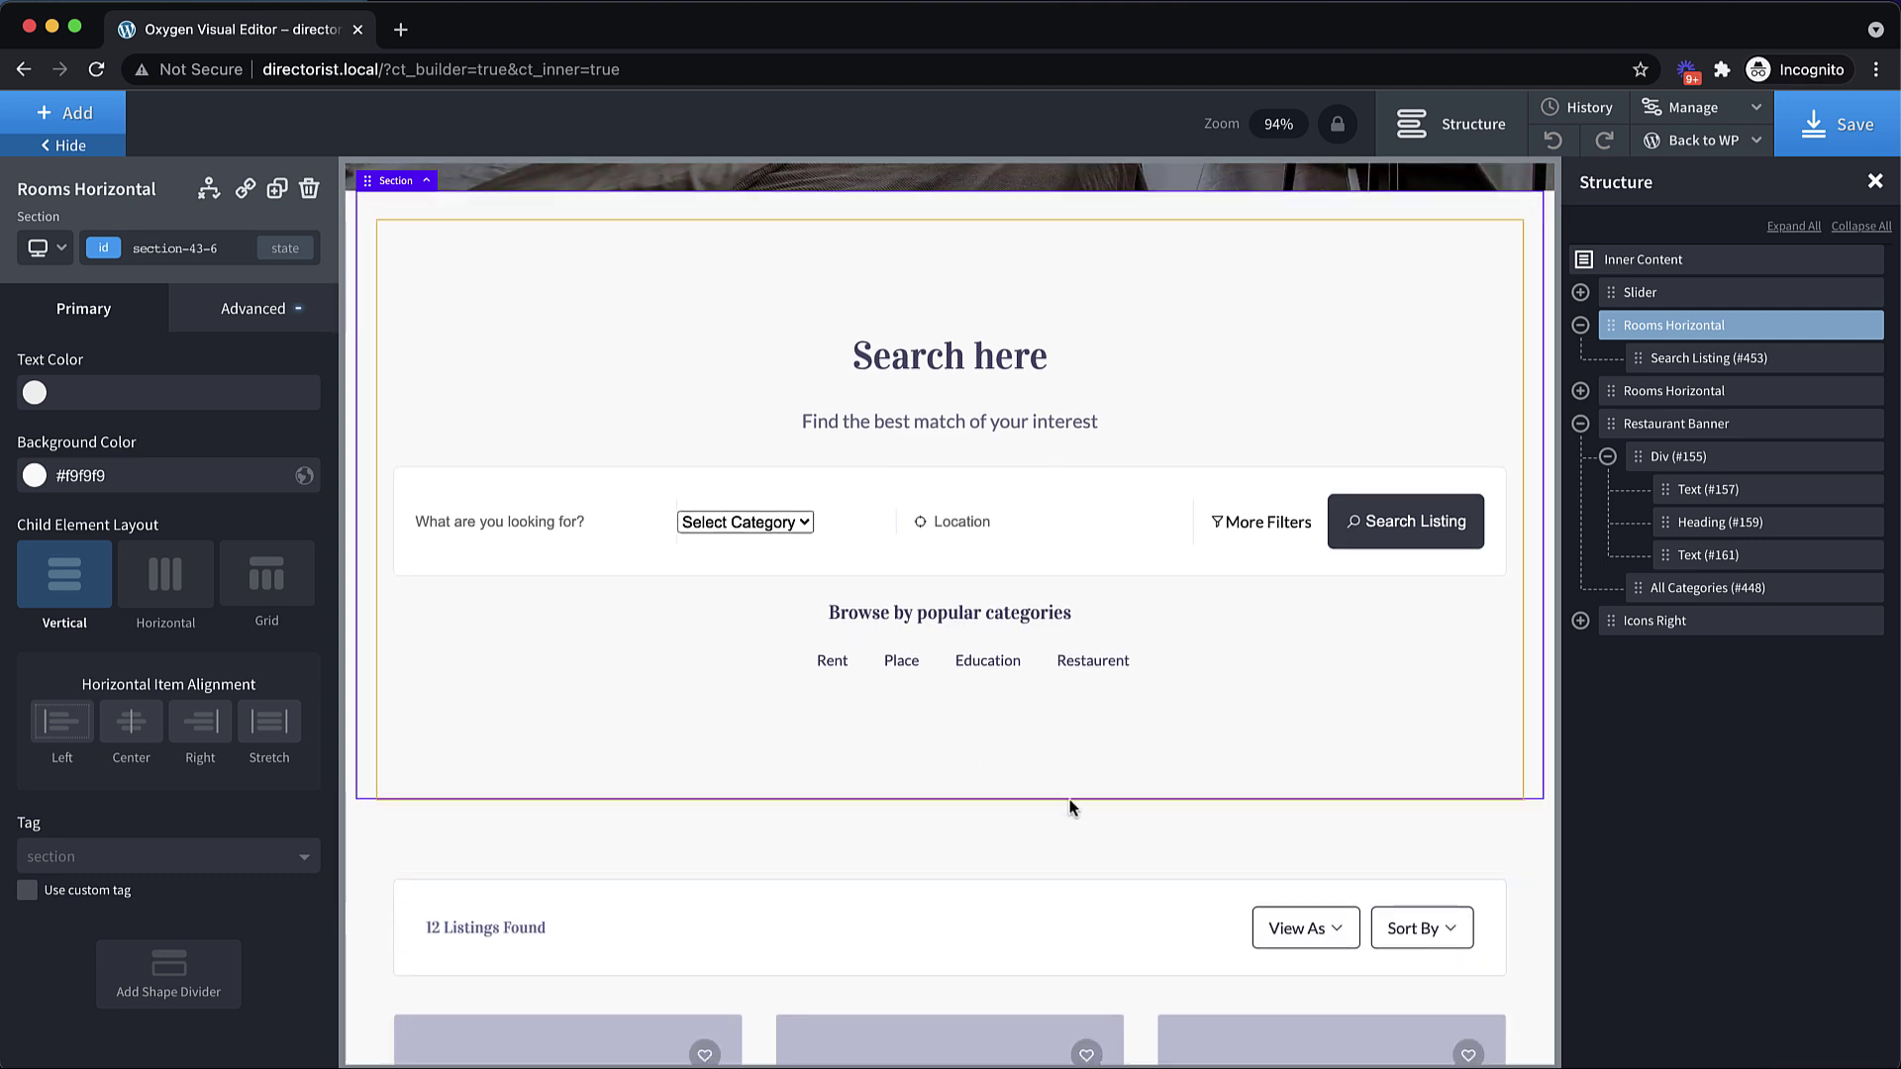
click(964, 853)
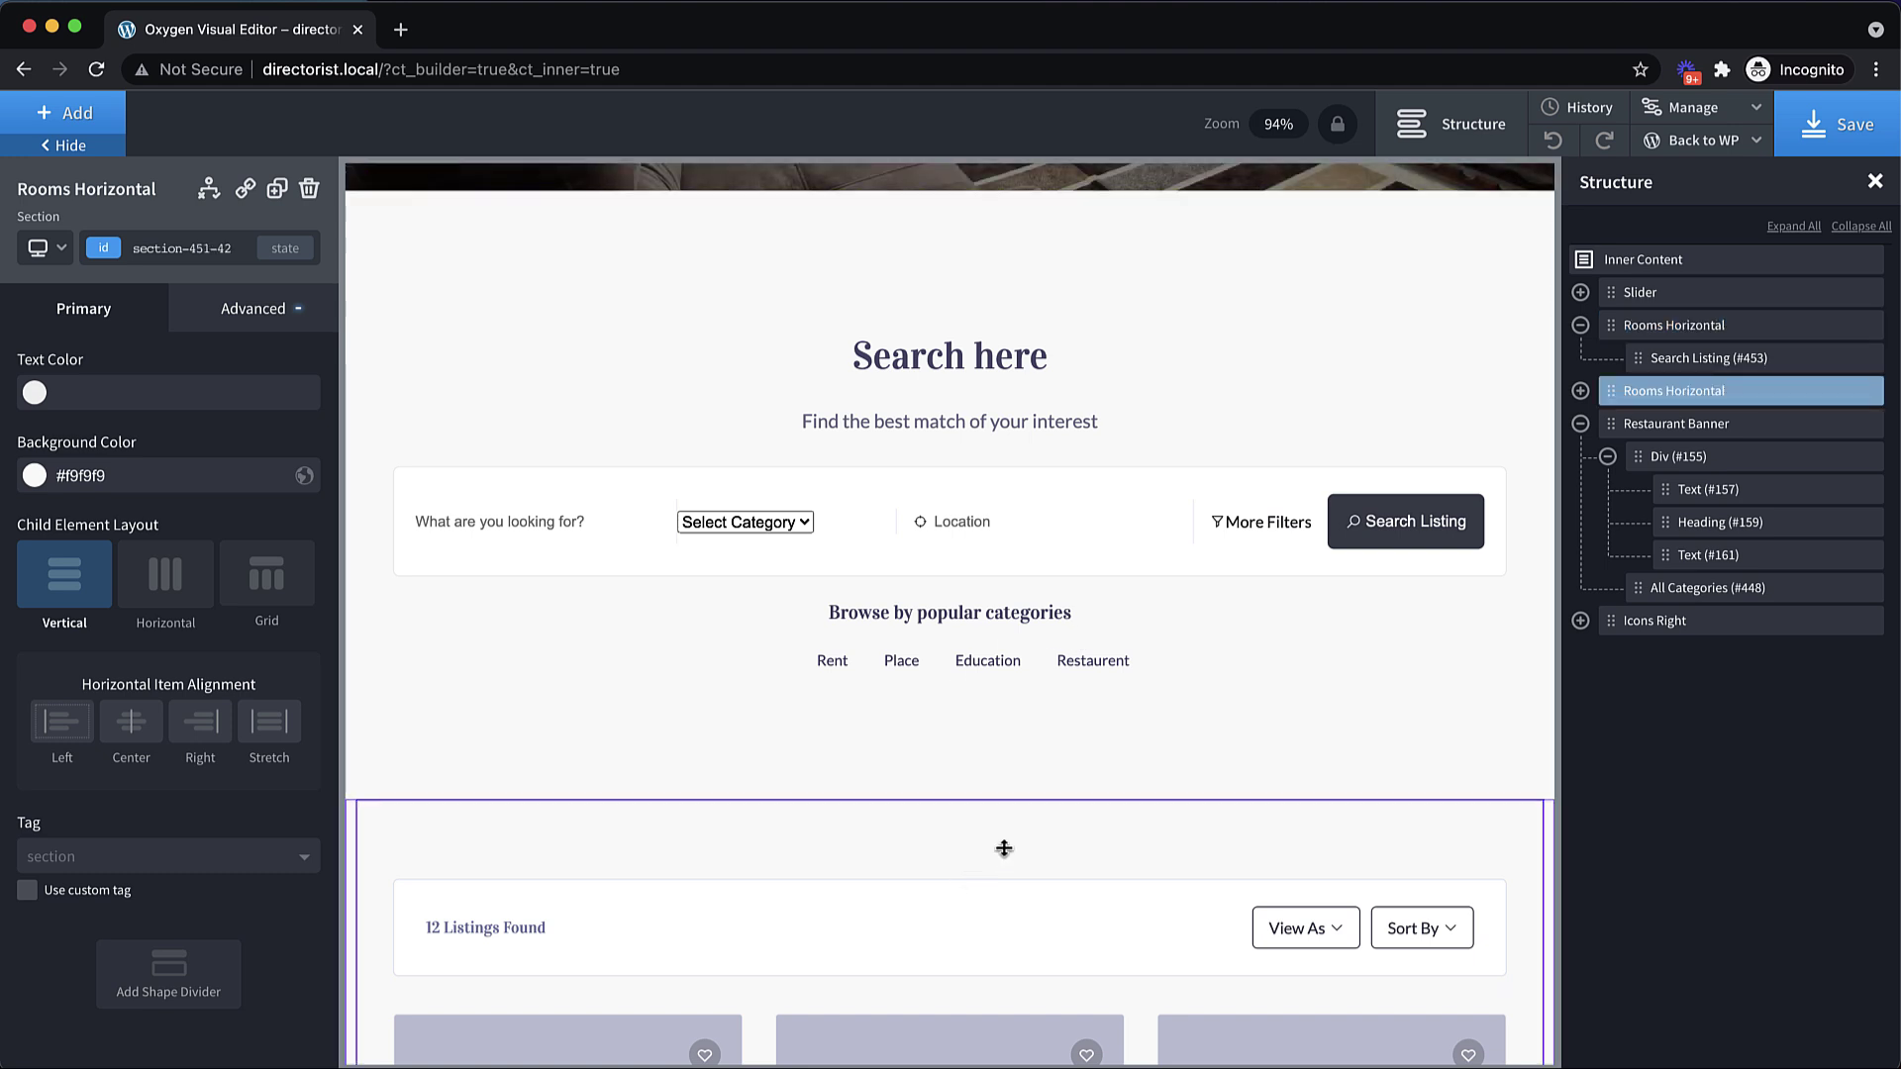
drag(1002, 848, 1023, 726)
- Turn off Show Title & Subtitle on the Search Listing element and save the home page
click(1113, 396)
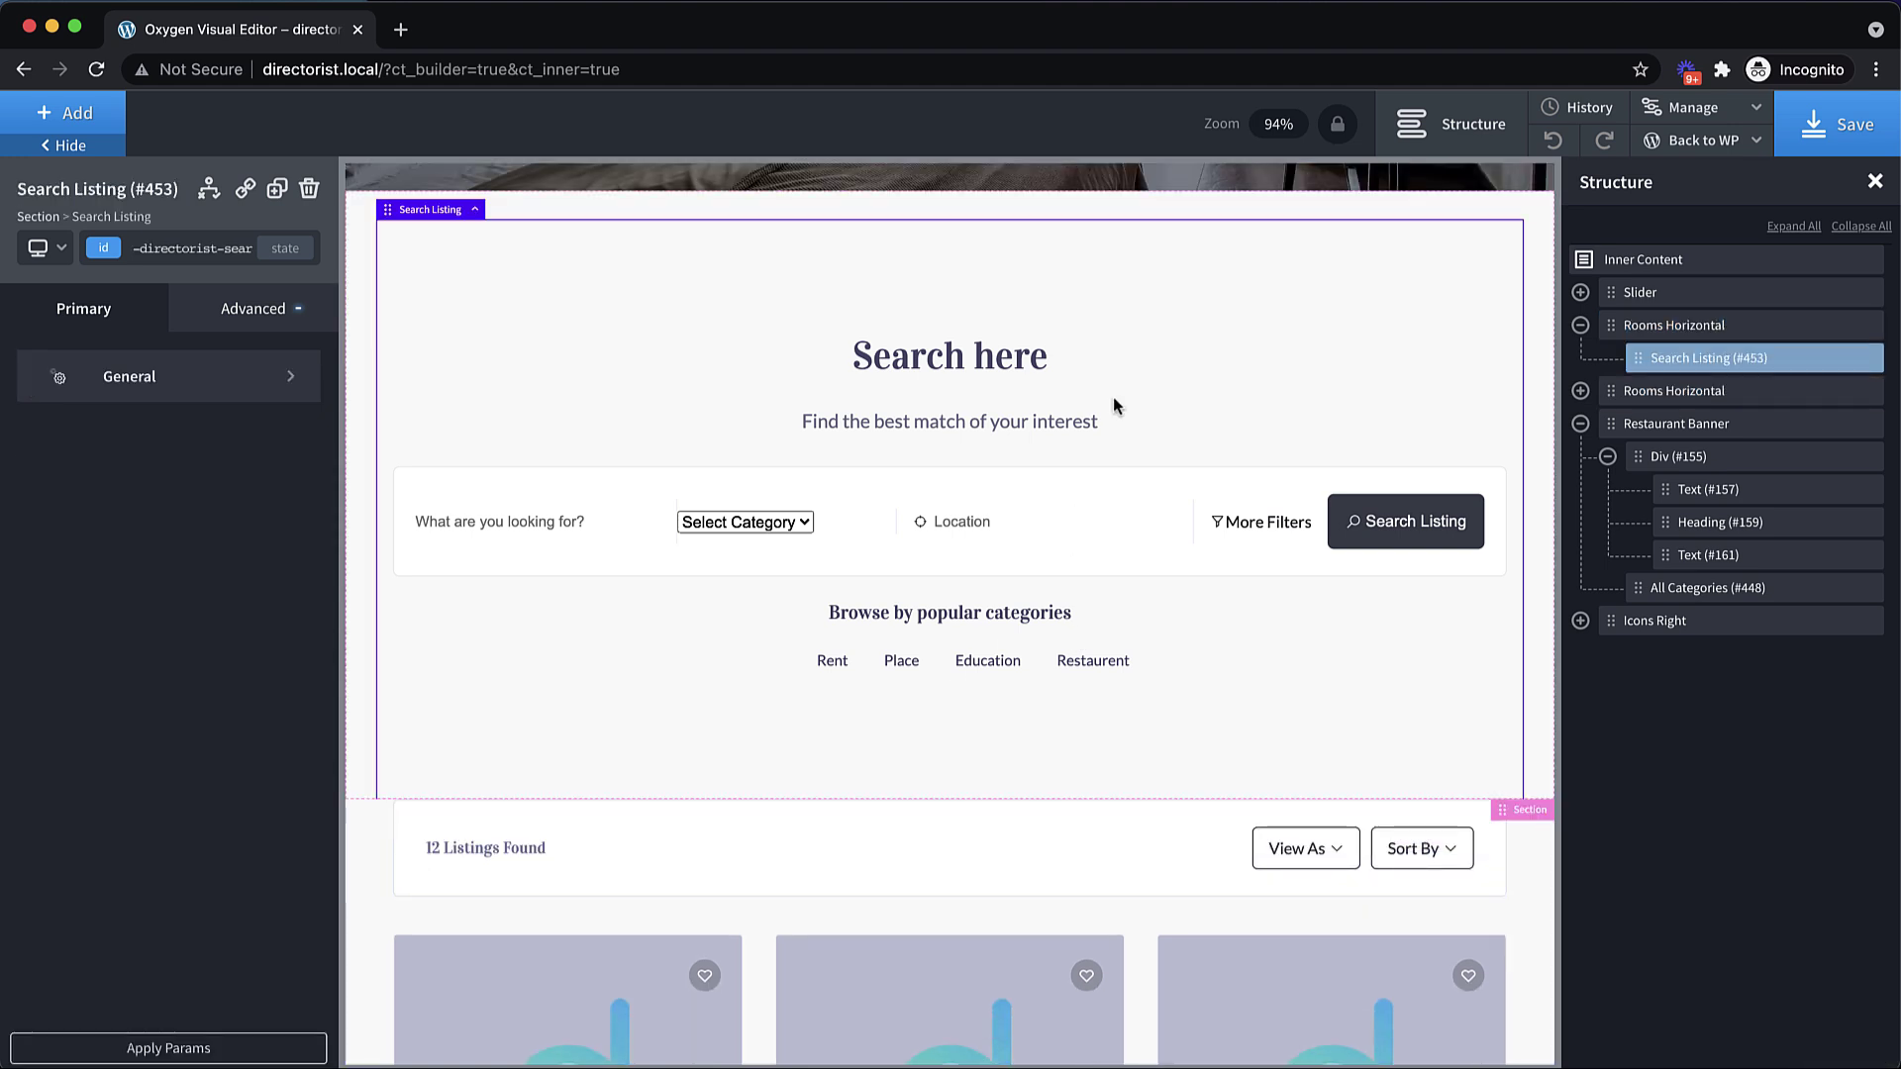
click(212, 369)
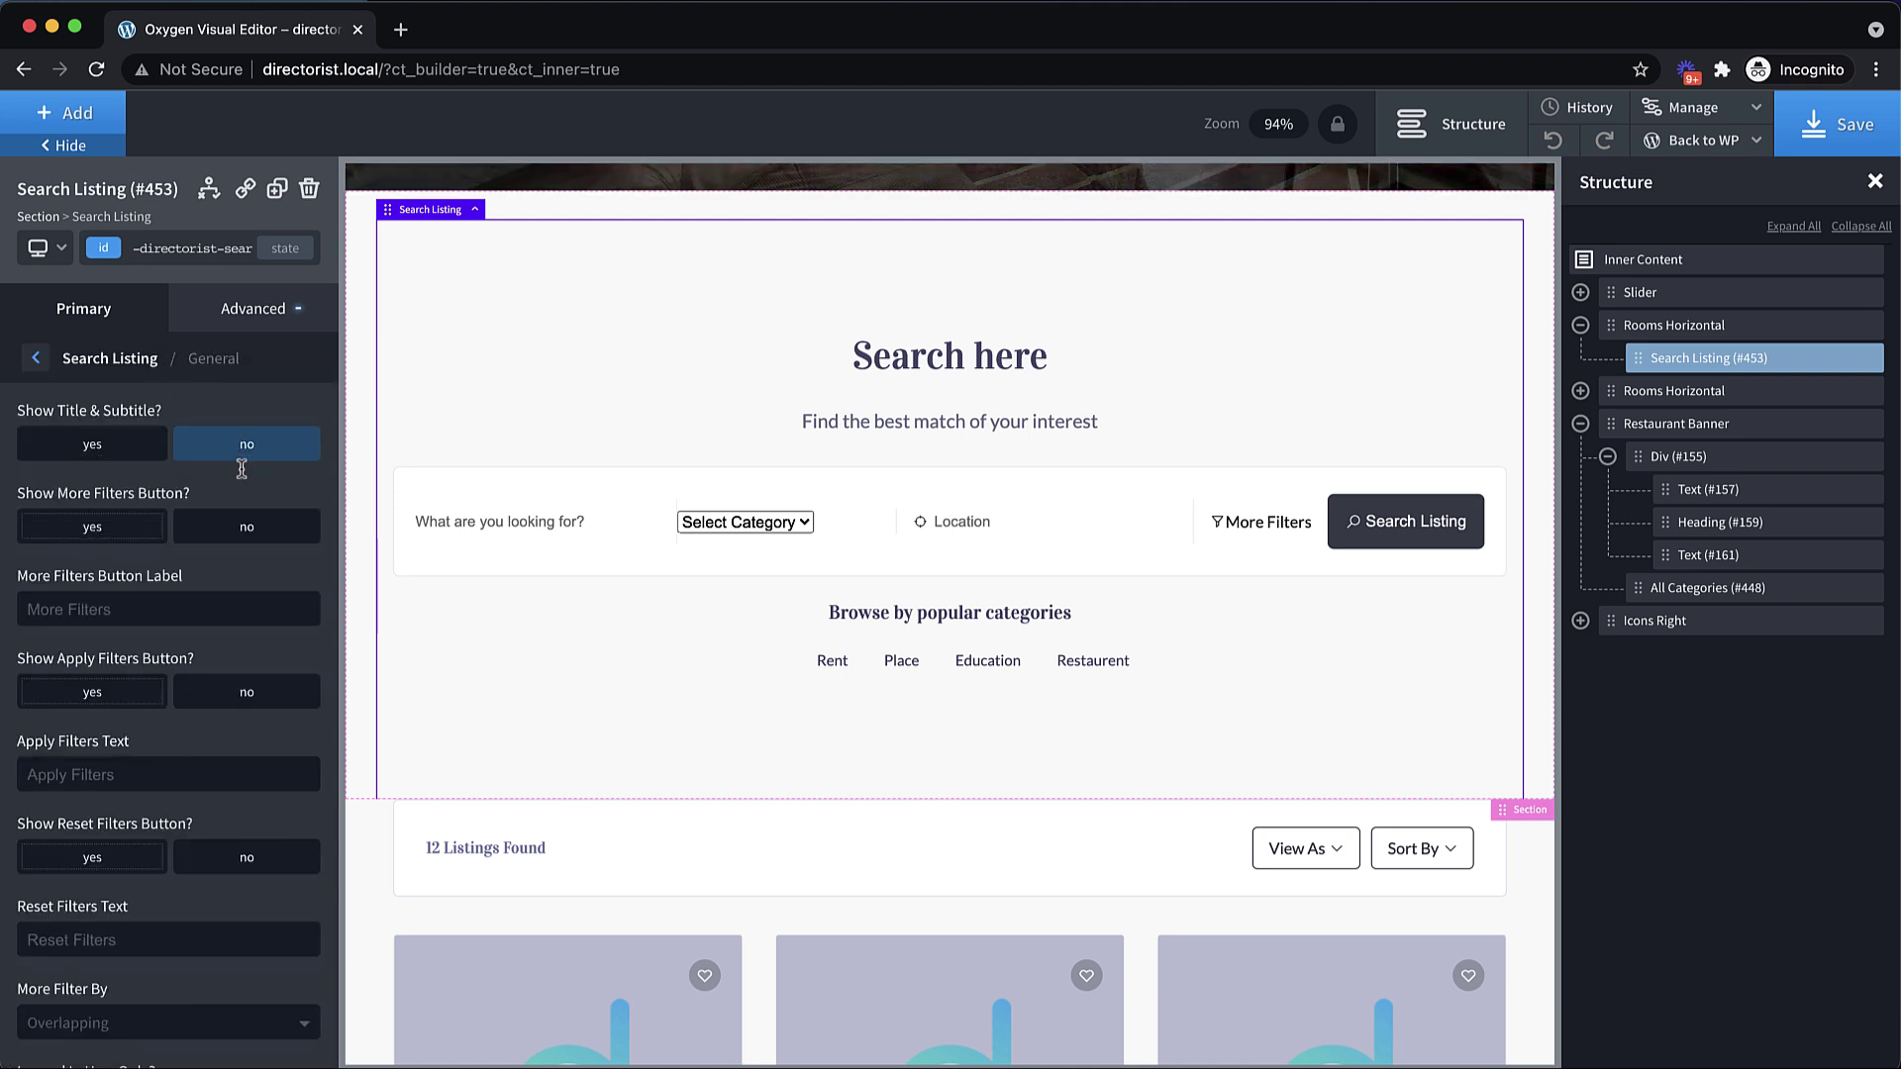
scroll(175, 733, down, 3)
click(179, 1048)
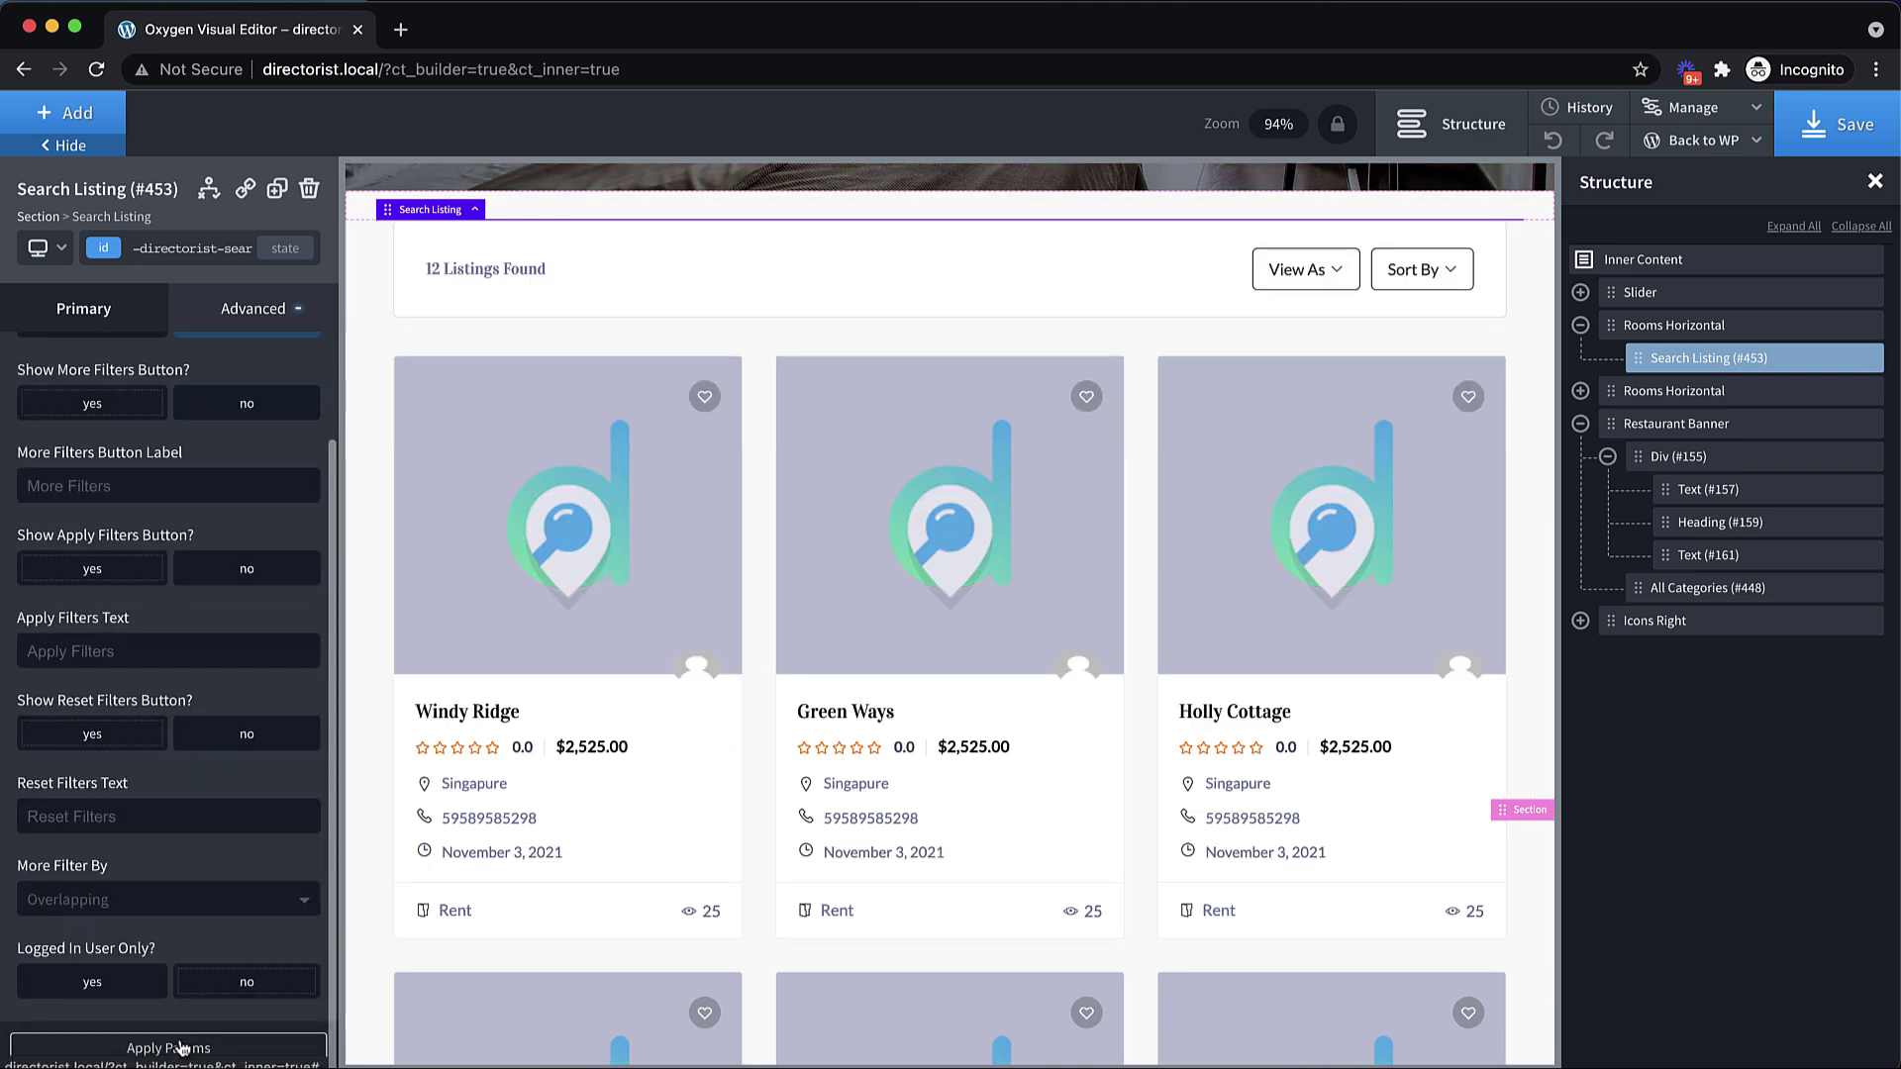
scroll(591, 529, up, 3)
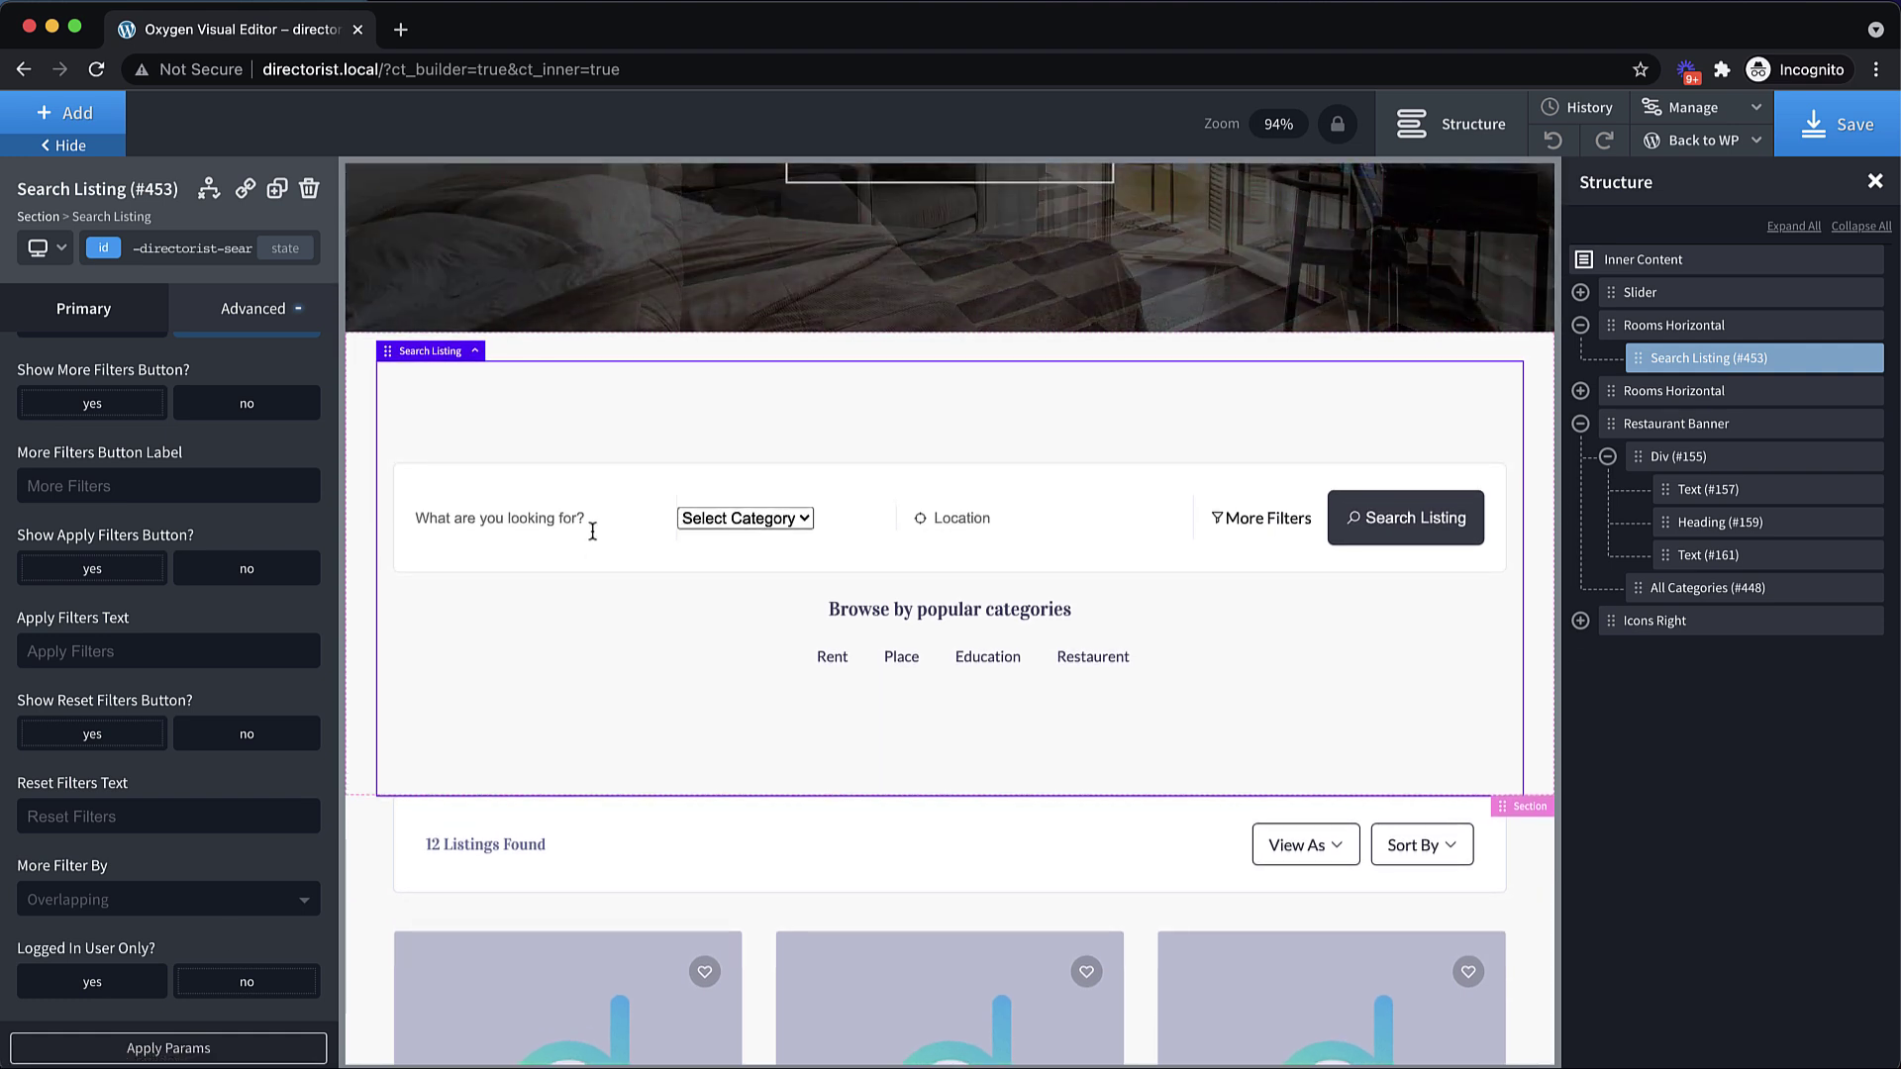
scroll(514, 447, down, 15)
scroll(514, 454, down, 5)
scroll(514, 453, up, 5)
scroll(1136, 594, up, 15)
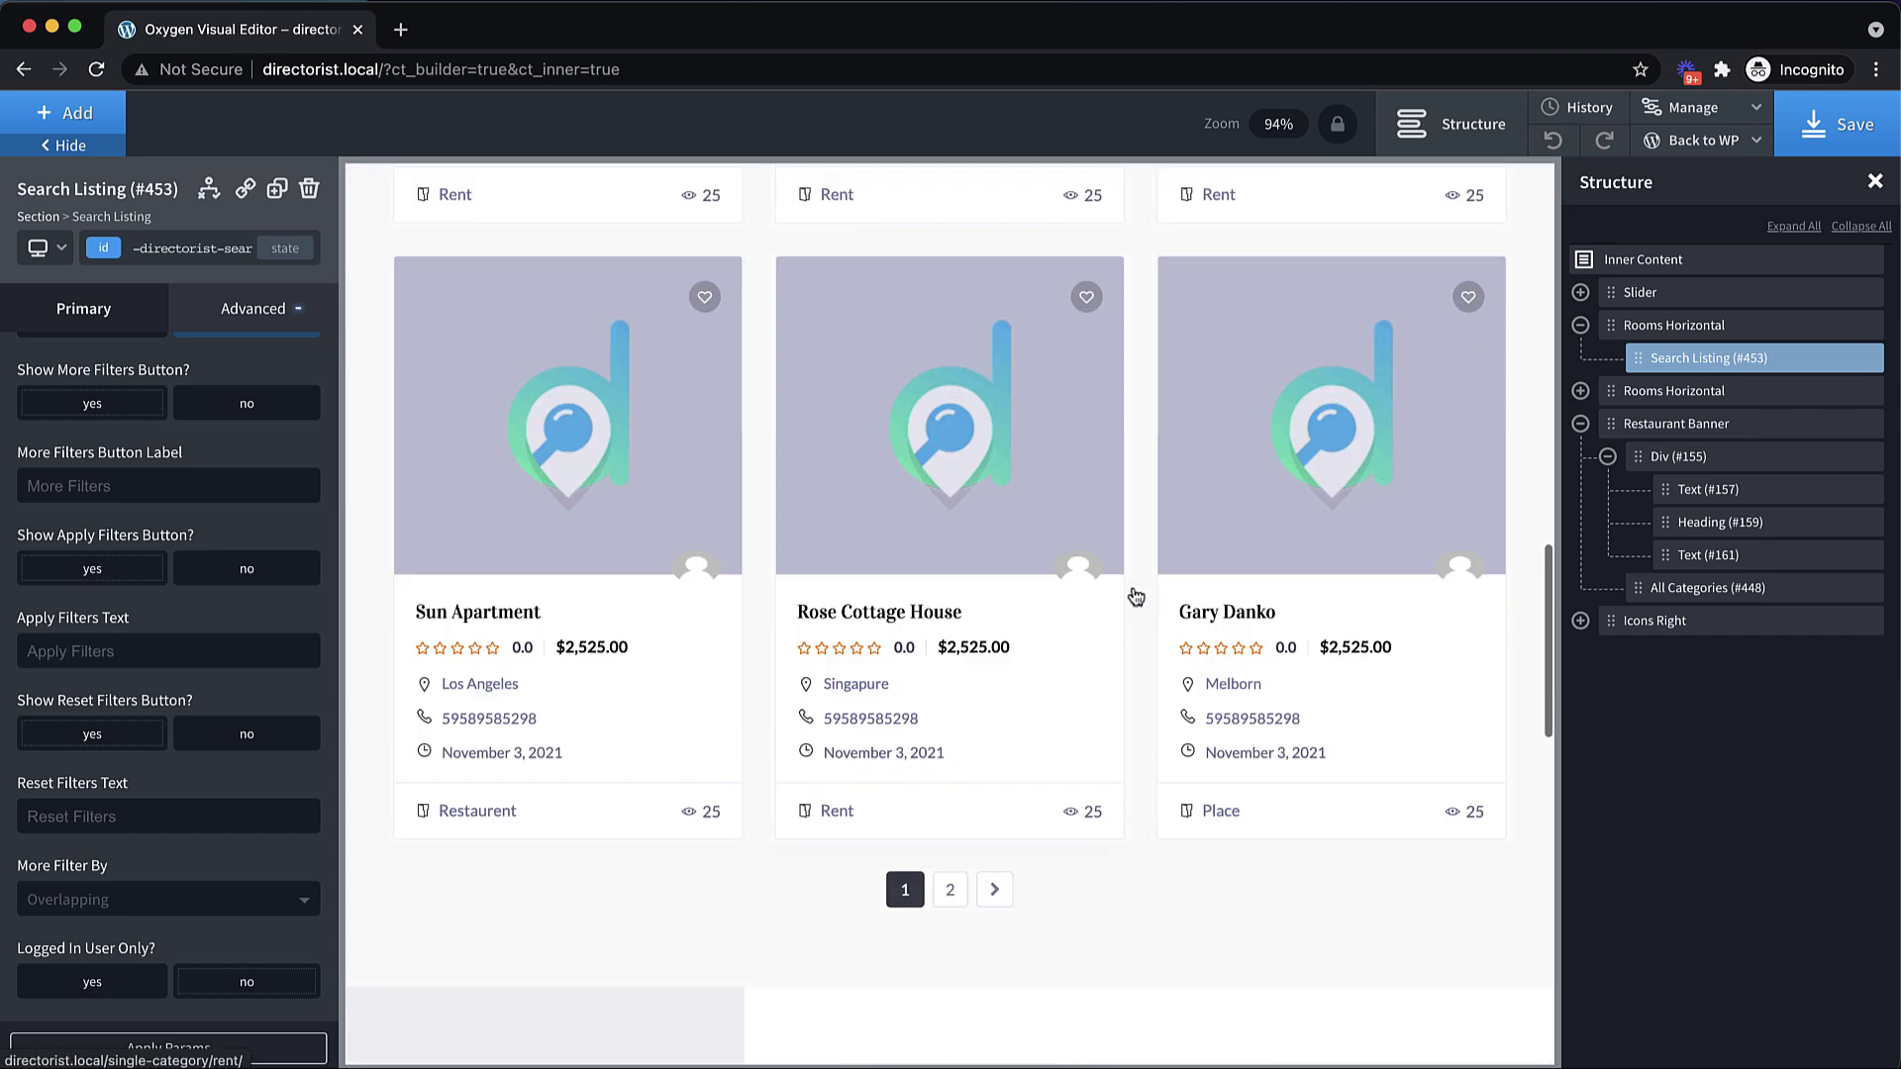
click(1816, 125)
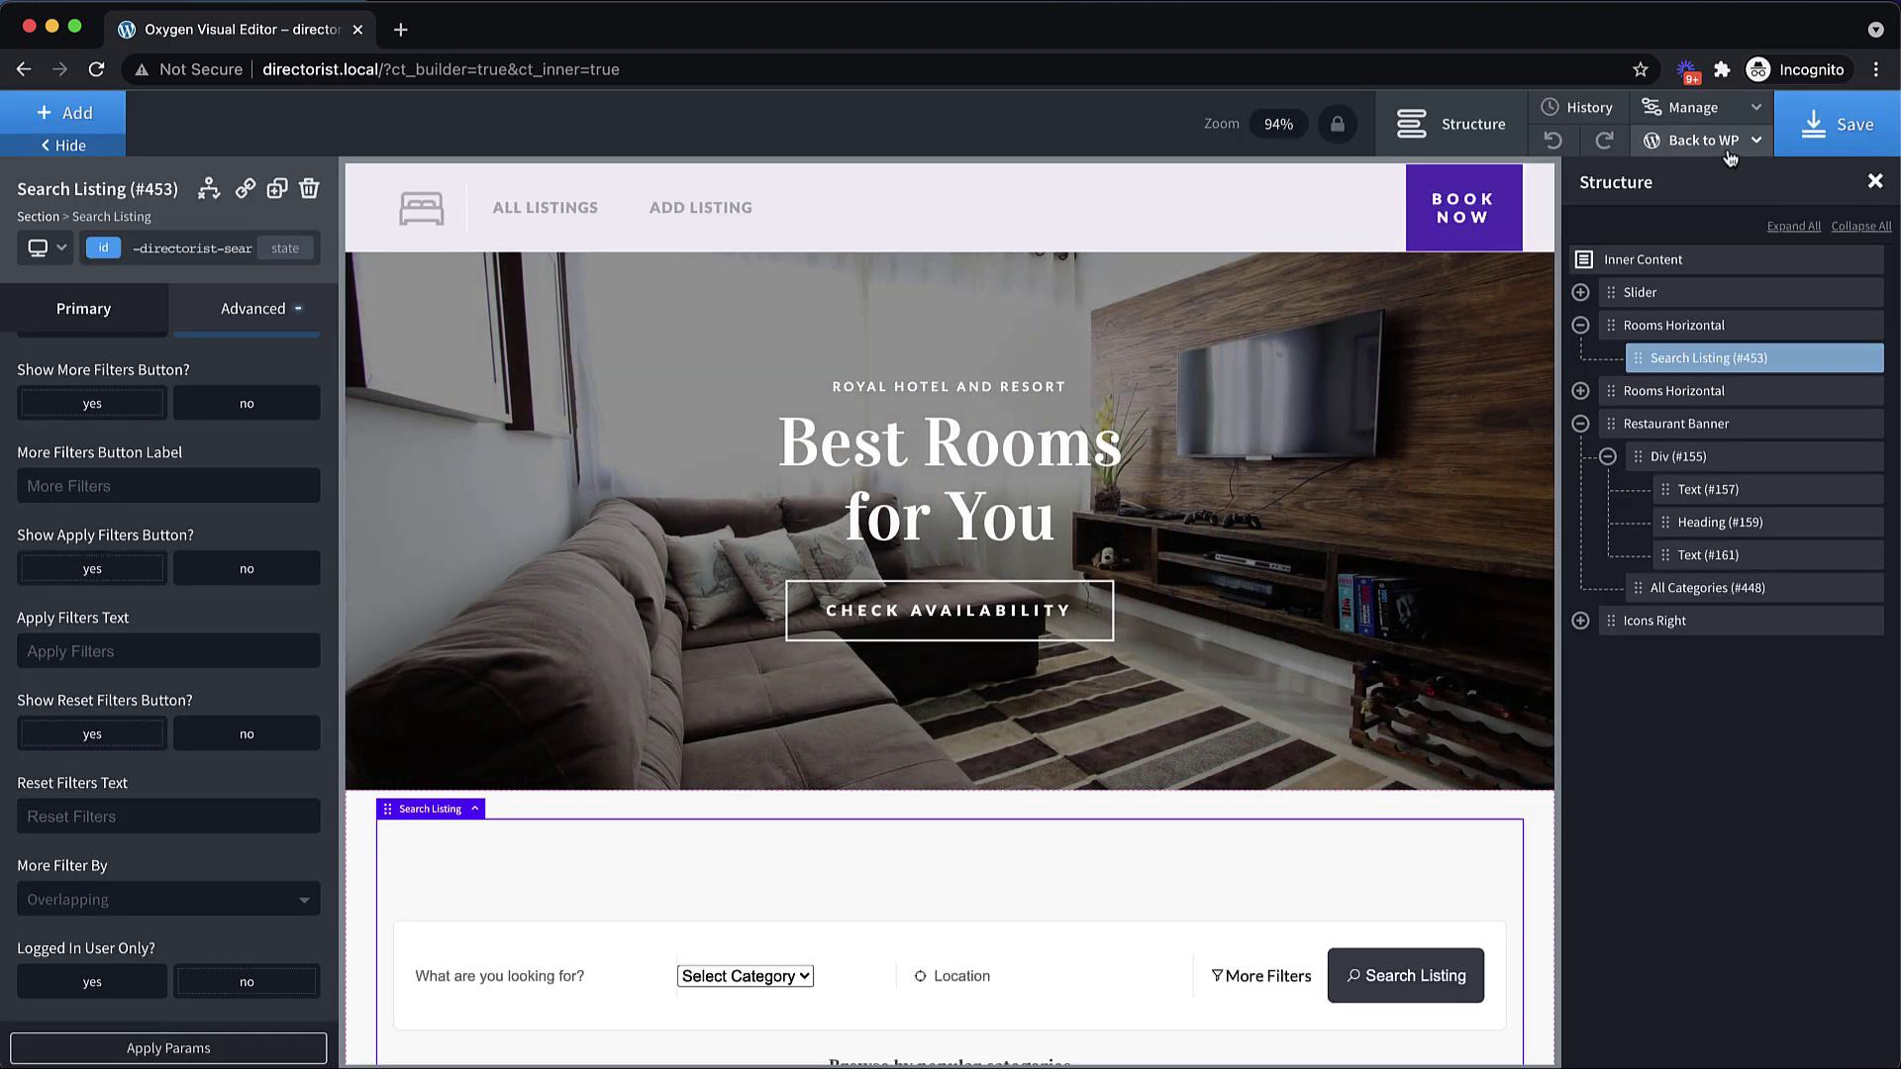
- Leave Oxygen via Back to WP and exit the block editor to the admin pages list
click(1728, 151)
click(1693, 186)
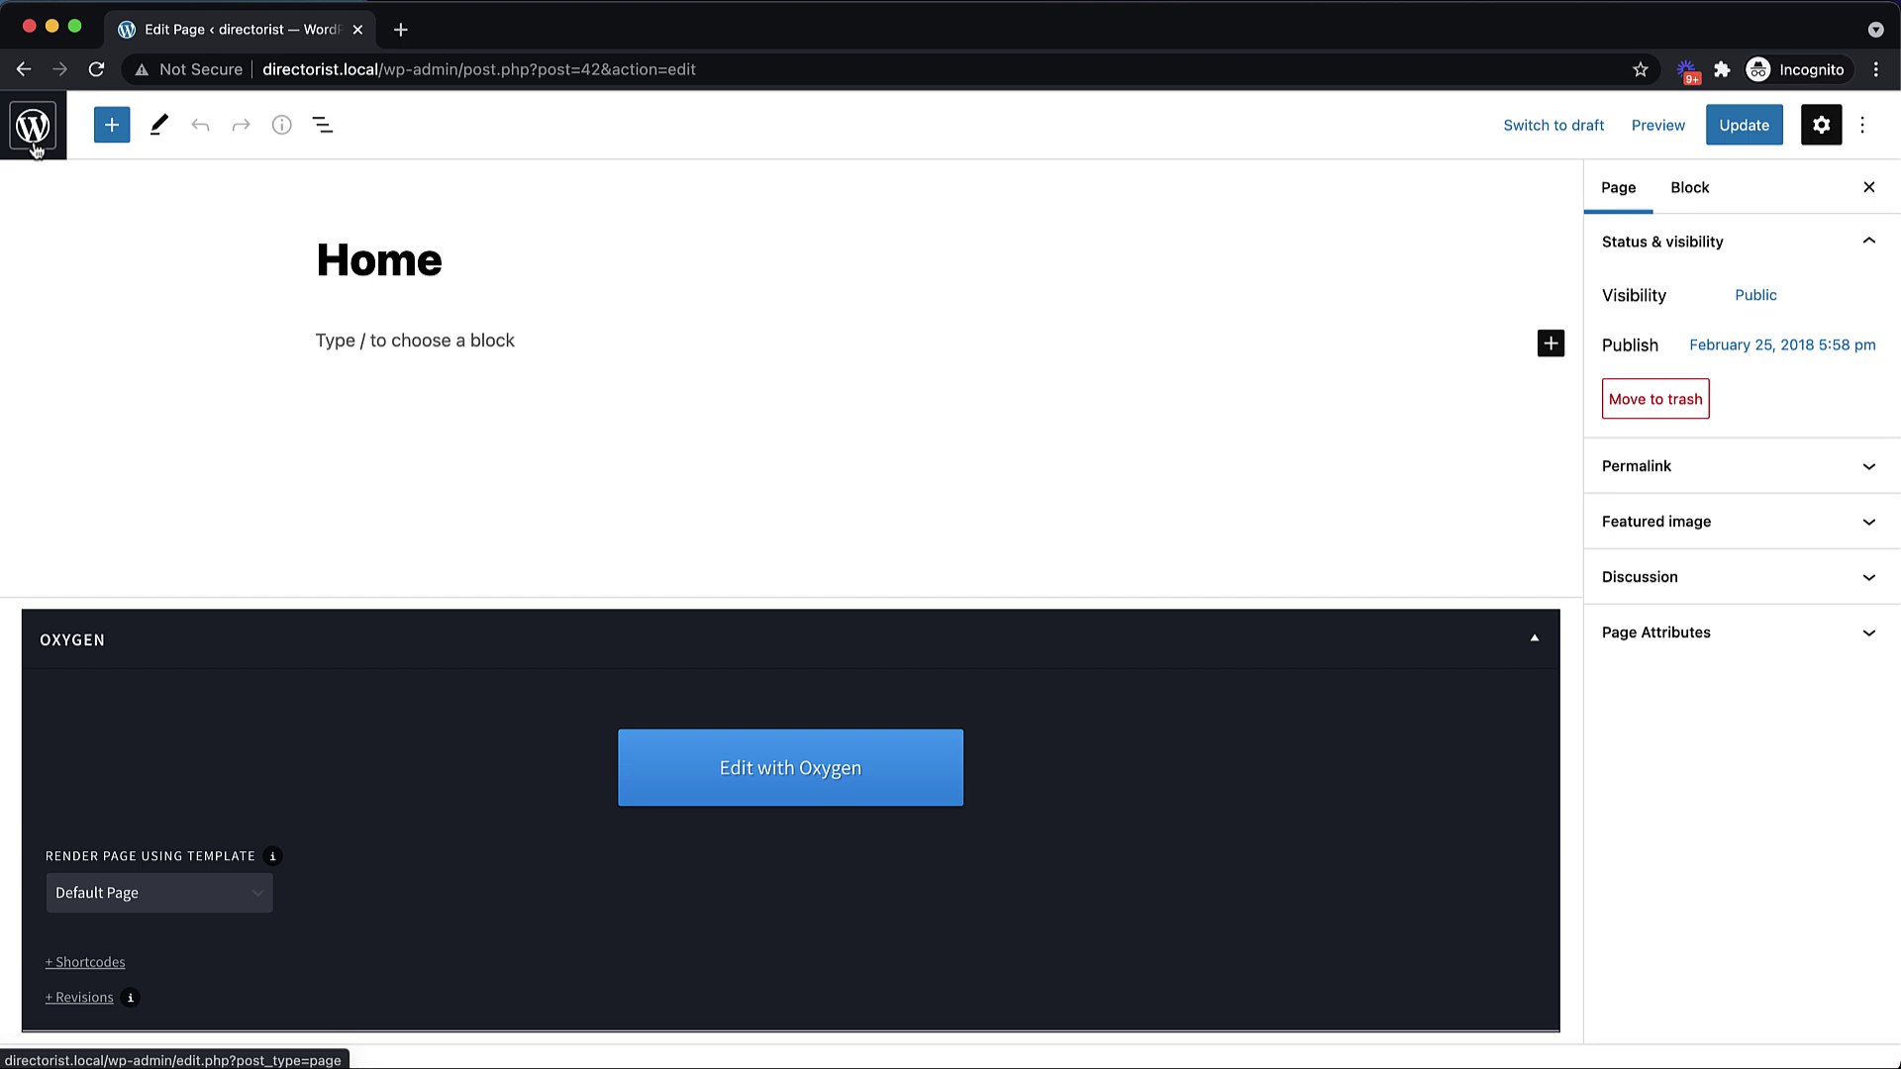
click(32, 144)
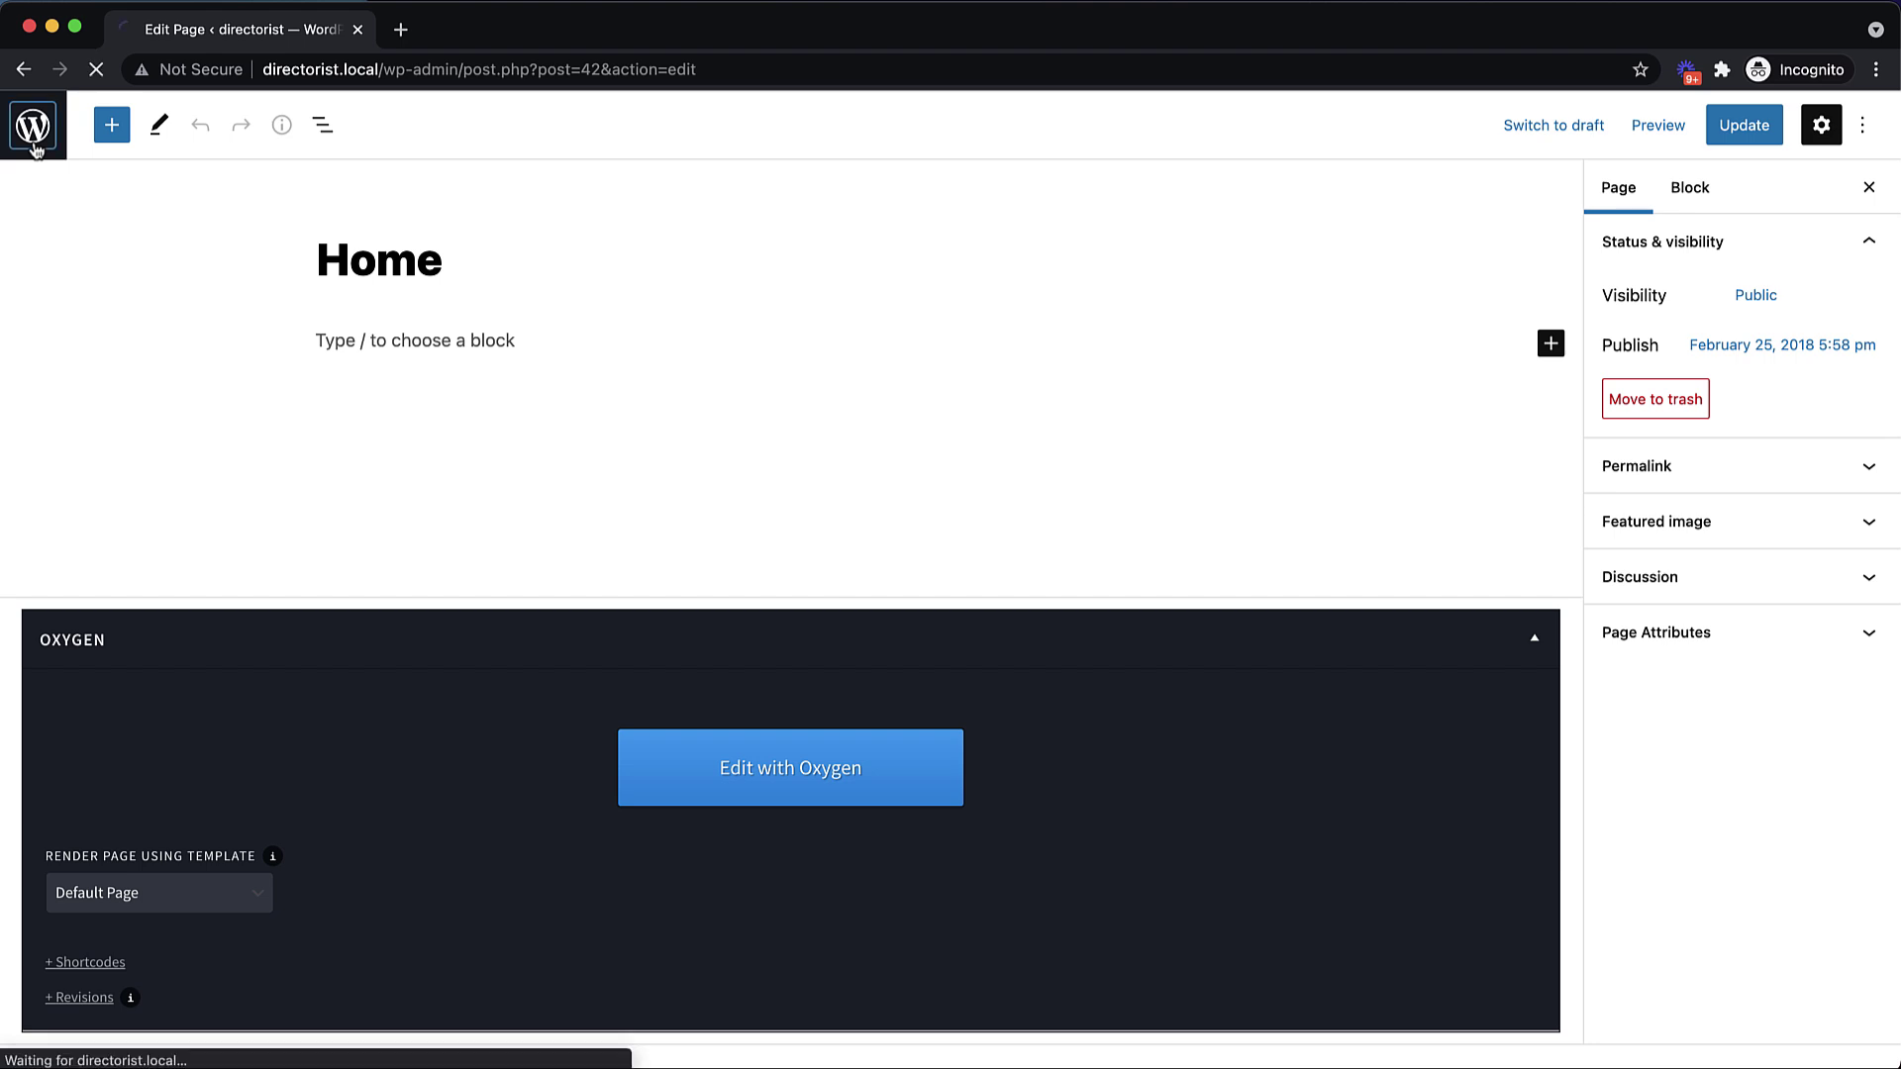
- Open Oxygen > Templates and start a new template
mouse_move(104, 707)
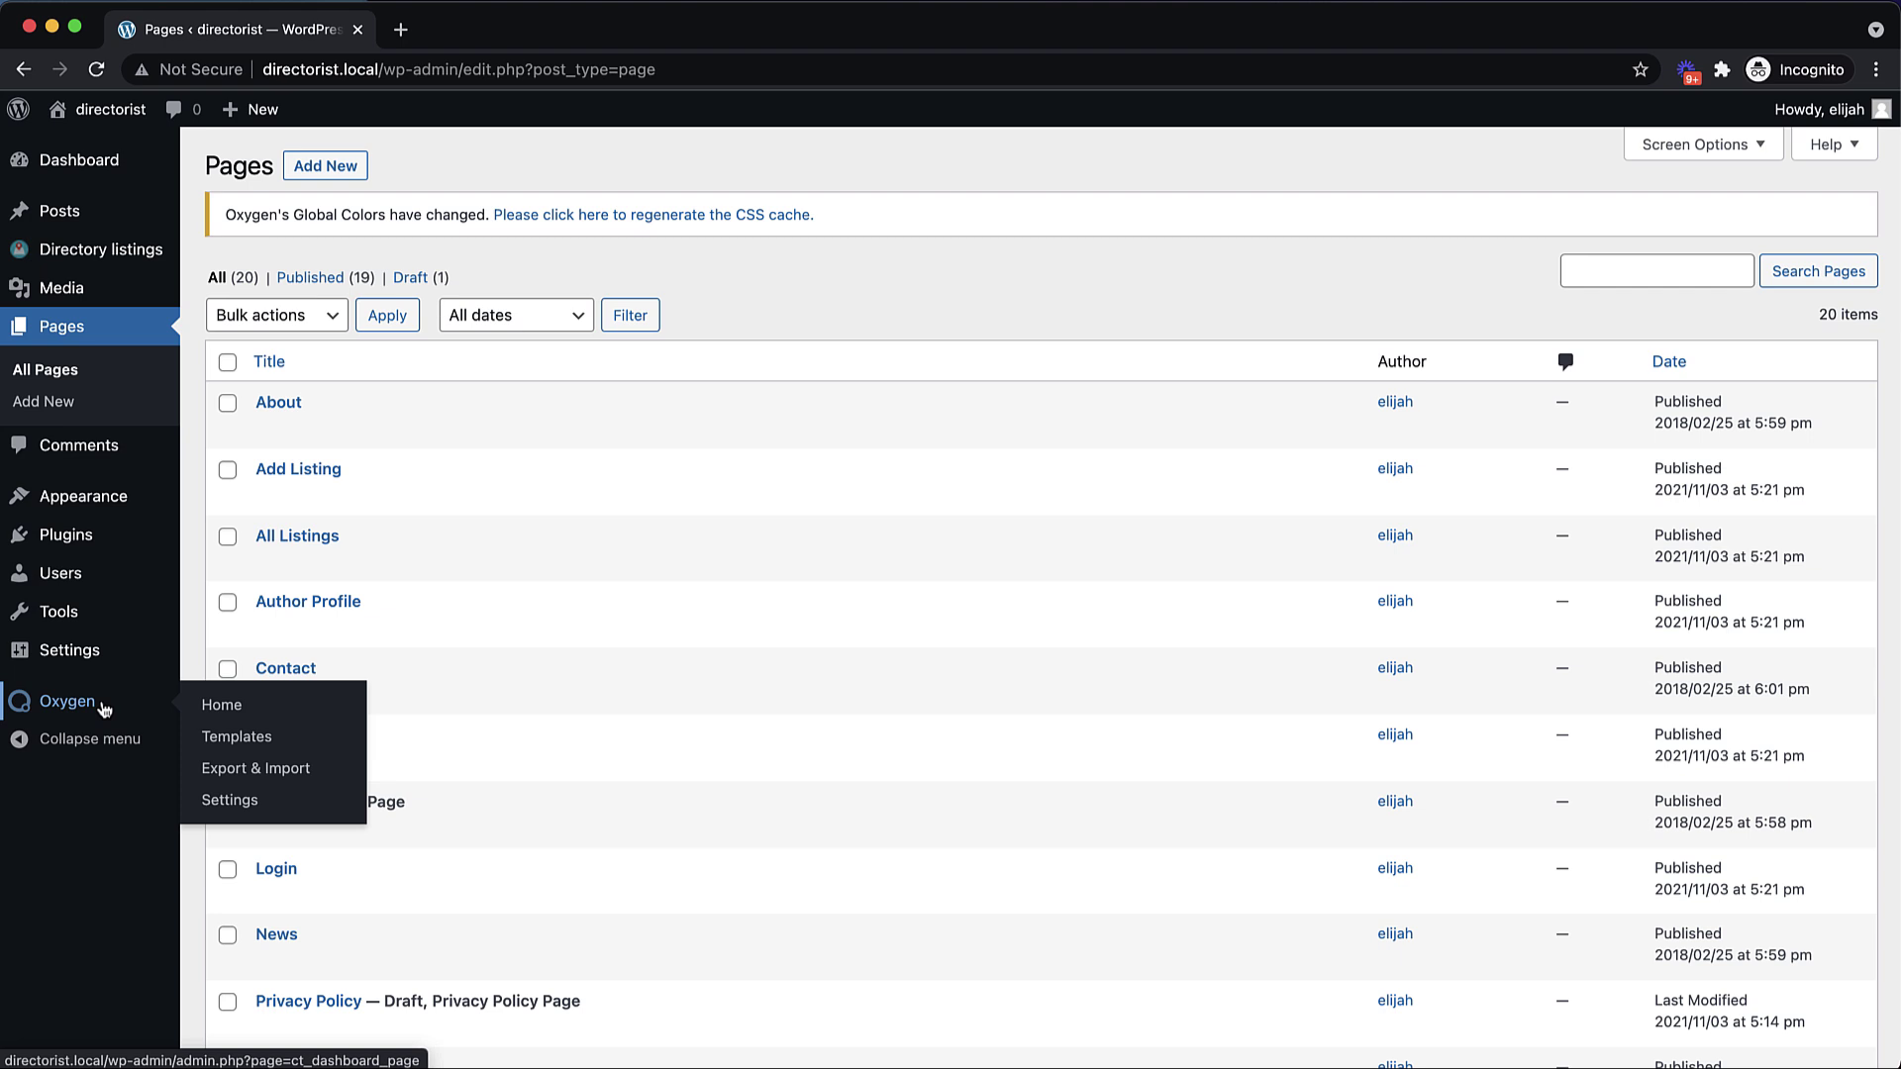
click(240, 737)
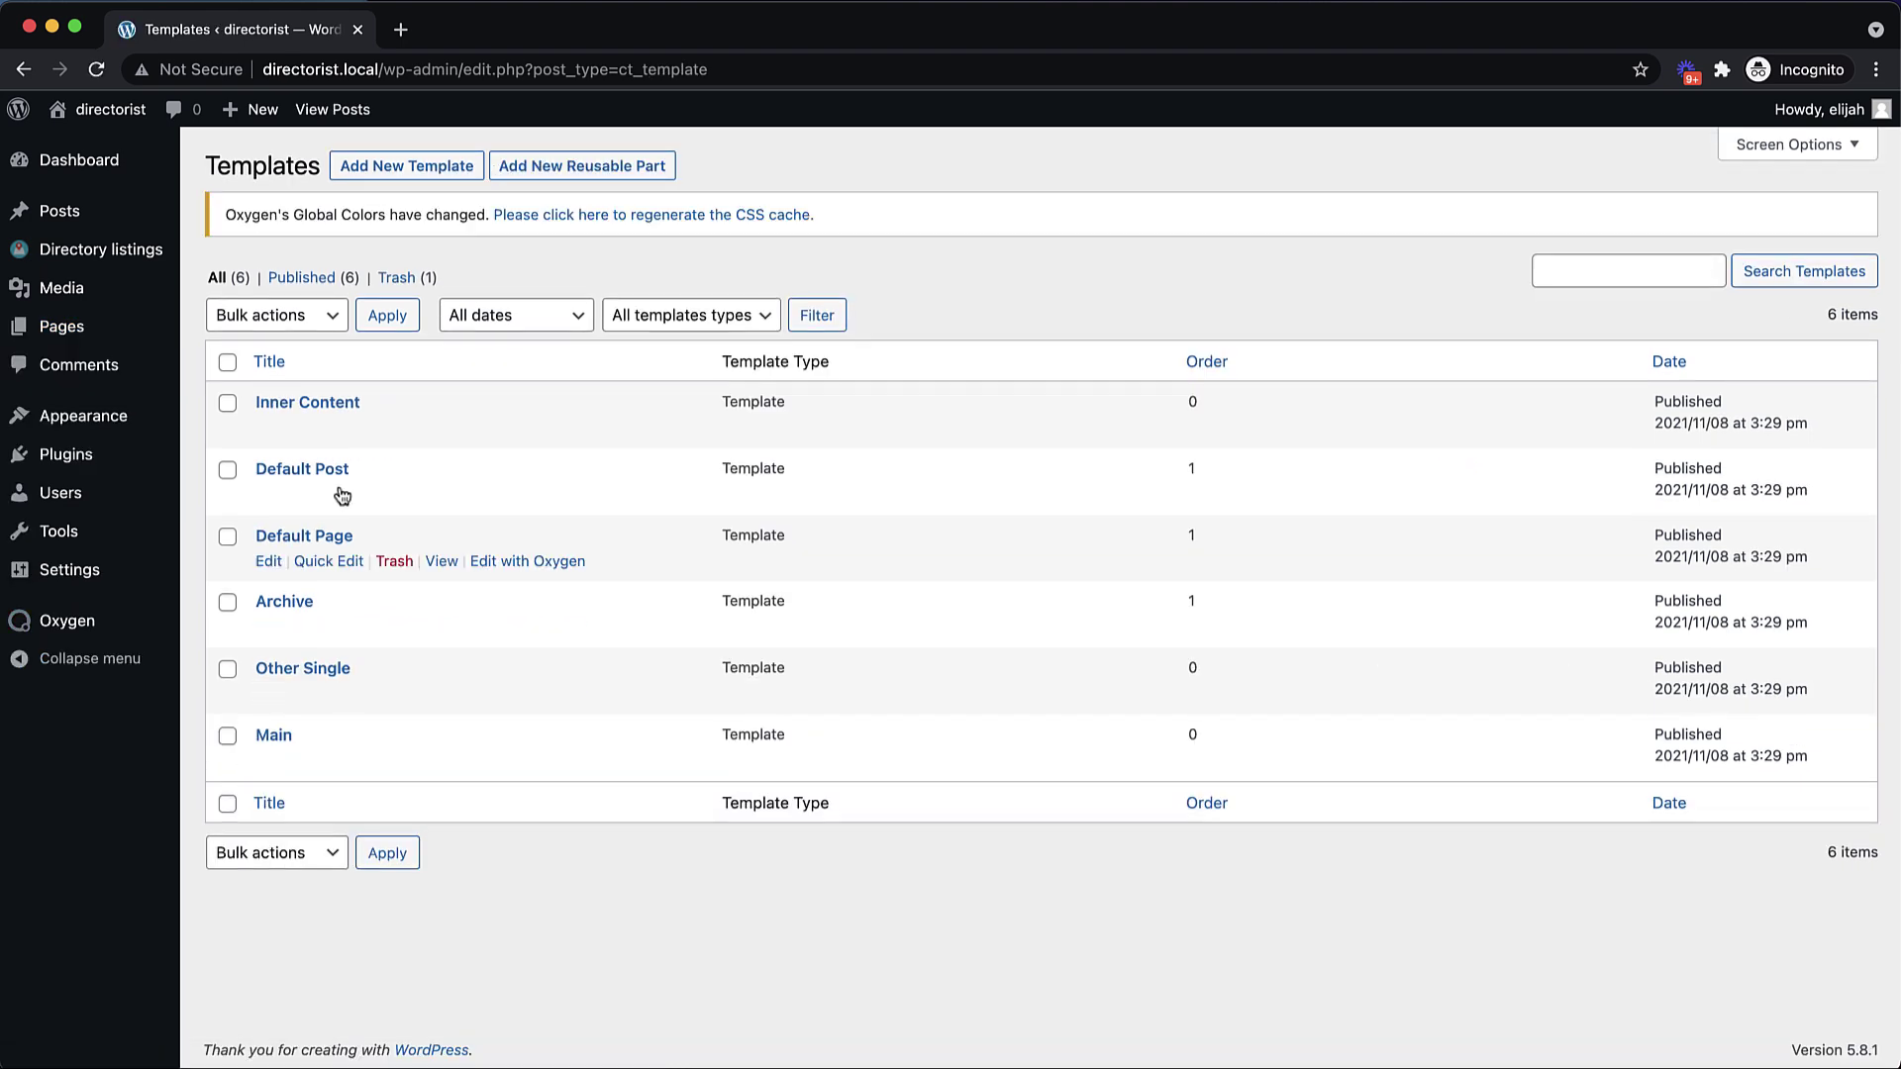
click(439, 166)
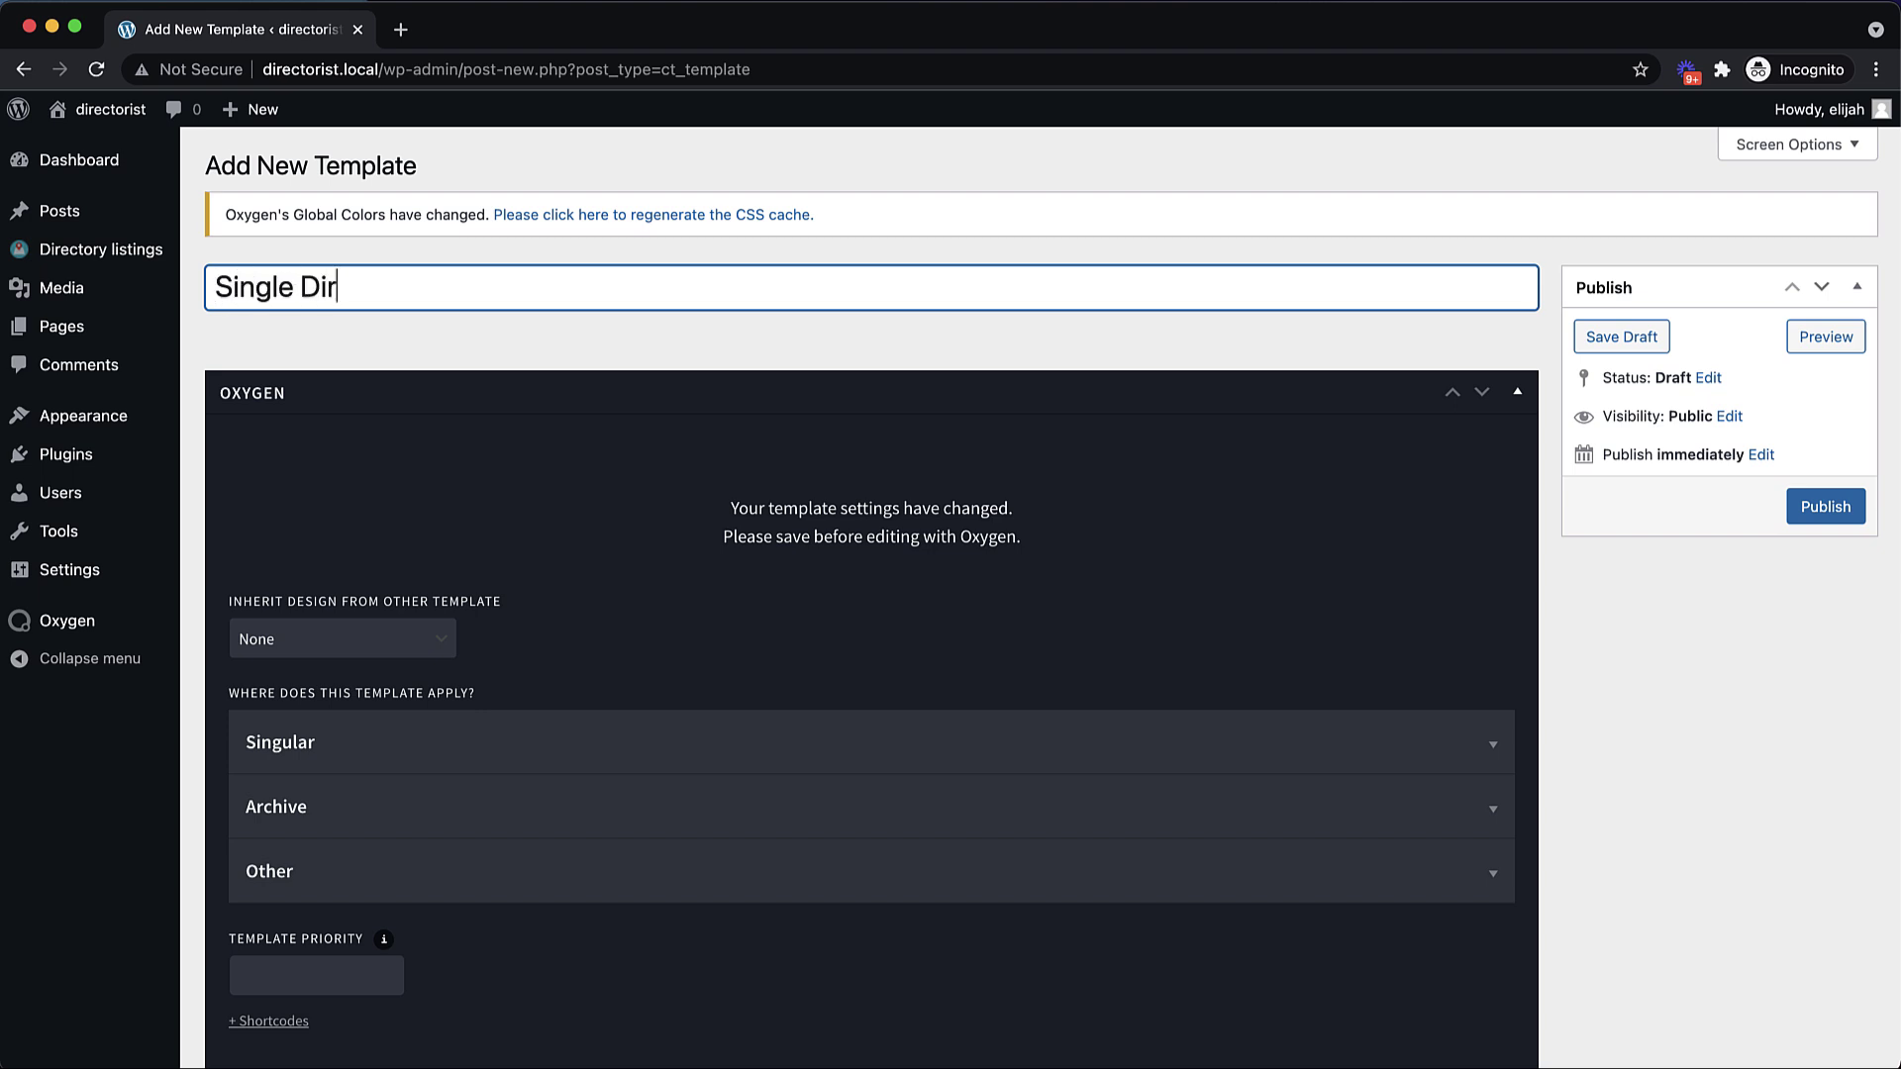
- Apply the Single Directory Listing template to Directory listings with priority 10, and publish
click(416, 645)
key(Escape)
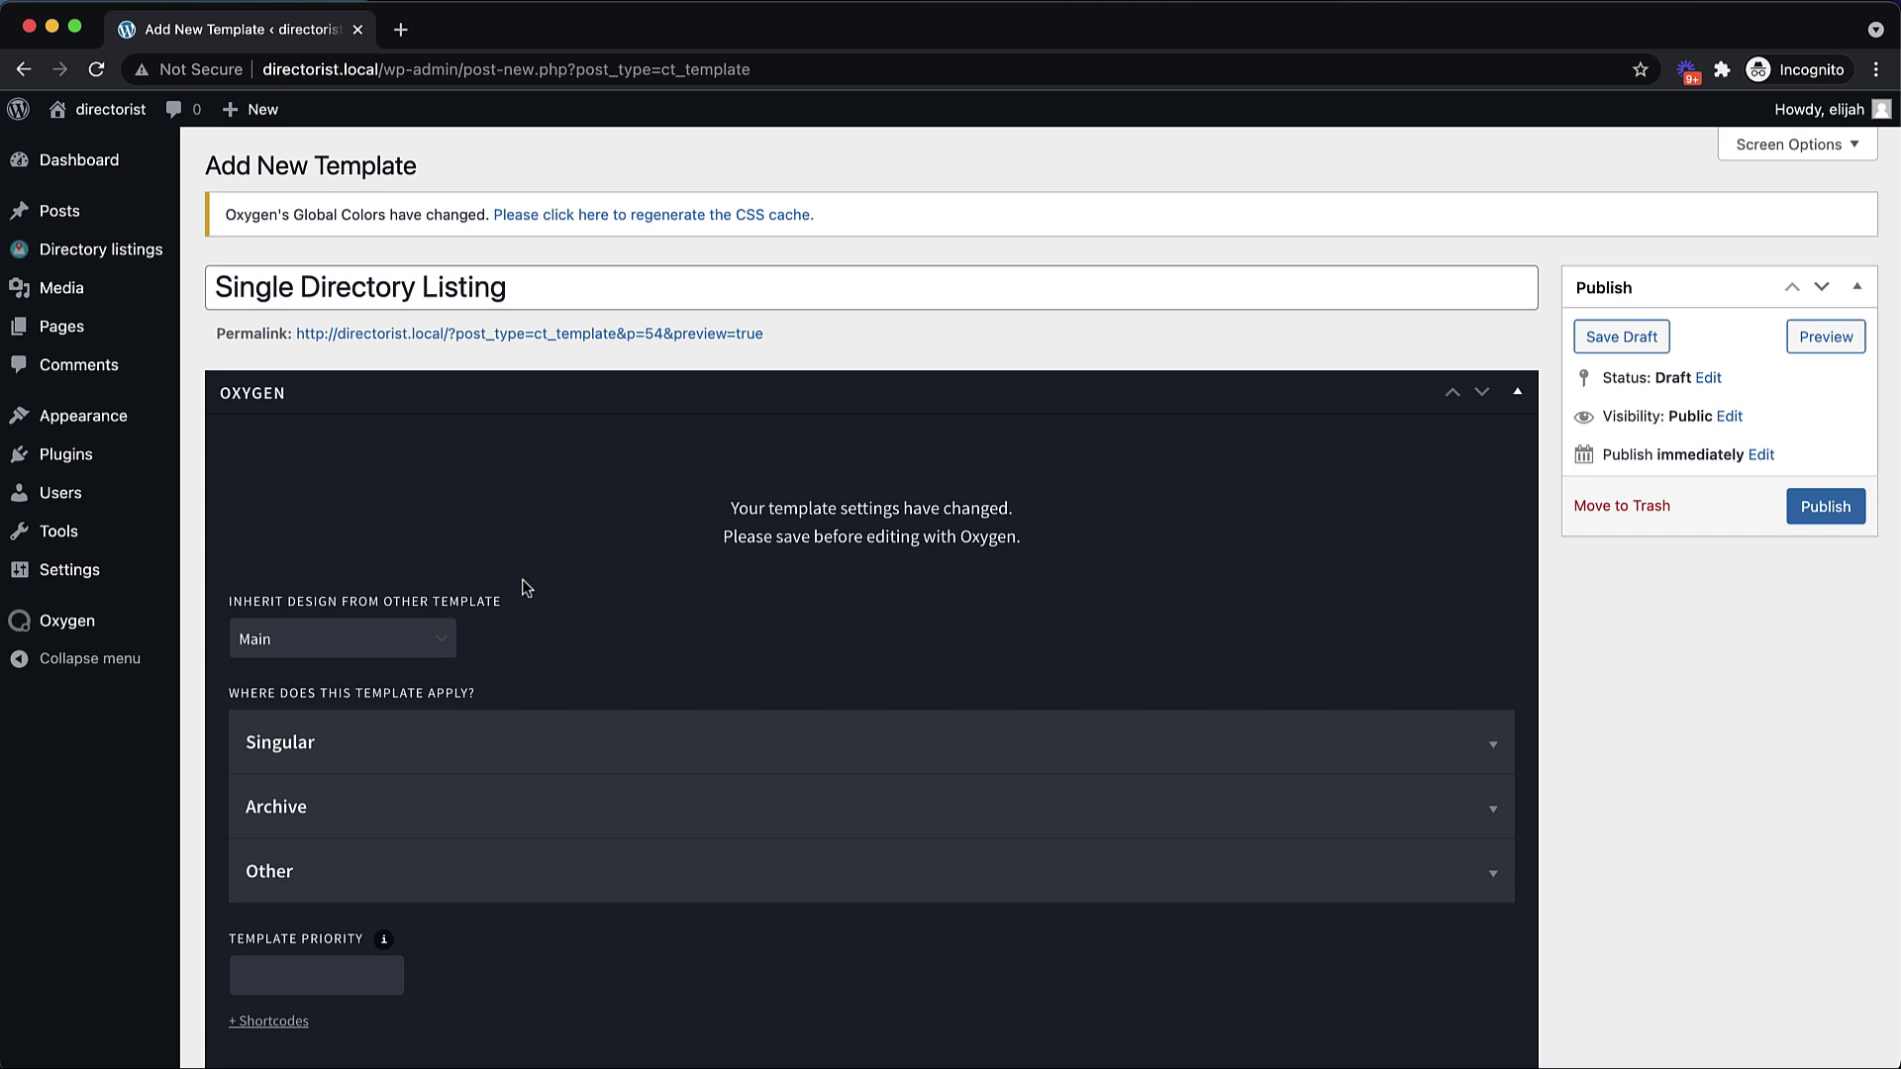
scroll(526, 588, down, 2)
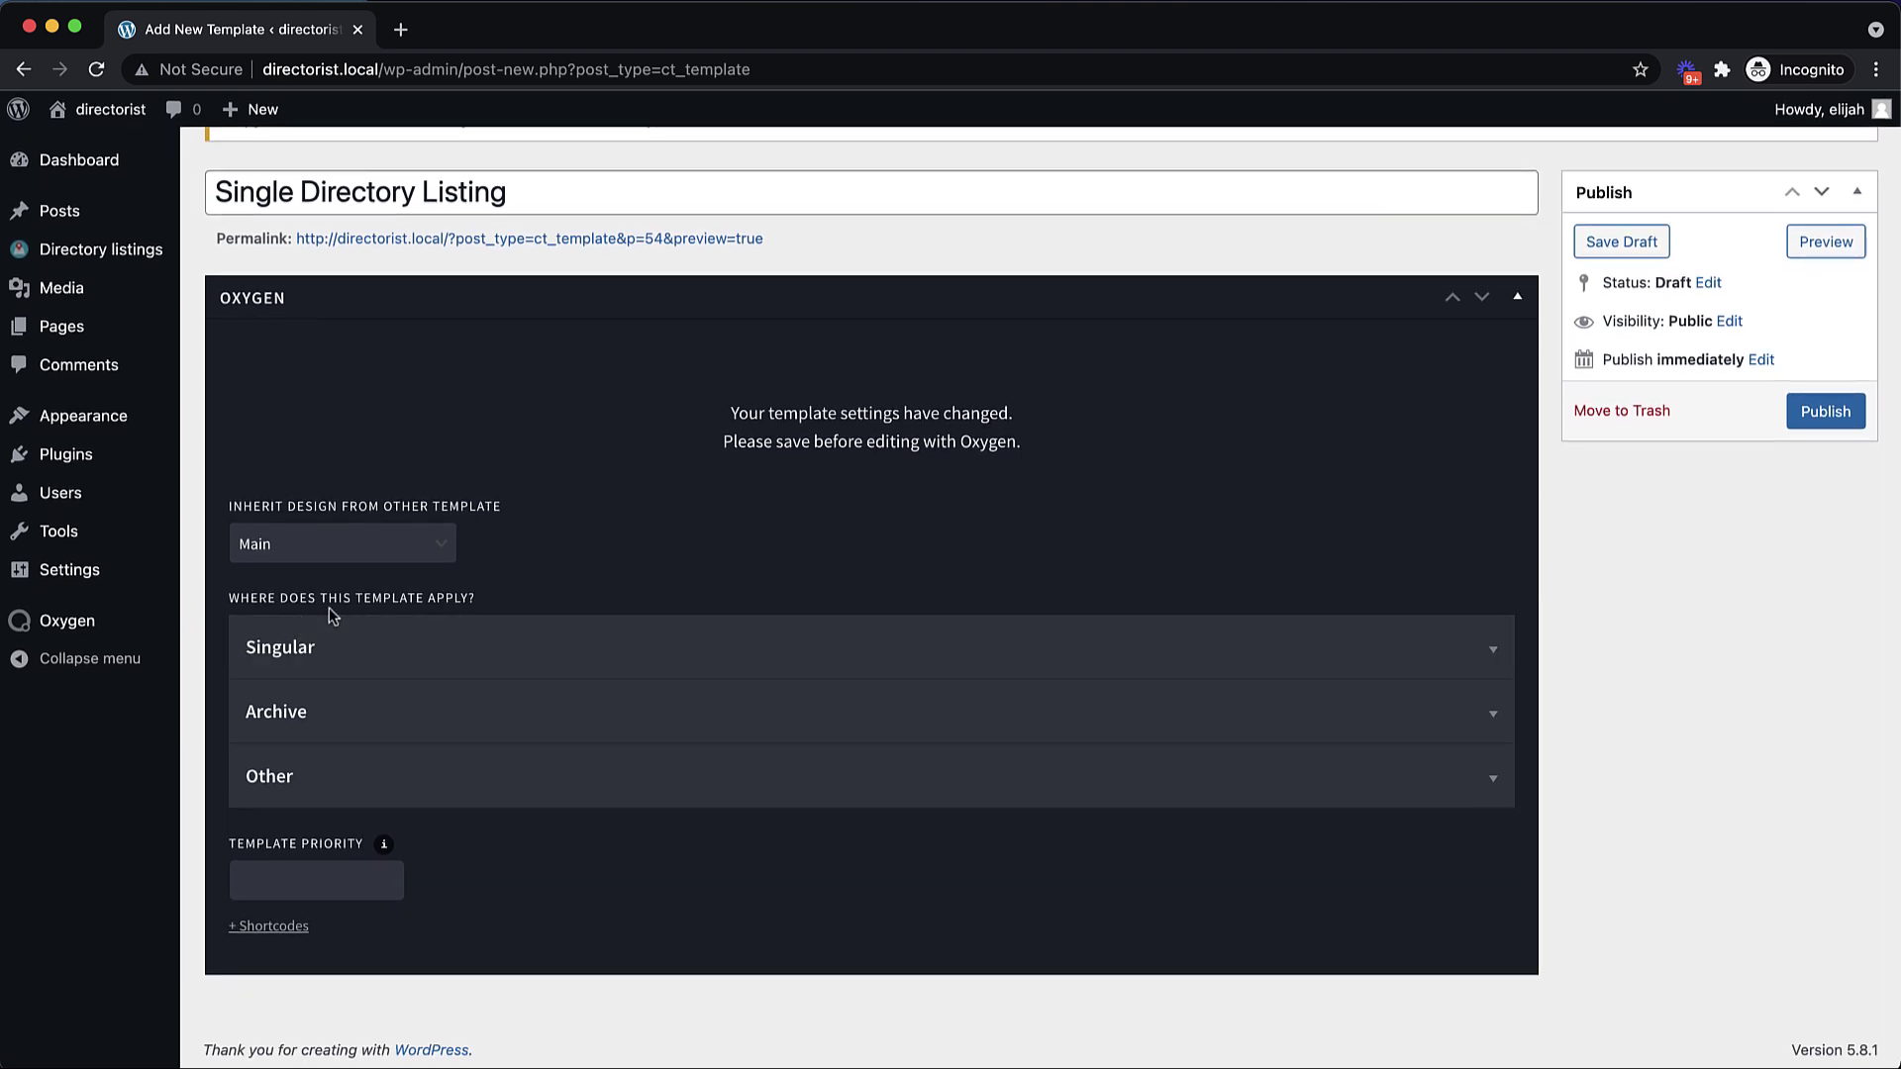
click(471, 639)
scroll(575, 616, down, 3)
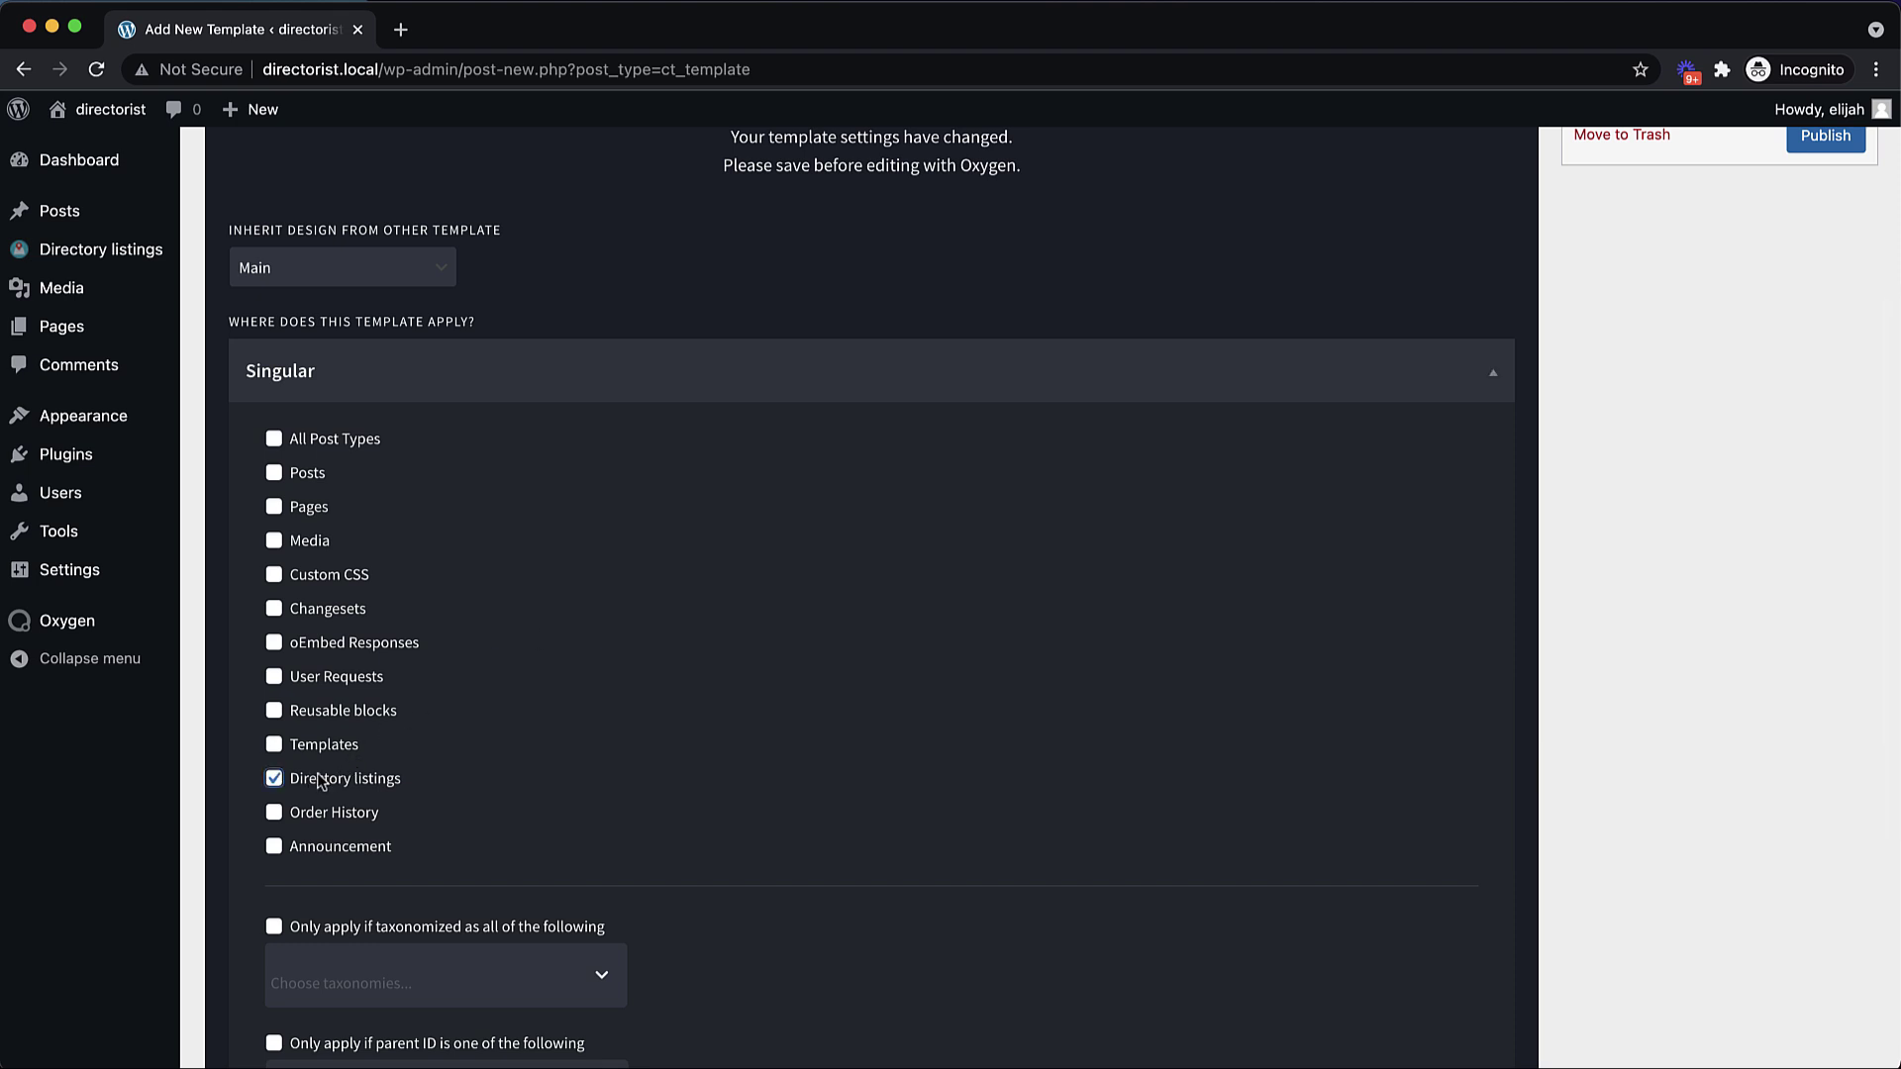
scroll(919, 701, down, 5)
click(350, 879)
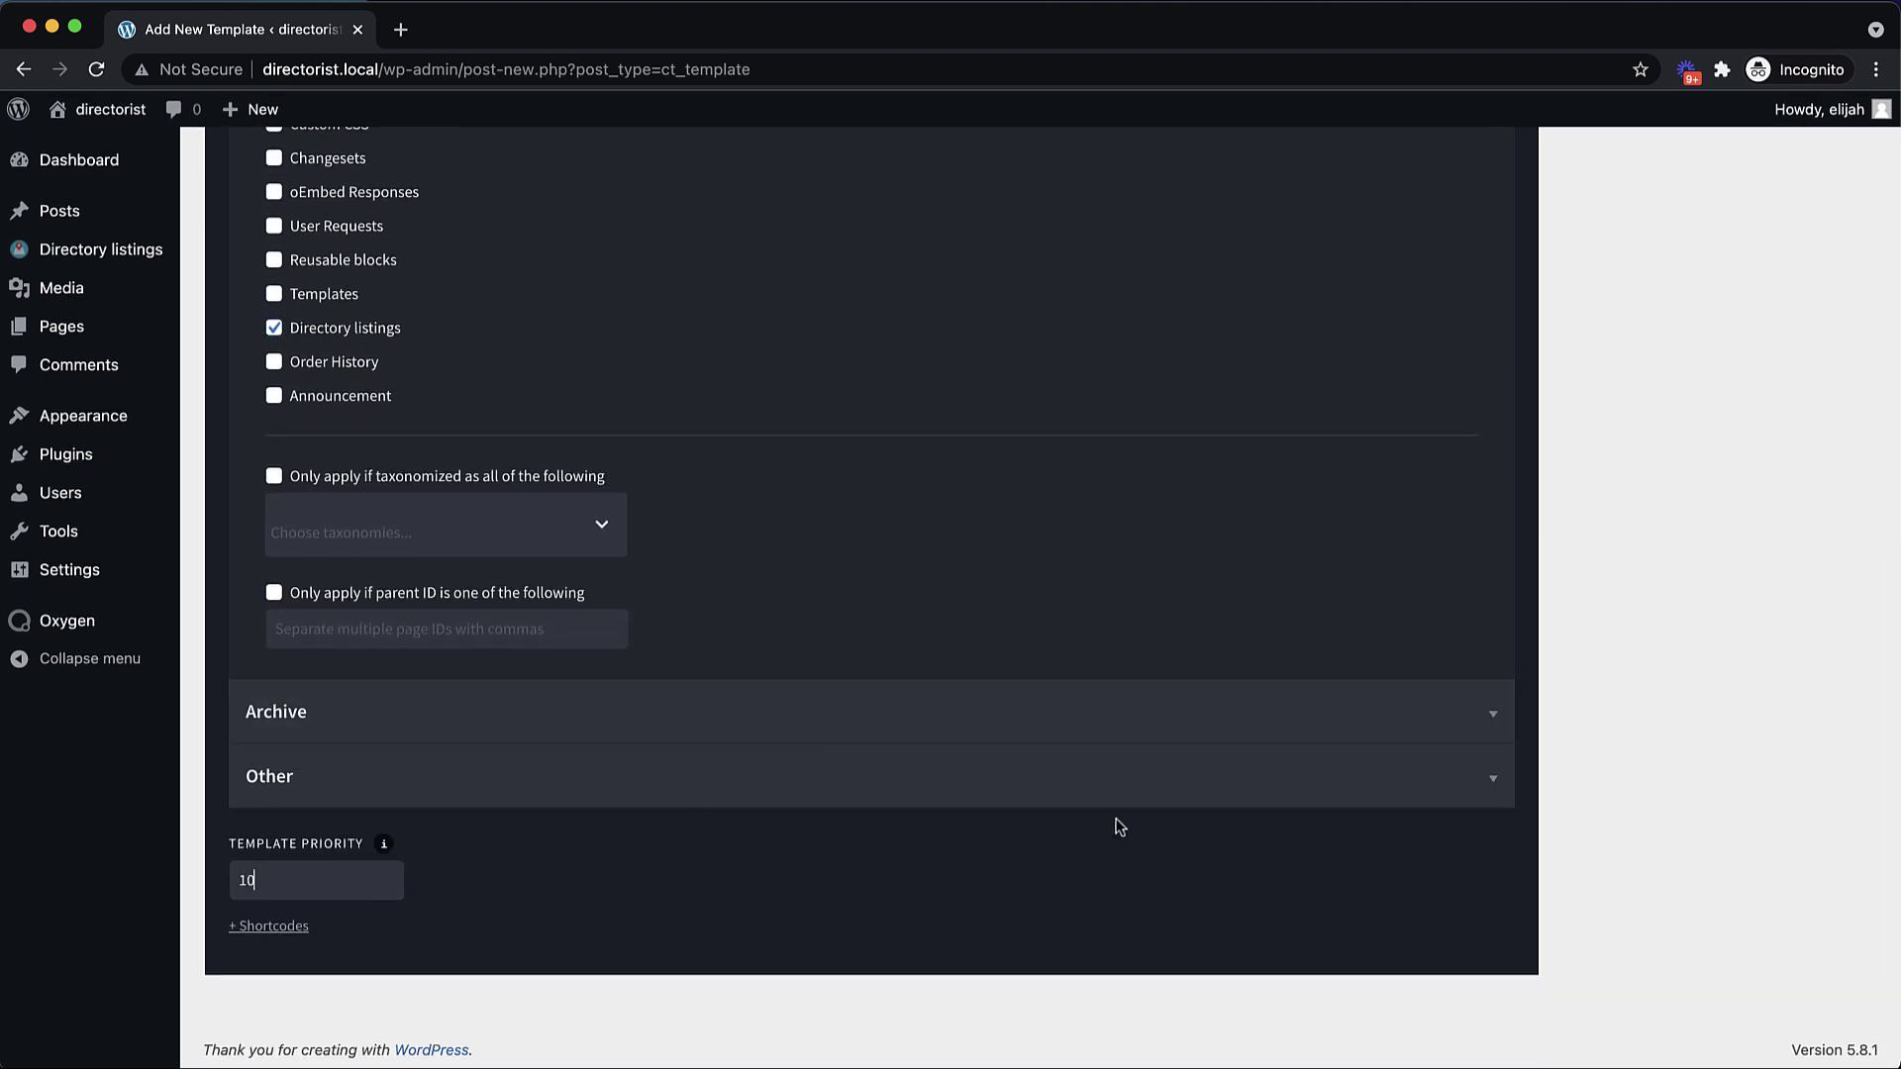
scroll(1118, 826, up, 10)
click(1810, 513)
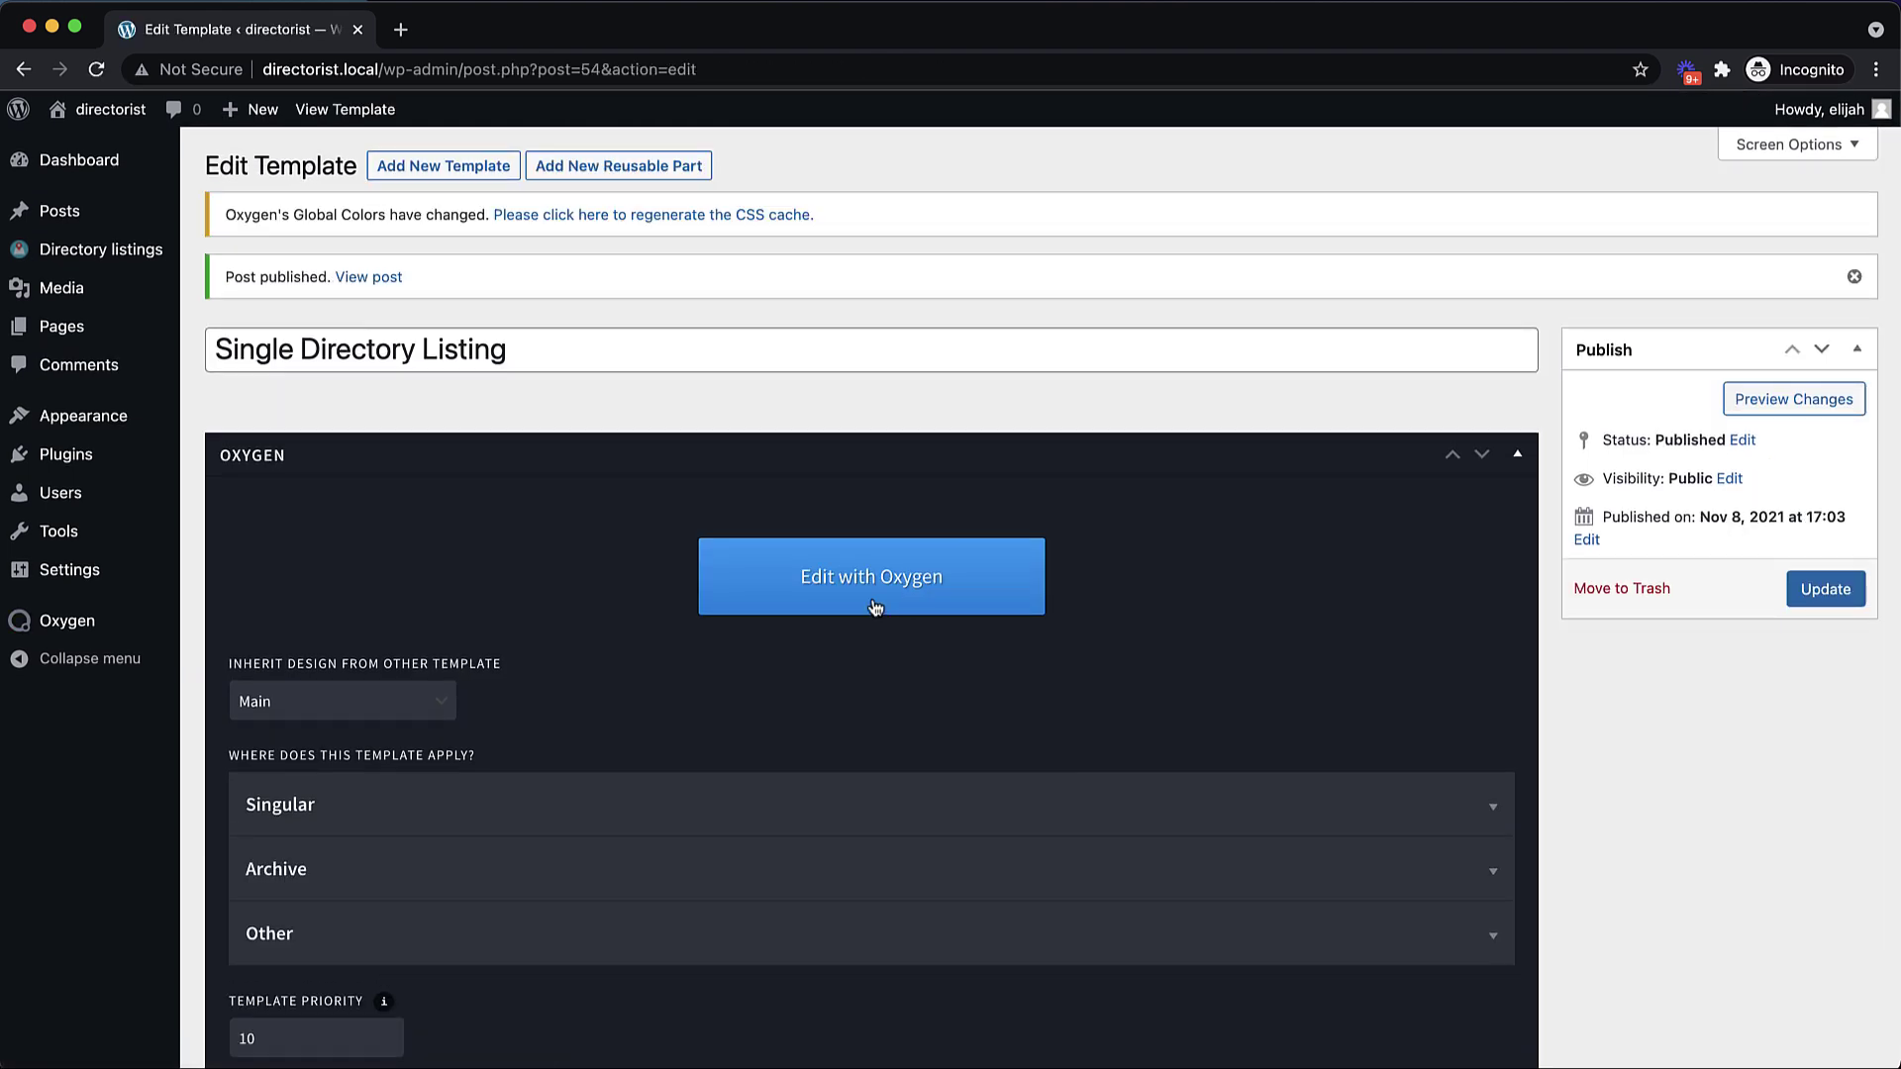
- Open the template in Oxygen and add a section with Directorist's Single Details component
click(875, 607)
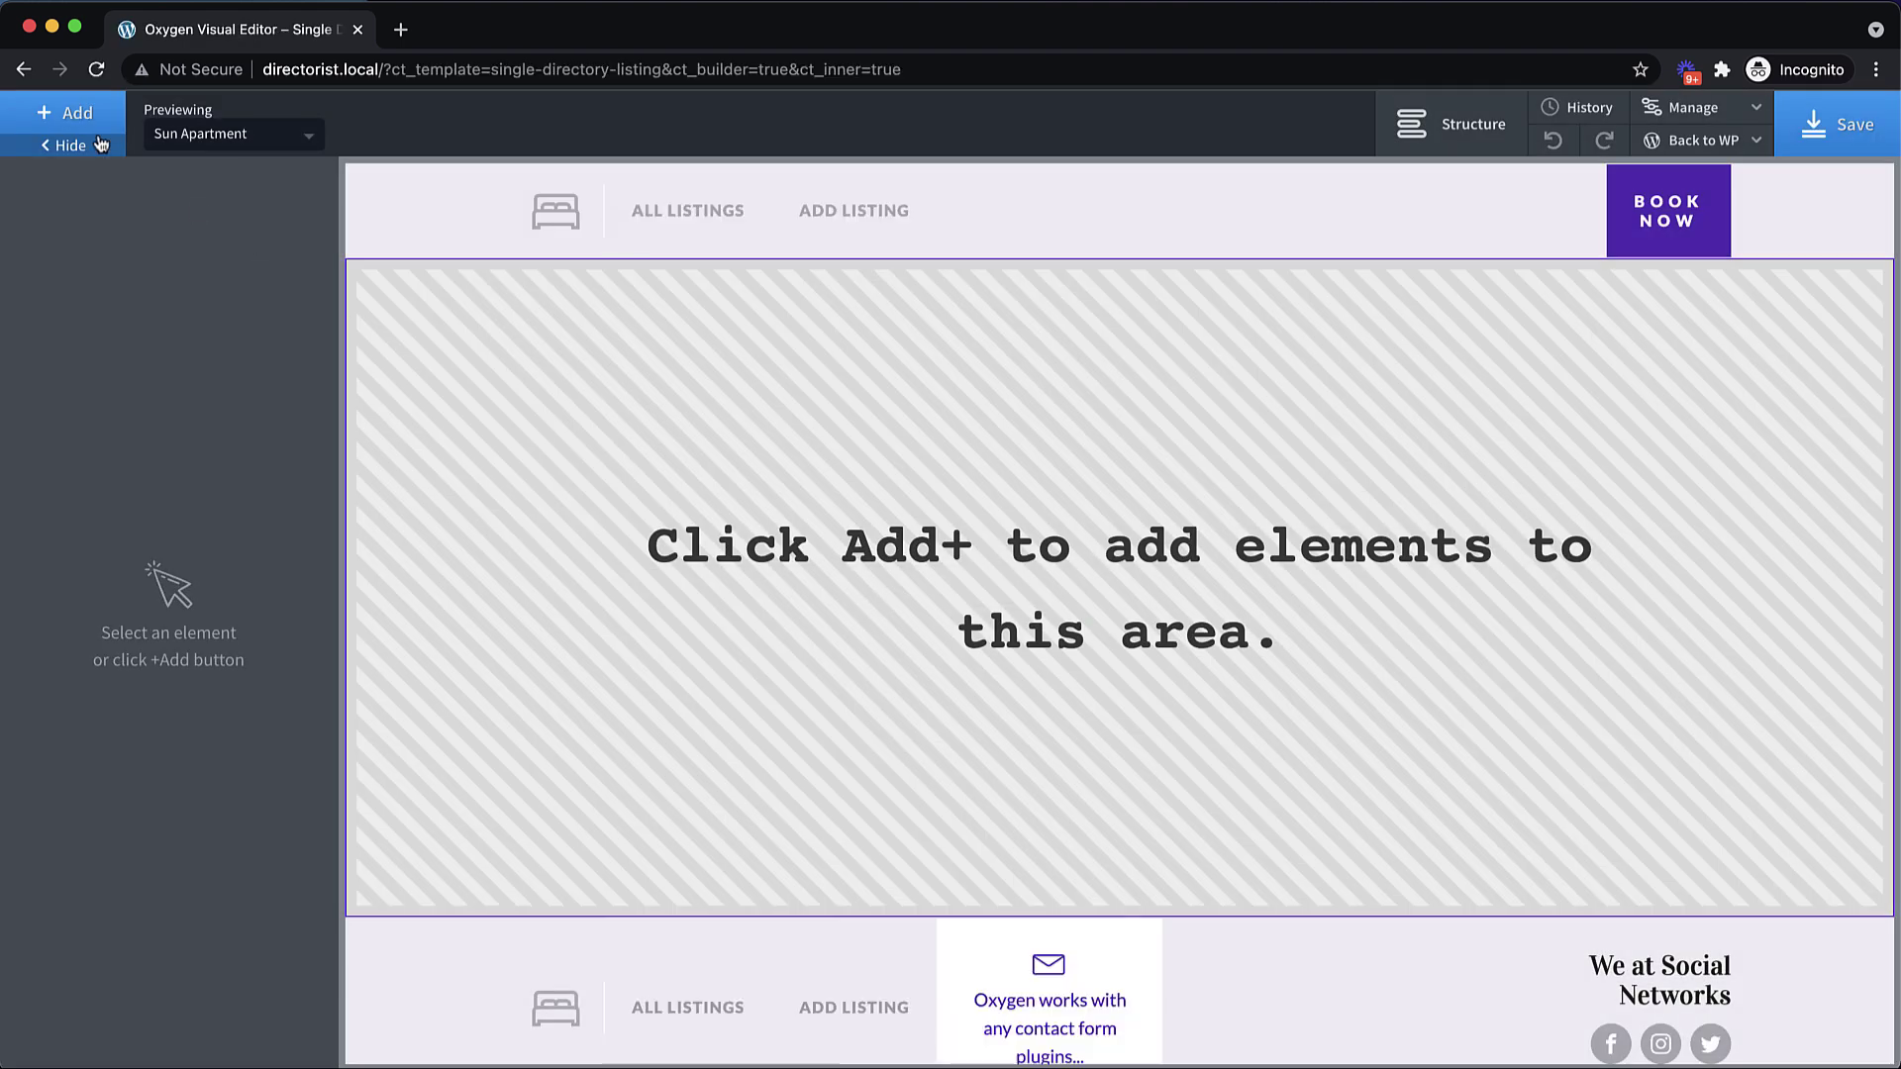
click(87, 117)
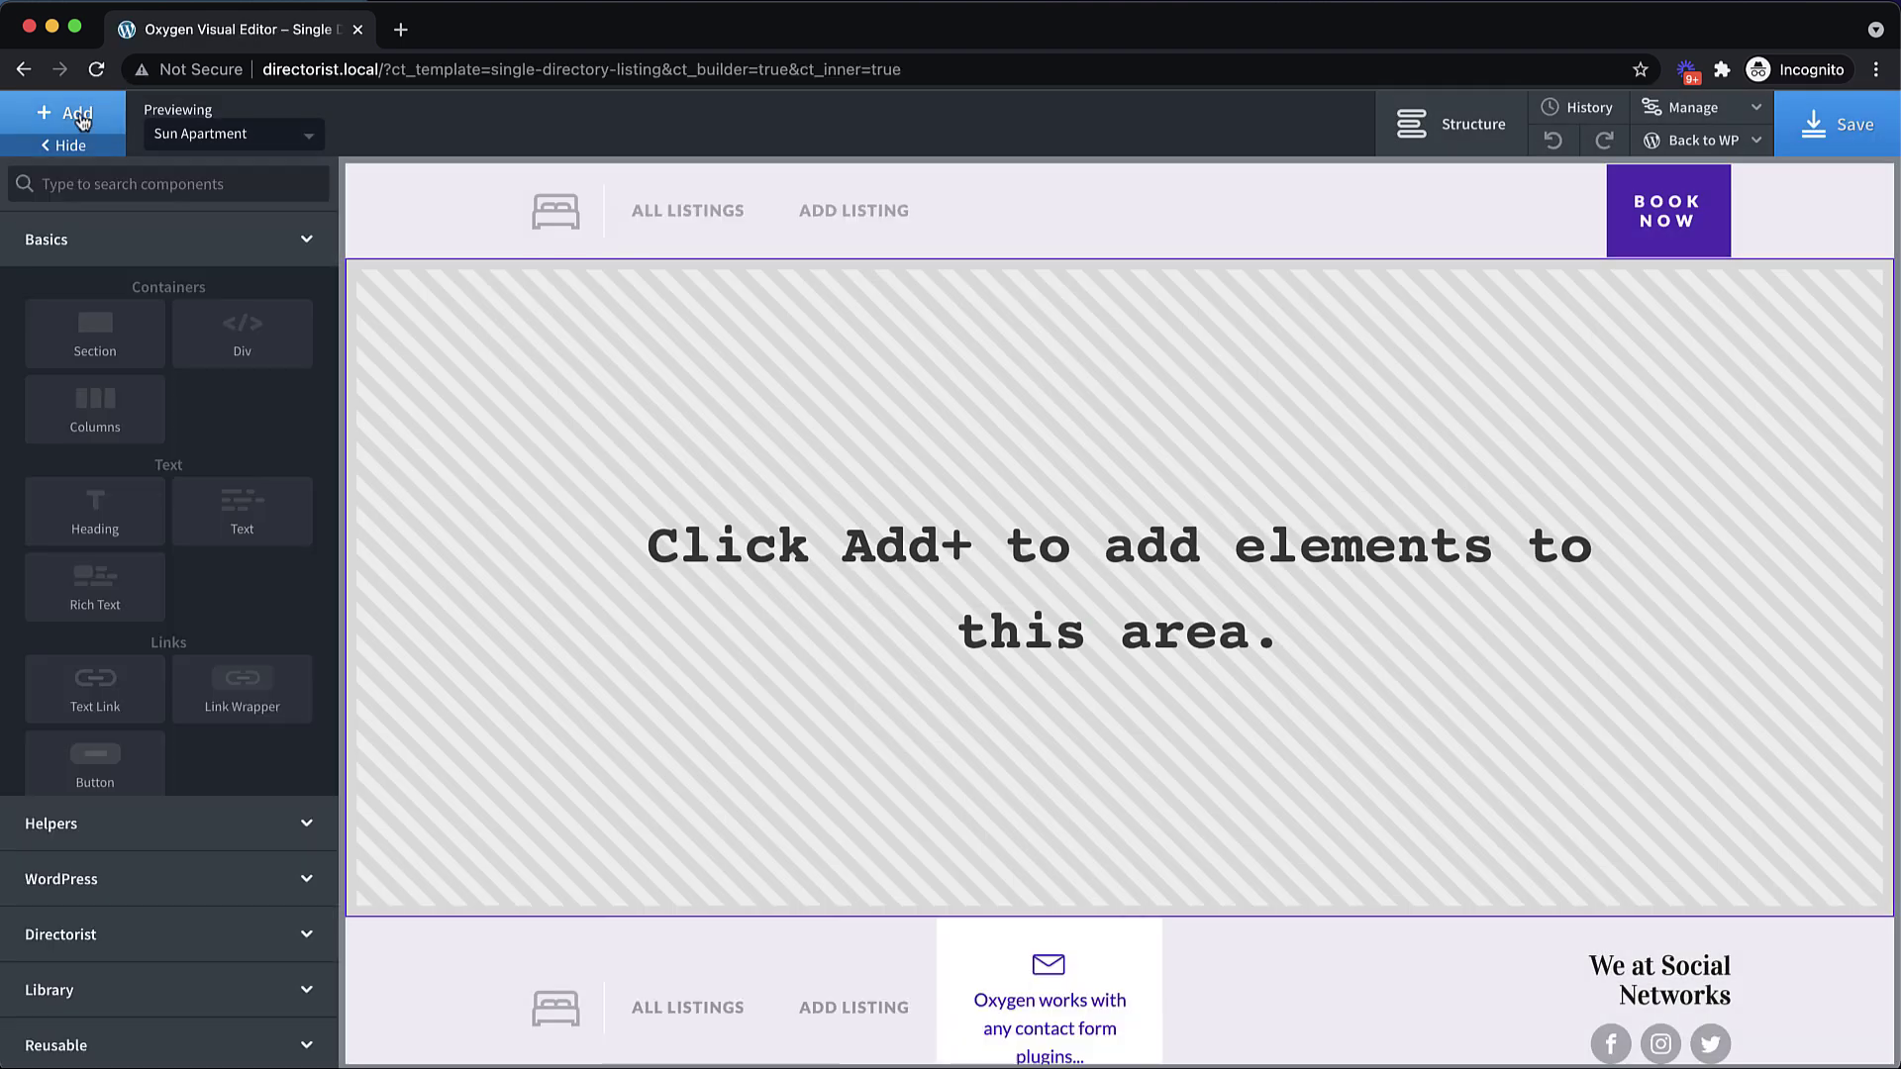
click(99, 337)
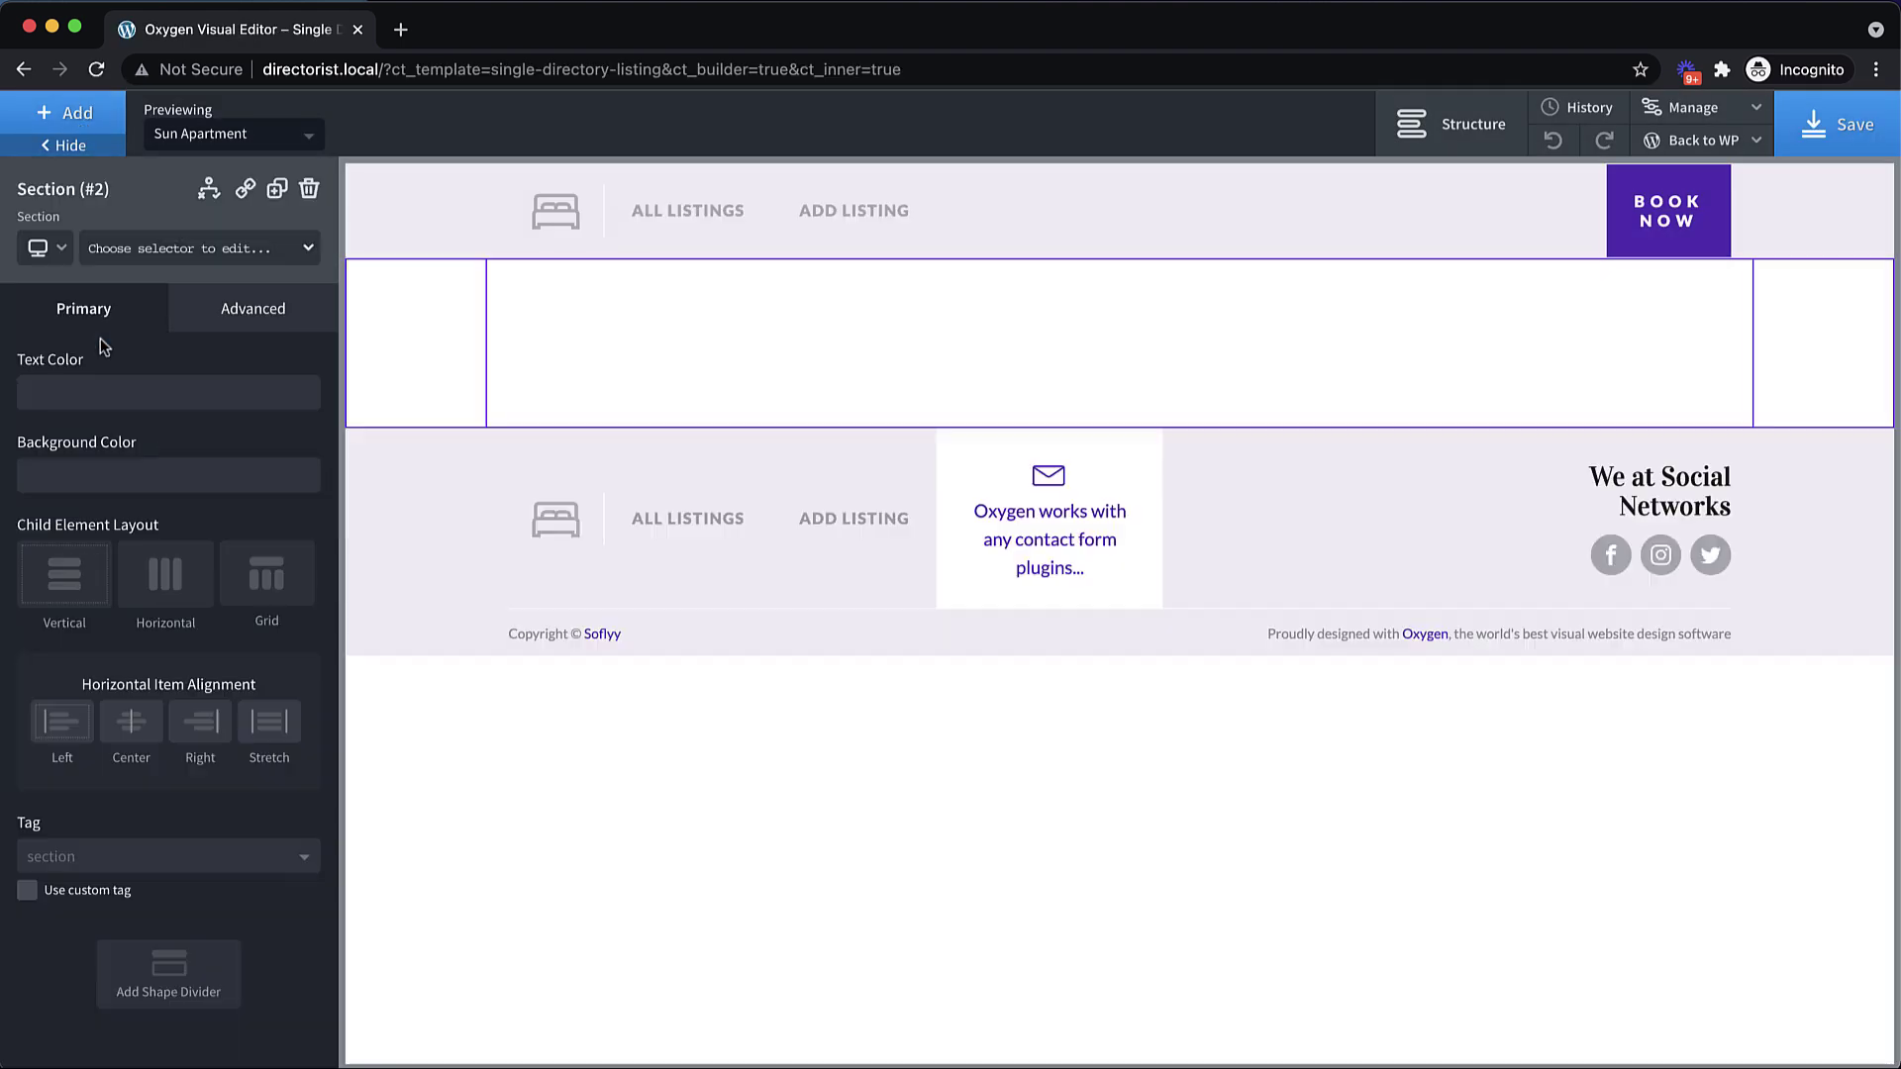
click(72, 113)
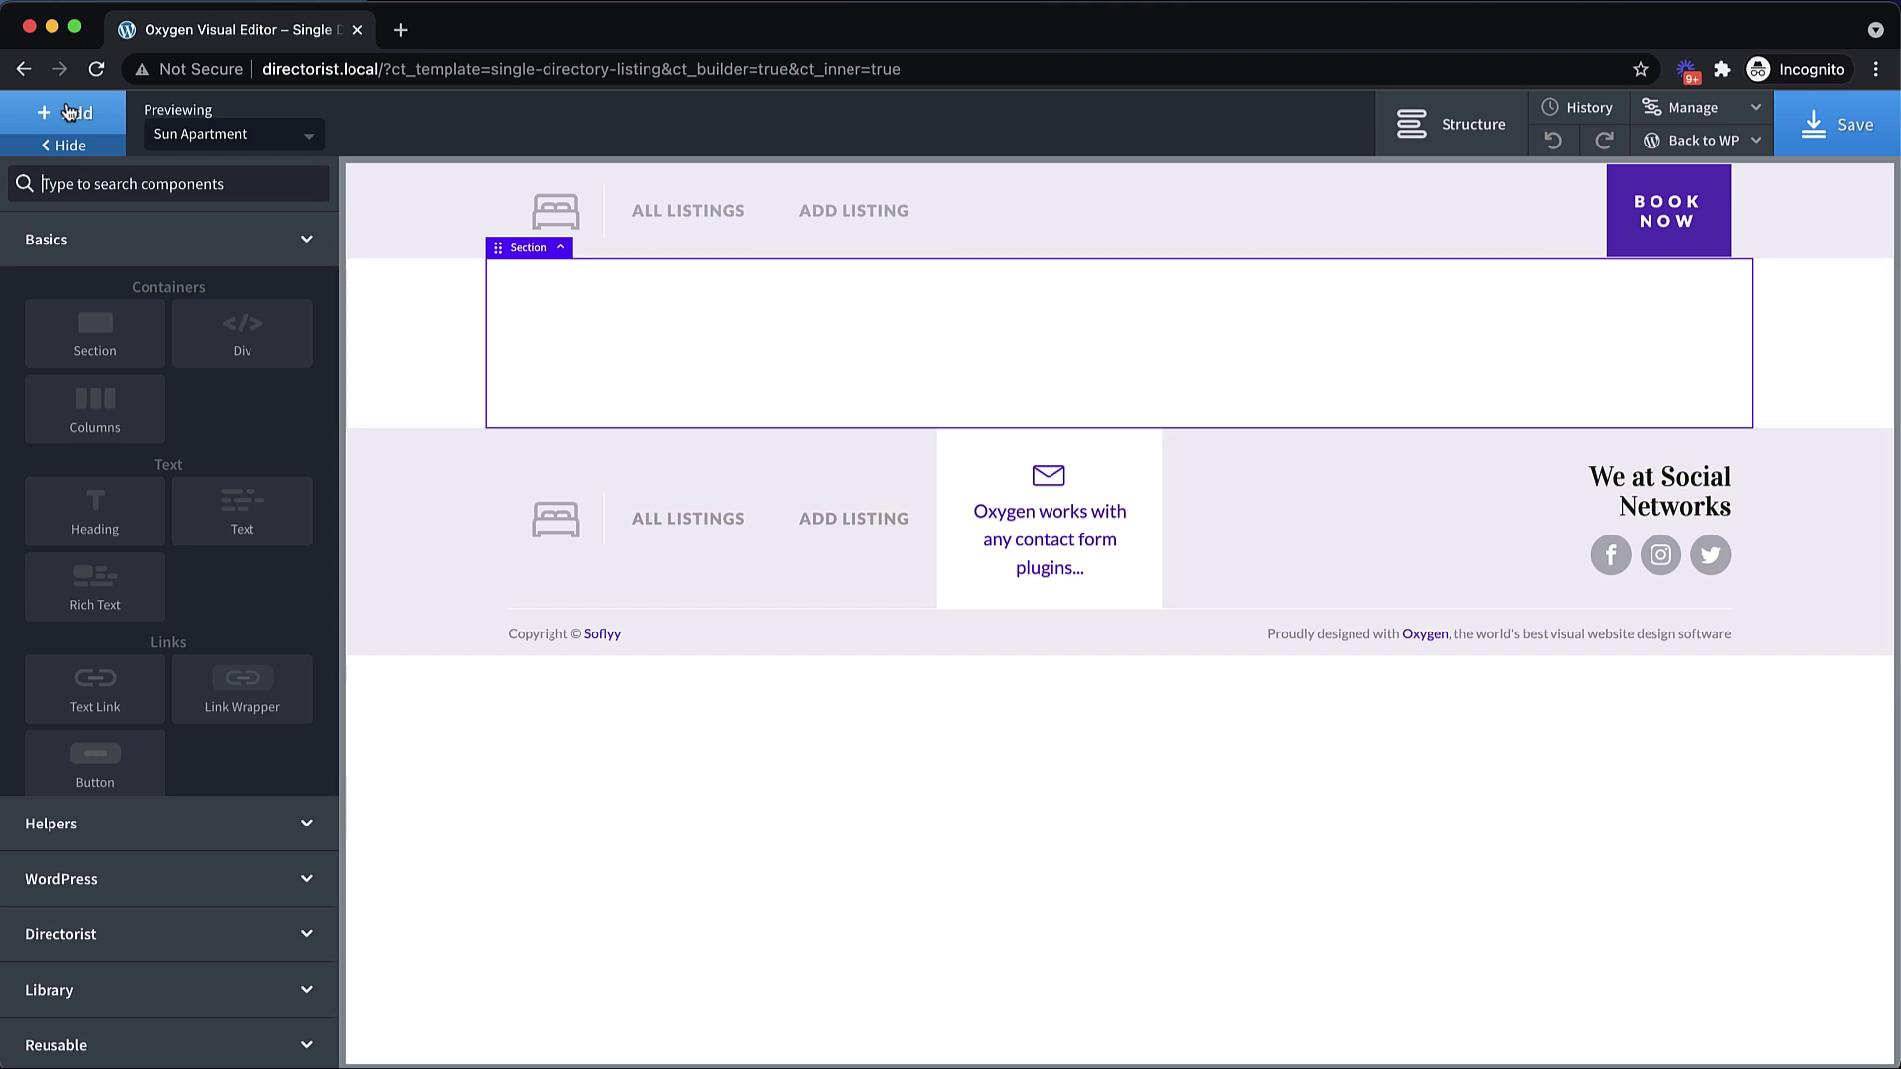
click(91, 931)
scroll(220, 551, down, 3)
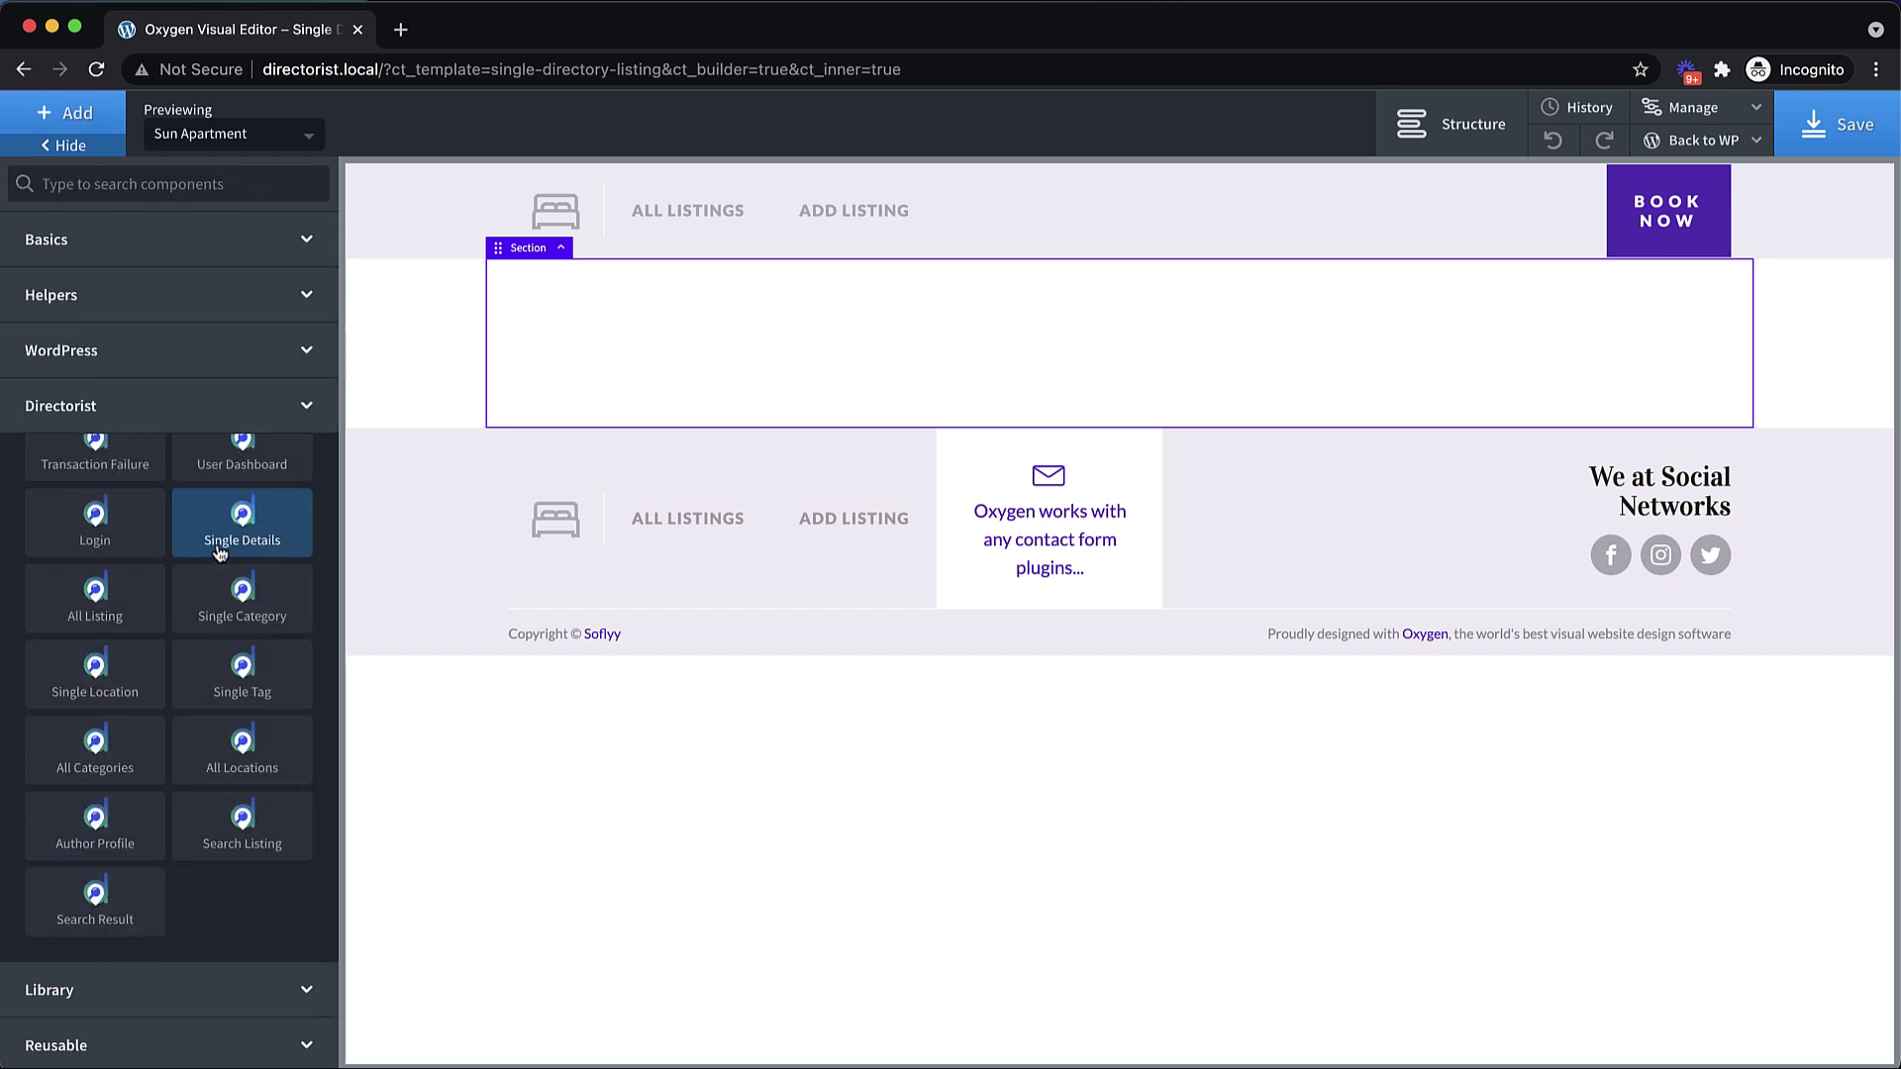
click(220, 552)
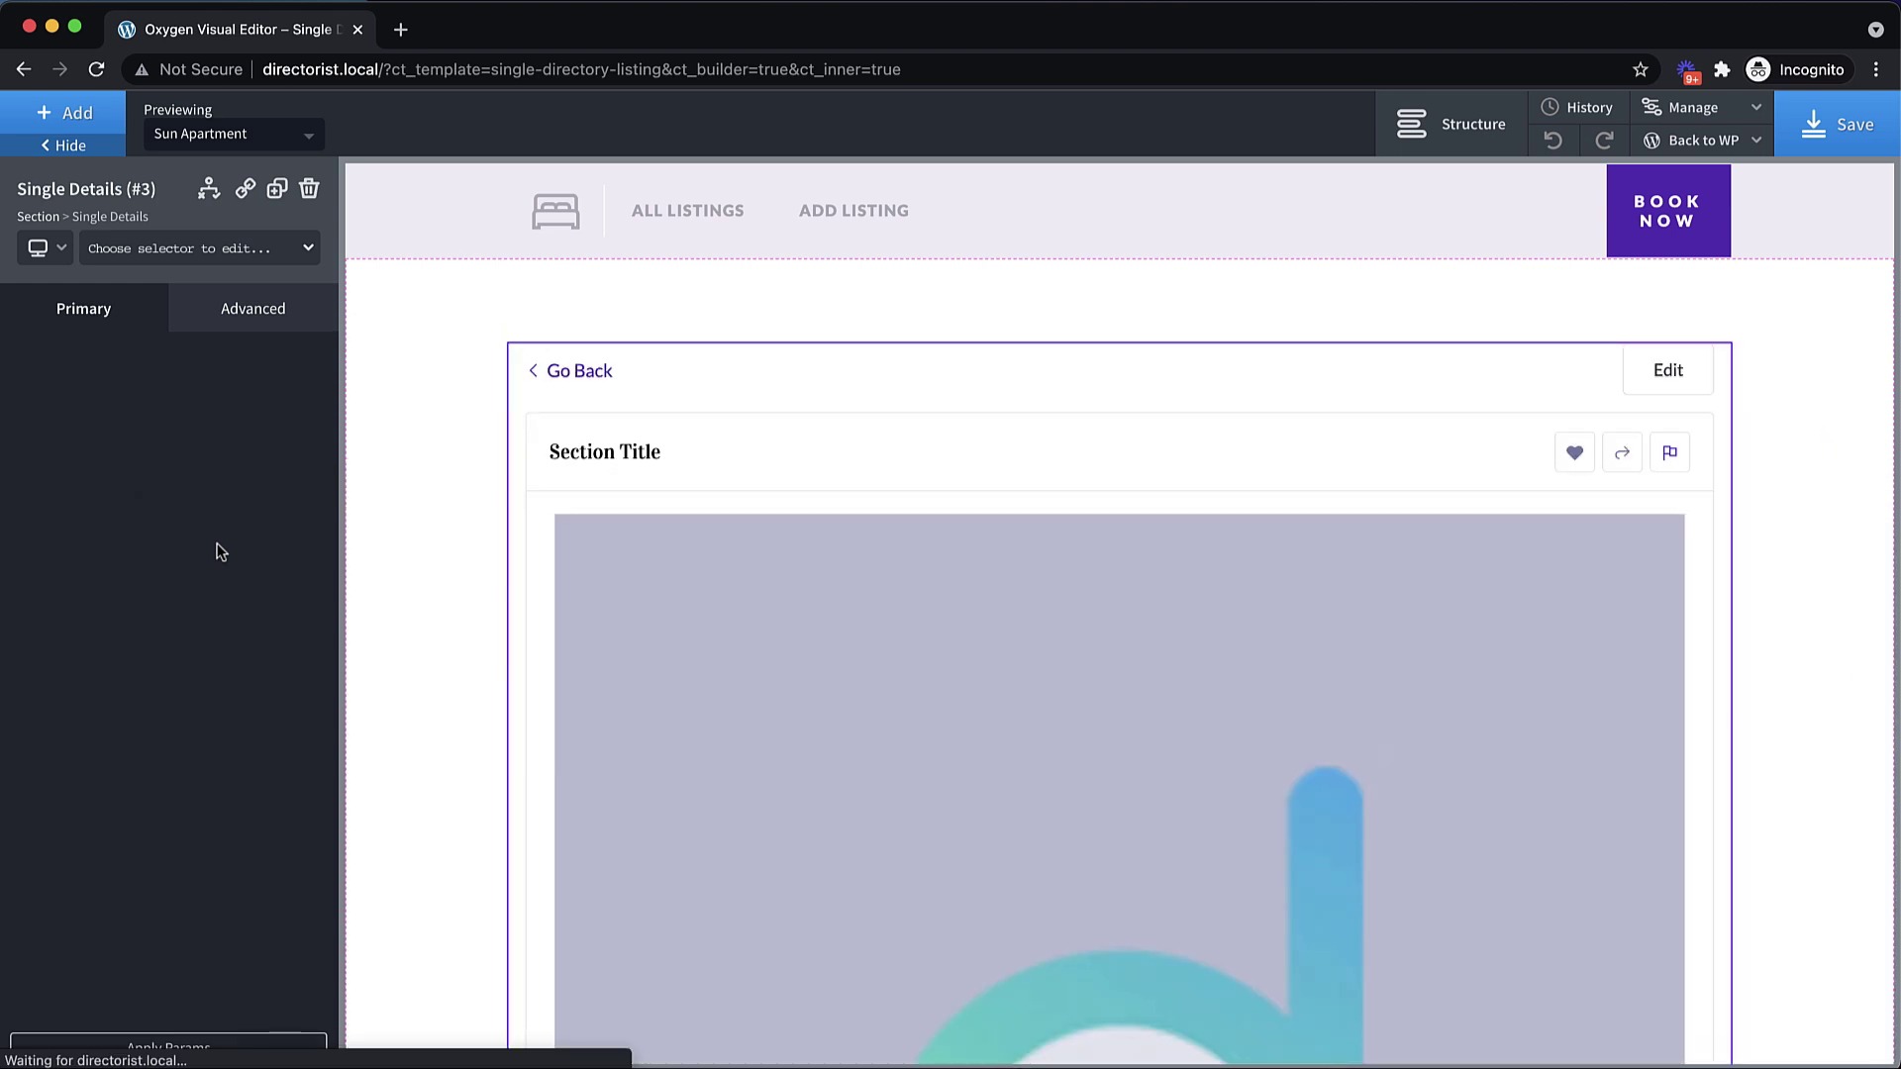
- Review the Single Details preview and save the Single Directory Listing template
scroll(1119, 452, down, 12)
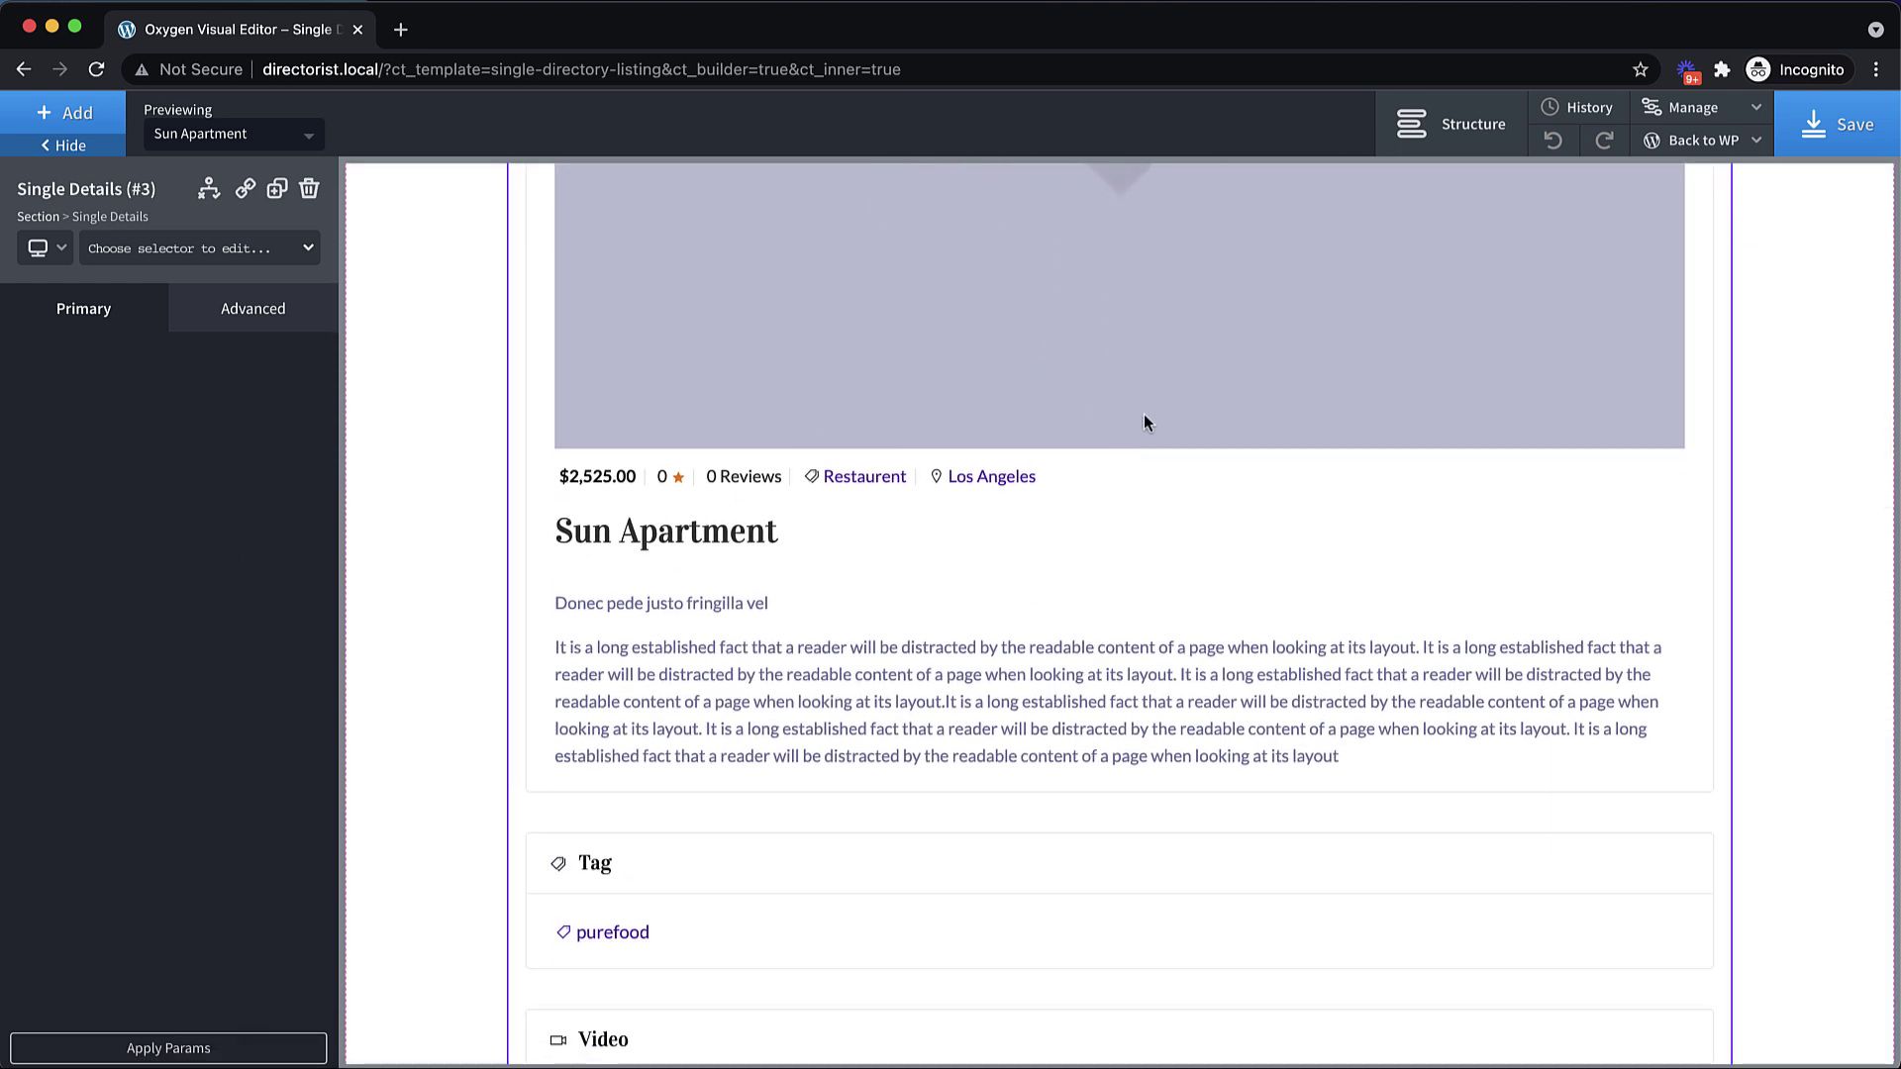
scroll(1148, 416, down, 6)
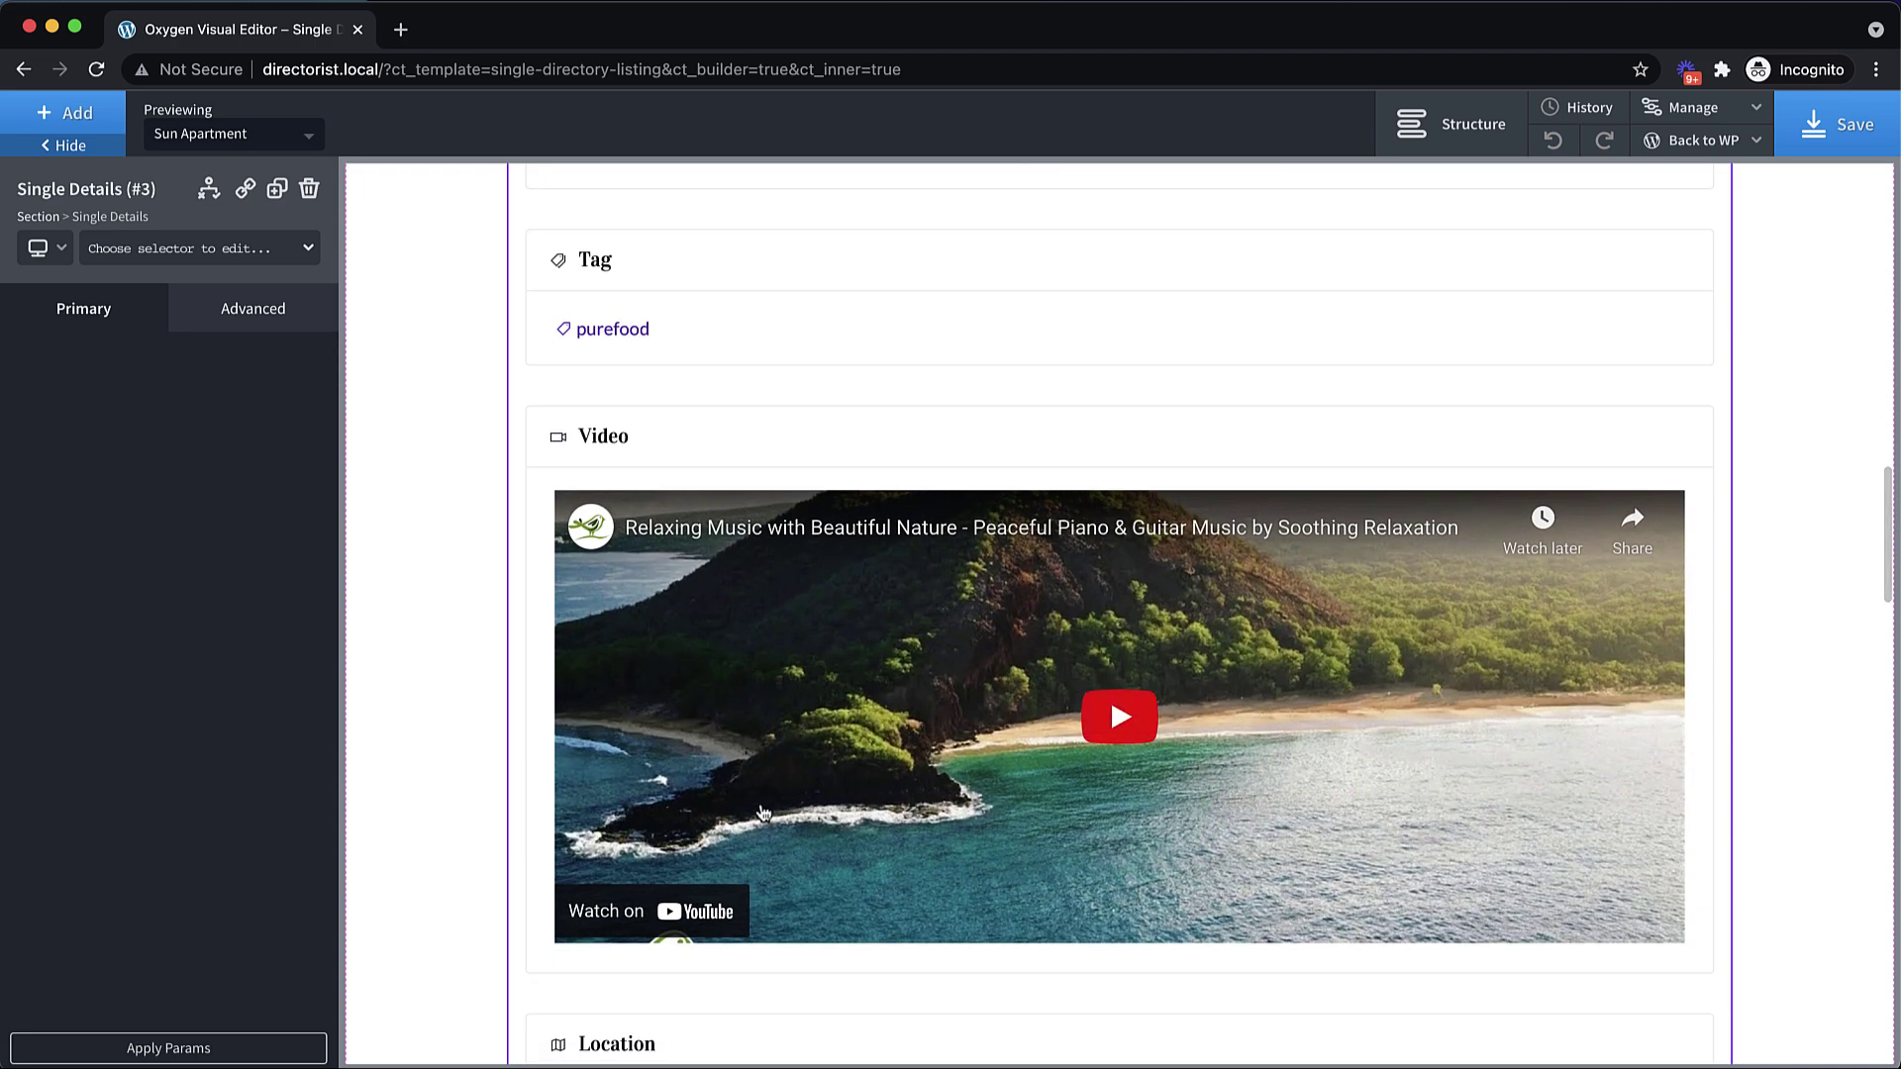
scroll(771, 850, down, 7)
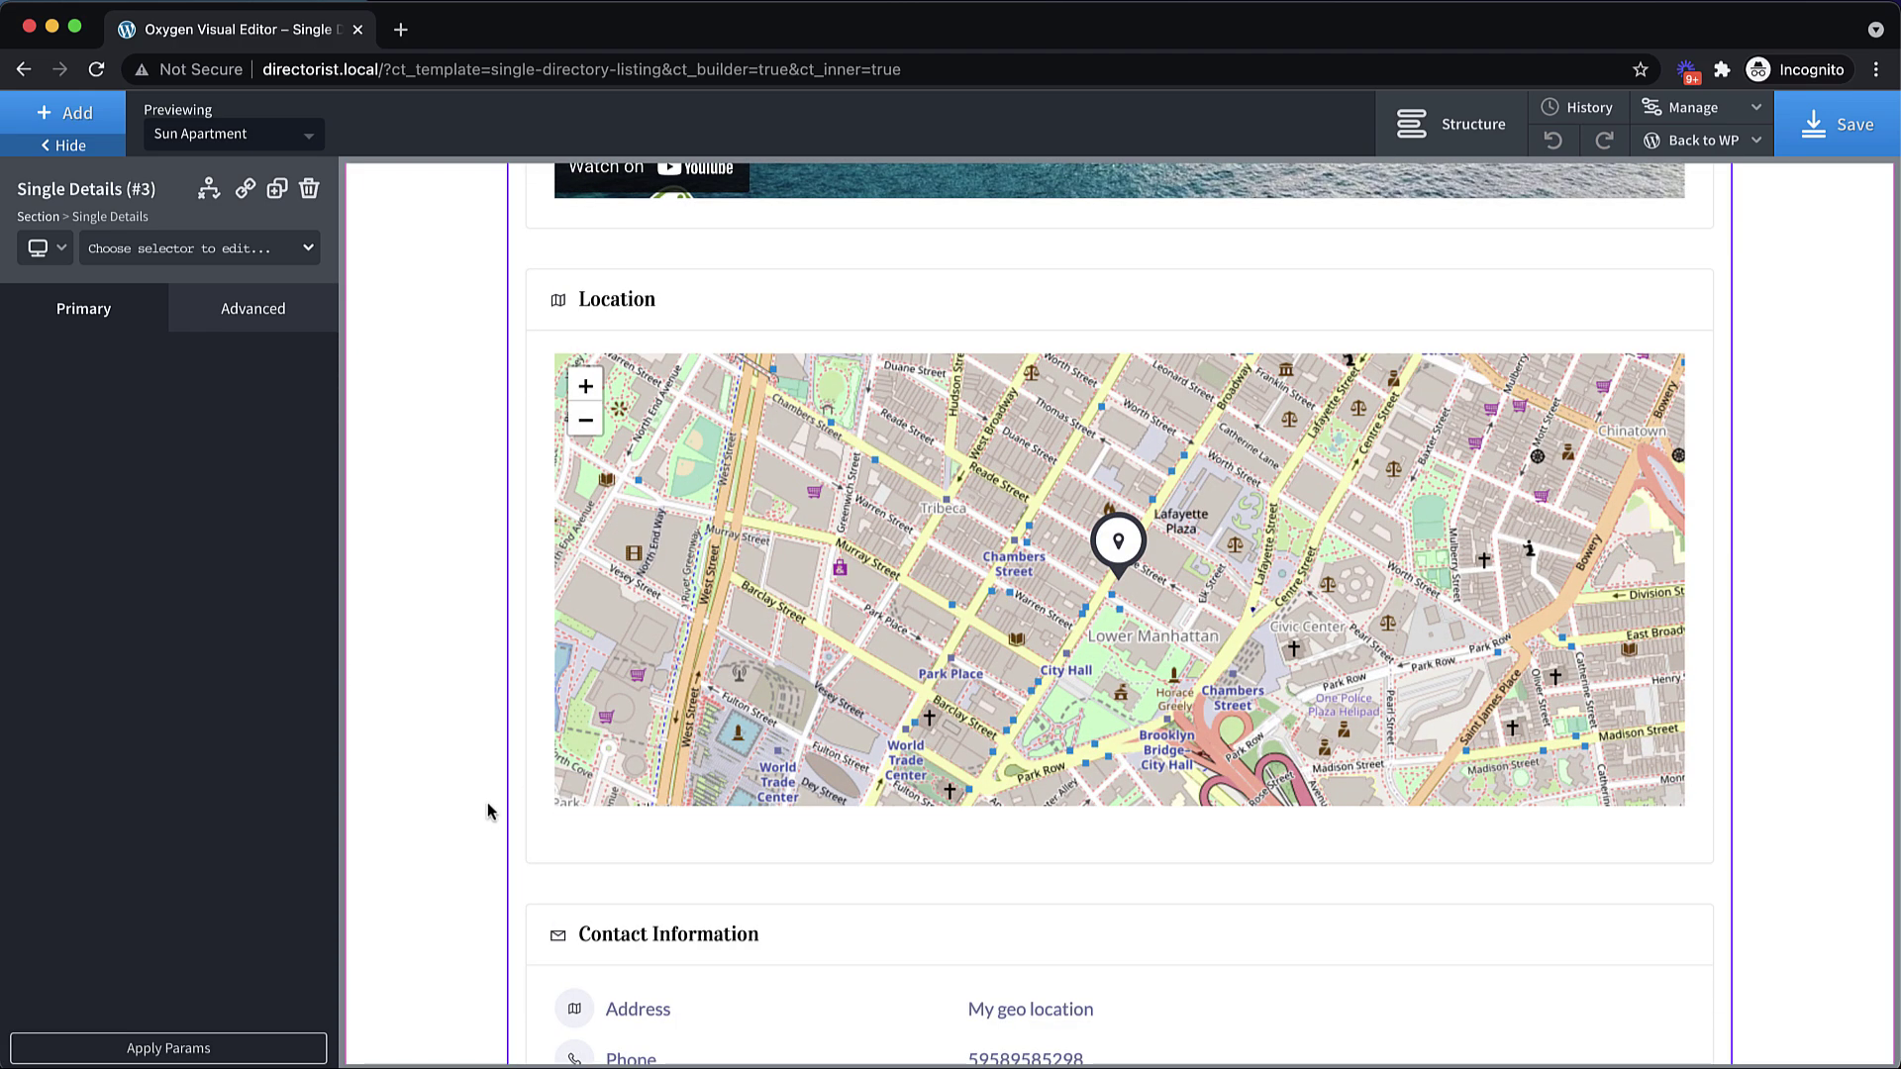
scroll(487, 810, down, 2)
scroll(487, 810, up, 15)
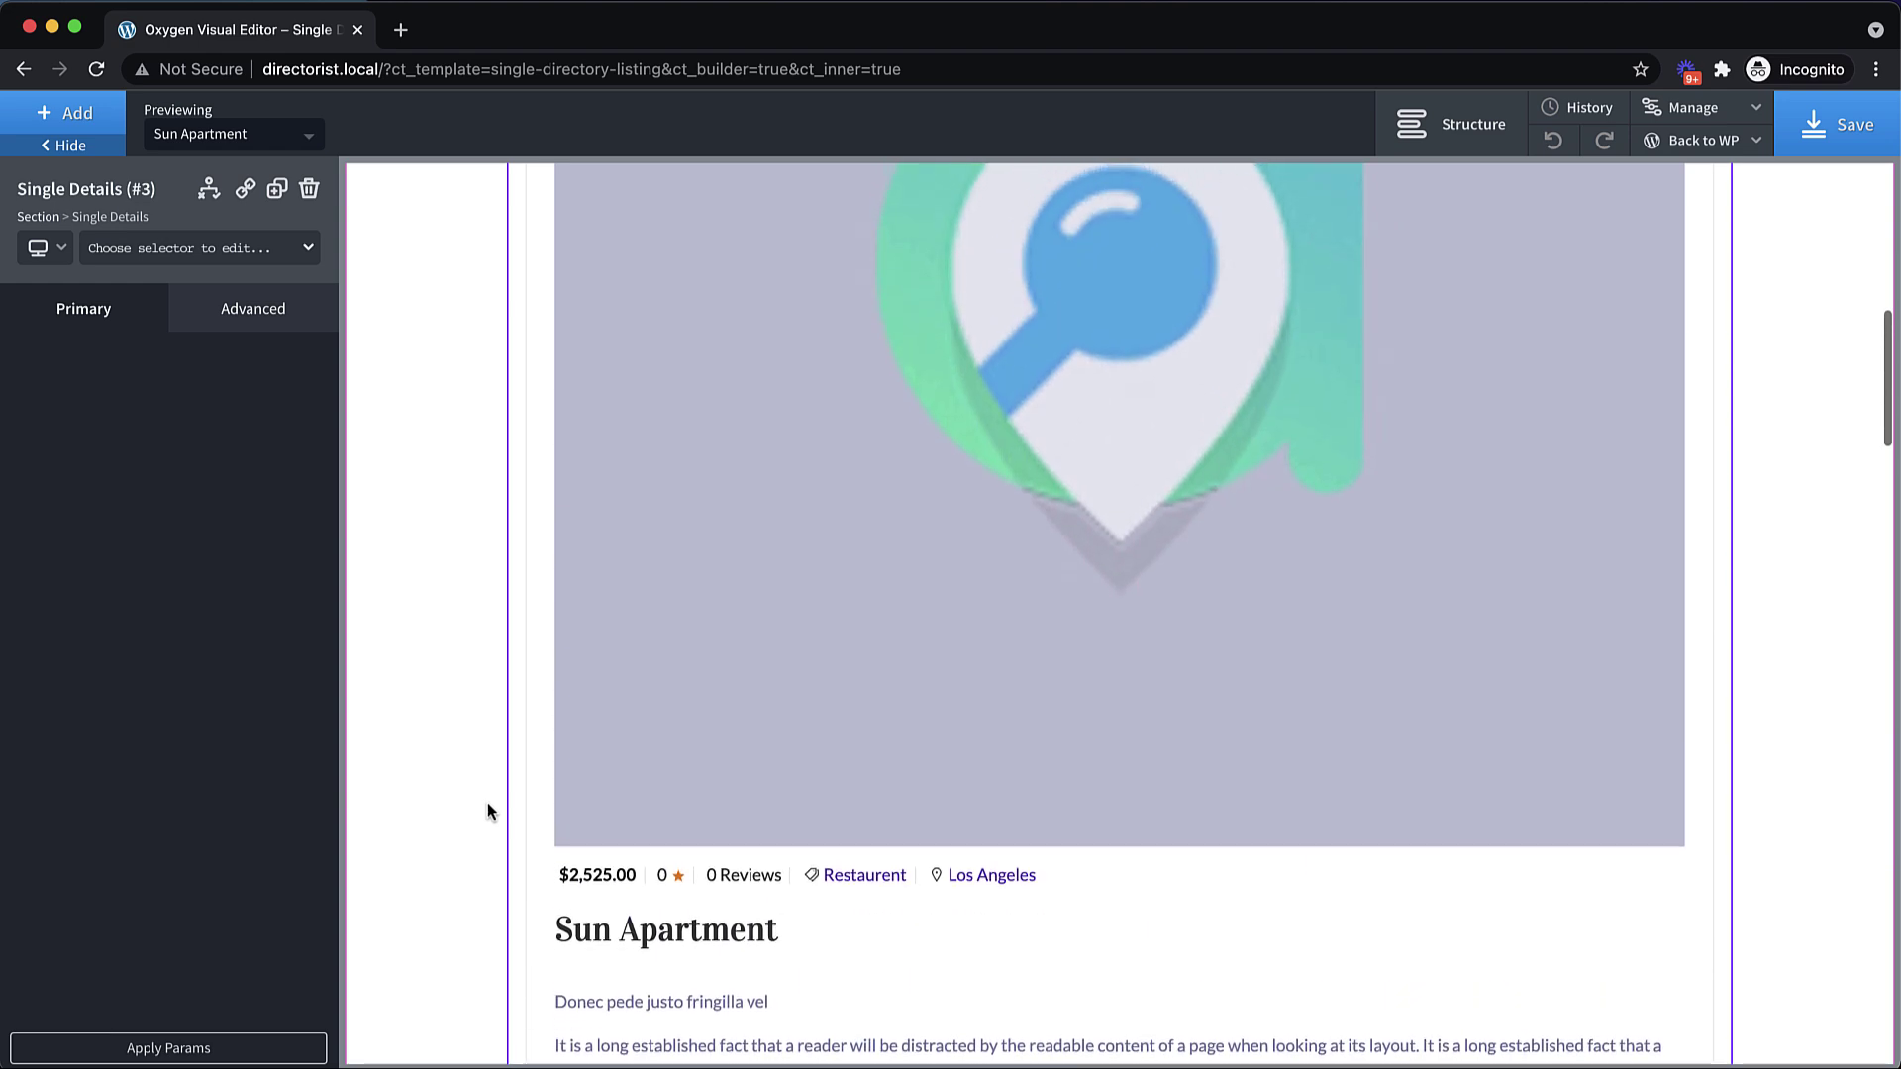
scroll(487, 810, up, 8)
click(96, 124)
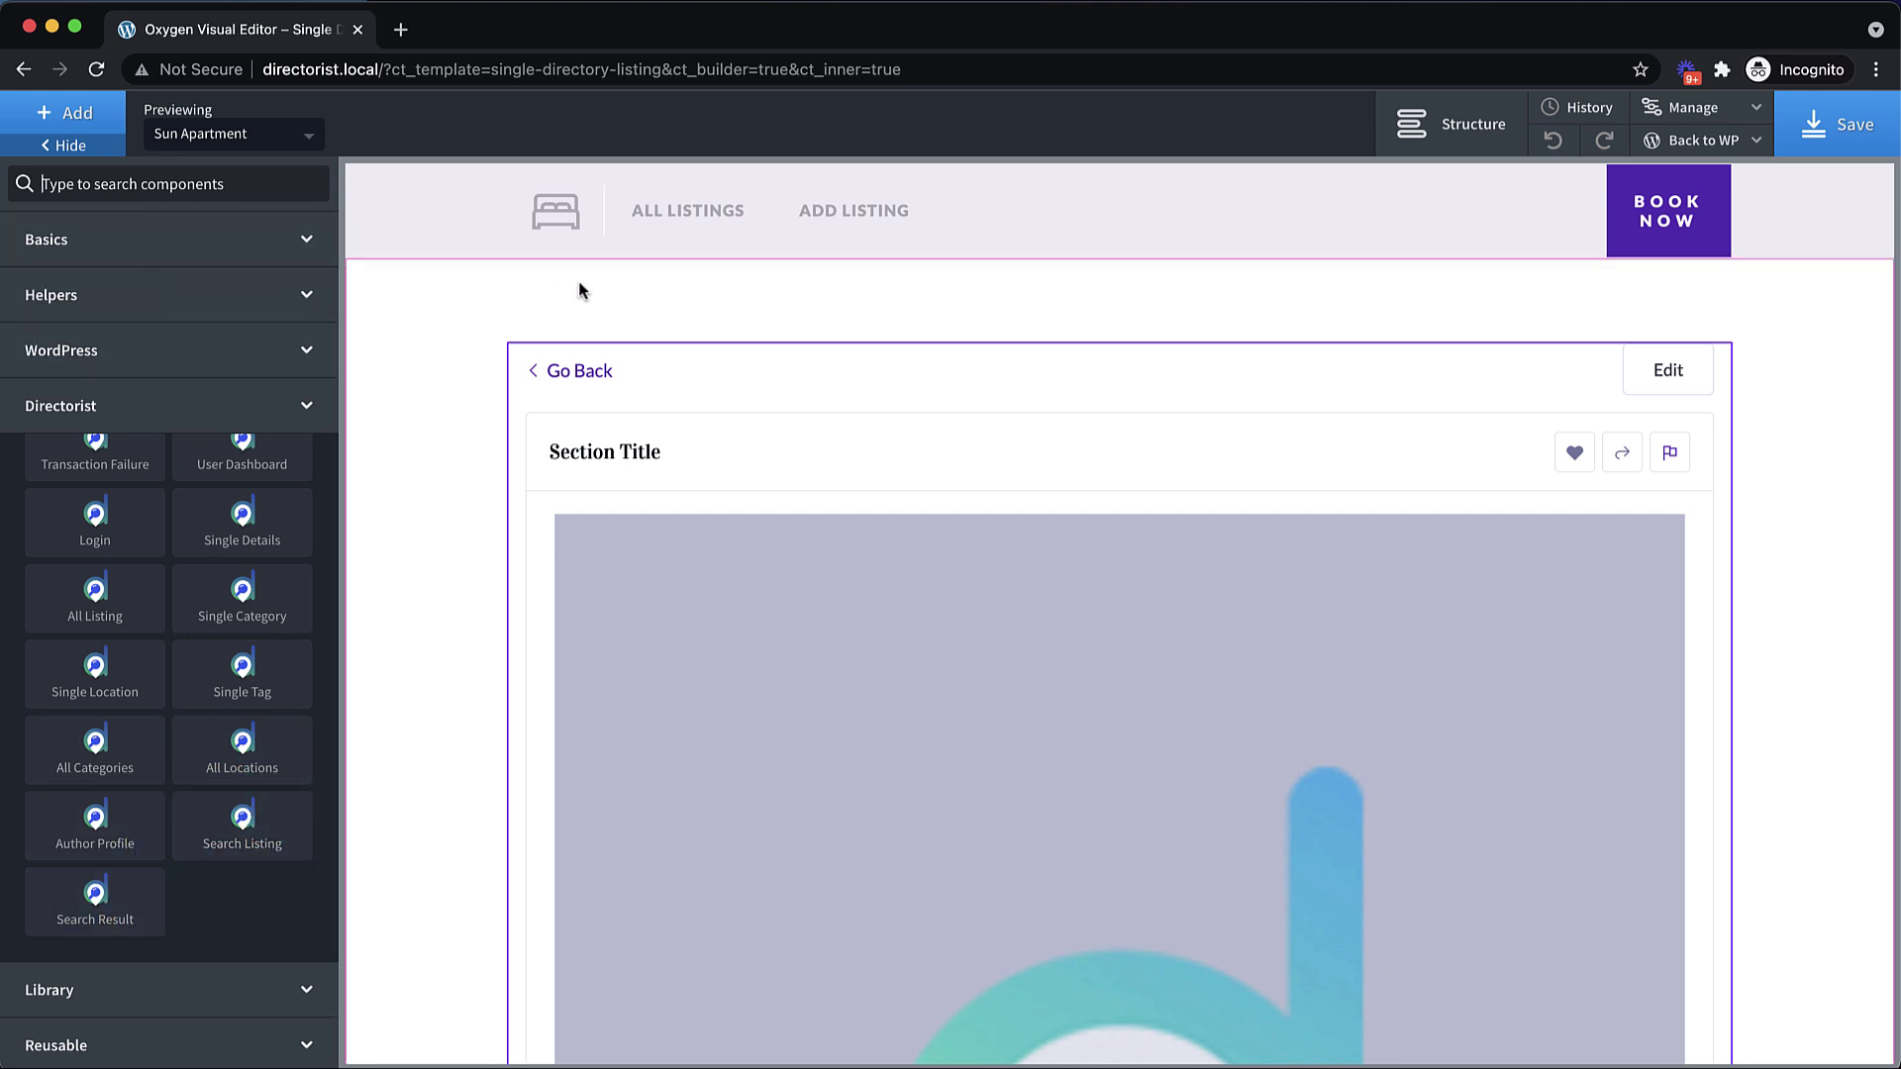
scroll(1816, 362, down, 5)
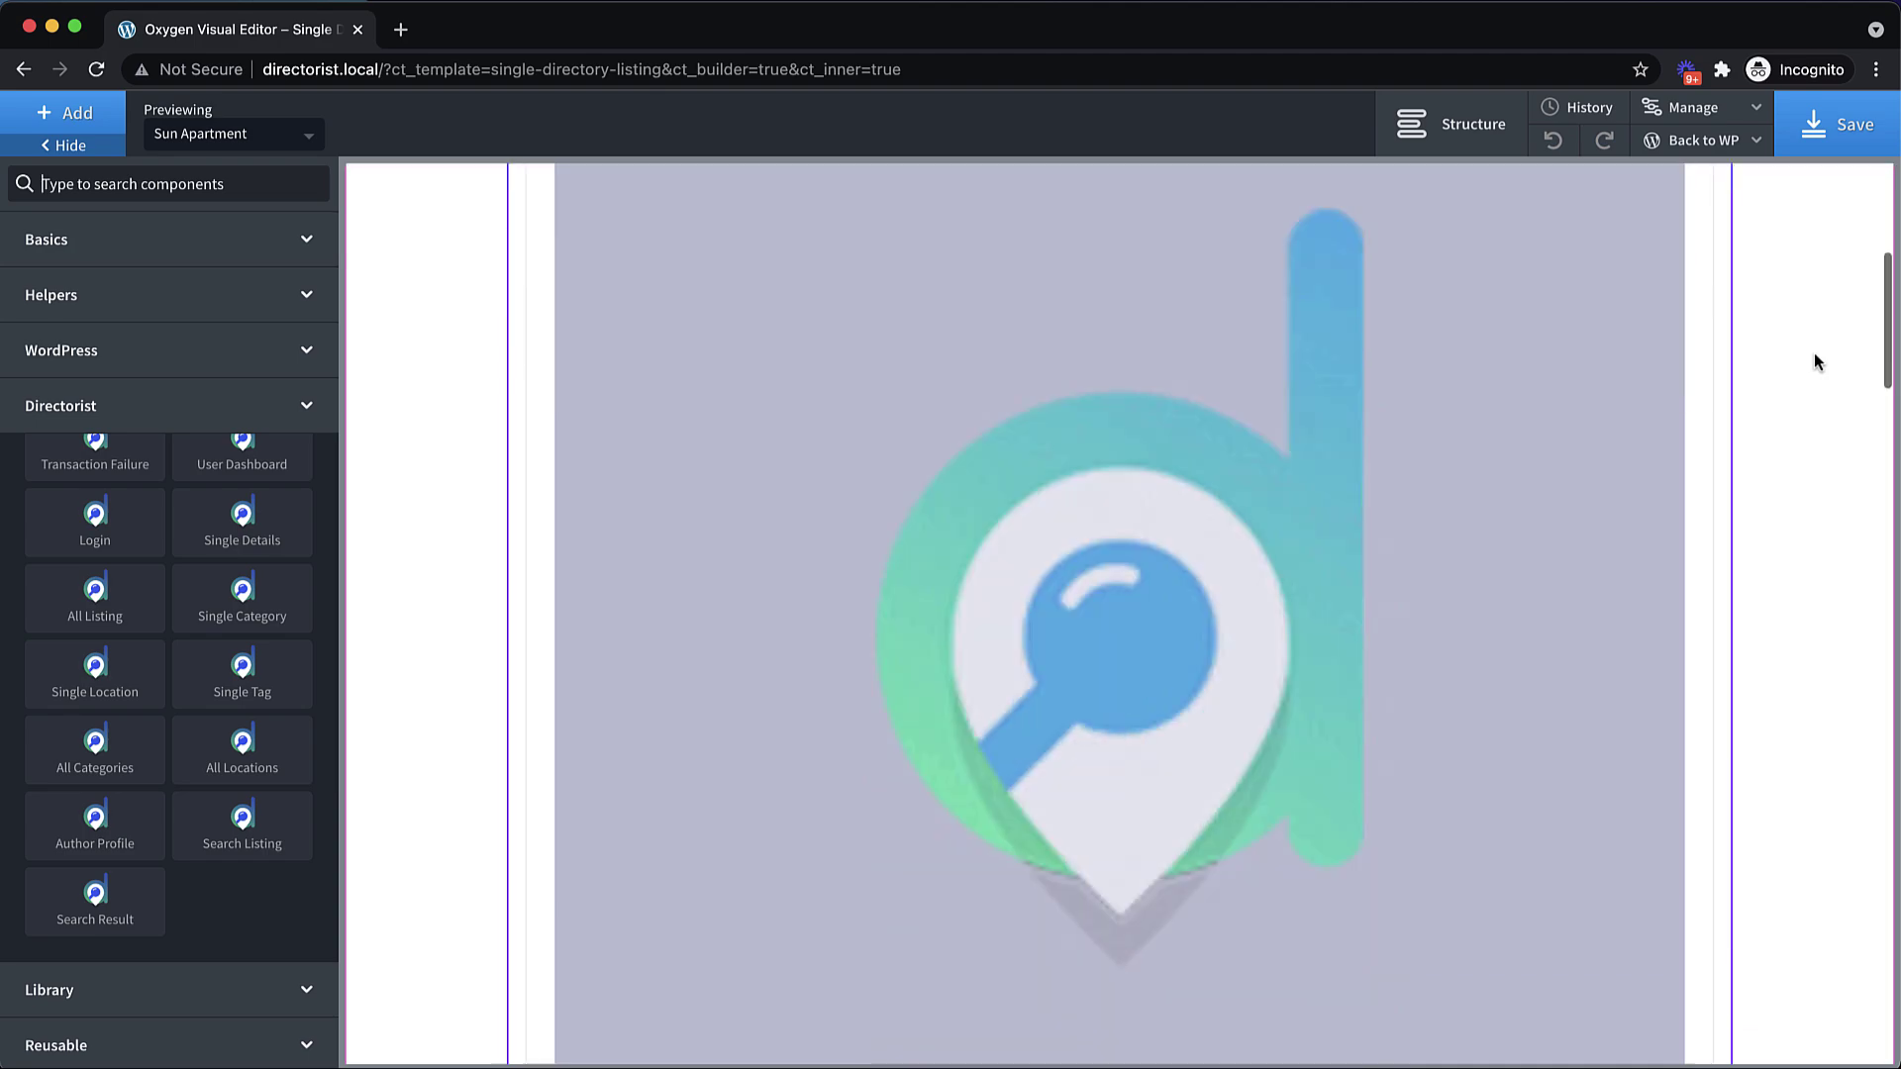
scroll(1816, 362, down, 15)
click(1822, 123)
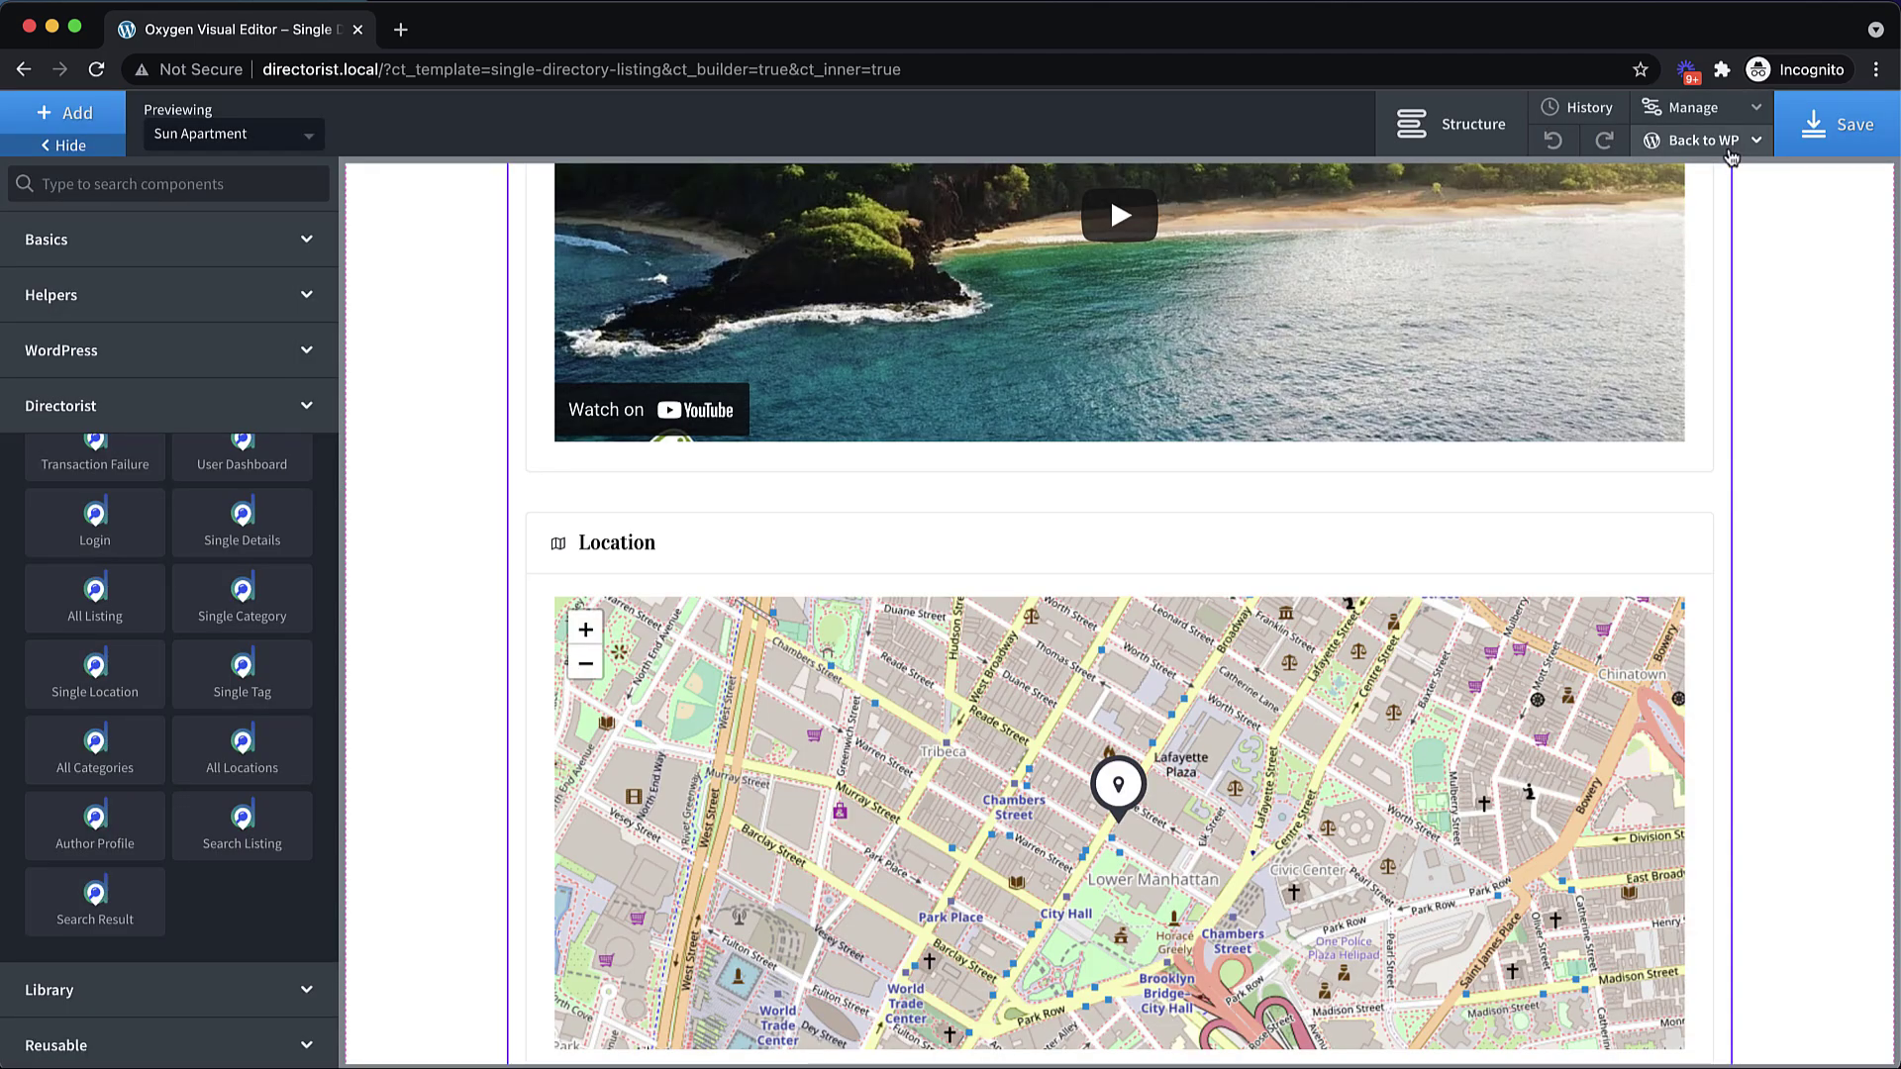
- Open the template's frontend view in a new browser tab
mouse_move(1733, 149)
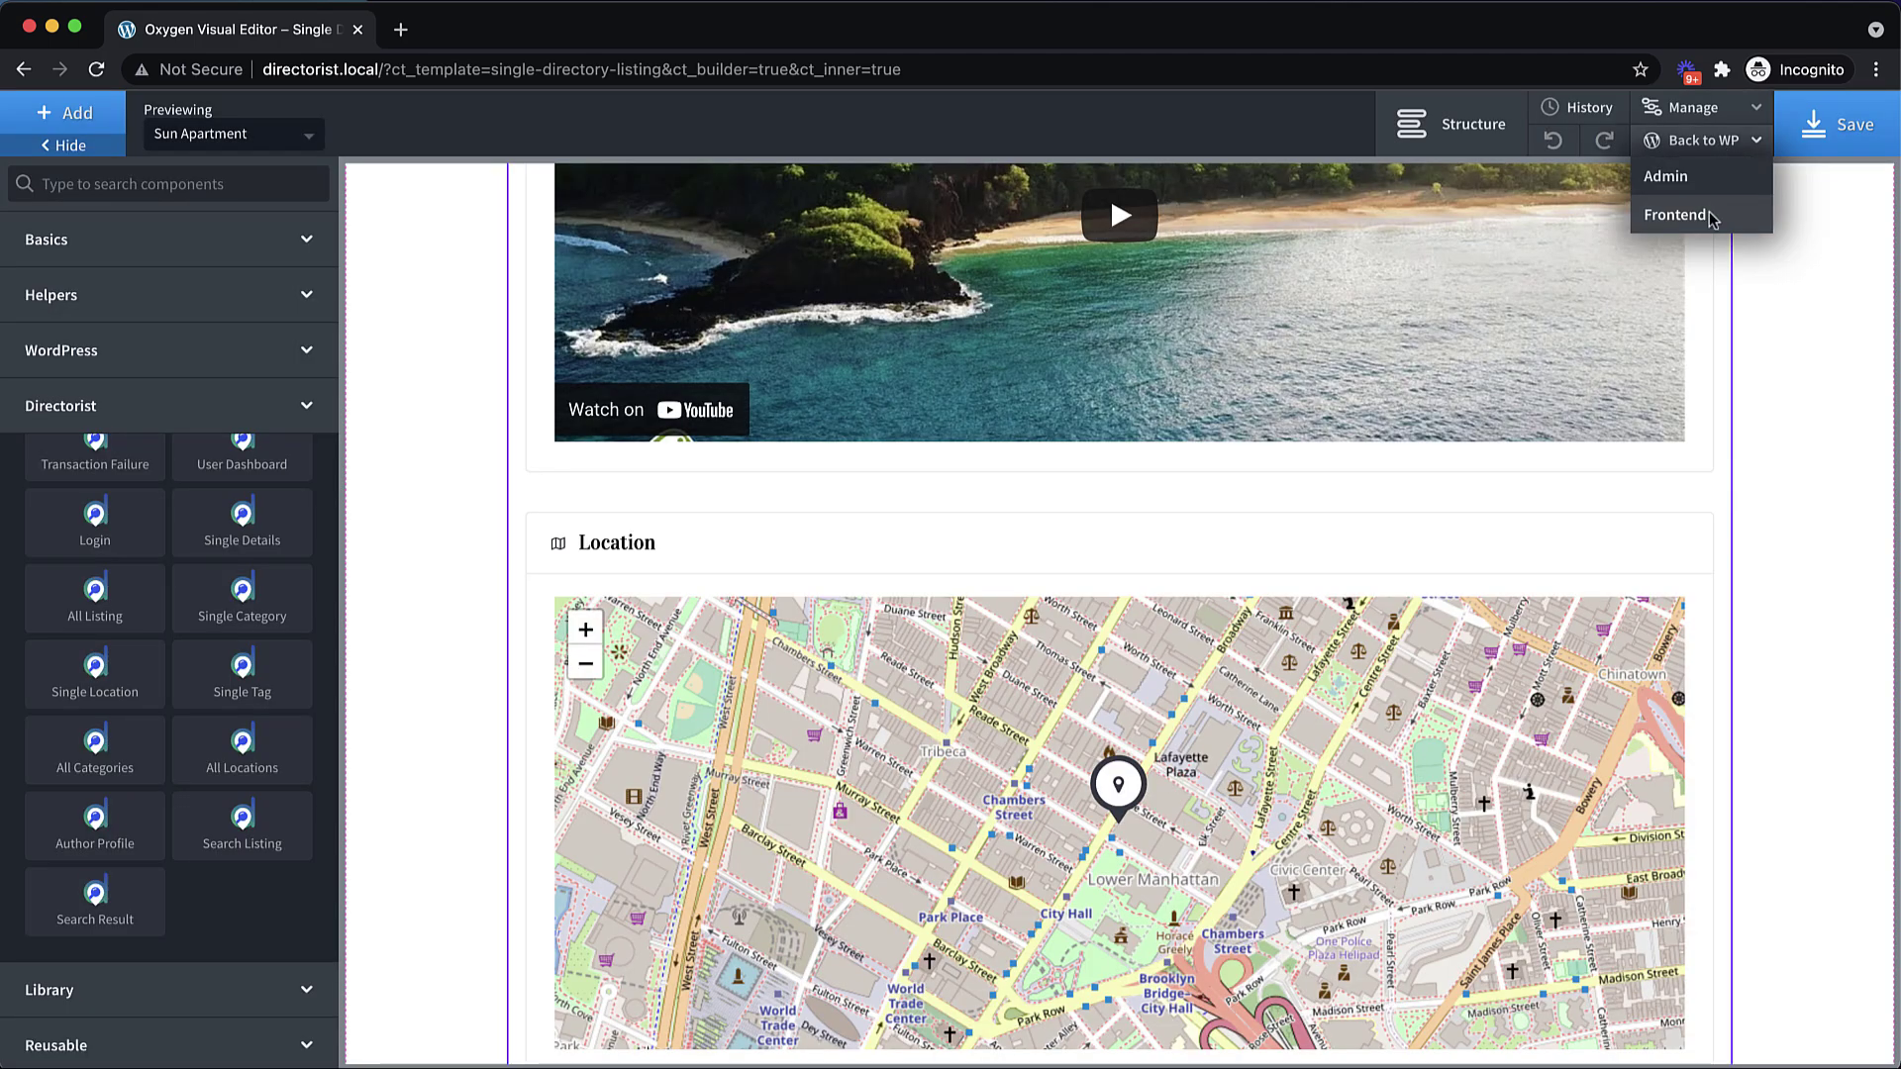
right_click(1711, 215)
click(1669, 229)
- In the Sun Apartment tab, change the address path to 'home' and scroll down to the listings
click(445, 30)
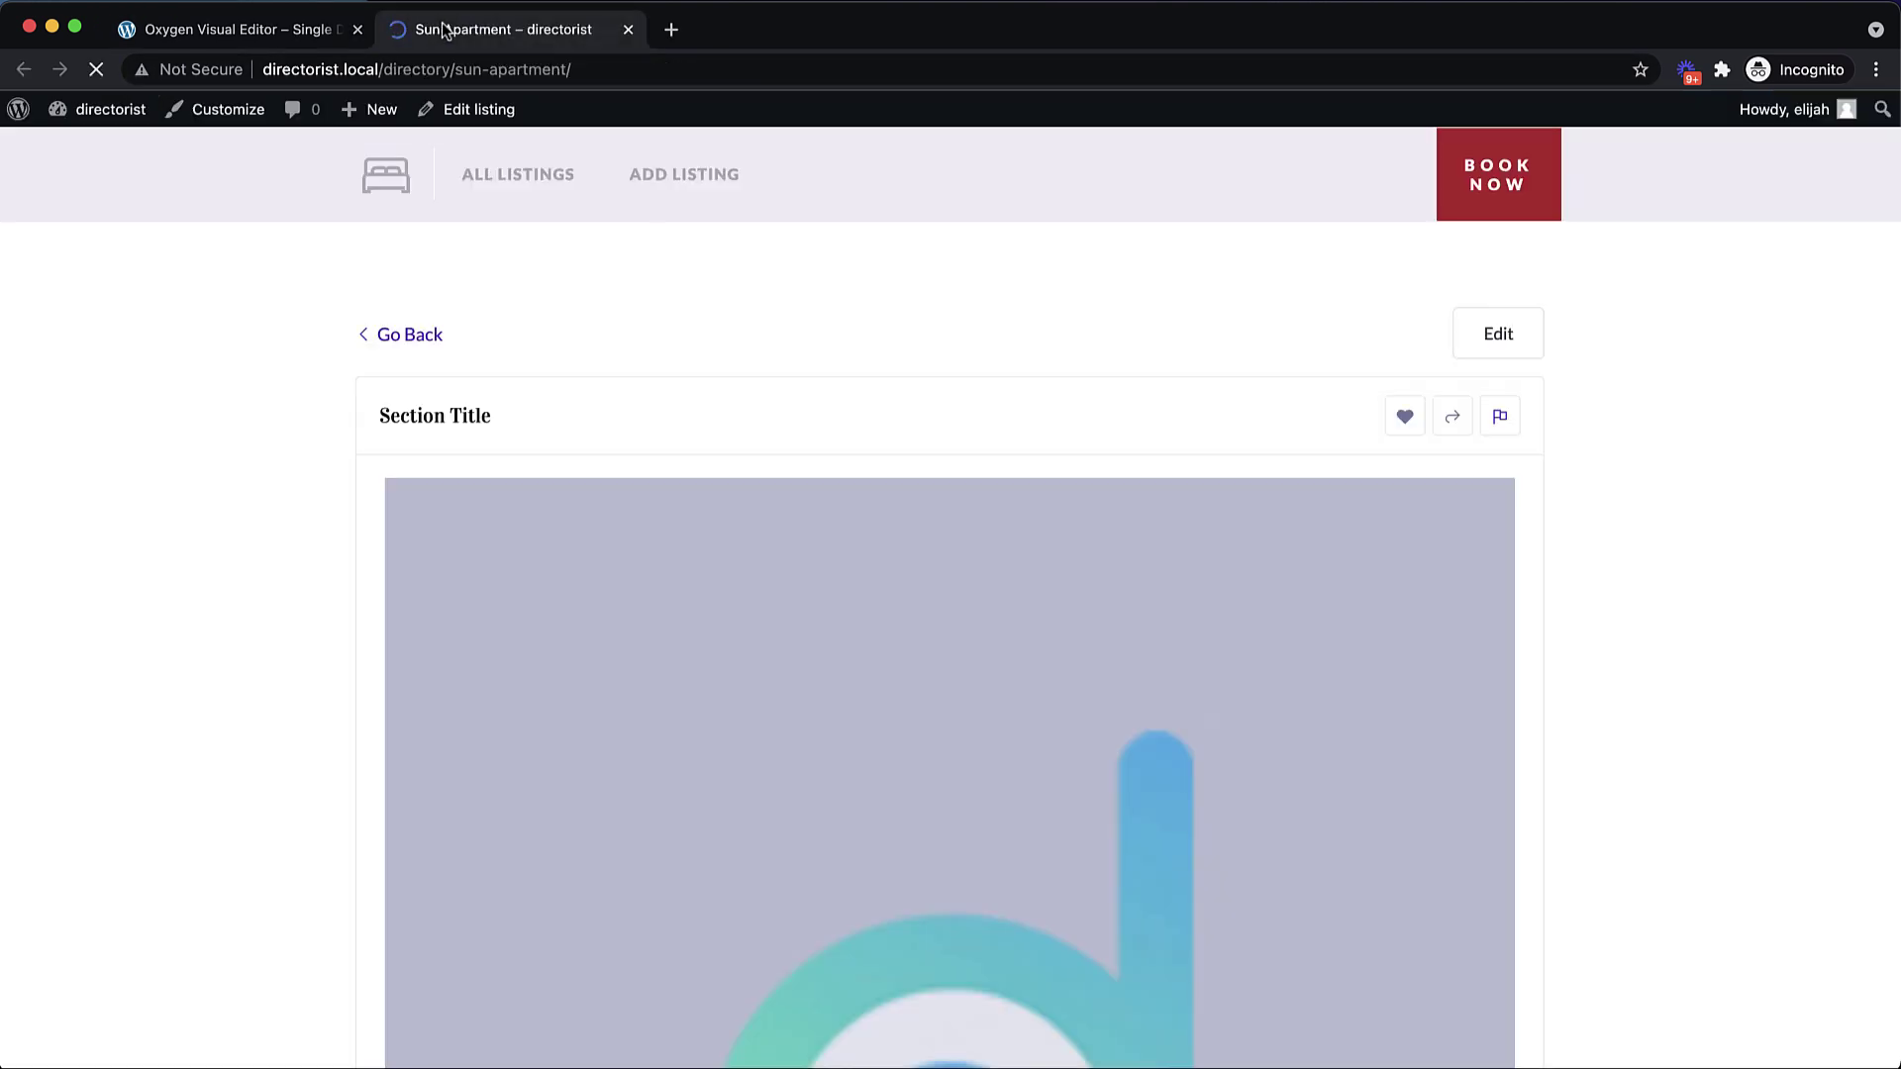
click(637, 67)
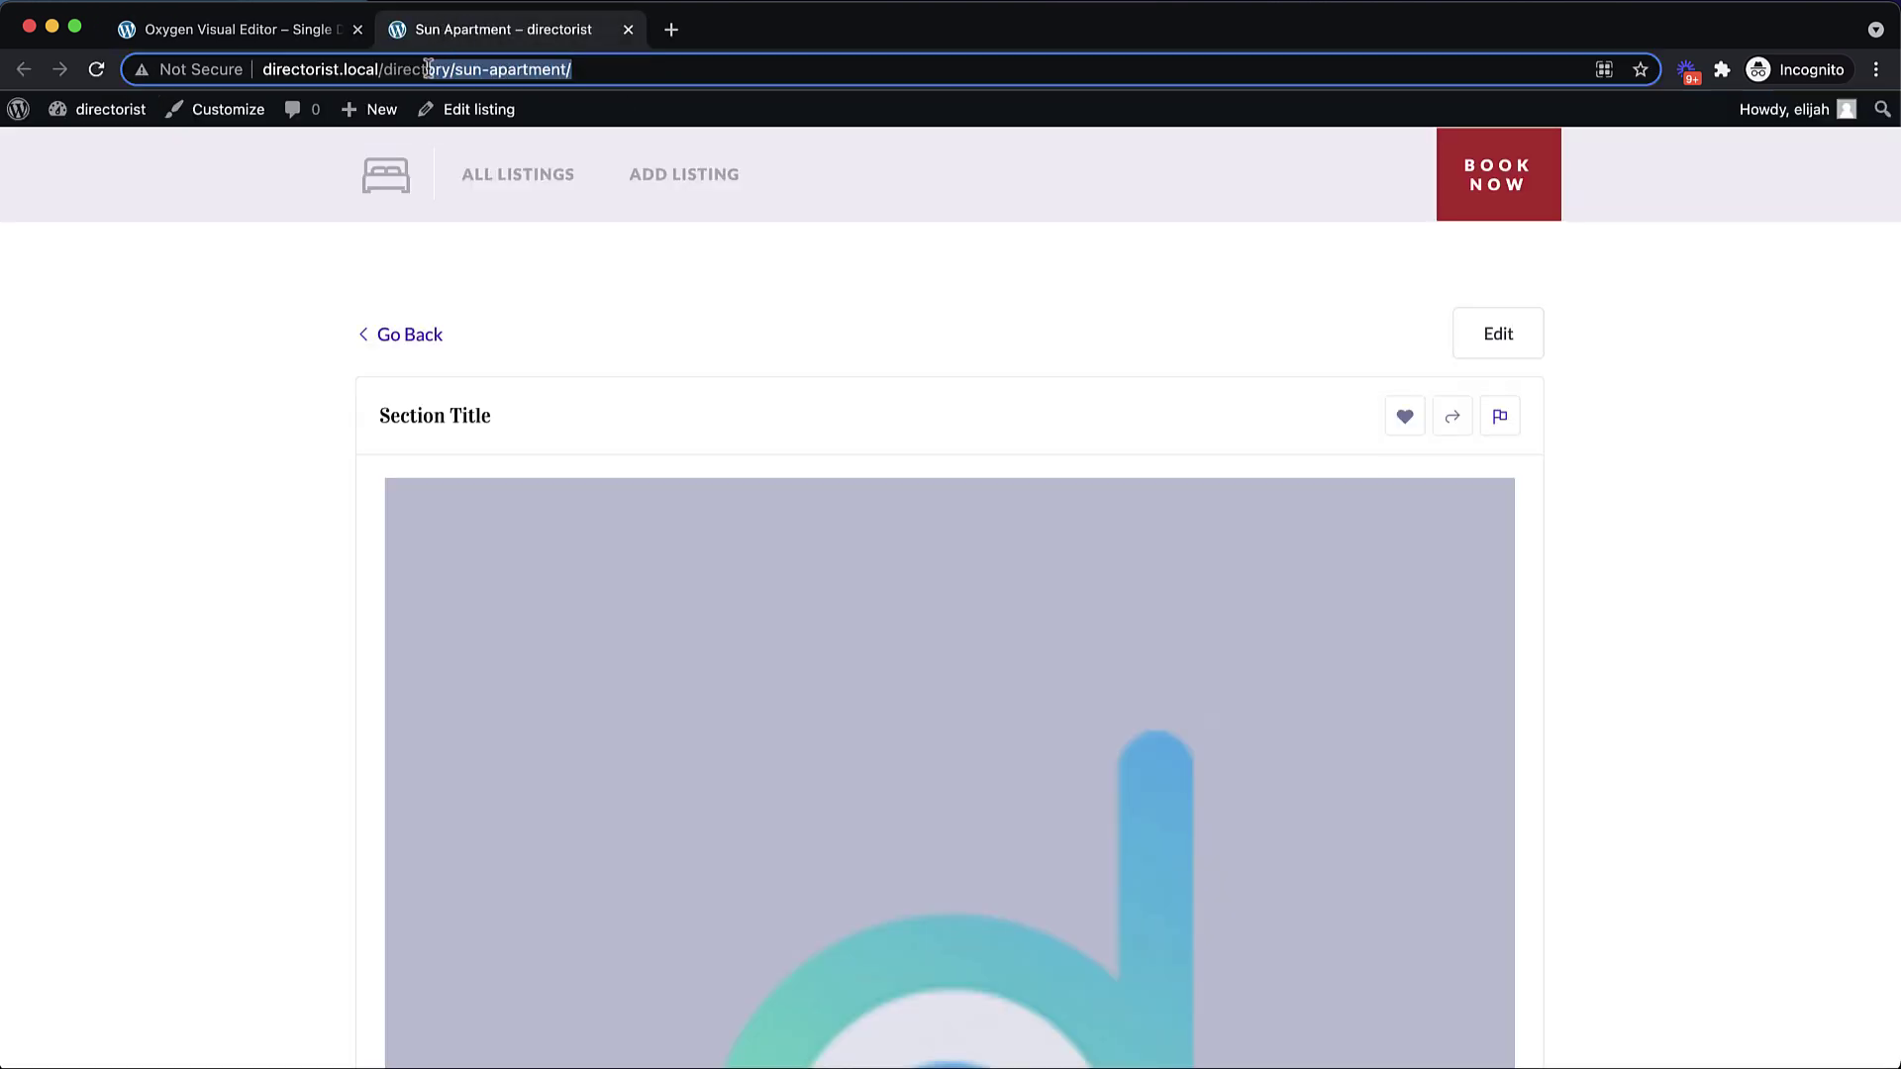
key(BackSpace)
text(home)
key(Return)
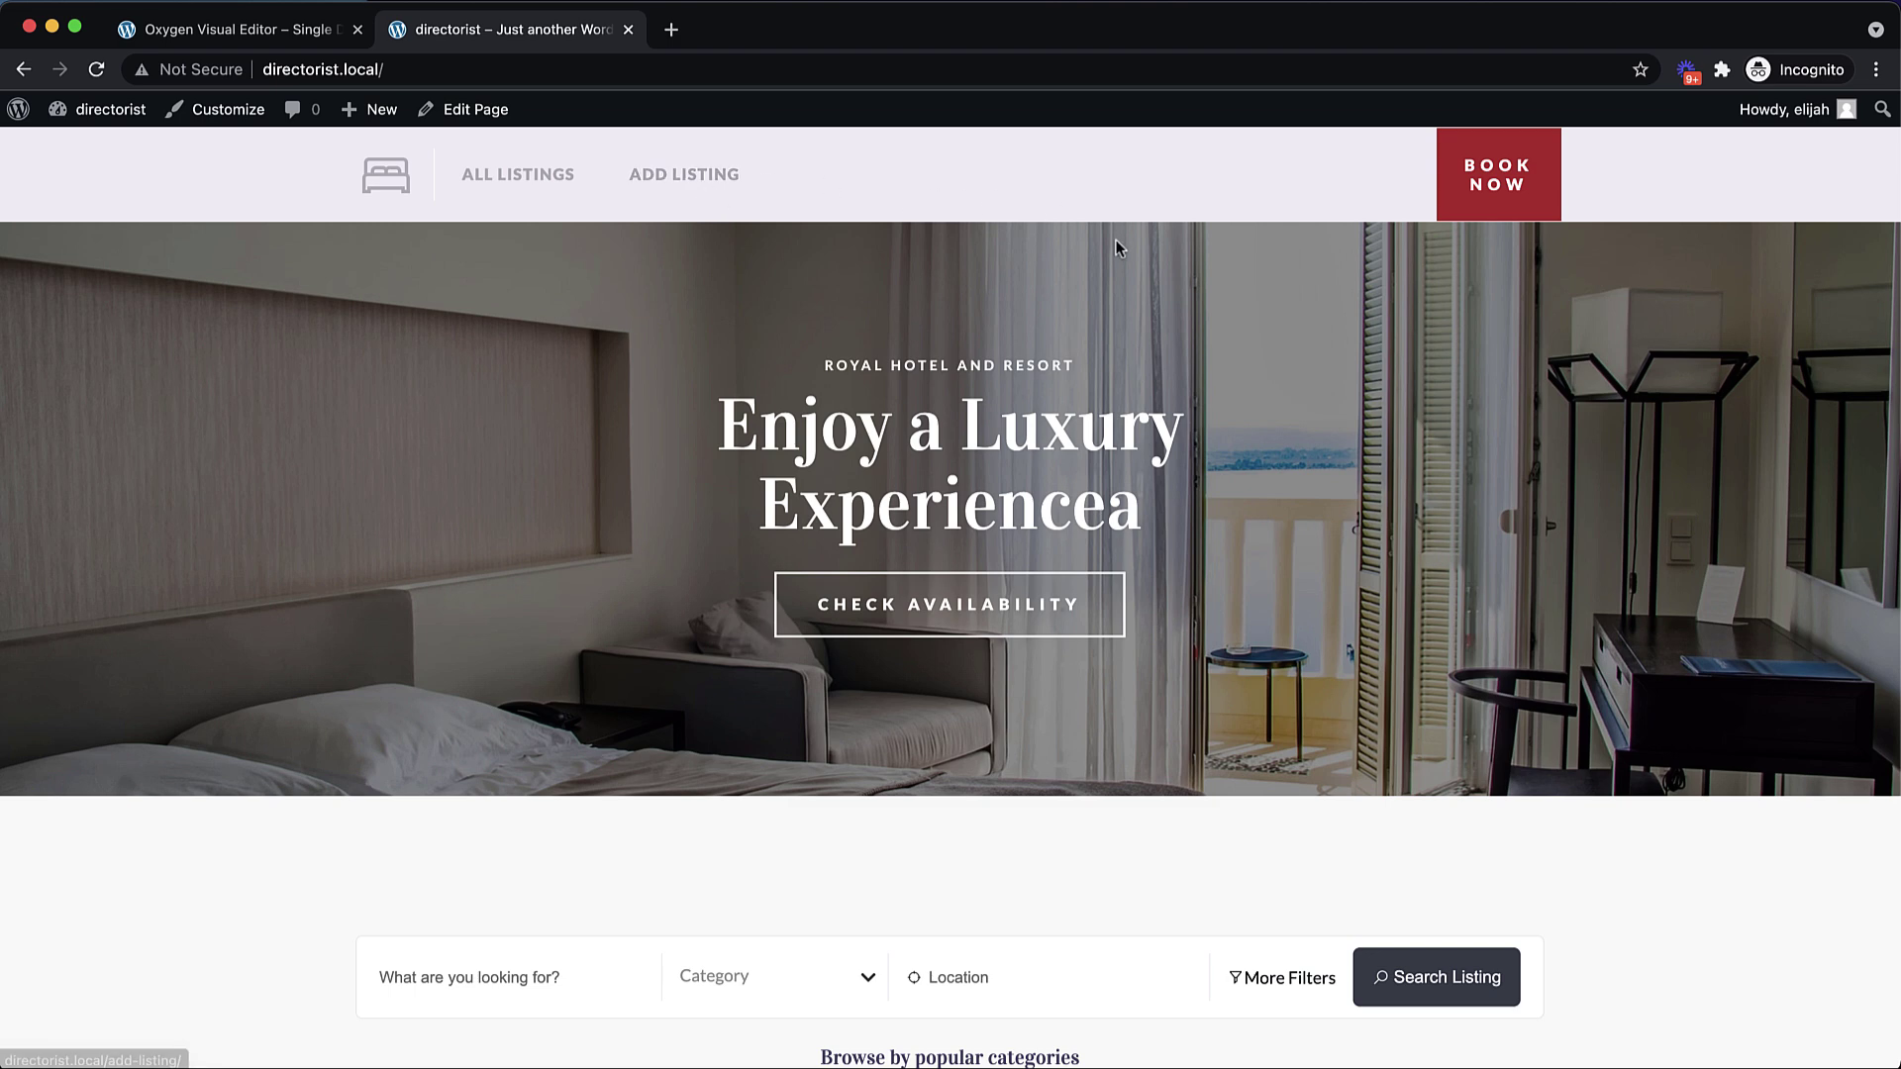
scroll(1116, 241, down, 8)
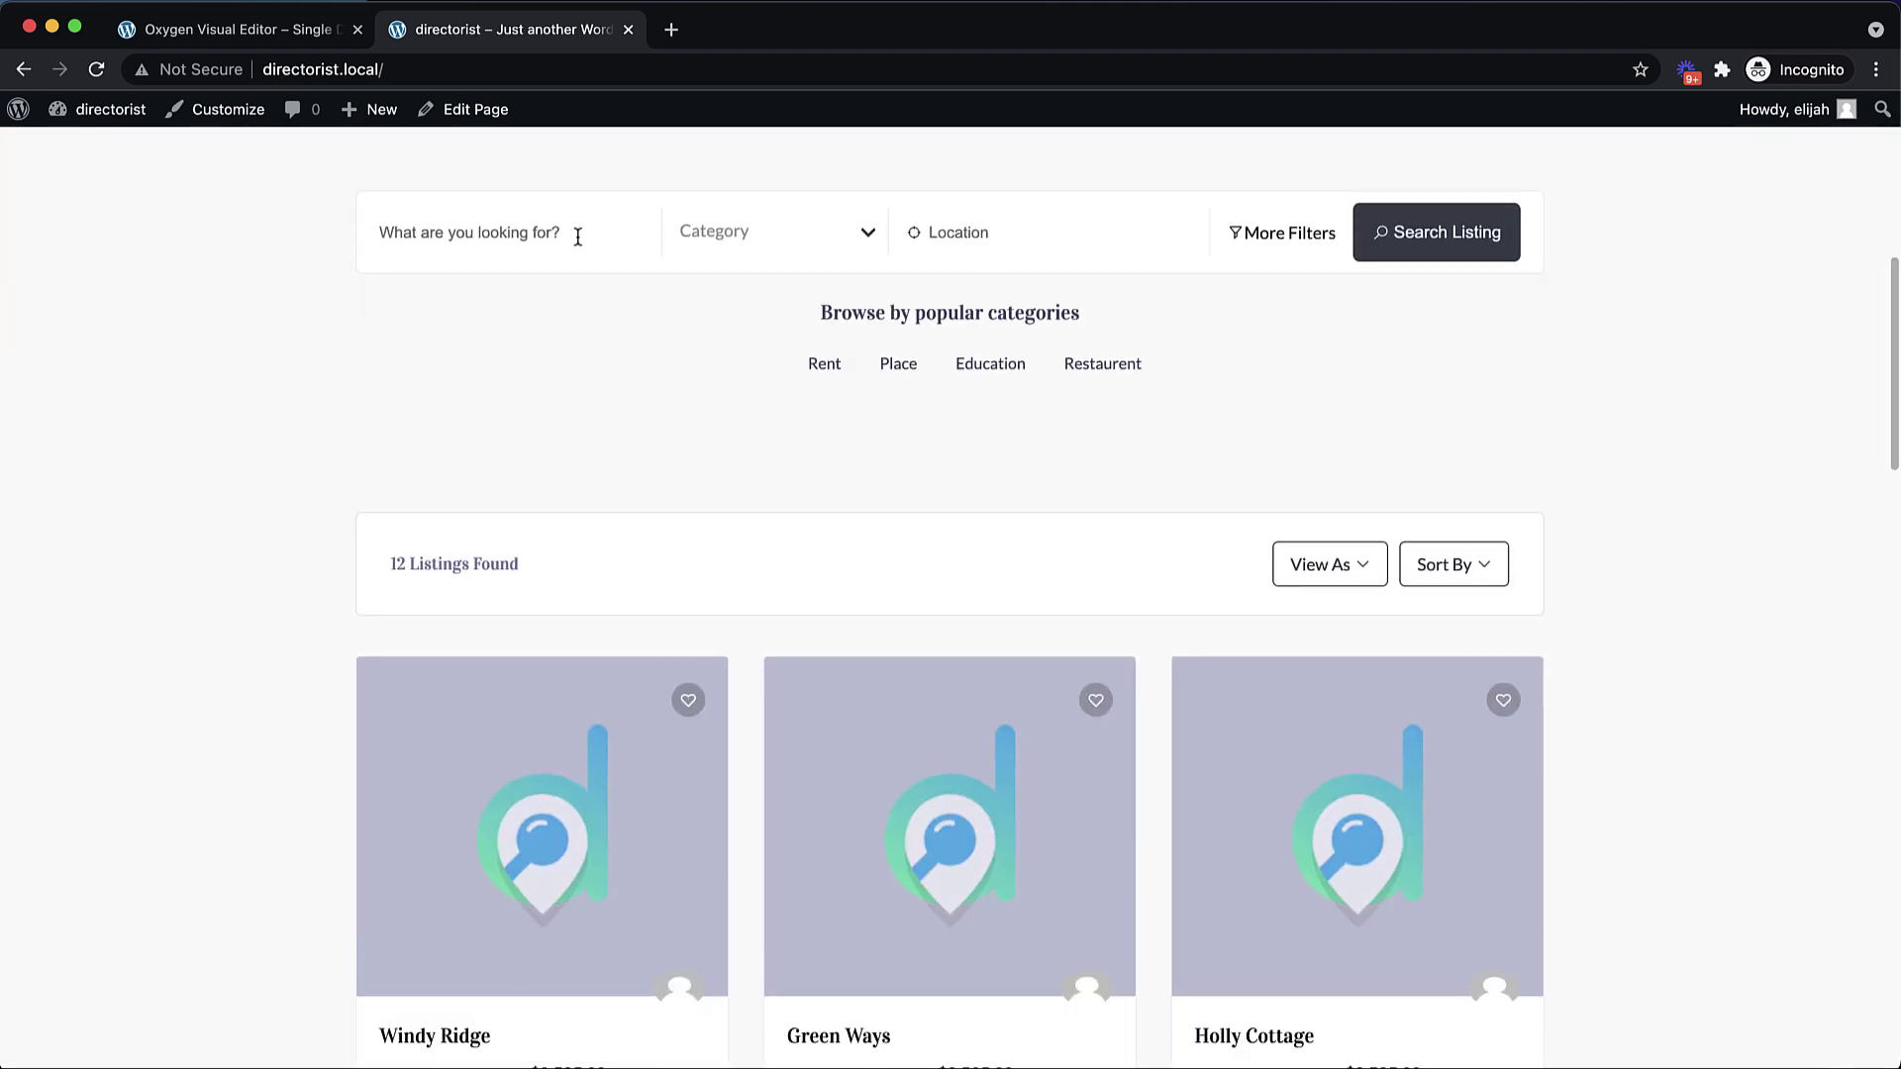
scroll(976, 228, down, 3)
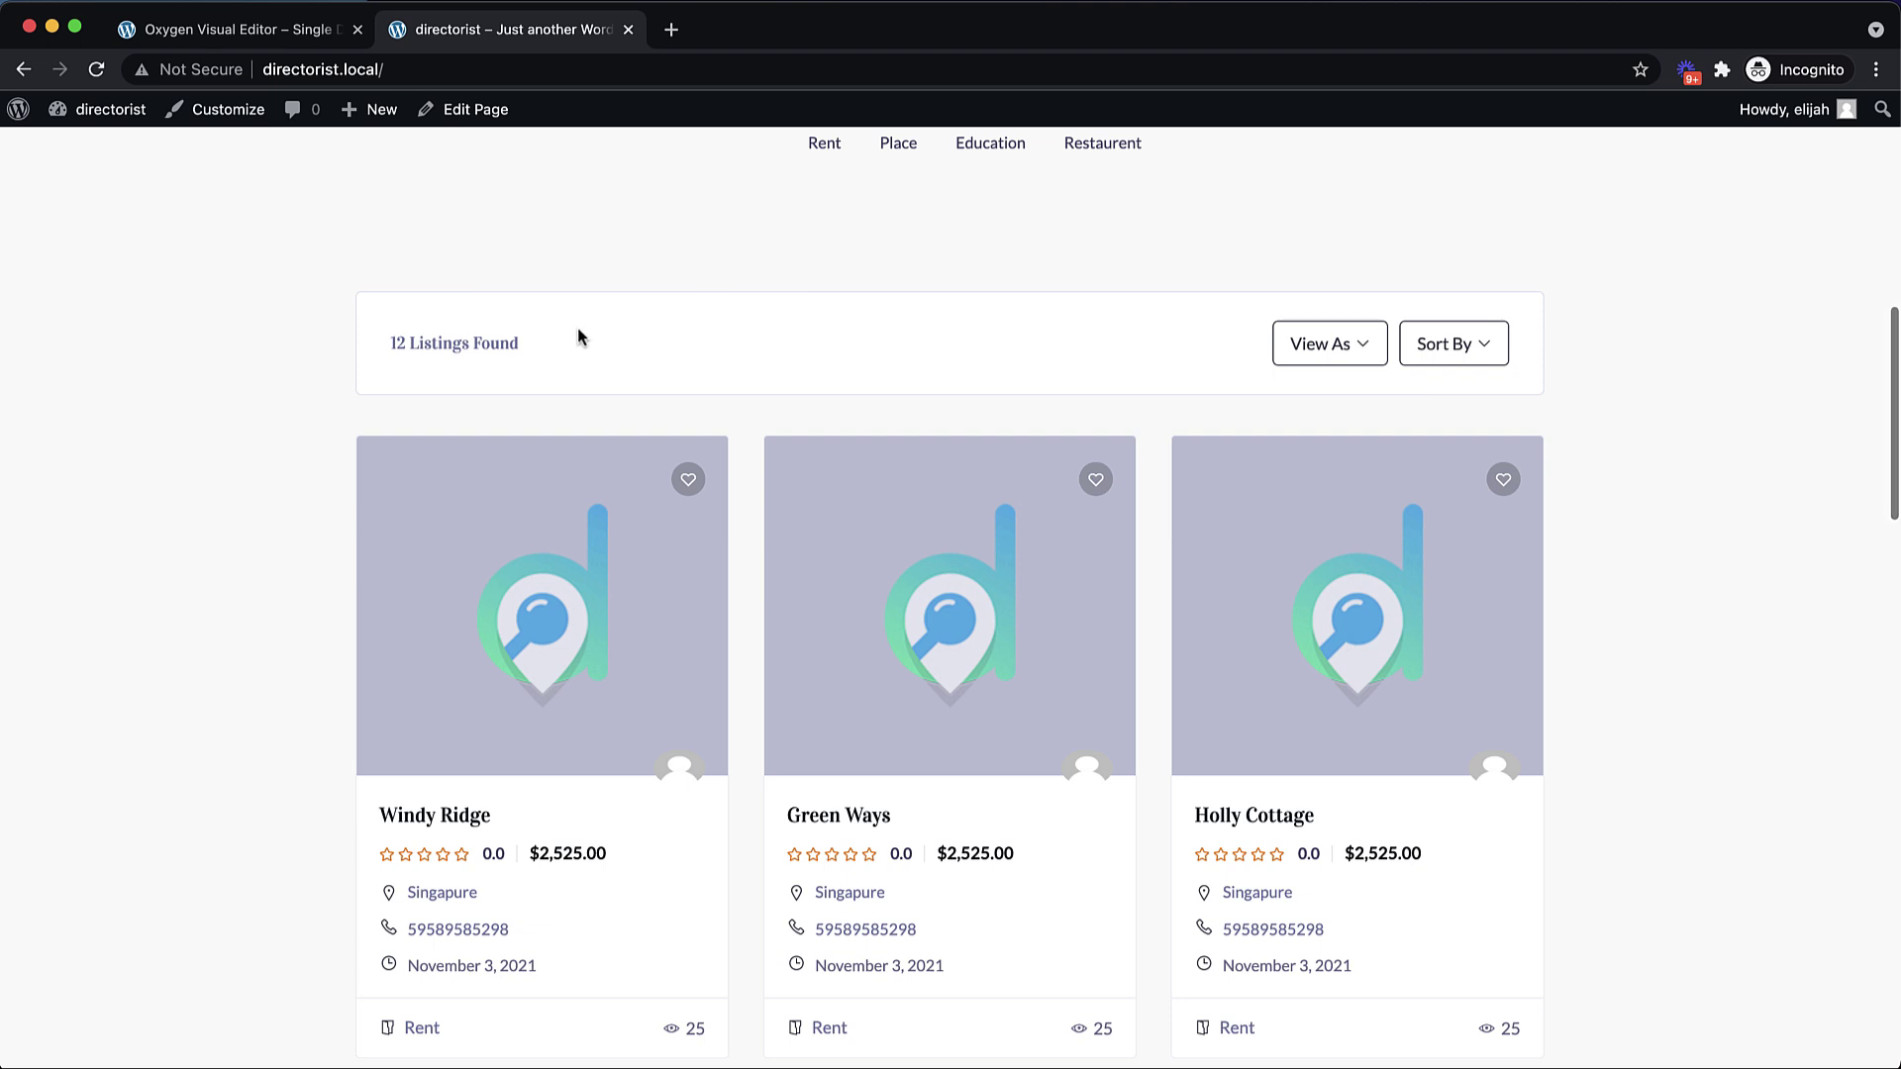
scroll(1050, 329, down, 4)
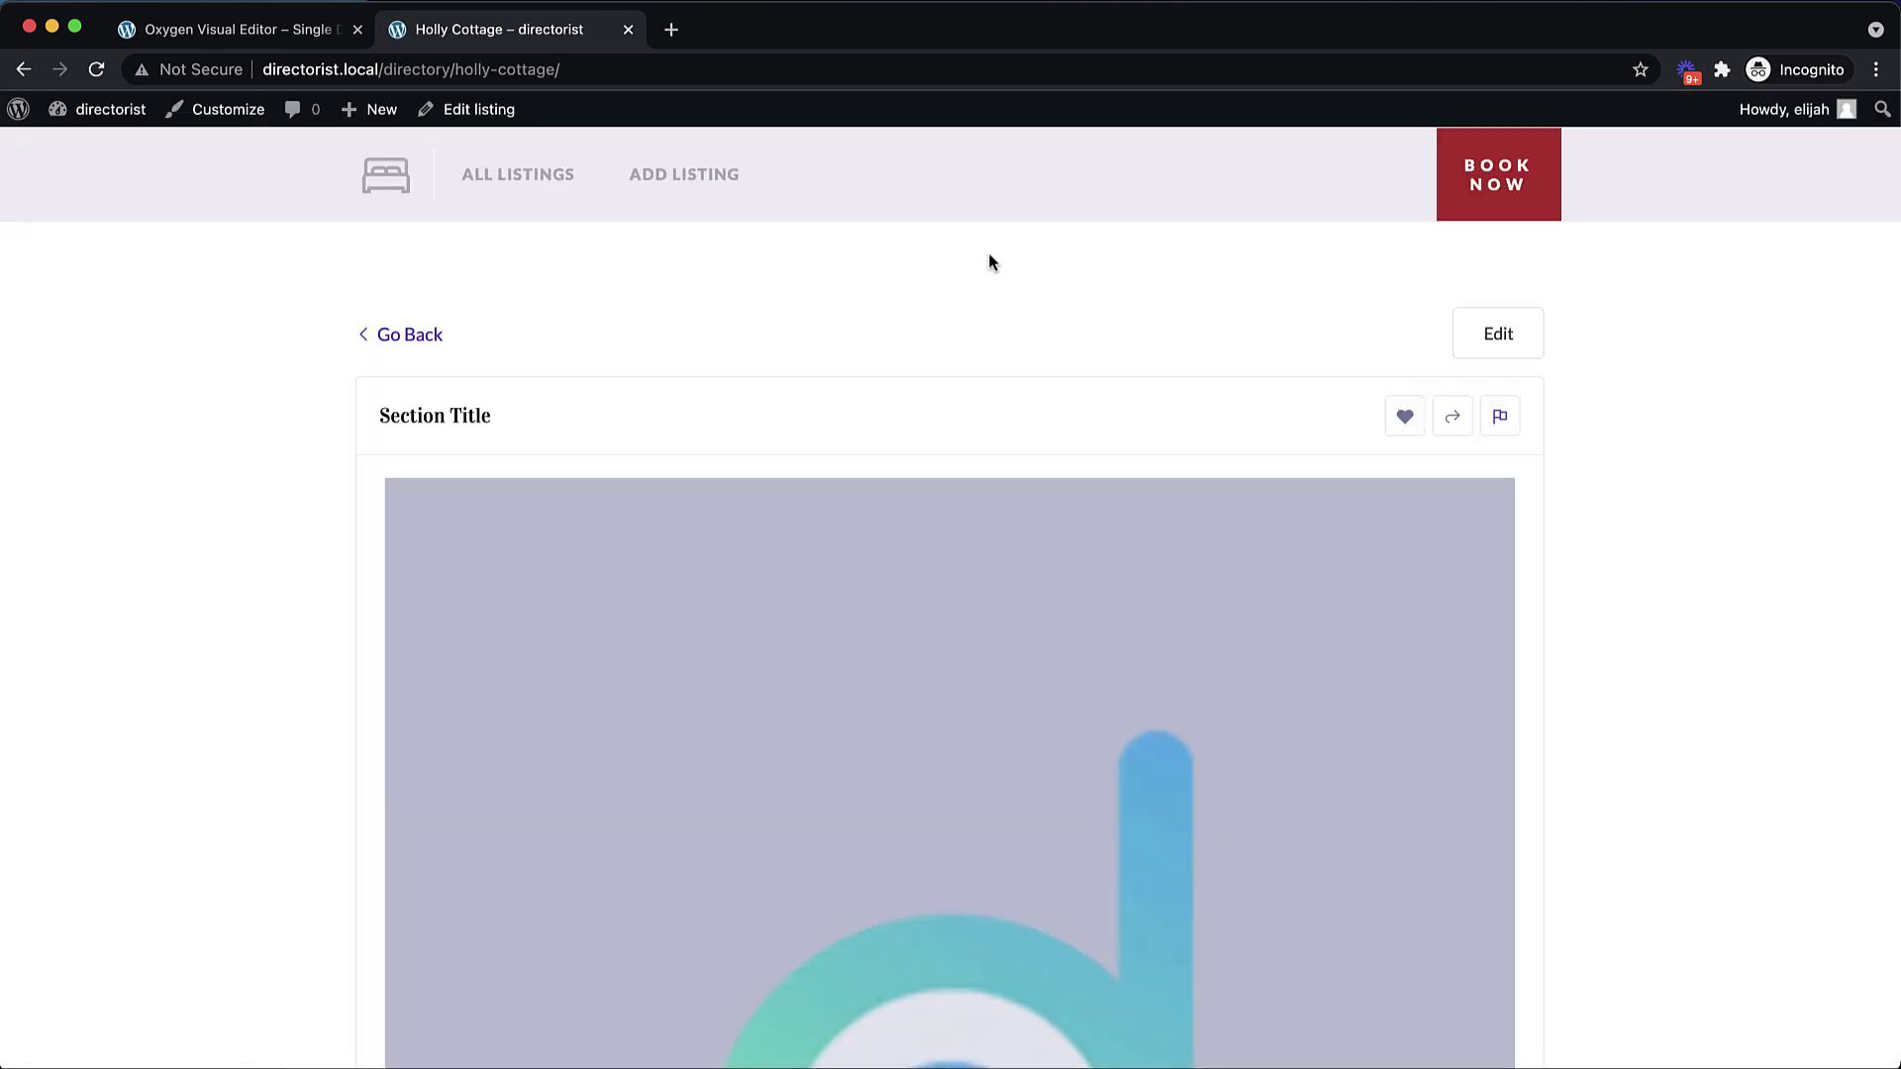
scroll(989, 255, down, 15)
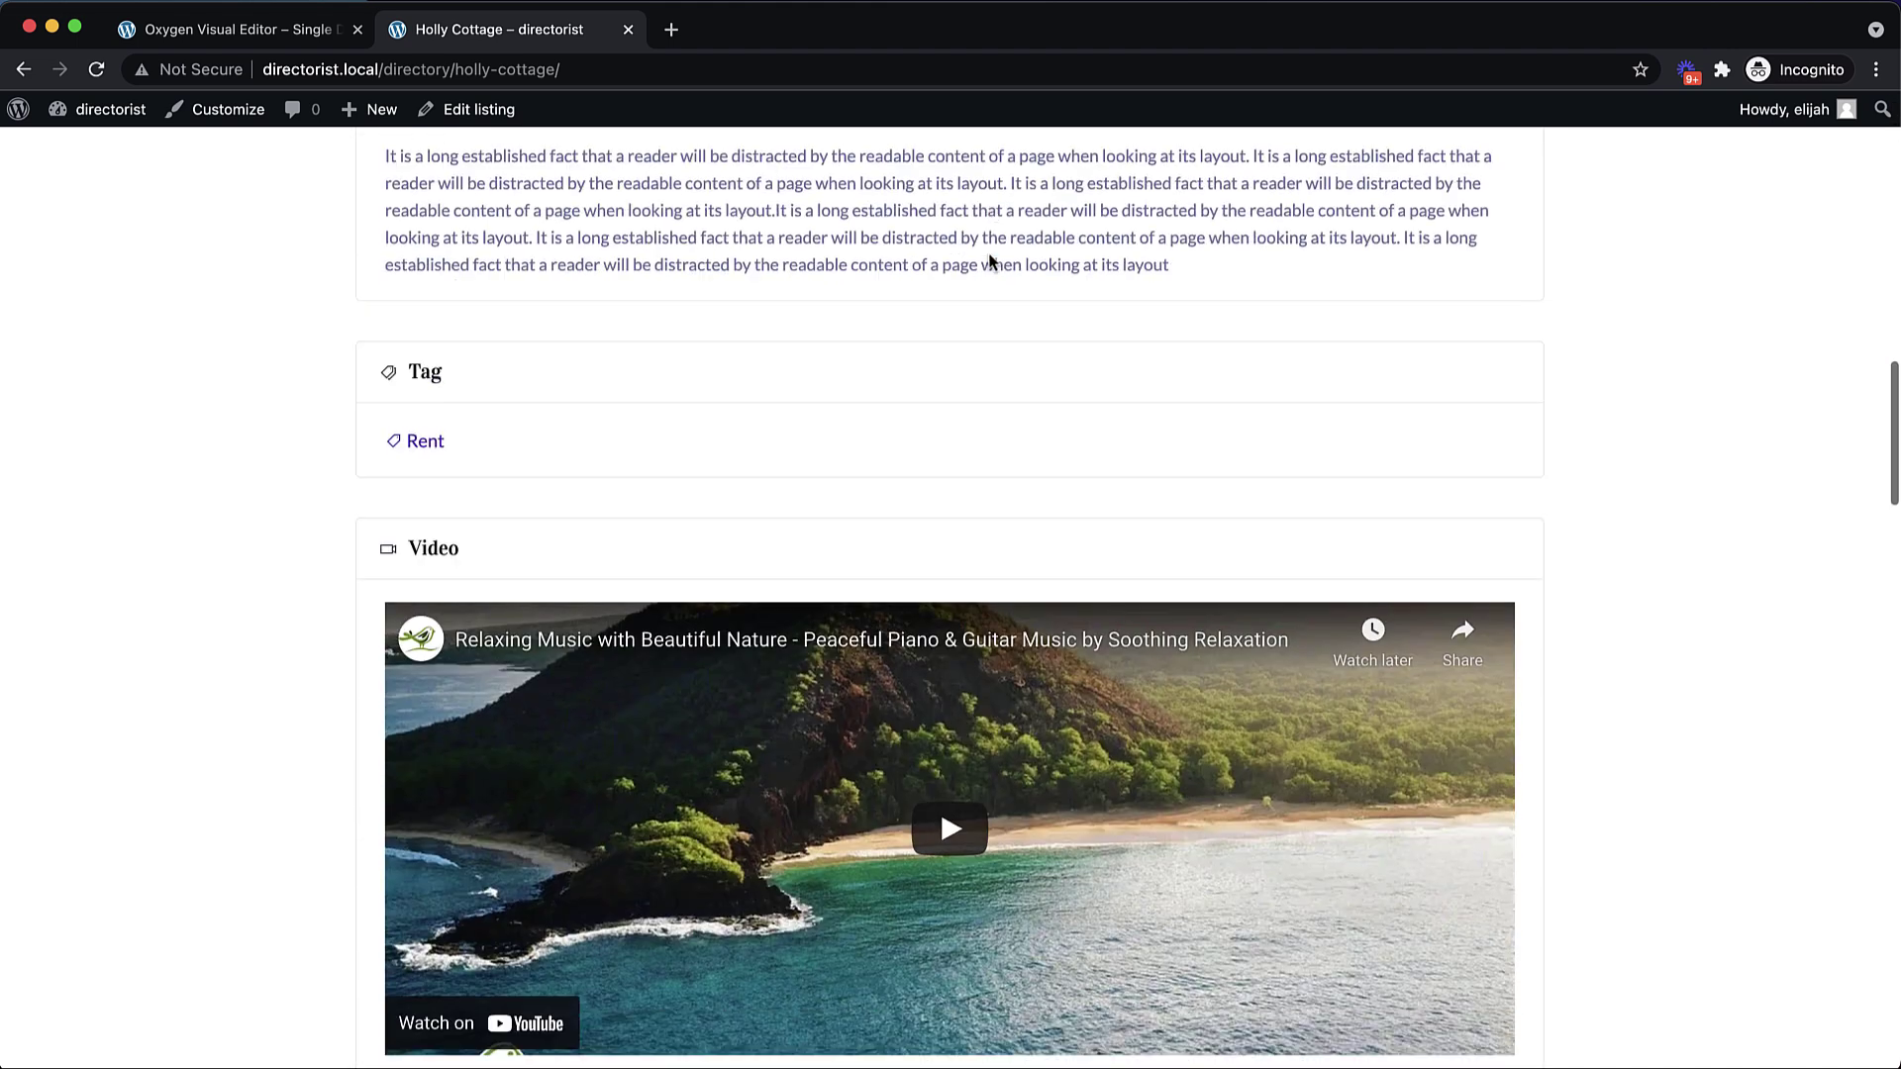
scroll(991, 261, down, 12)
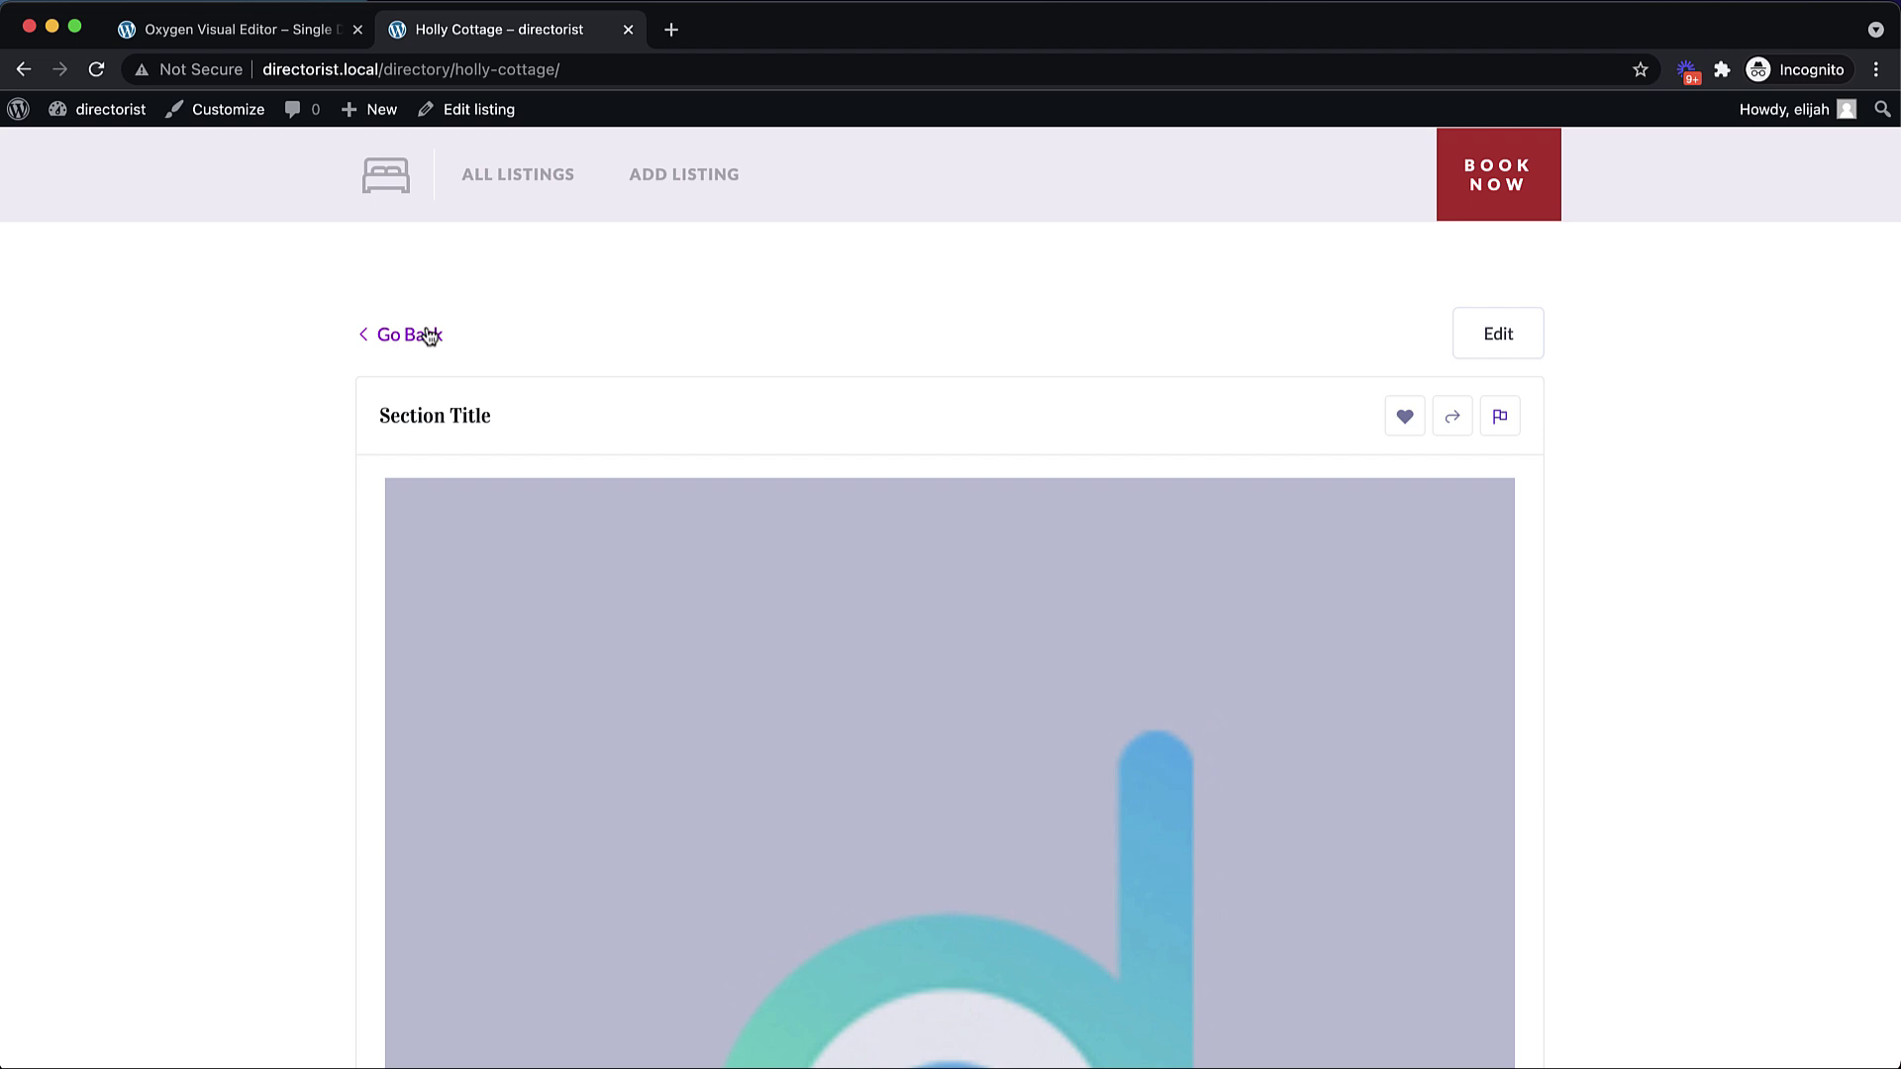
click(429, 336)
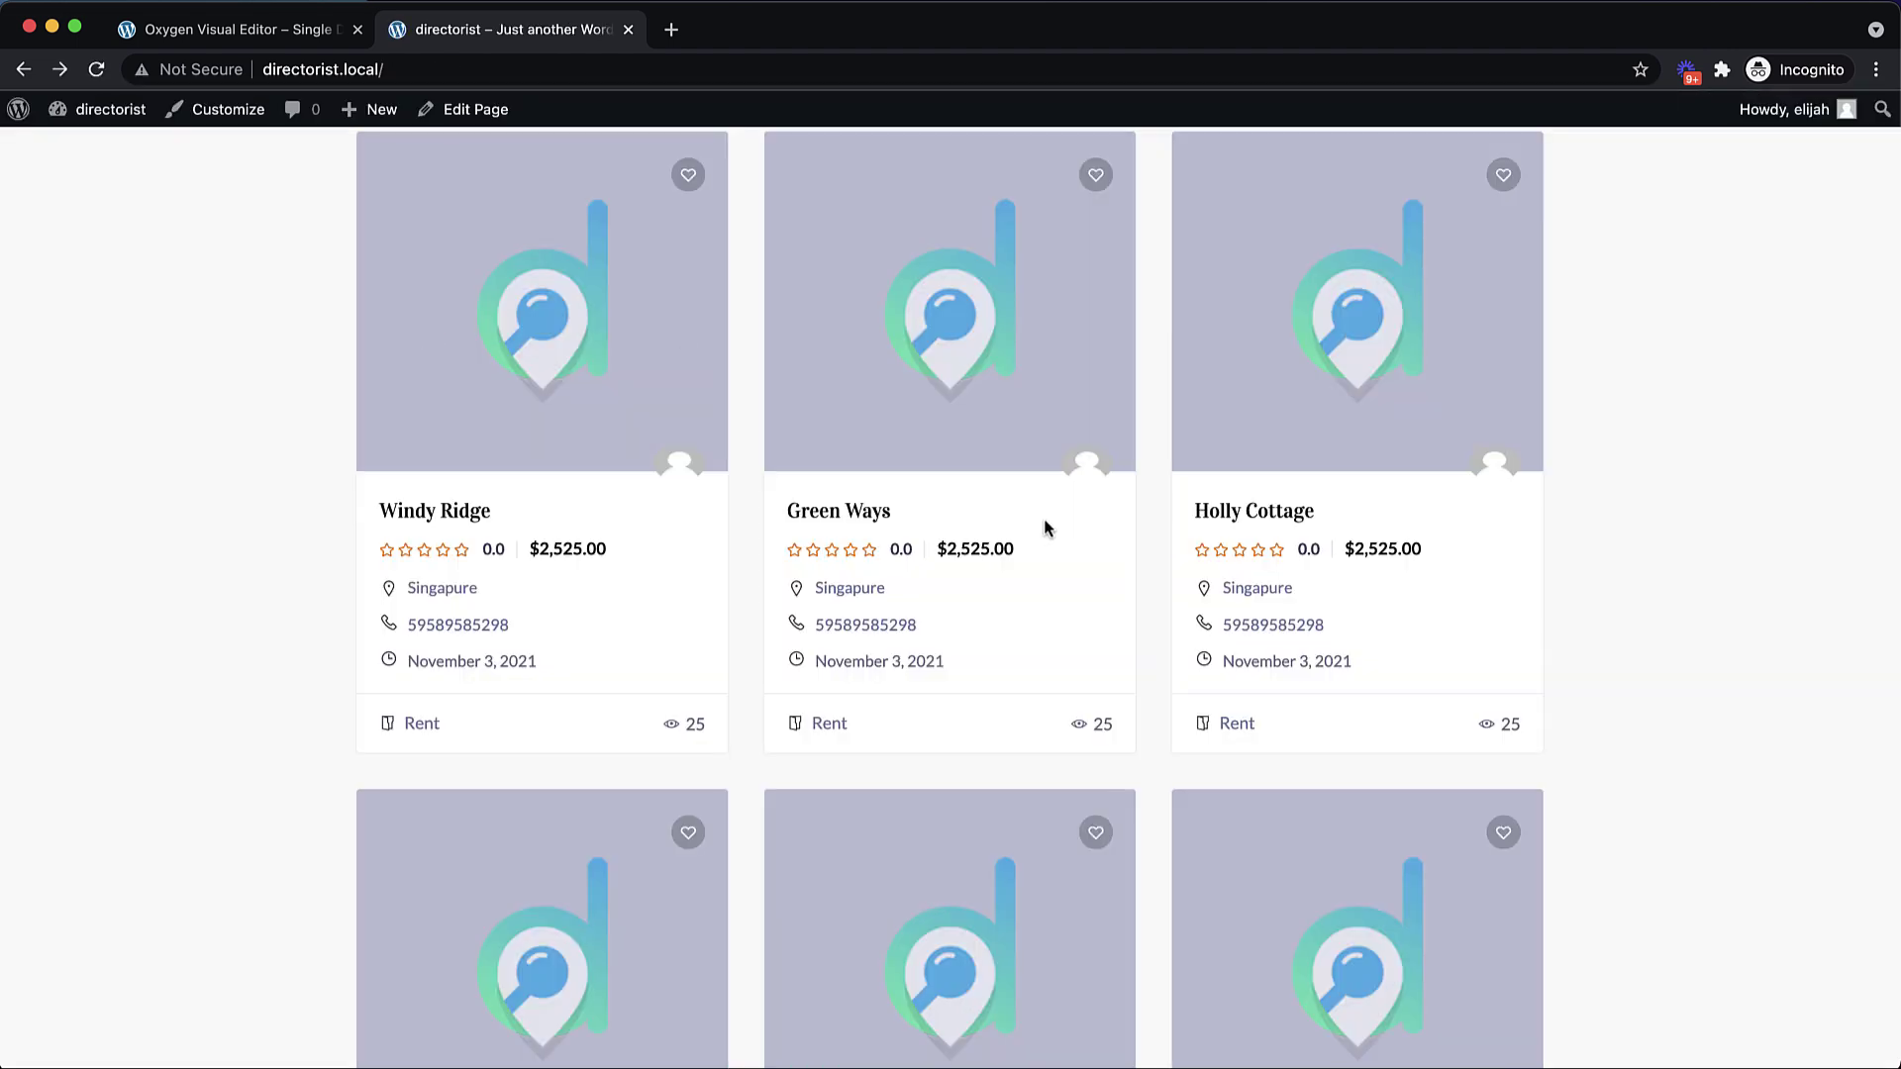
scroll(1105, 594, up, 10)
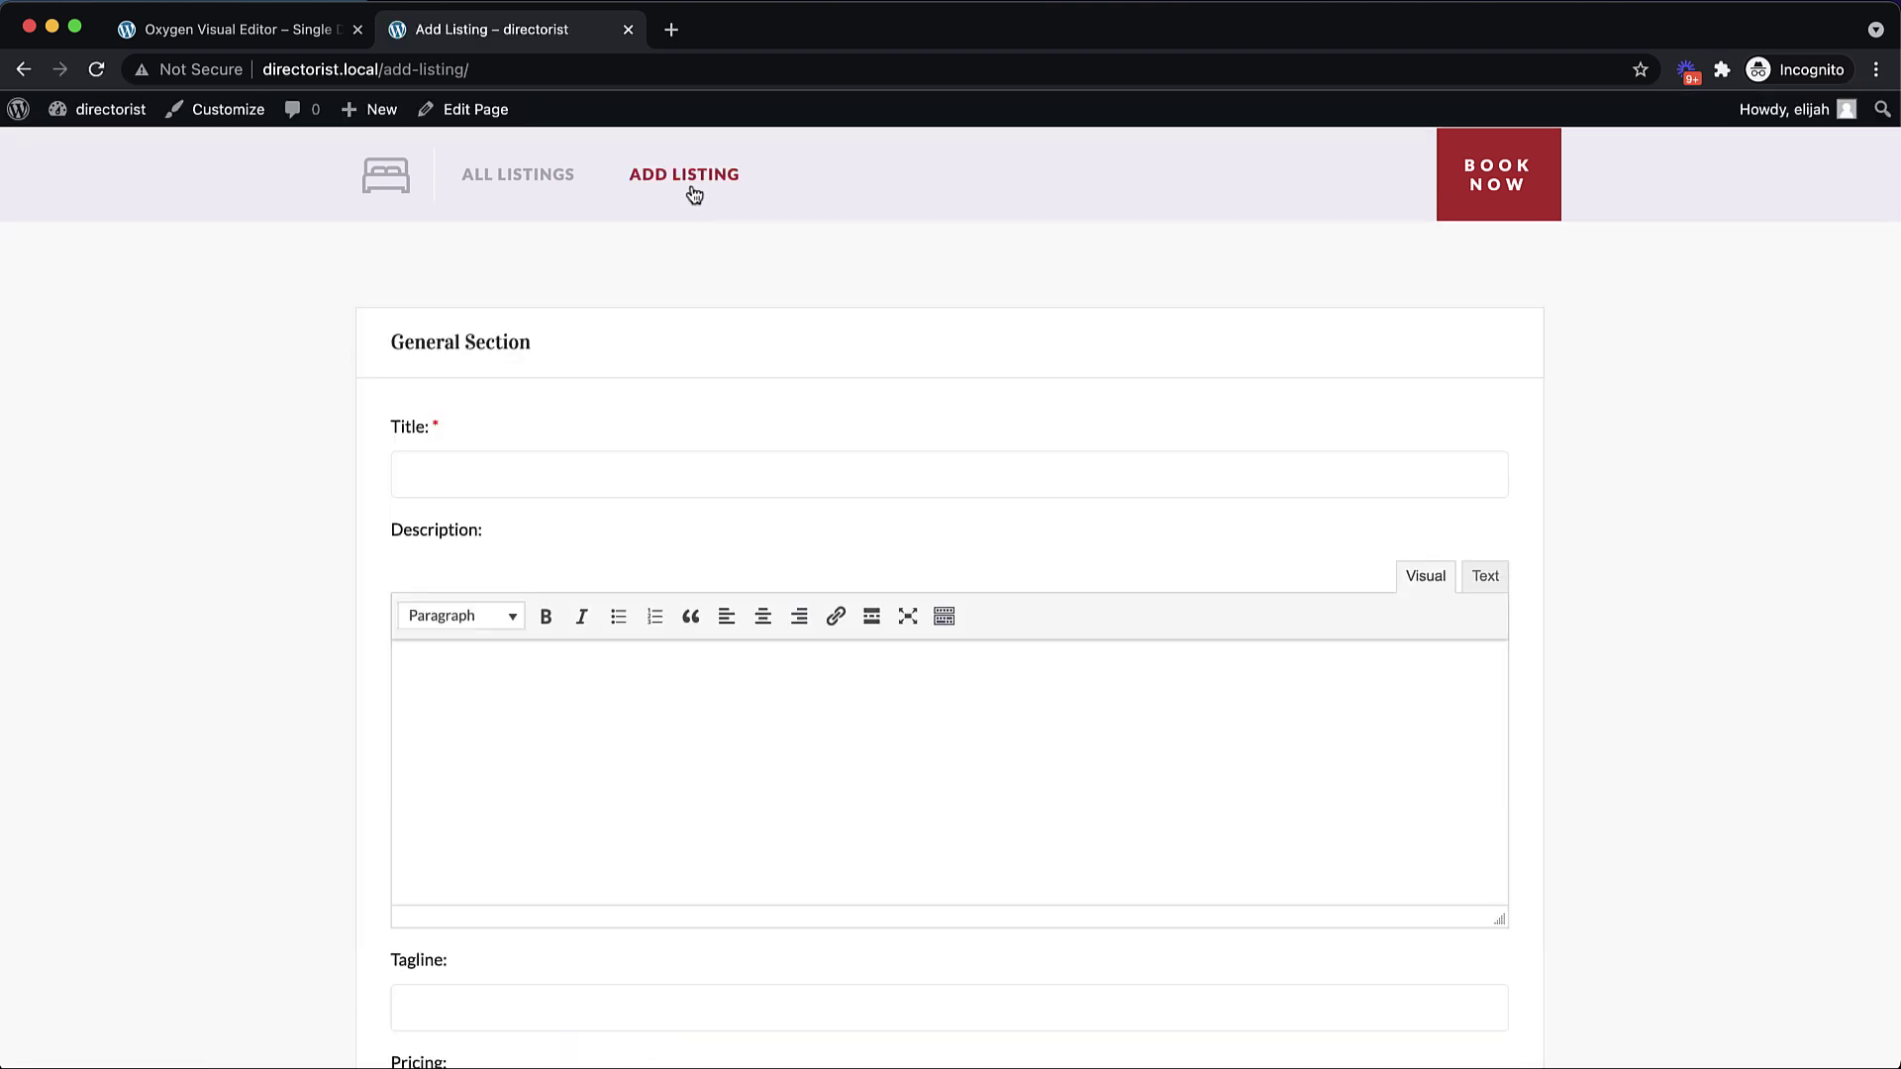
- Scroll through the Add Listing form down to Save & Preview and back up
scroll(1236, 353, down, 10)
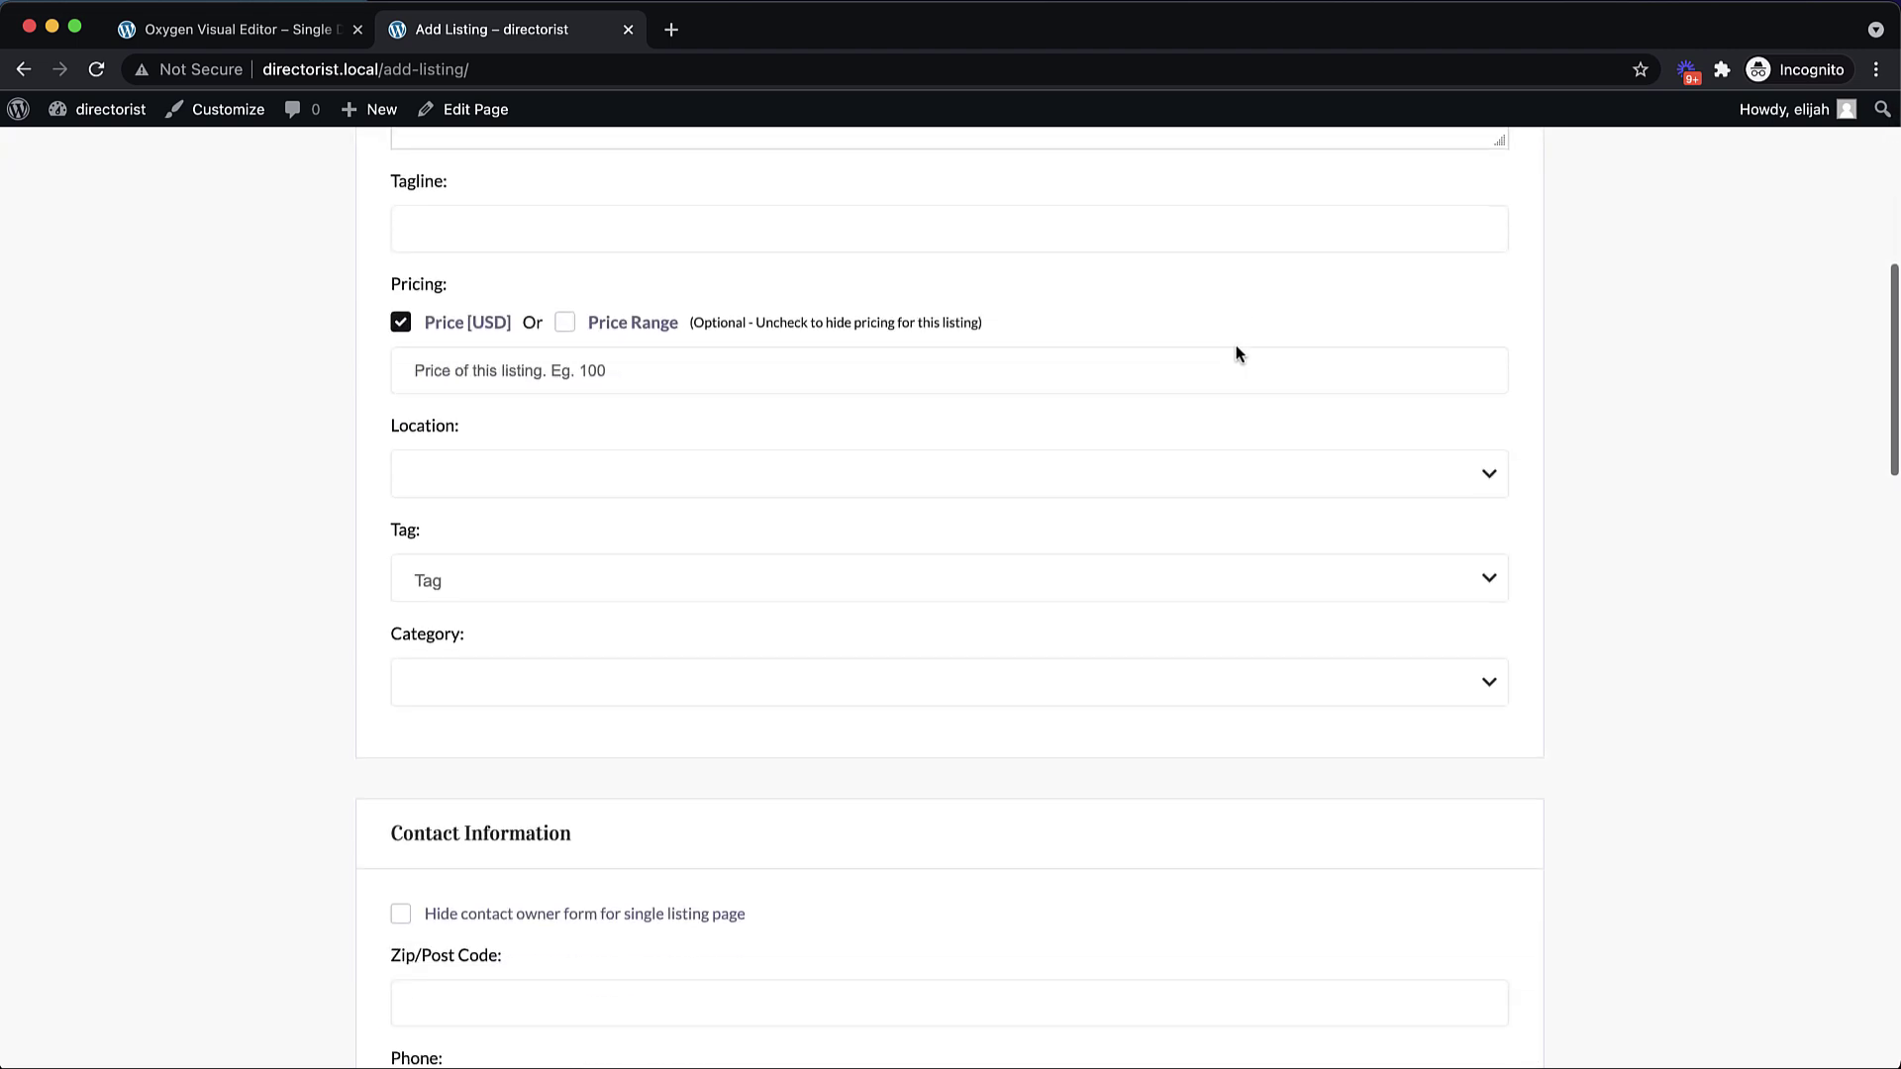
scroll(1235, 353, up, 9)
scroll(1236, 353, up, 3)
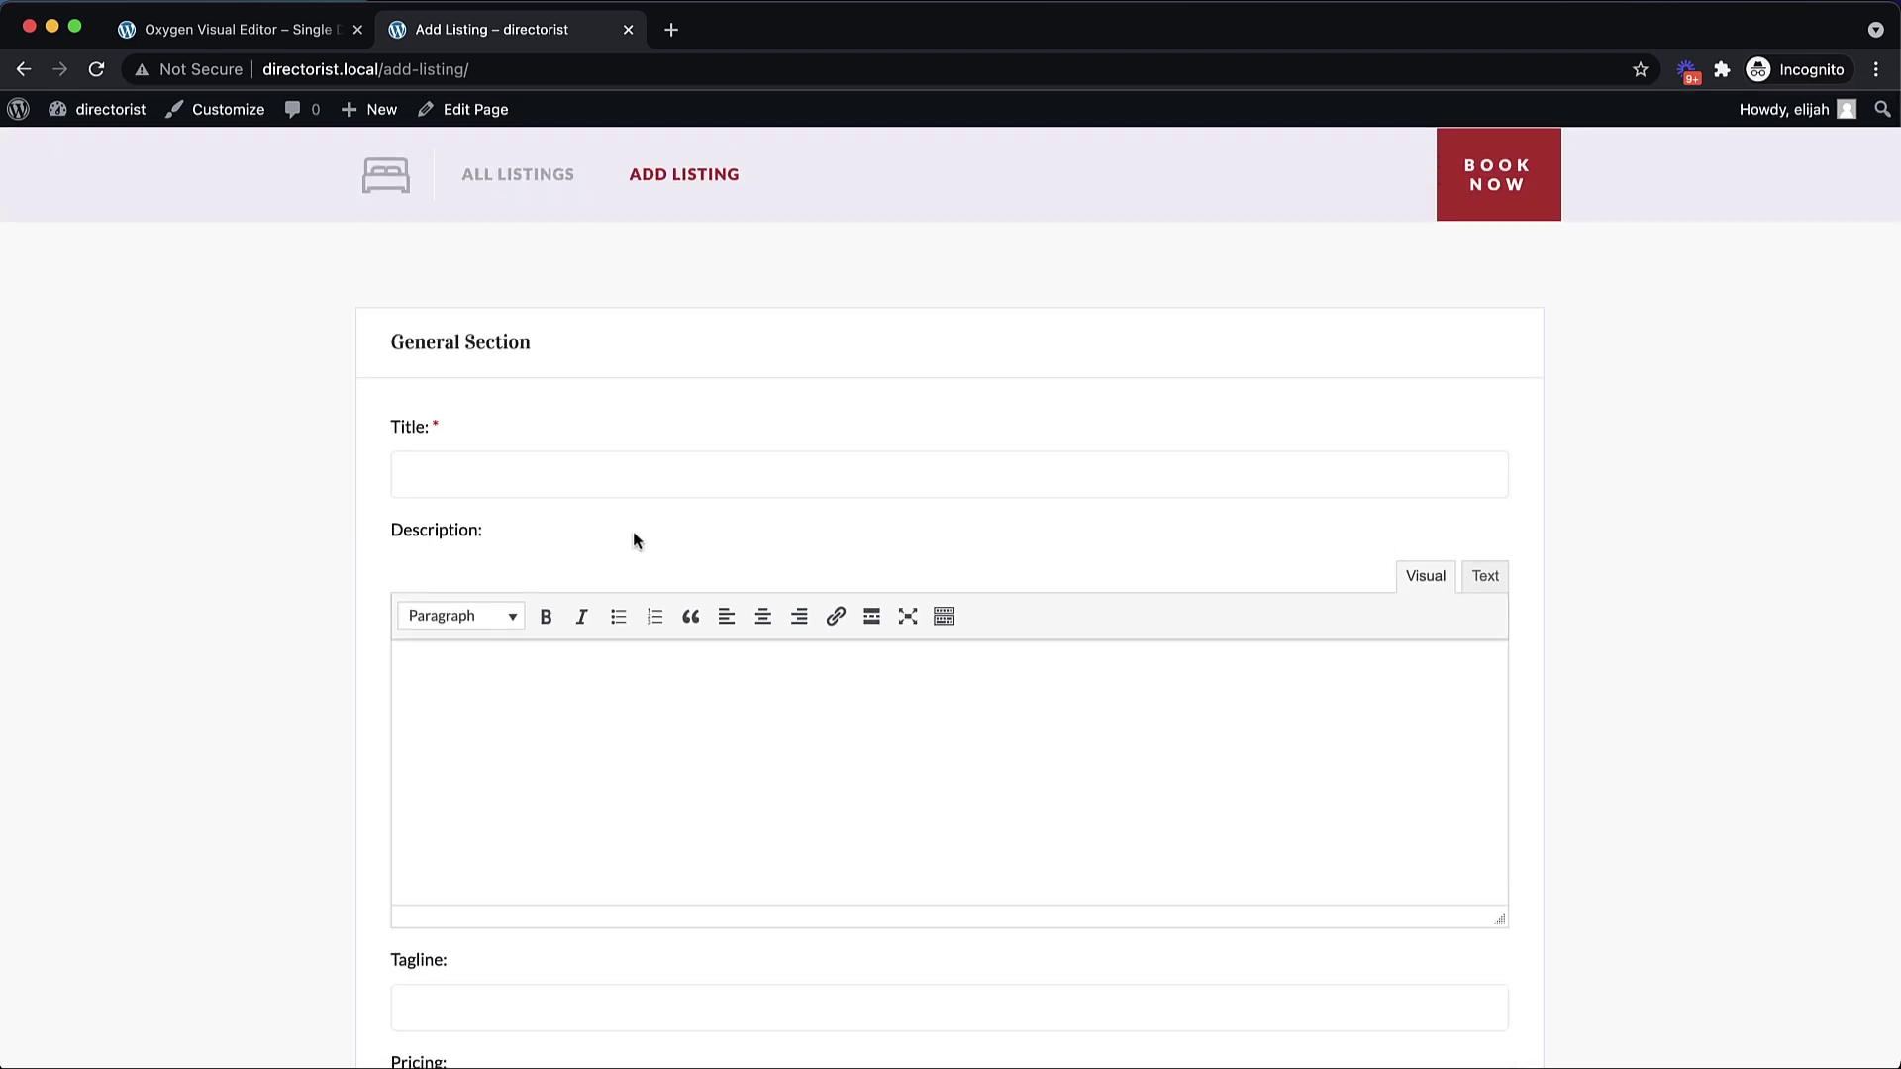
scroll(645, 456, down, 8)
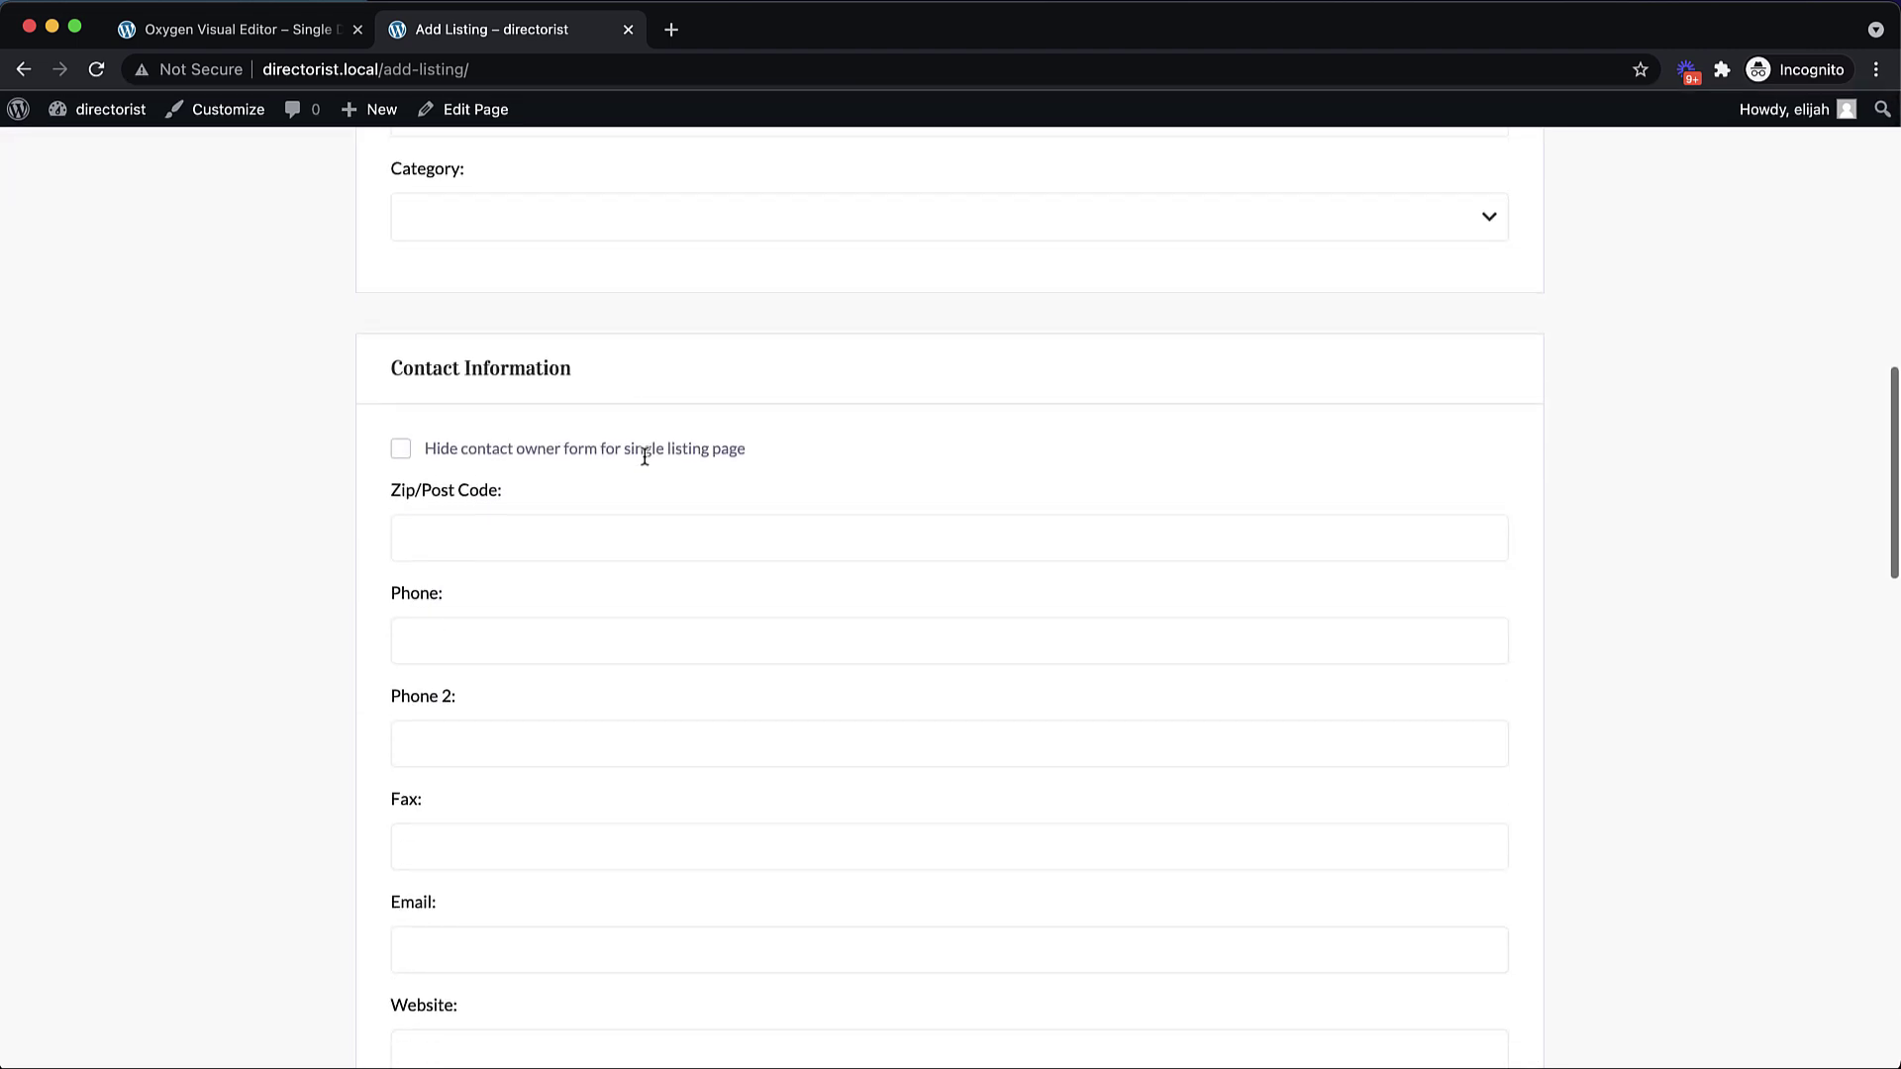
scroll(645, 456, down, 15)
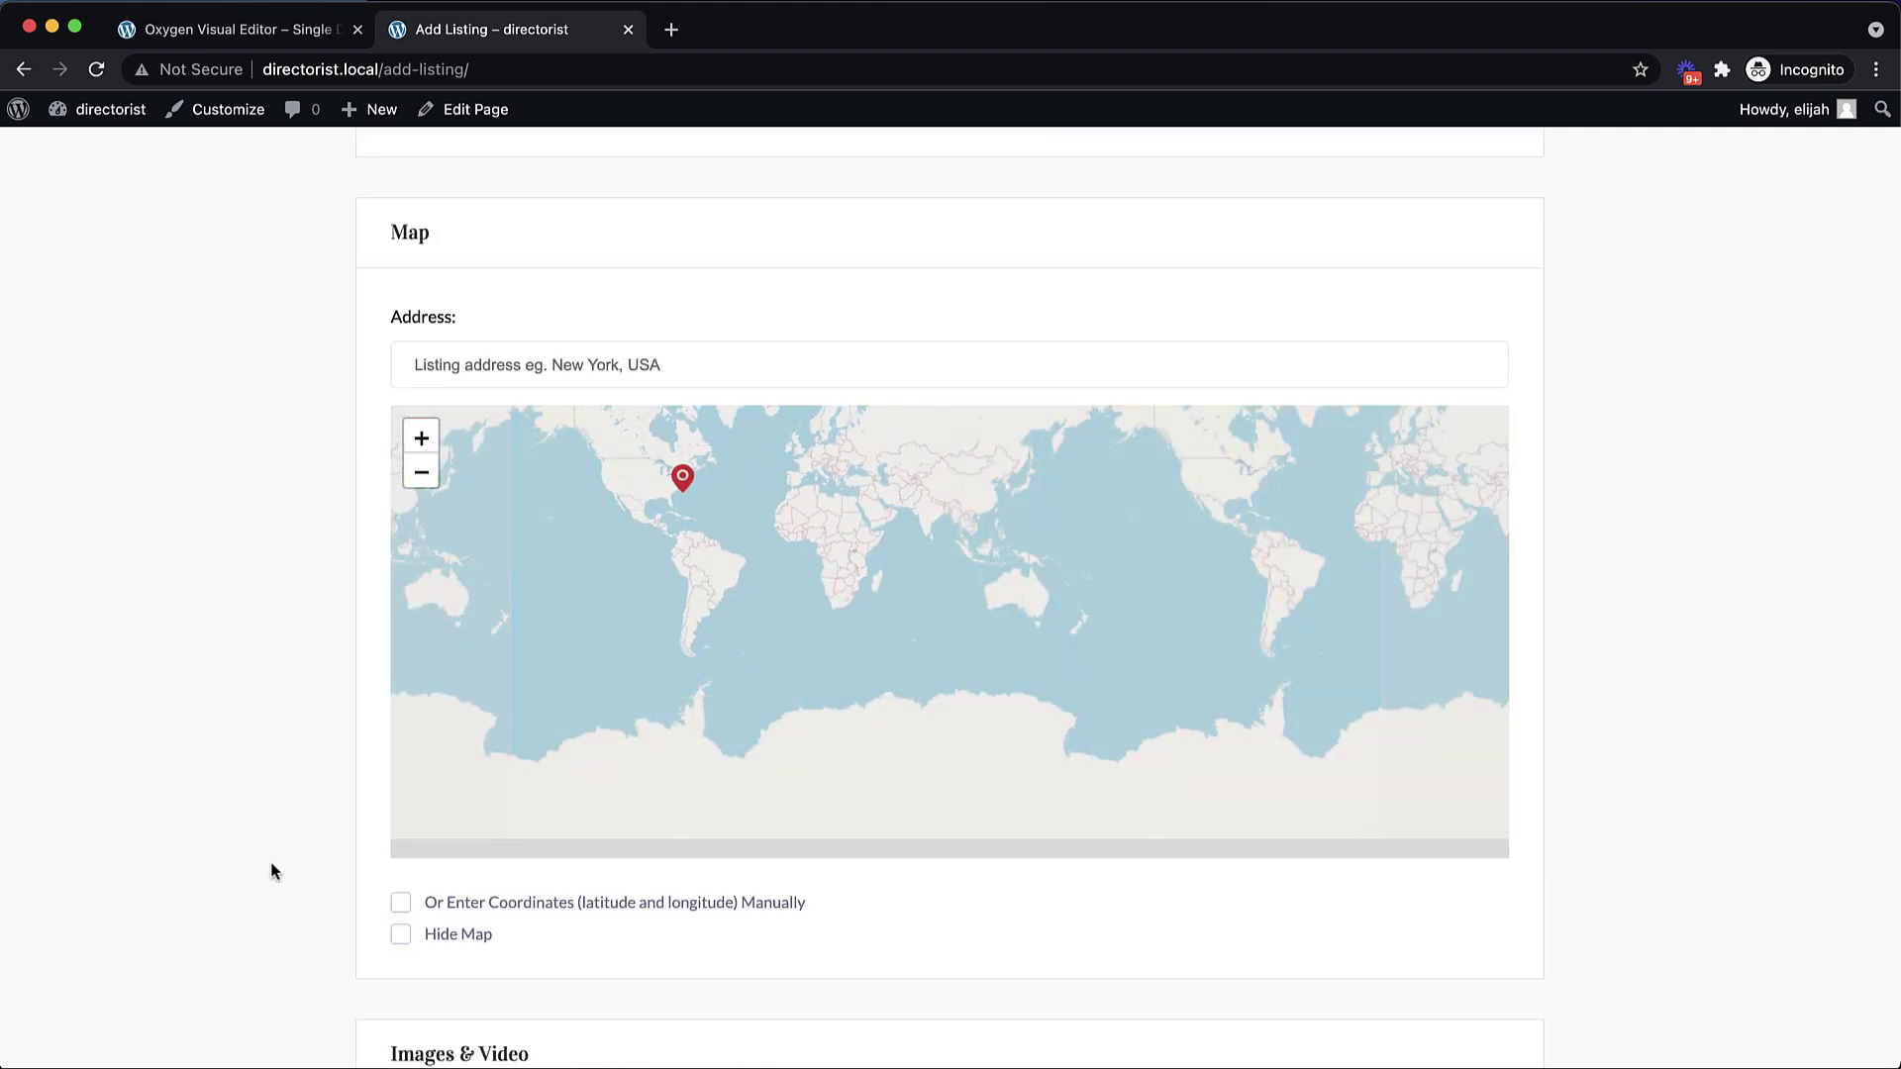
scroll(237, 822, down, 12)
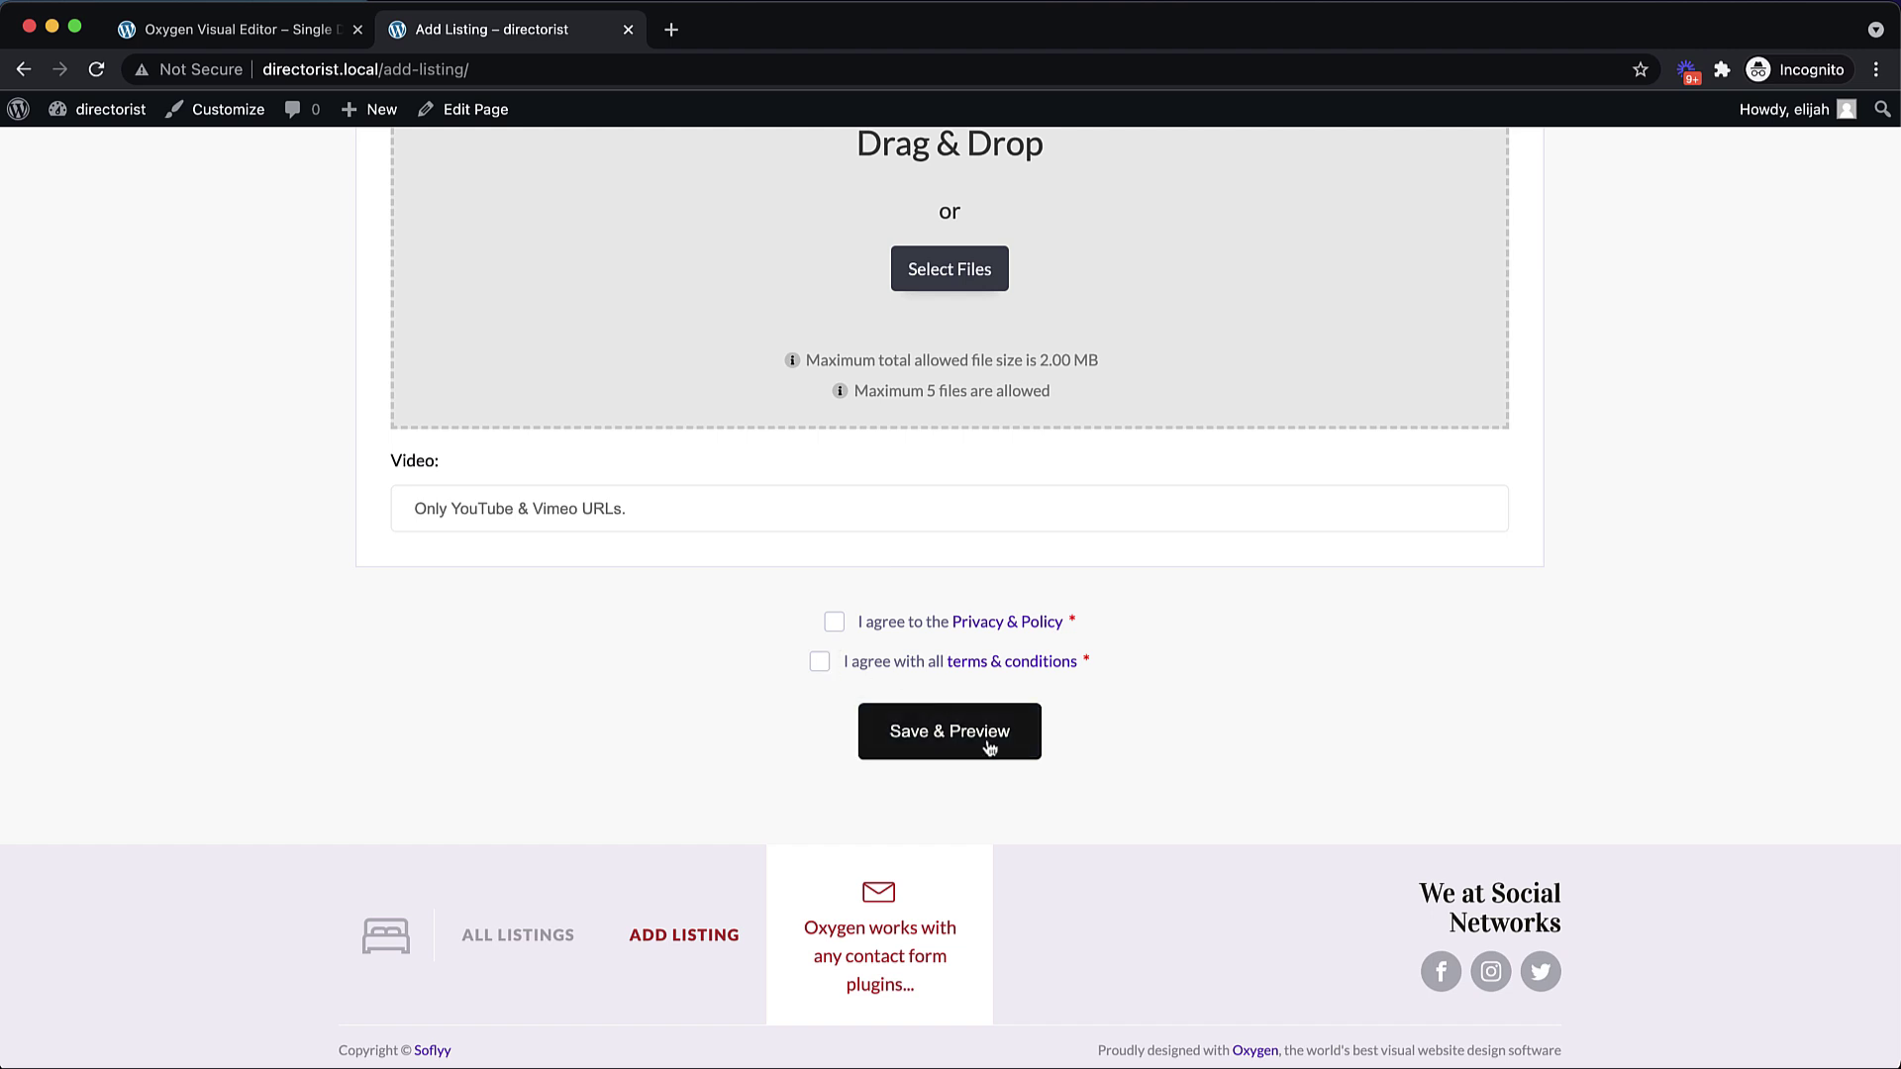
scroll(988, 745, up, 20)
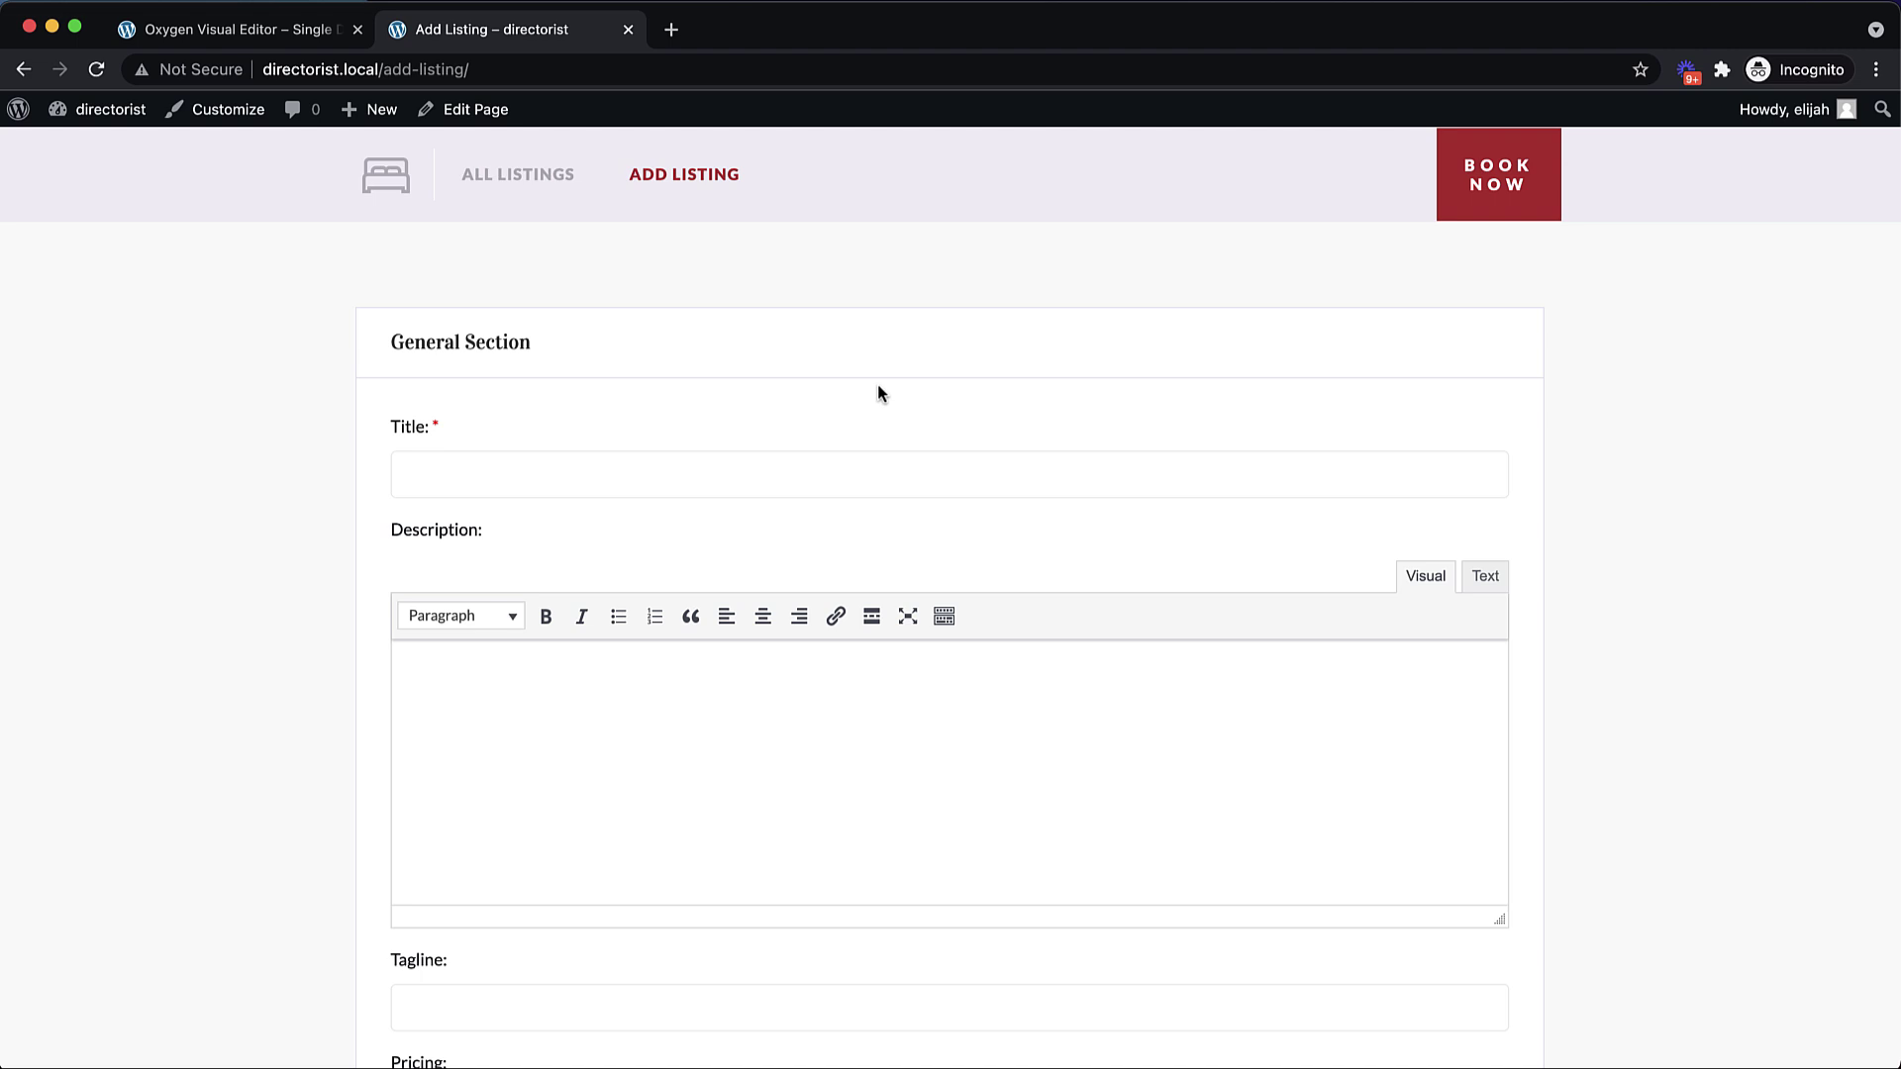
- Close the Add Listing tab and return to the WordPress admin's All Pages list
click(628, 29)
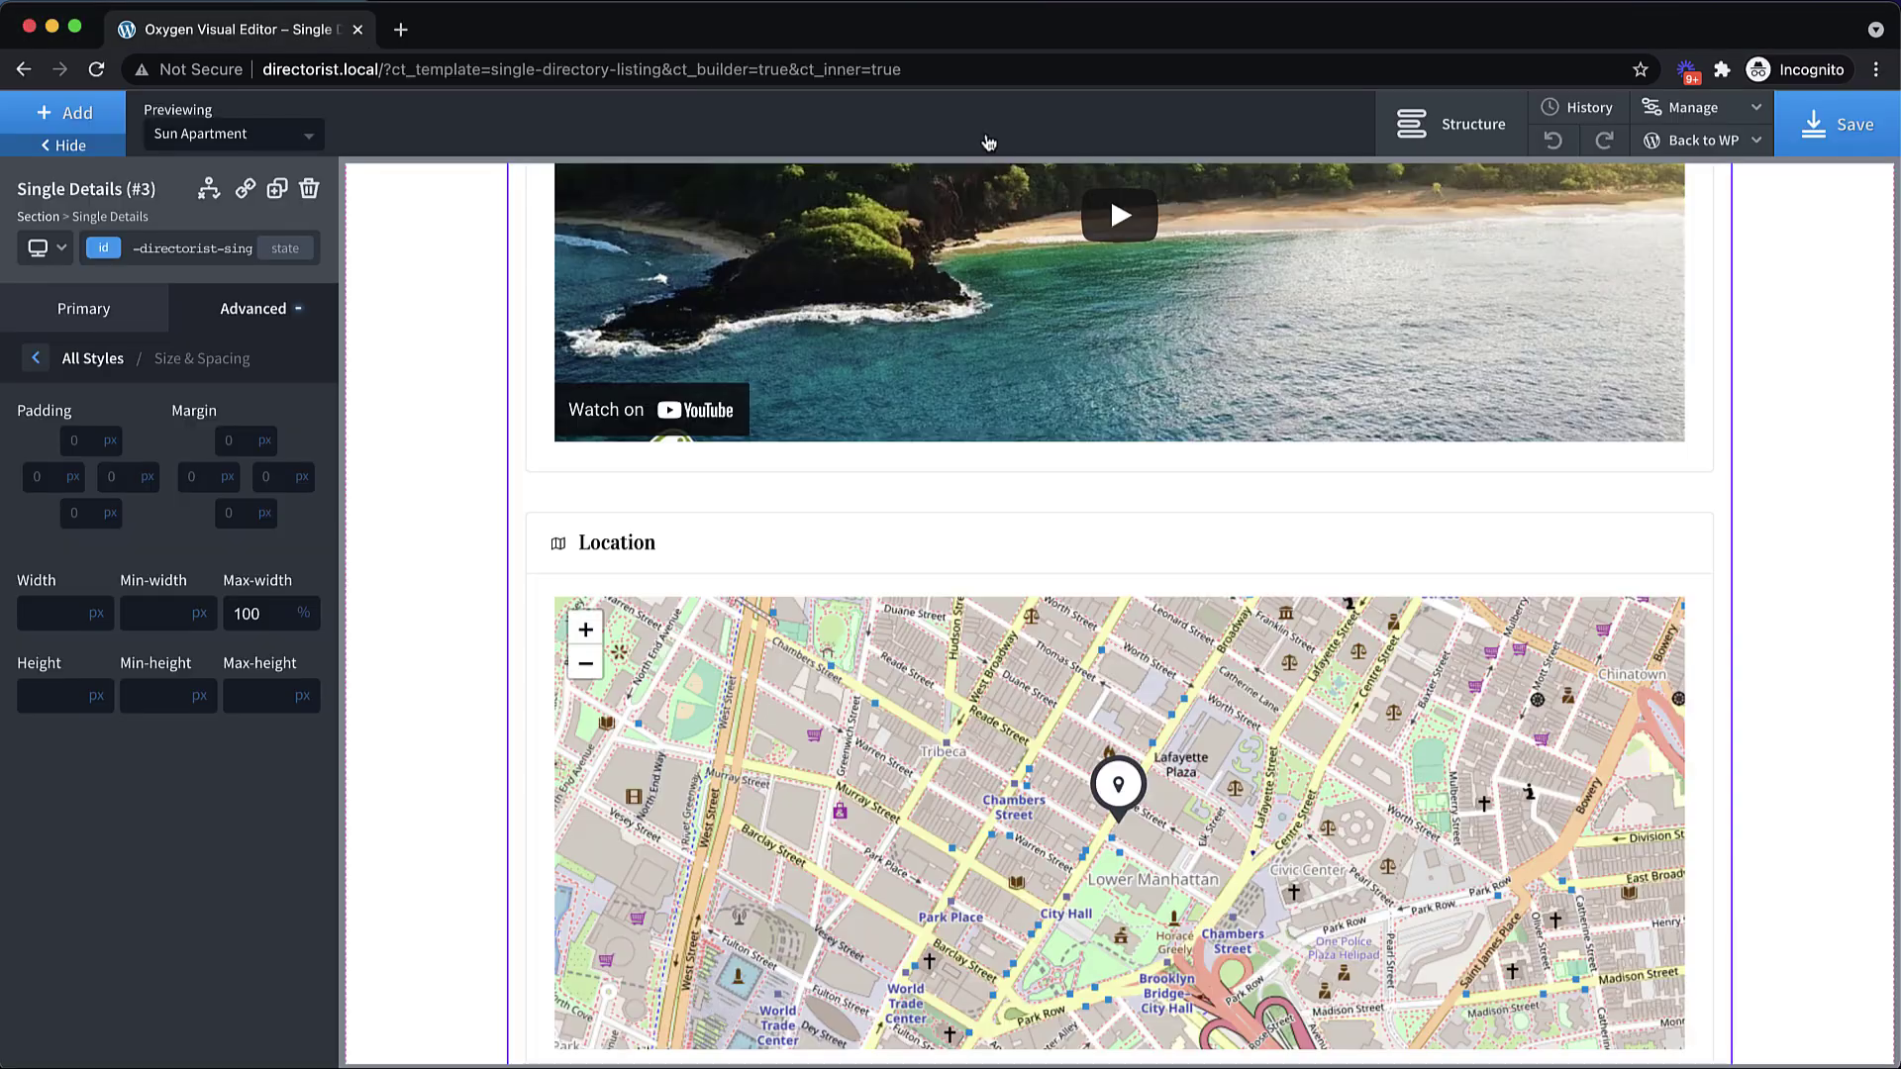
mouse_move(1747, 161)
click(1668, 176)
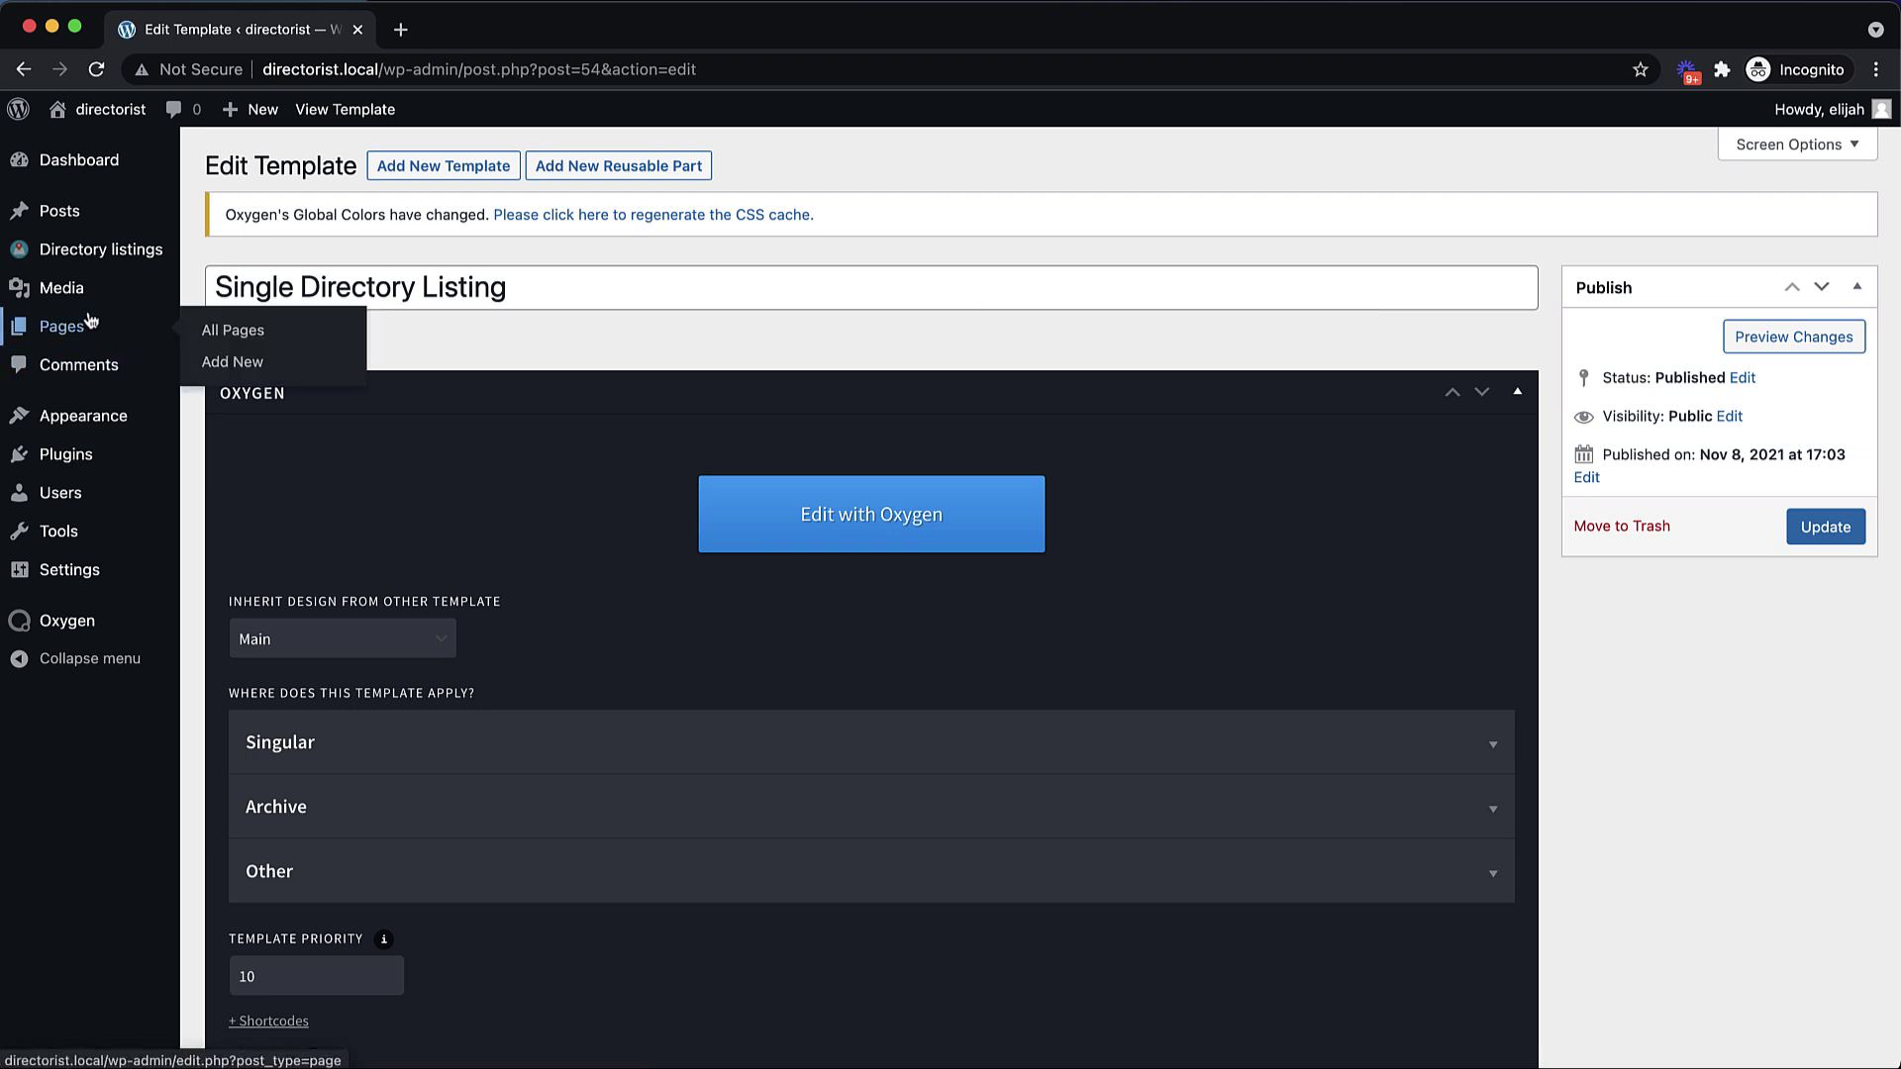
click(70, 327)
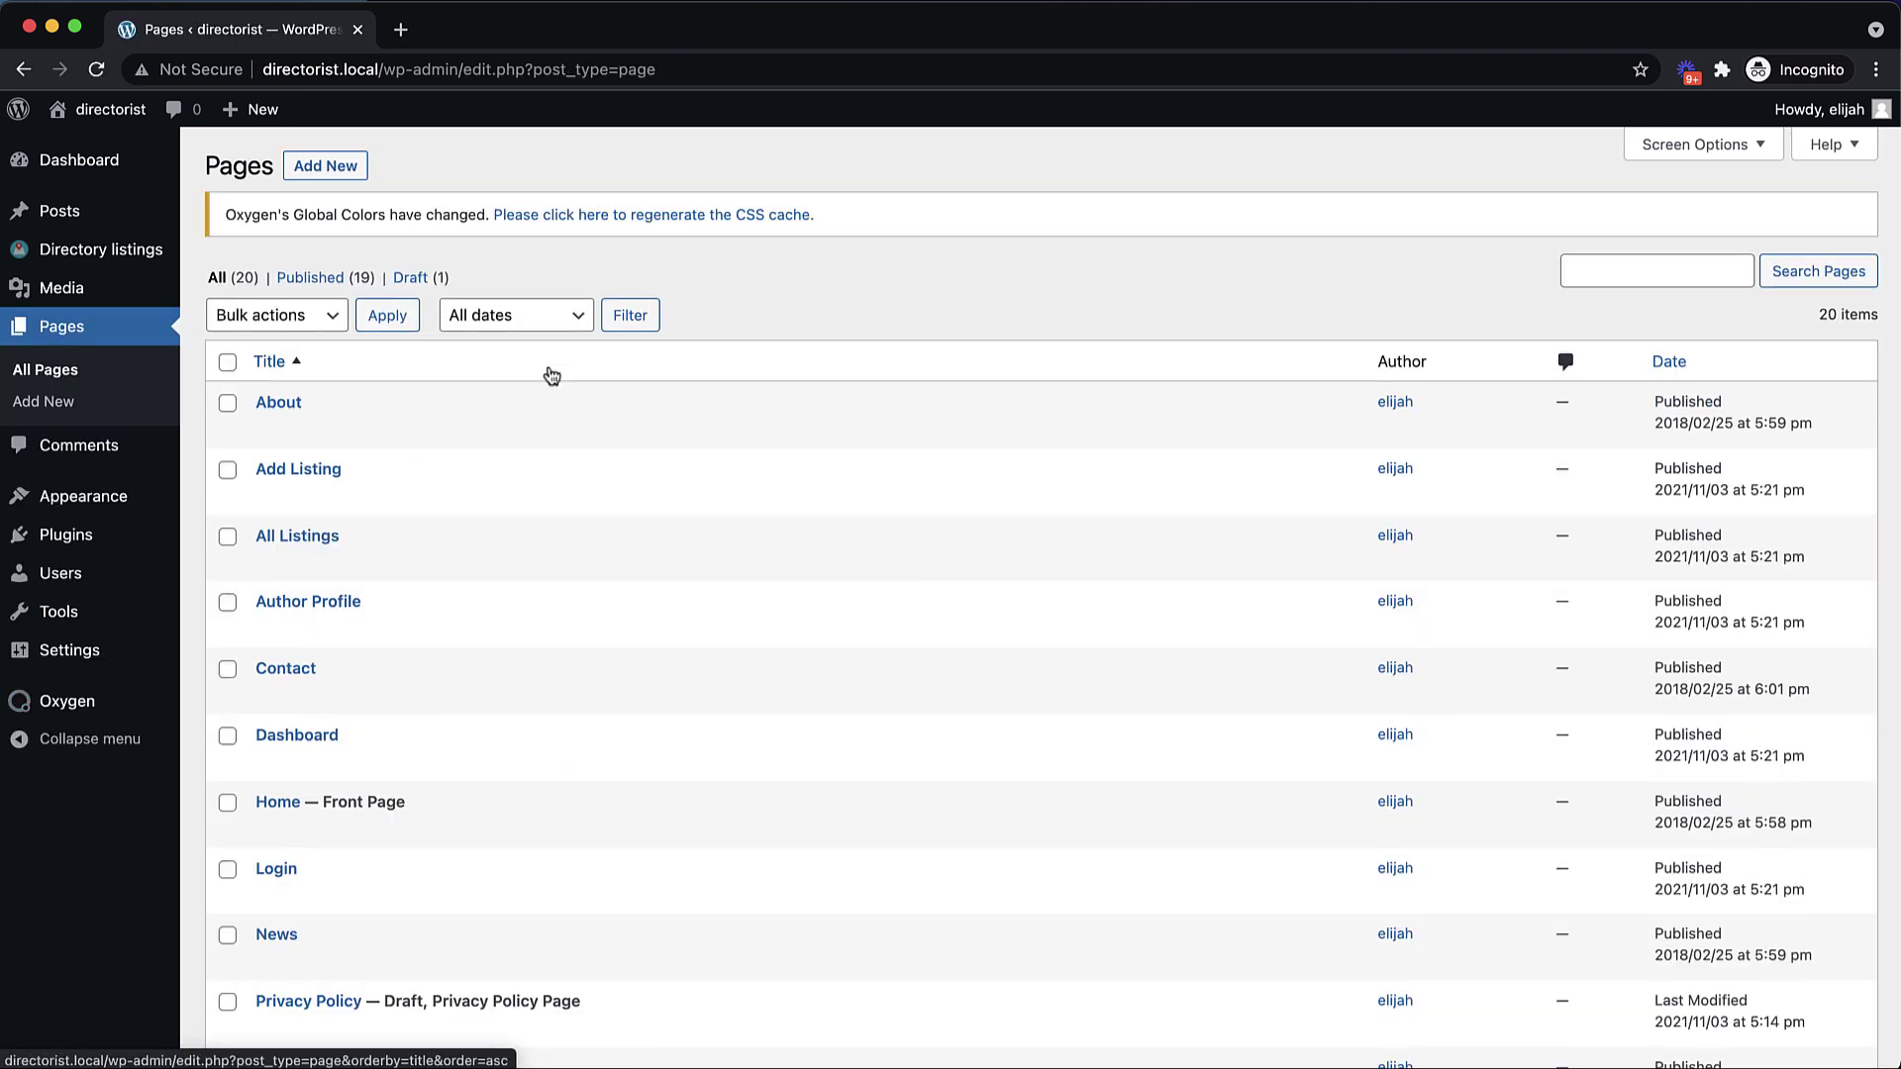
- Check the Author Profile page, then open the Dashboard page in Oxygen
scroll(550, 376, down, 3)
mouse_move(388, 416)
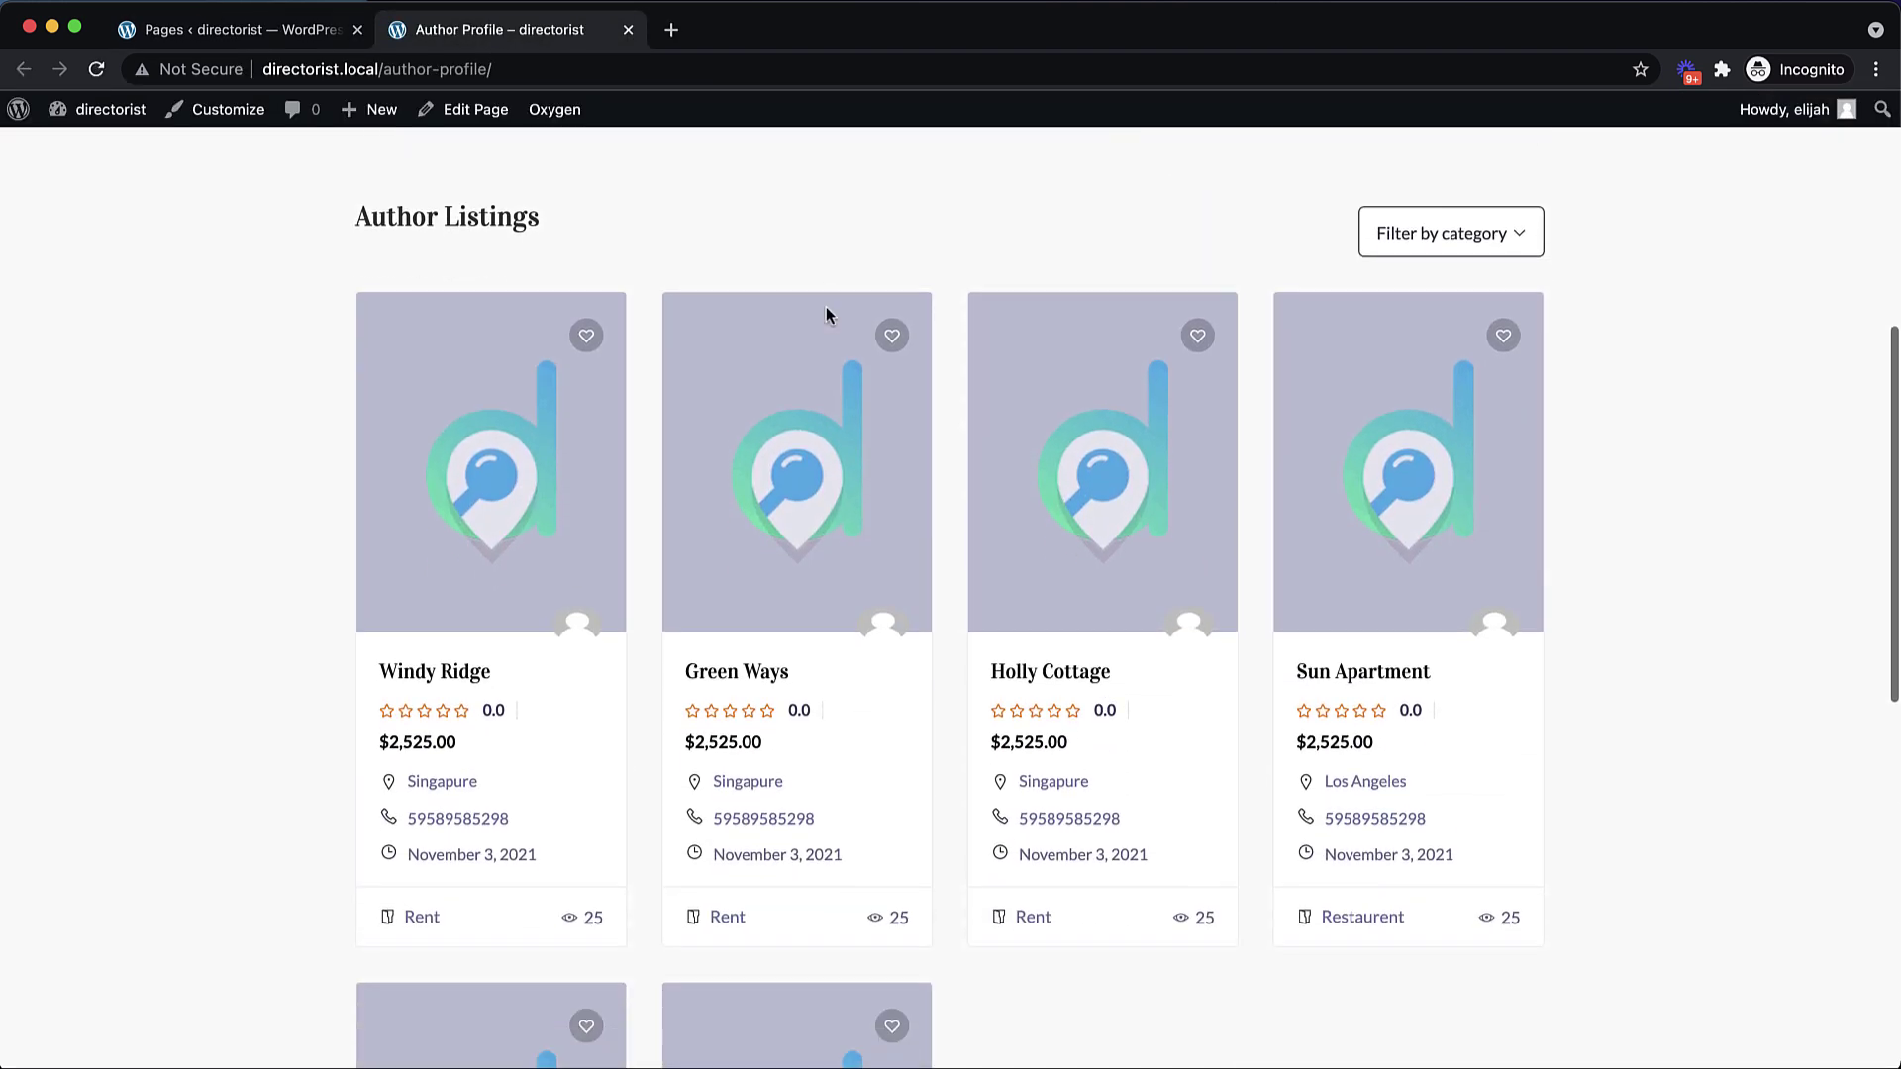
scroll(826, 314, up, 6)
scroll(826, 314, down, 4)
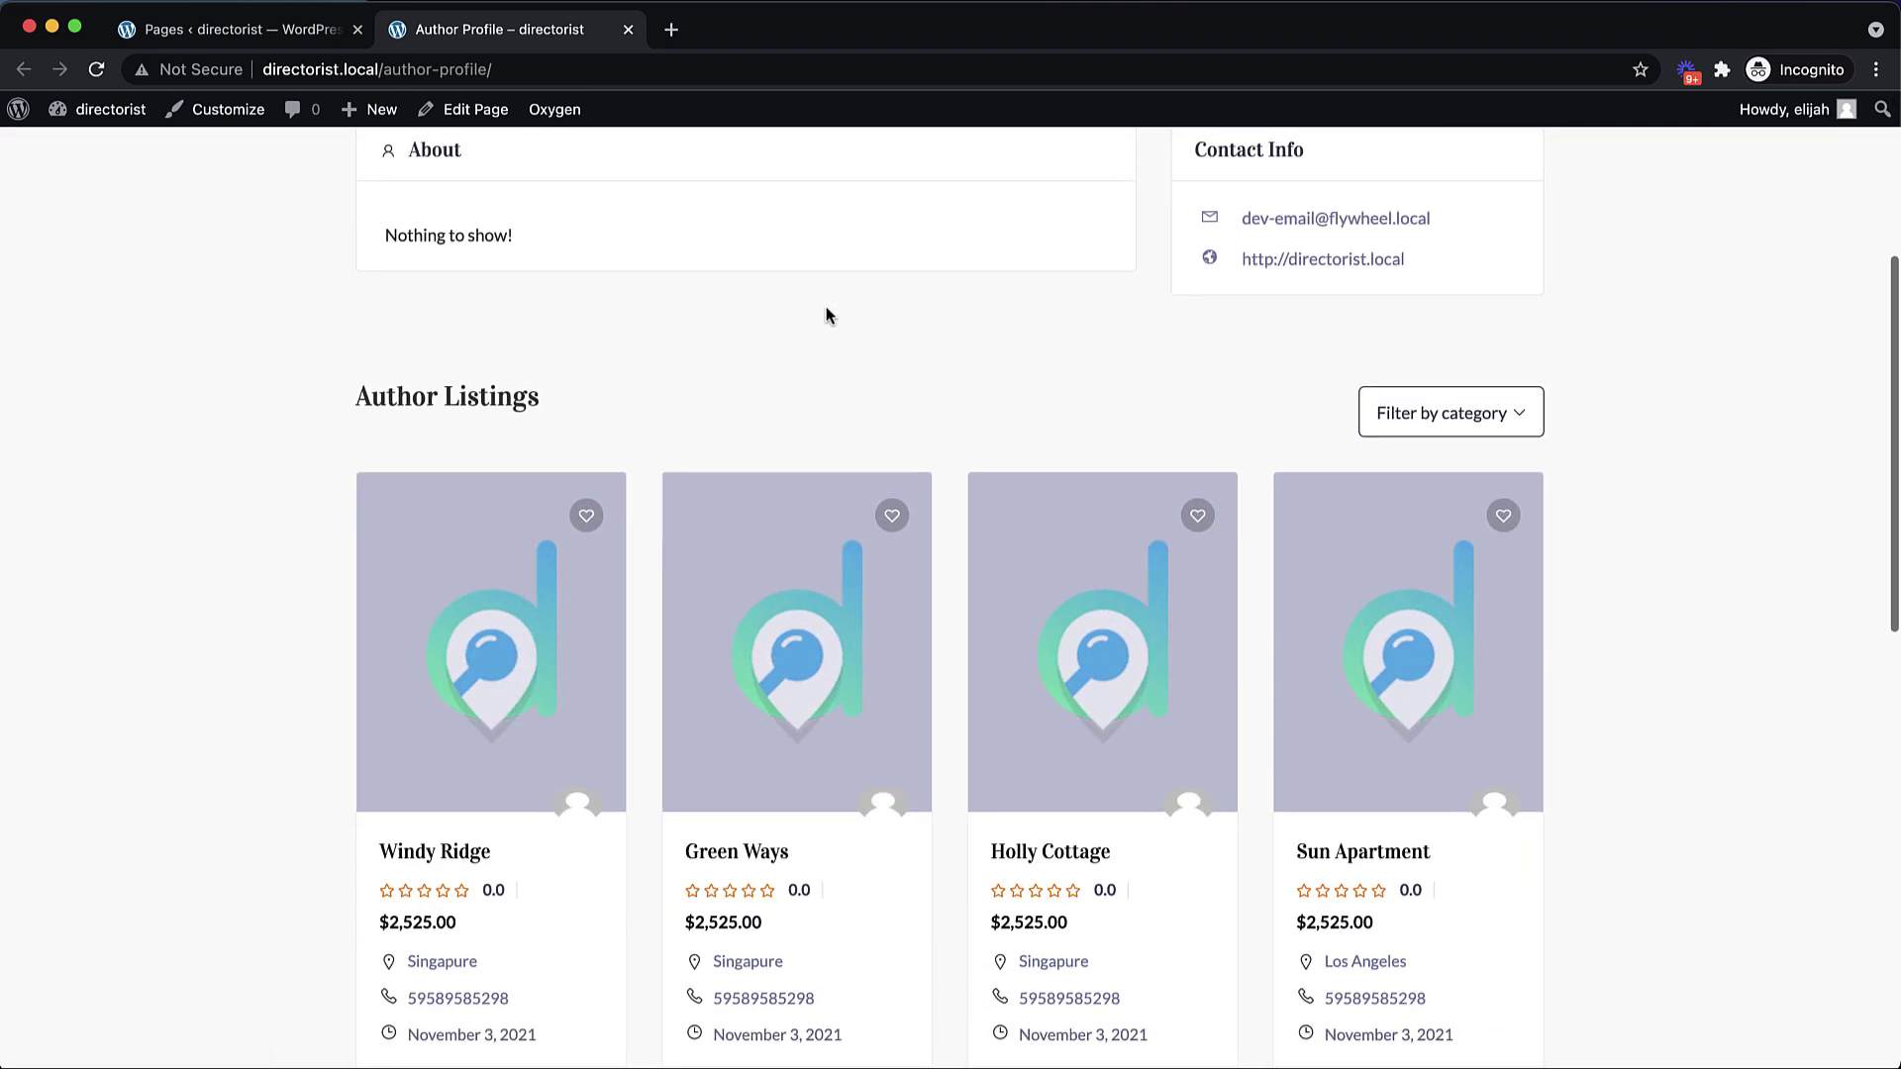
scroll(828, 315, up, 4)
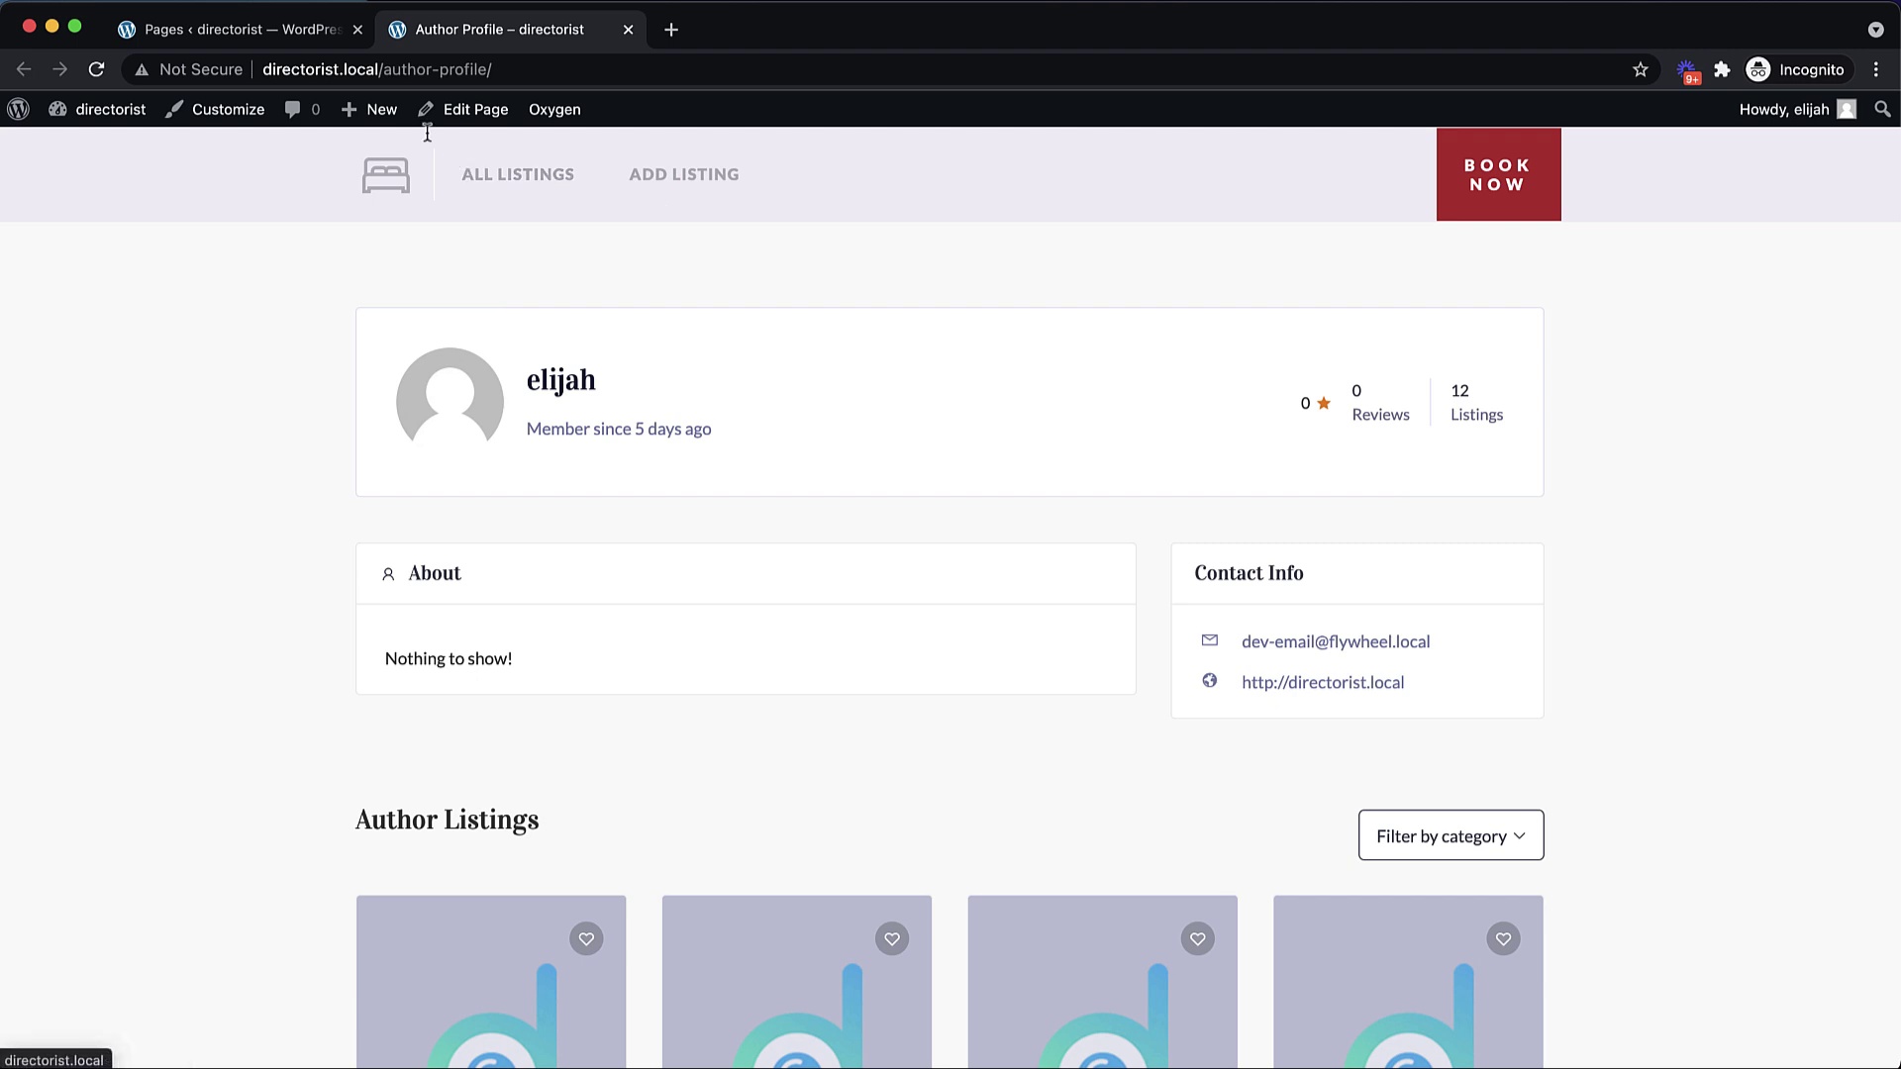
click(287, 32)
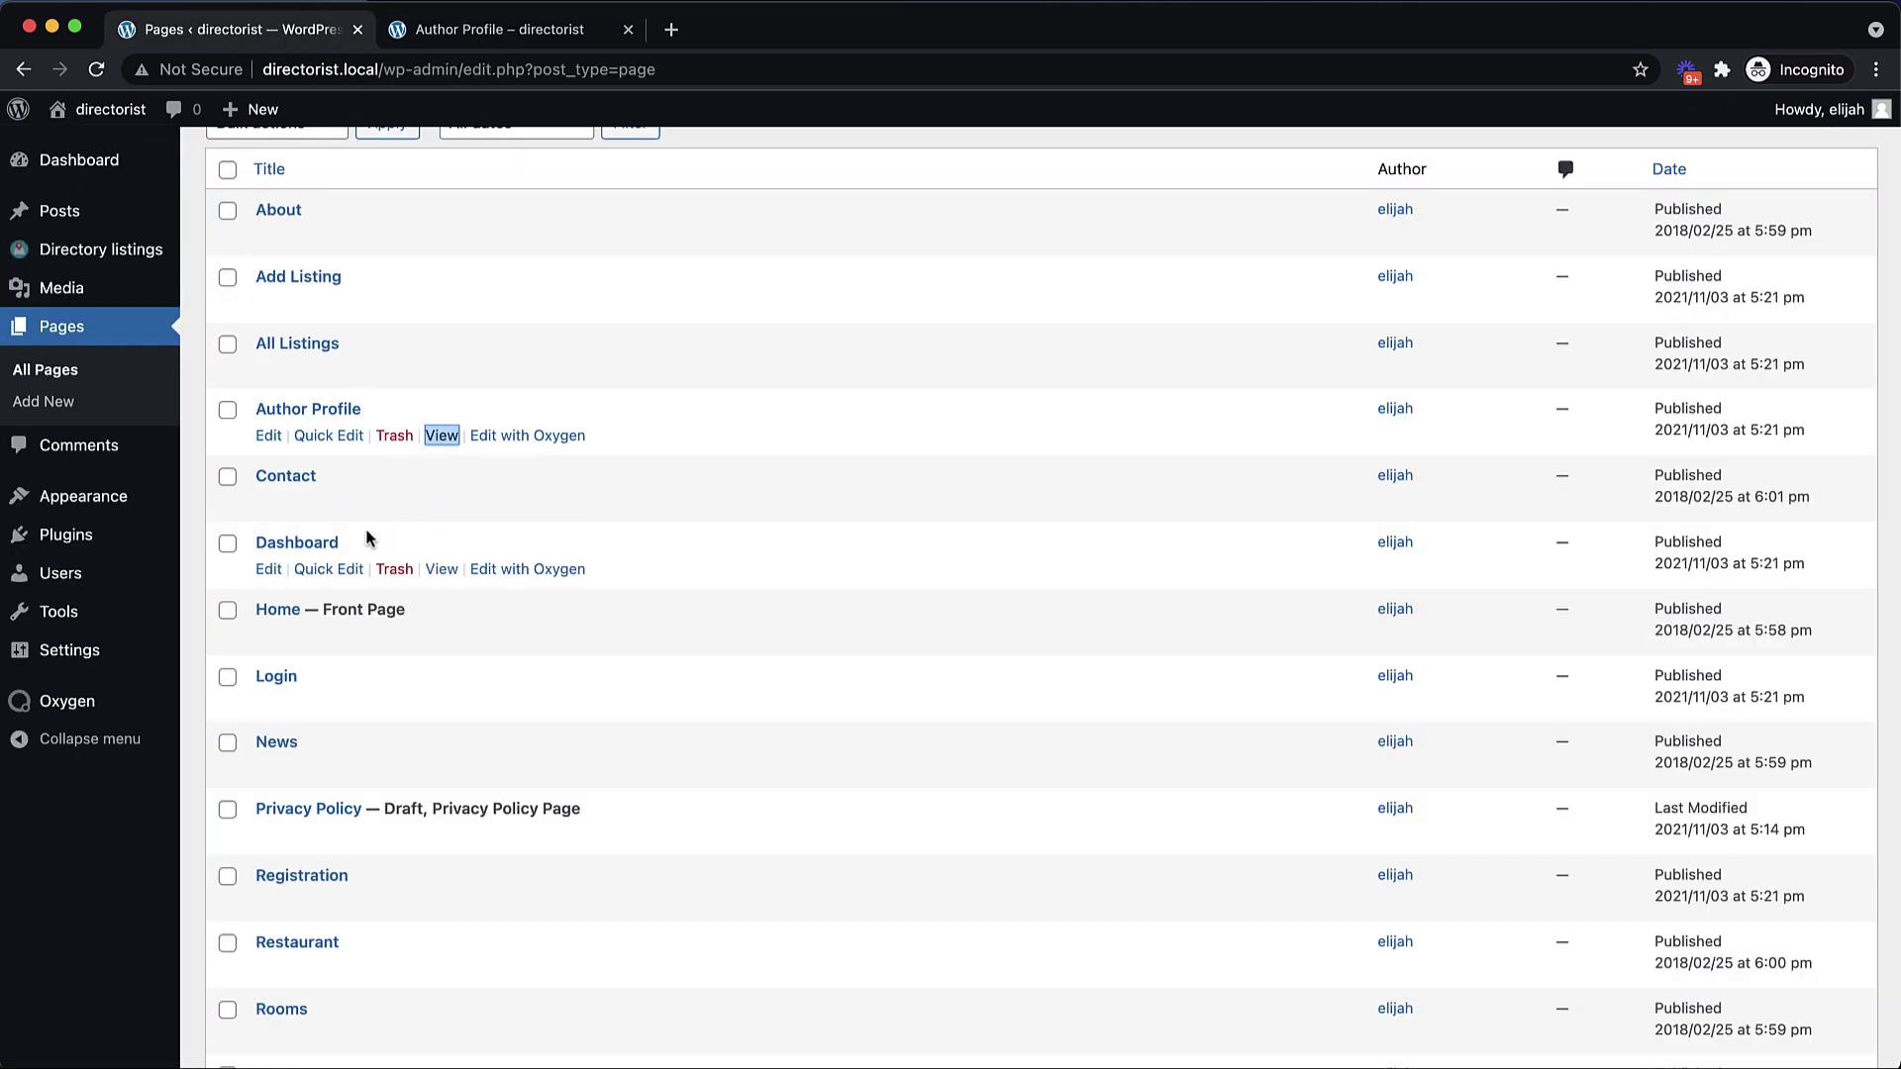
click(528, 569)
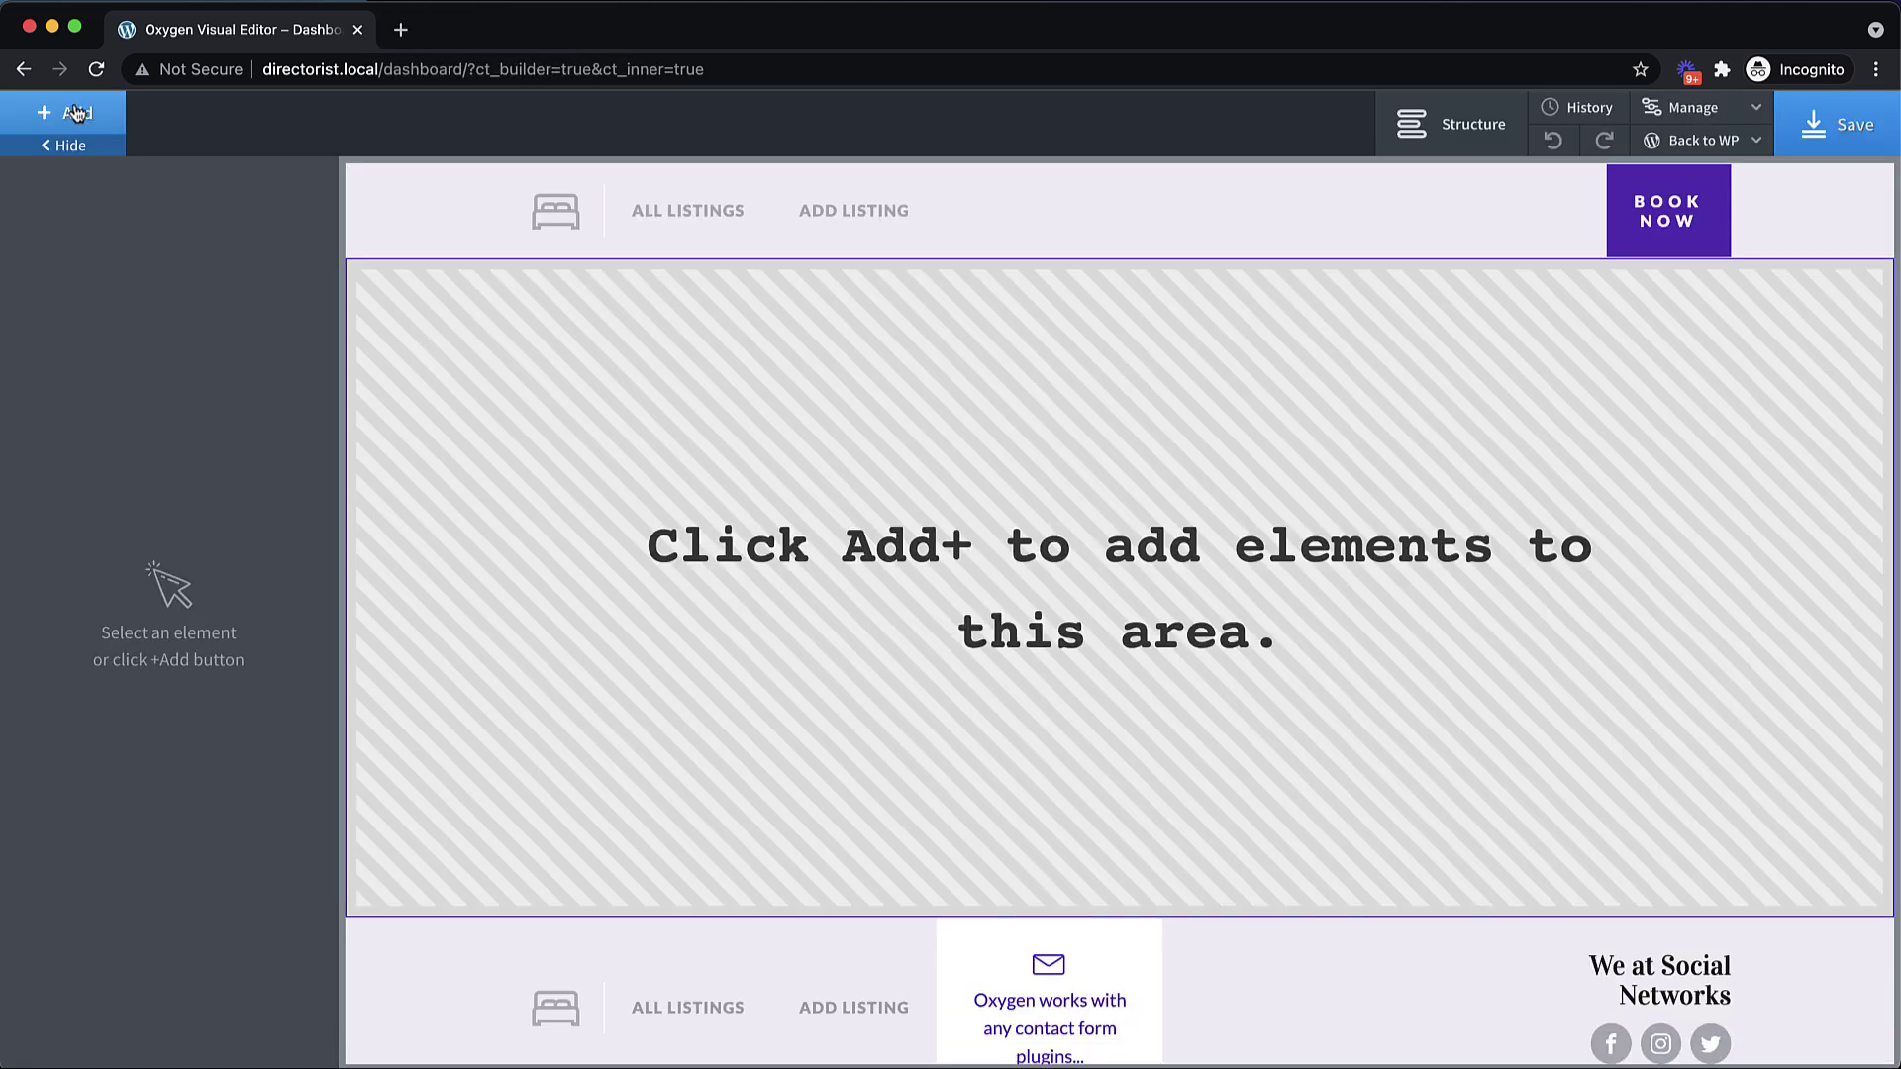
- Add a new section holding the Directorist User Dashboard component
click(77, 114)
click(77, 327)
click(66, 116)
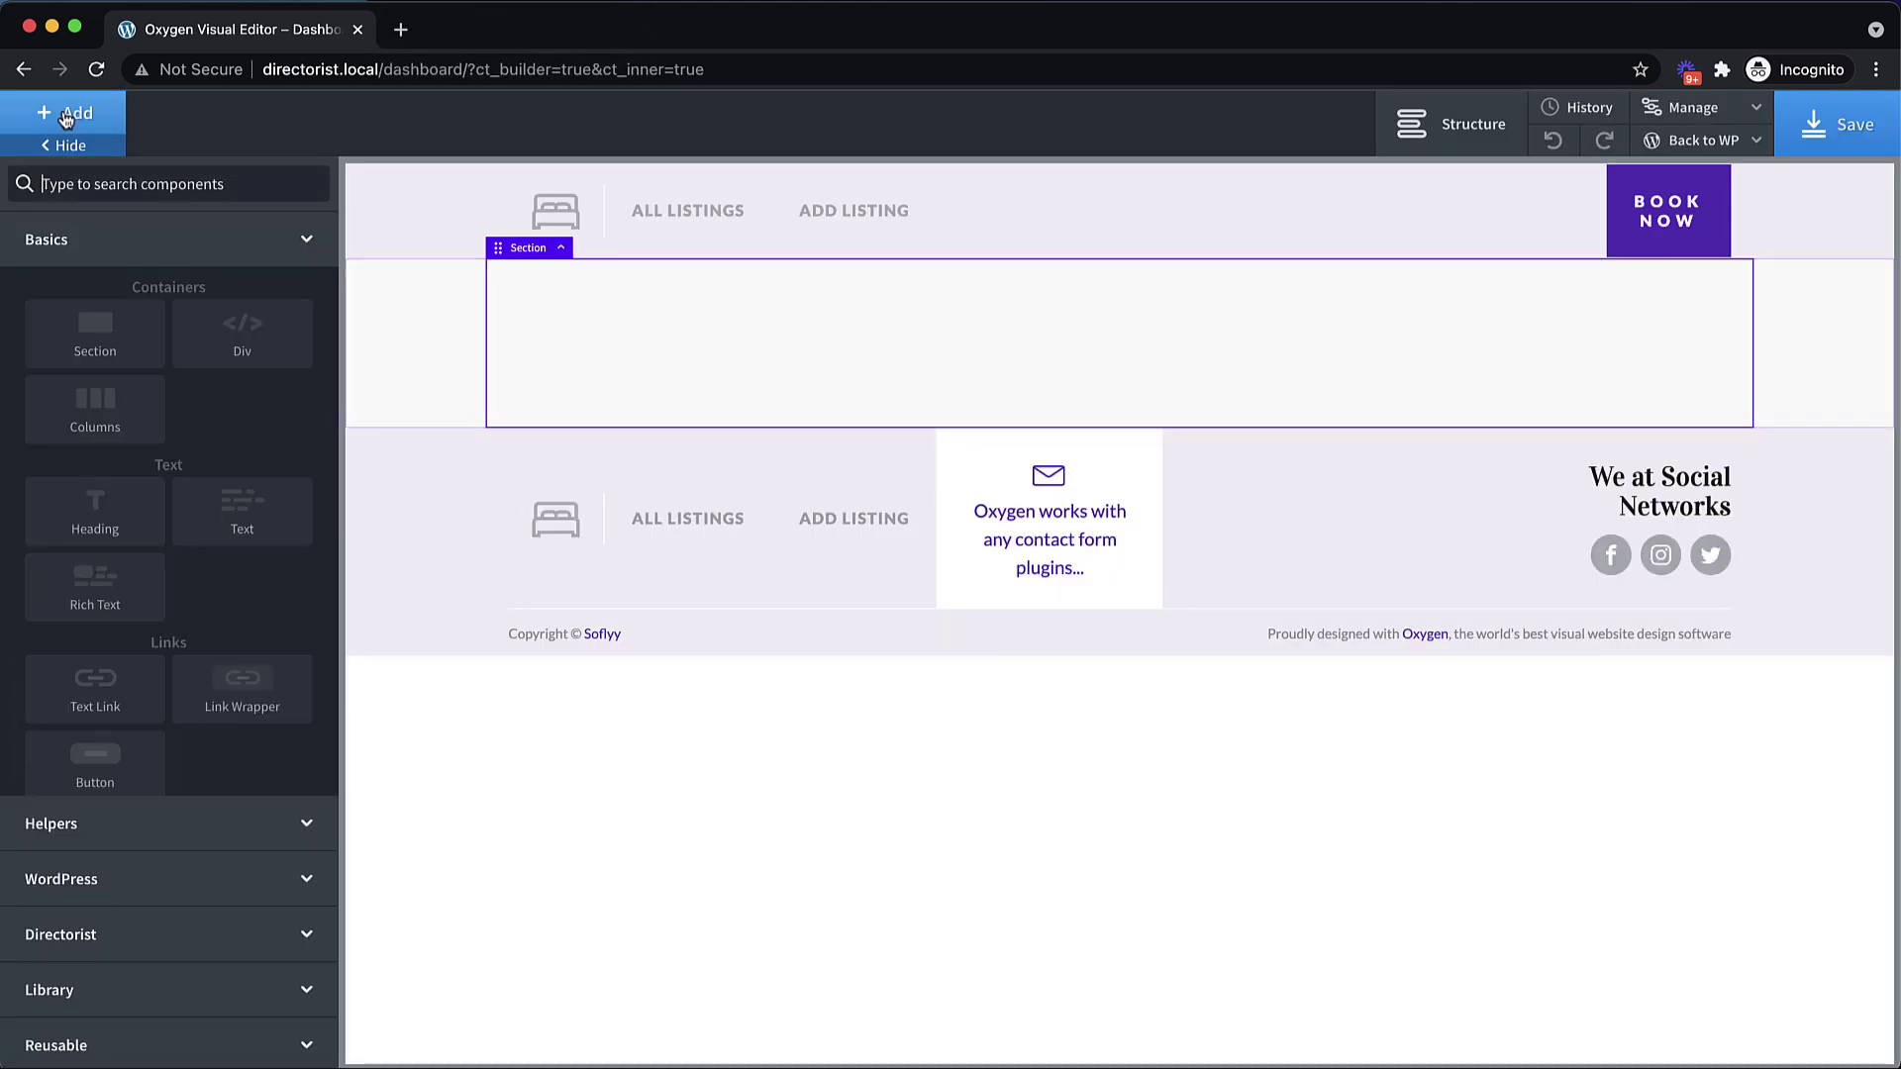
click(99, 933)
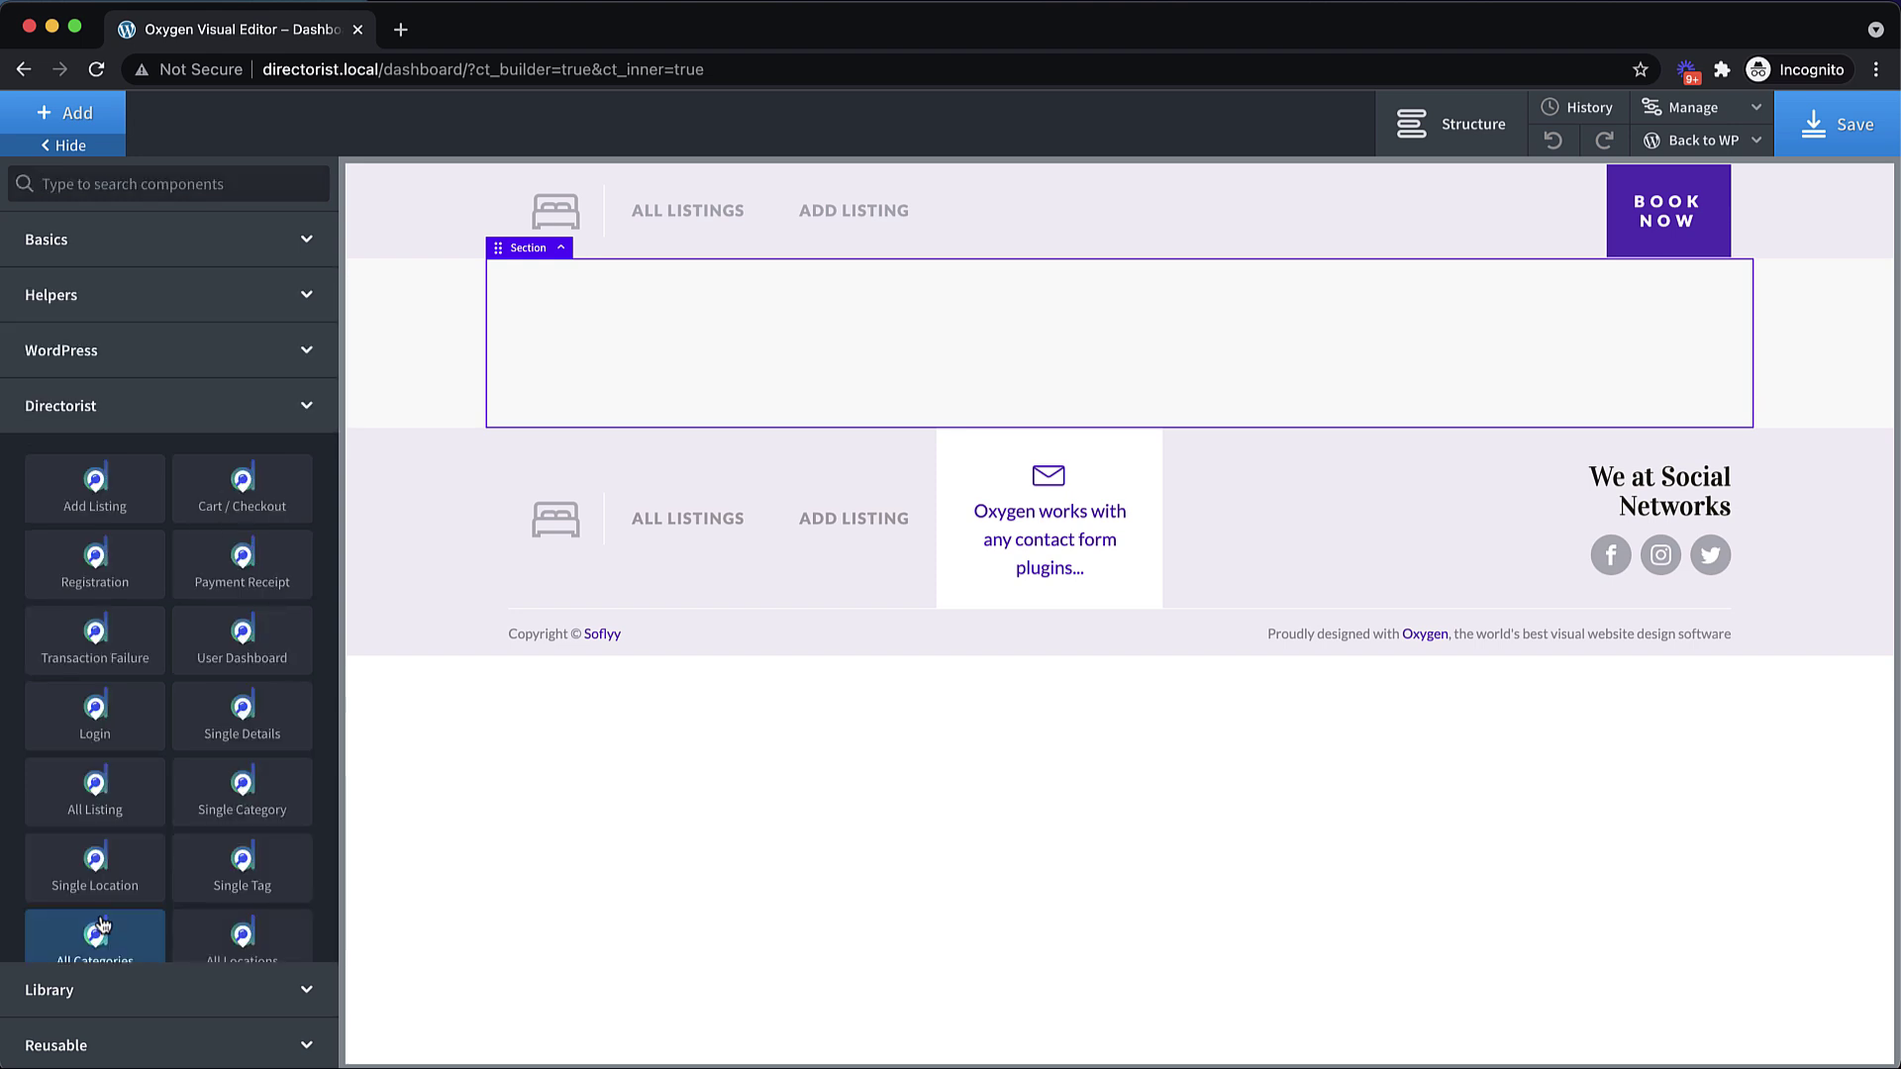
click(249, 658)
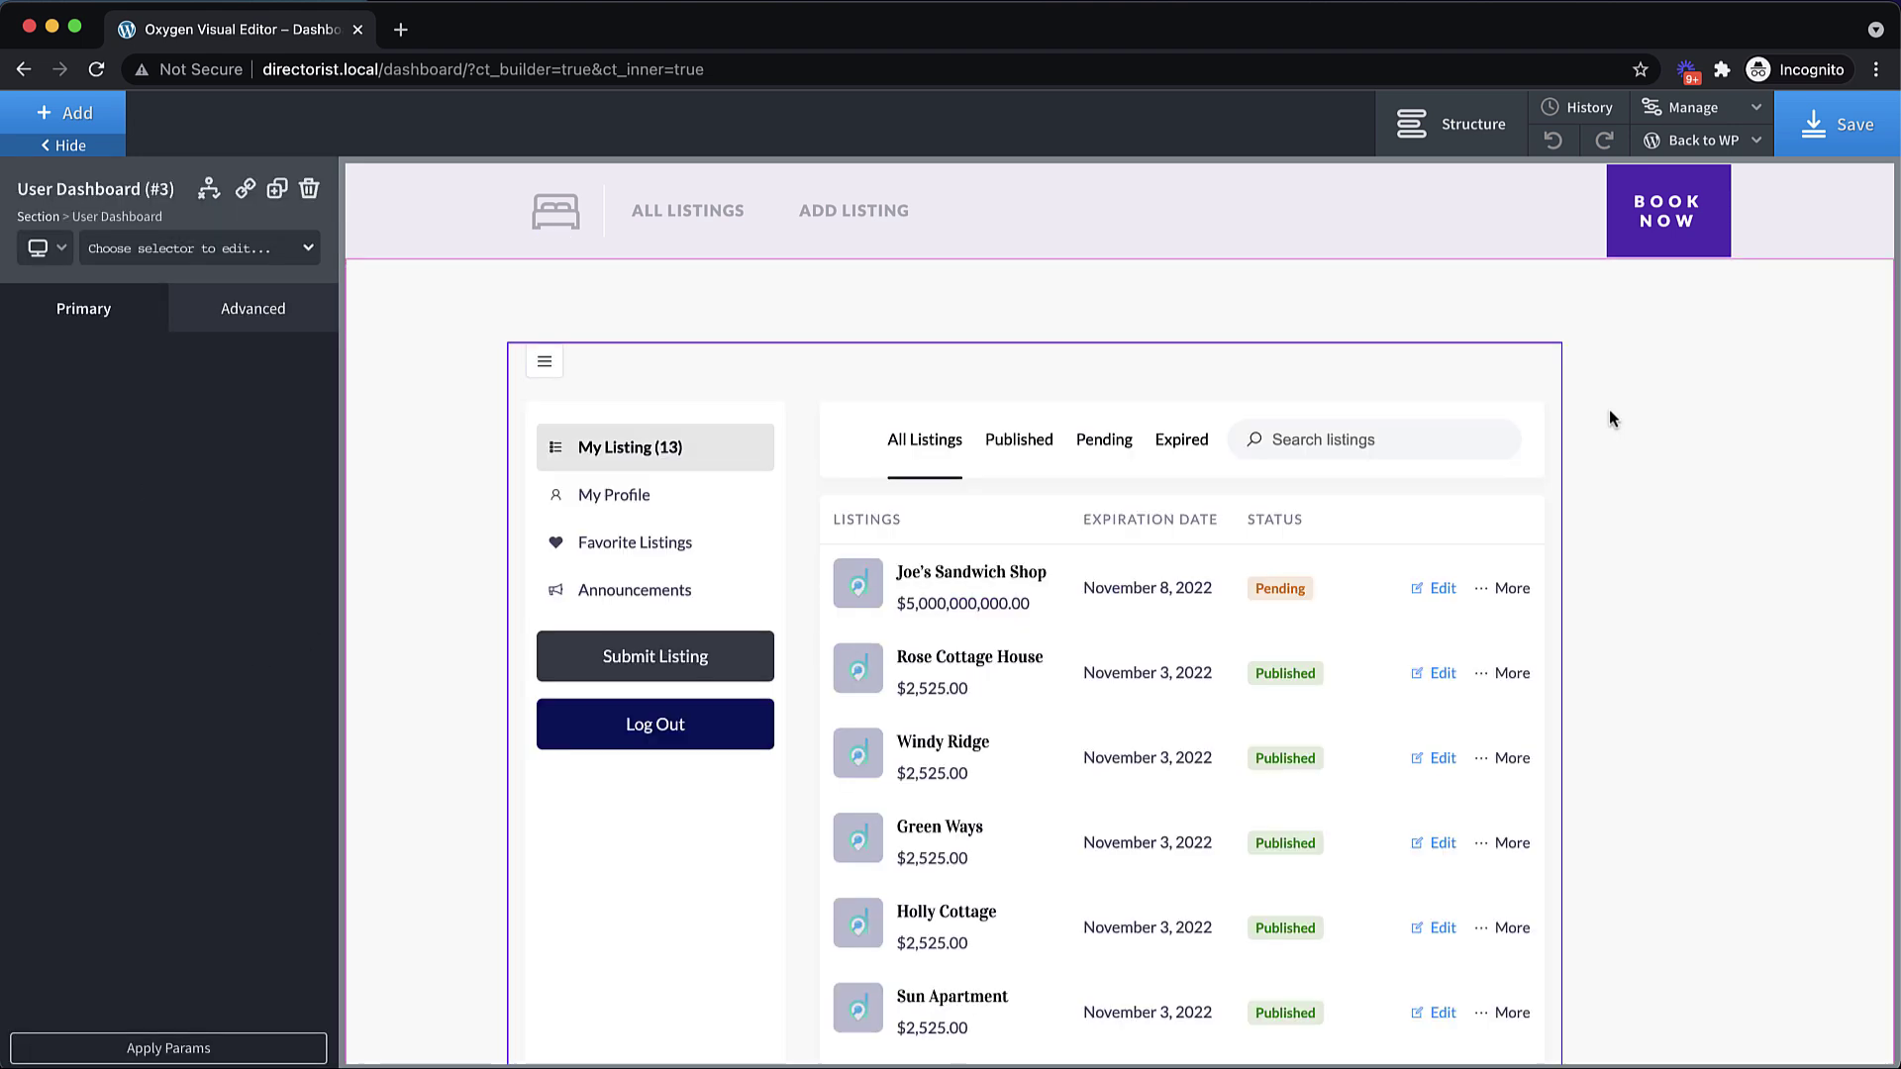
- Save the Dashboard page and bring up the Frontend link's options
scroll(1610, 418, down, 3)
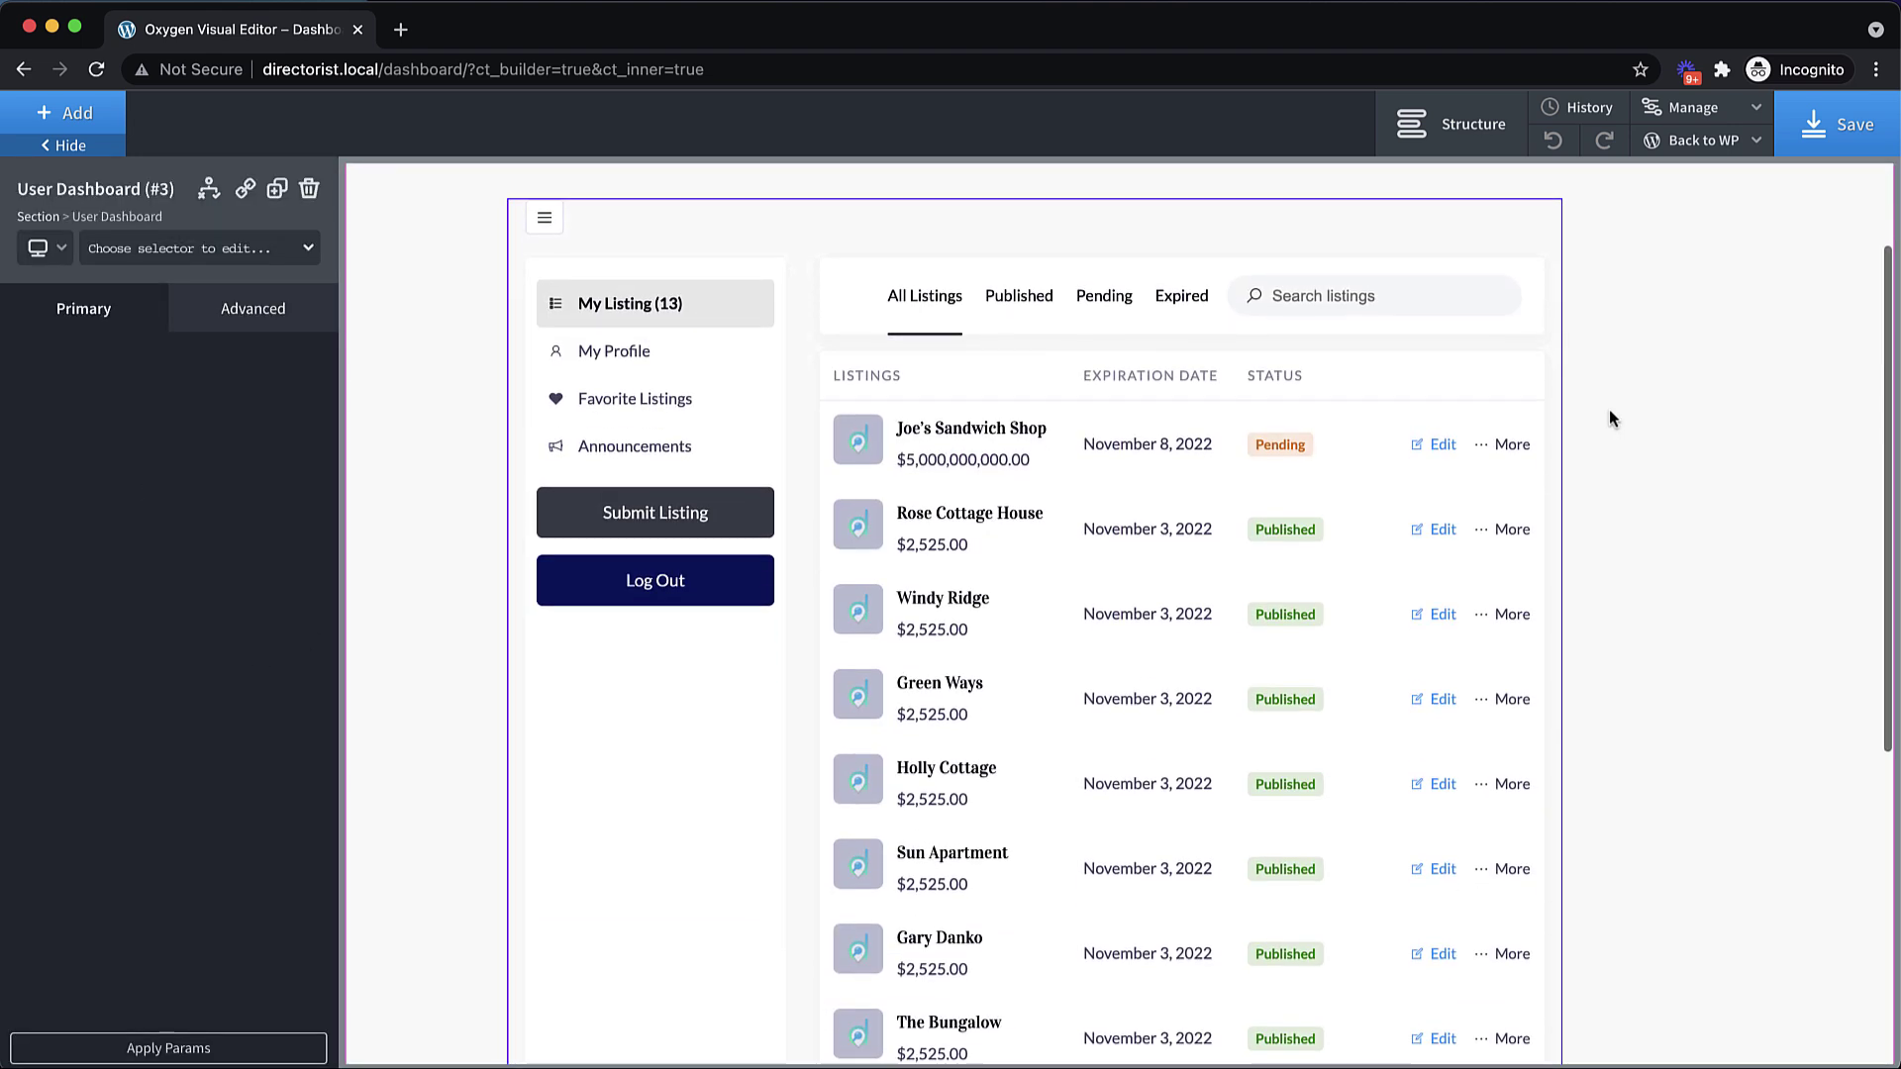
scroll(1608, 408, up, 3)
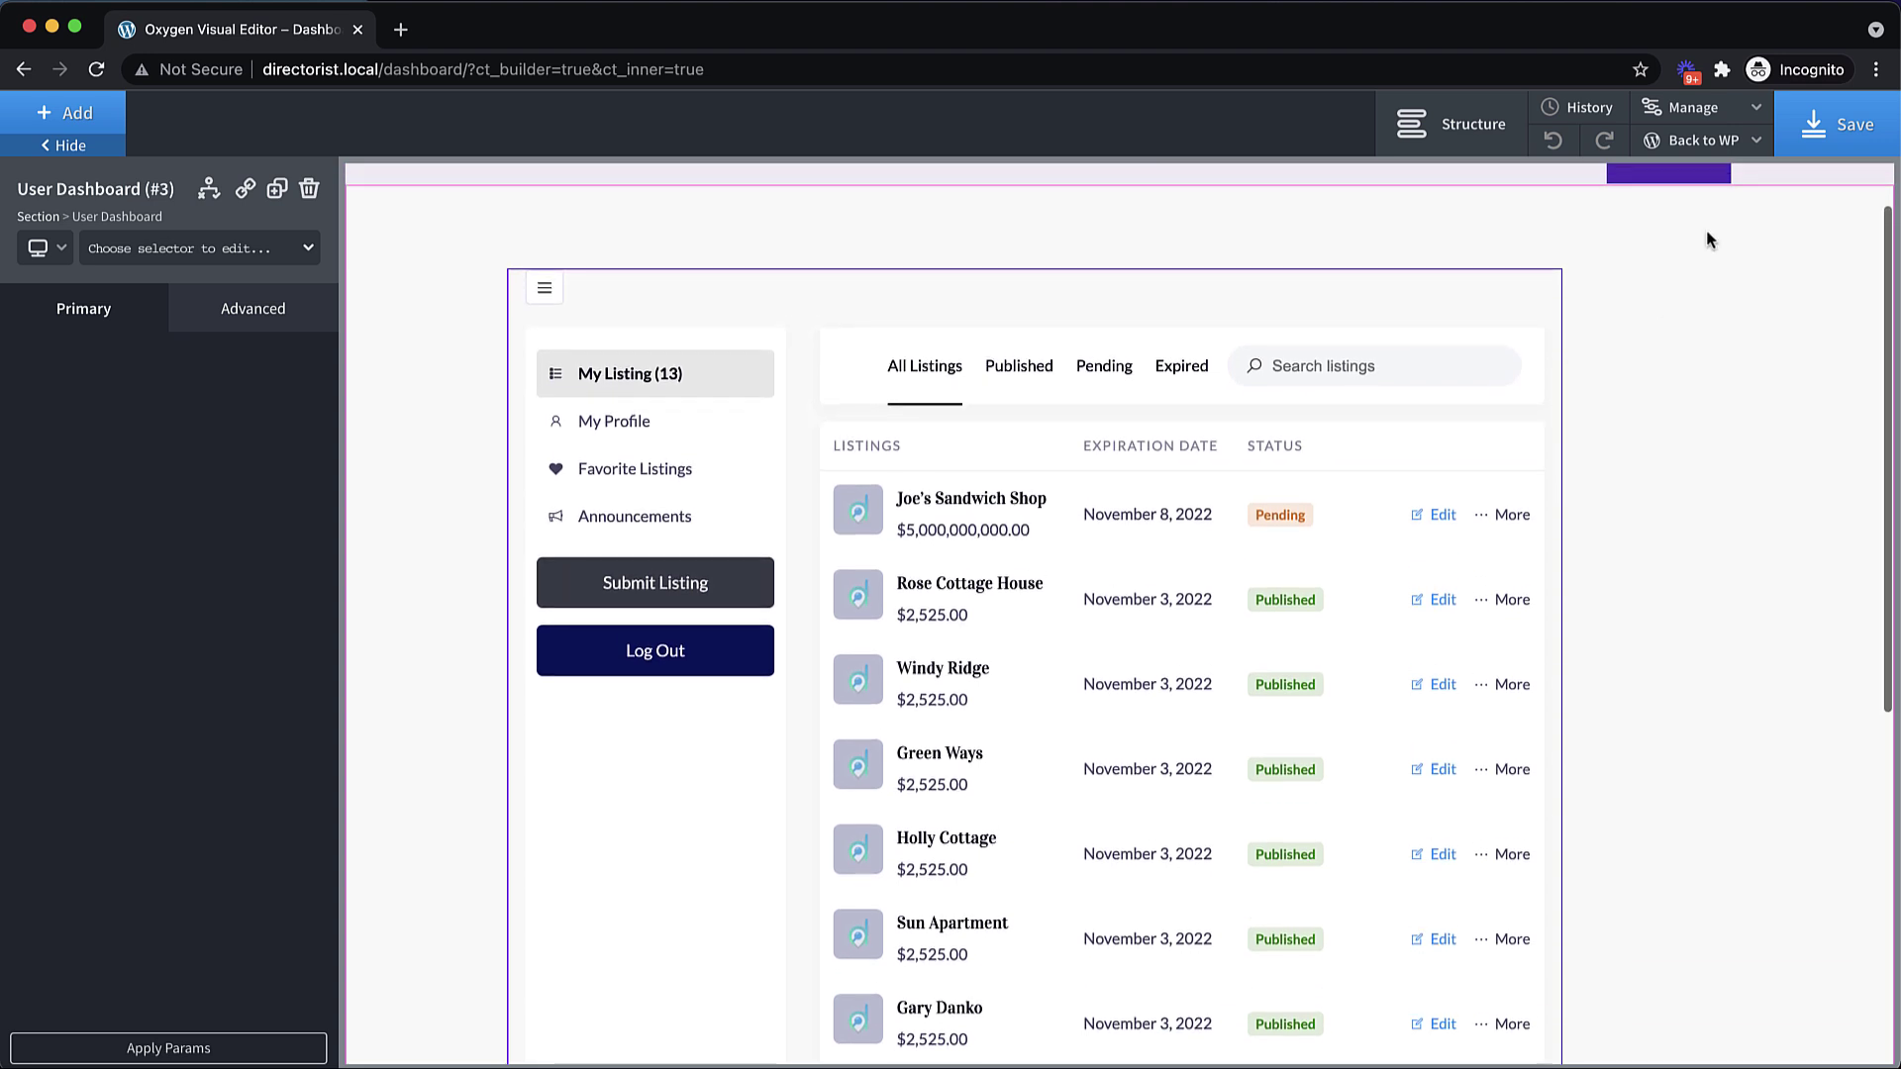
click(1840, 139)
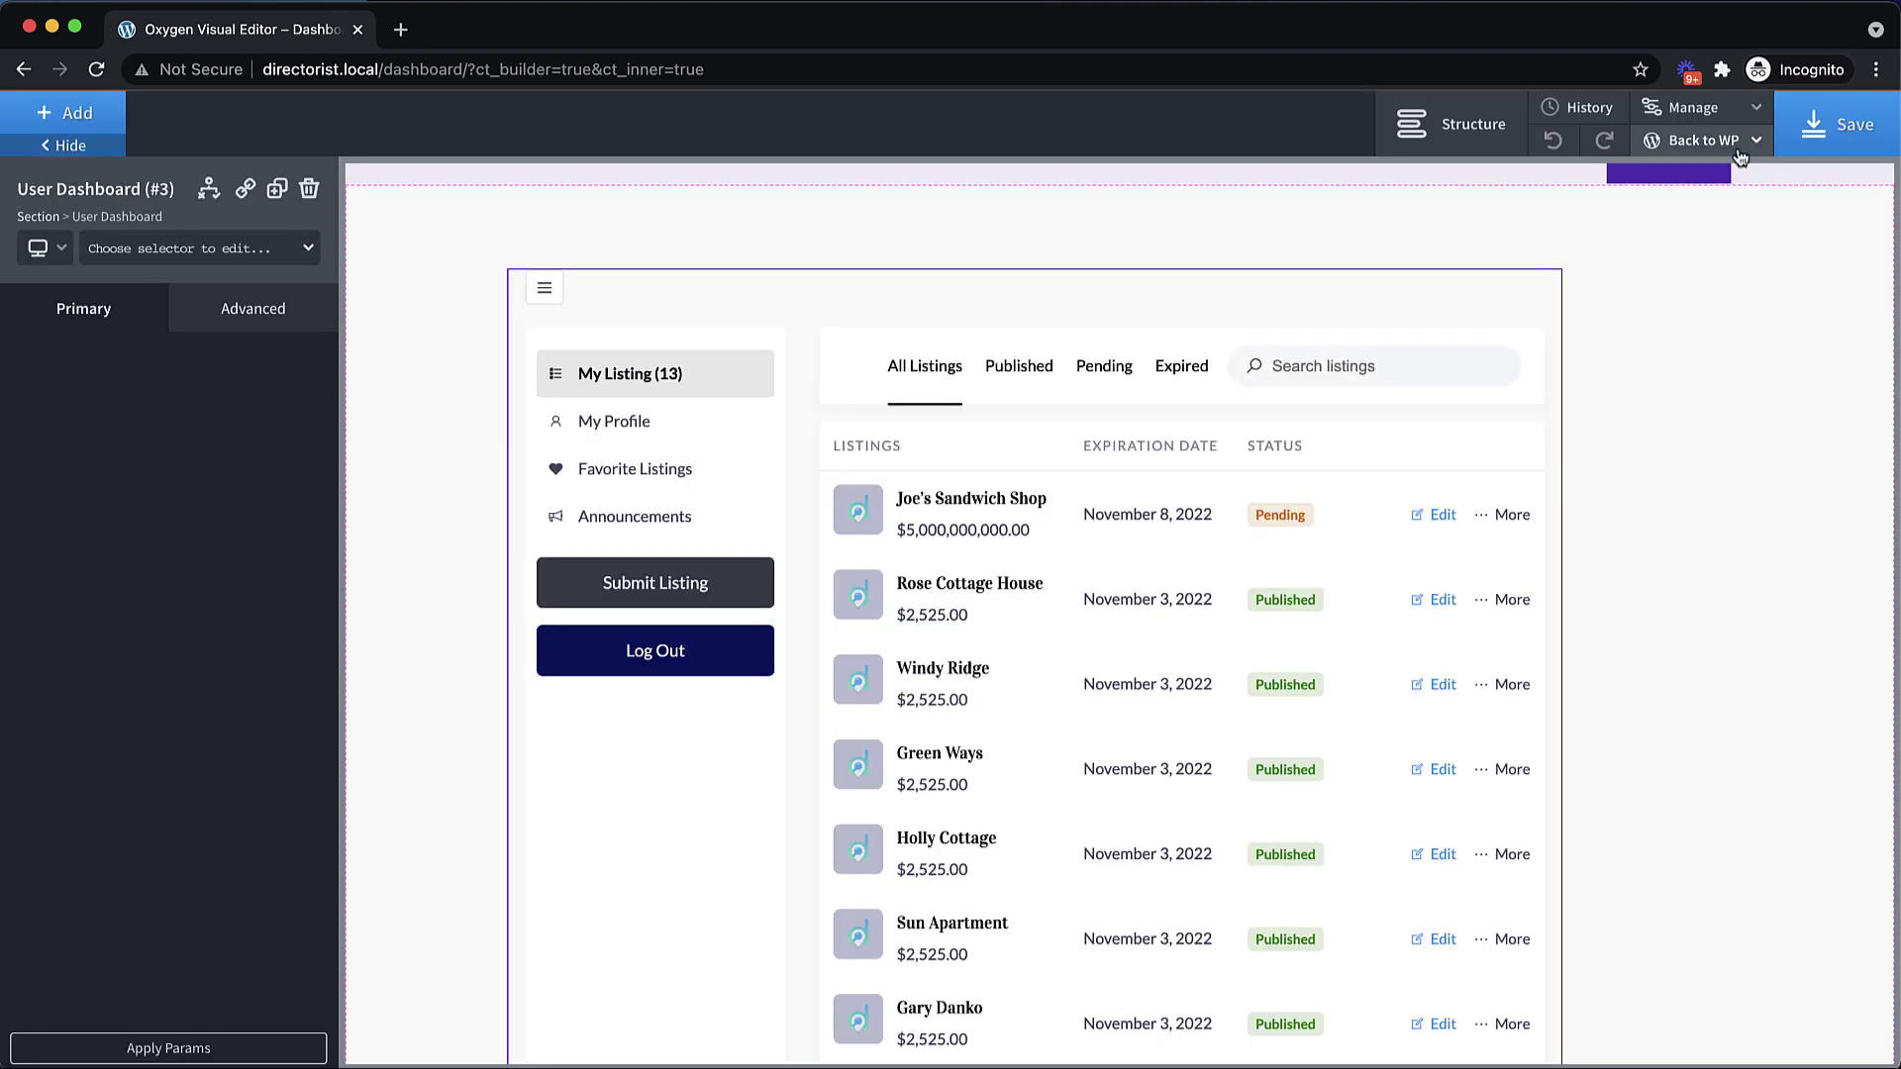
mouse_move(1742, 157)
right_click(1654, 214)
- Open the live Dashboard page in a new tab and look it over
click(1654, 226)
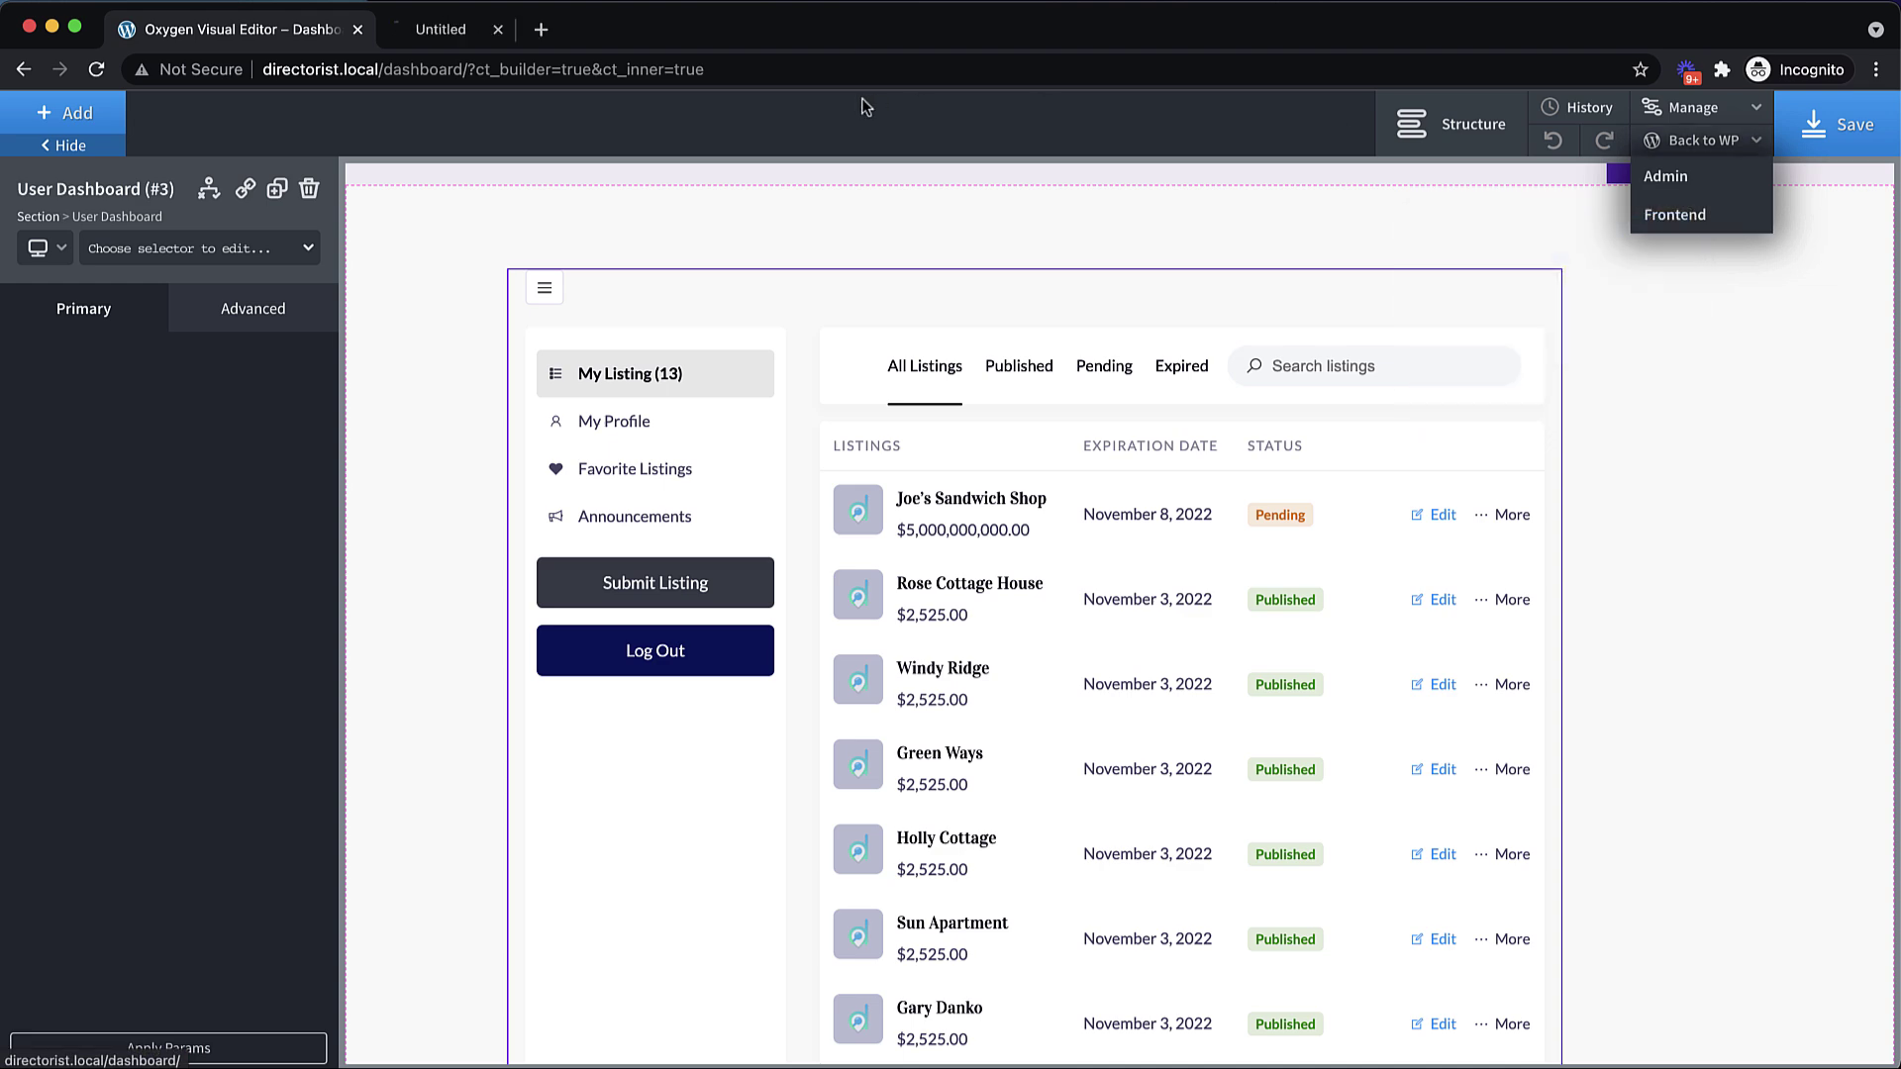
key(ctrl+Tab)
scroll(1372, 297, down, 5)
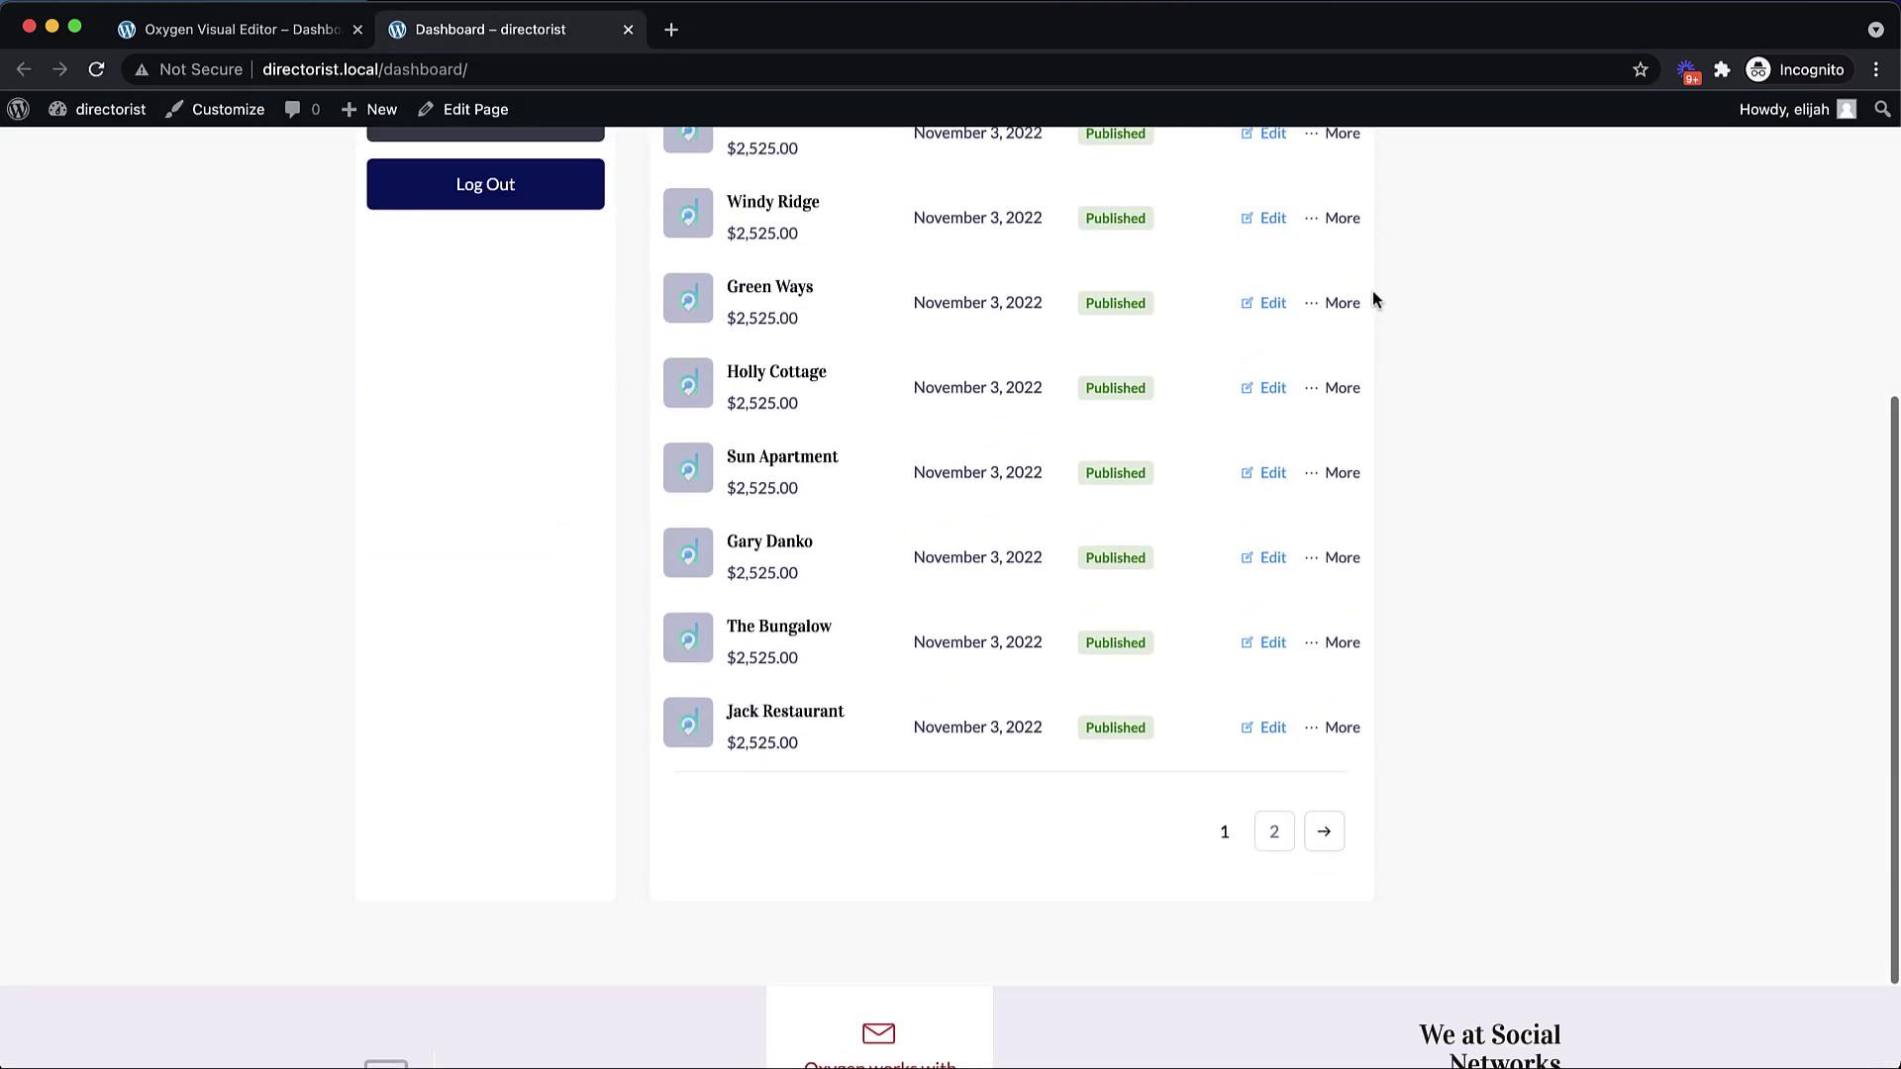
scroll(1372, 297, up, 5)
scroll(1372, 297, down, 2)
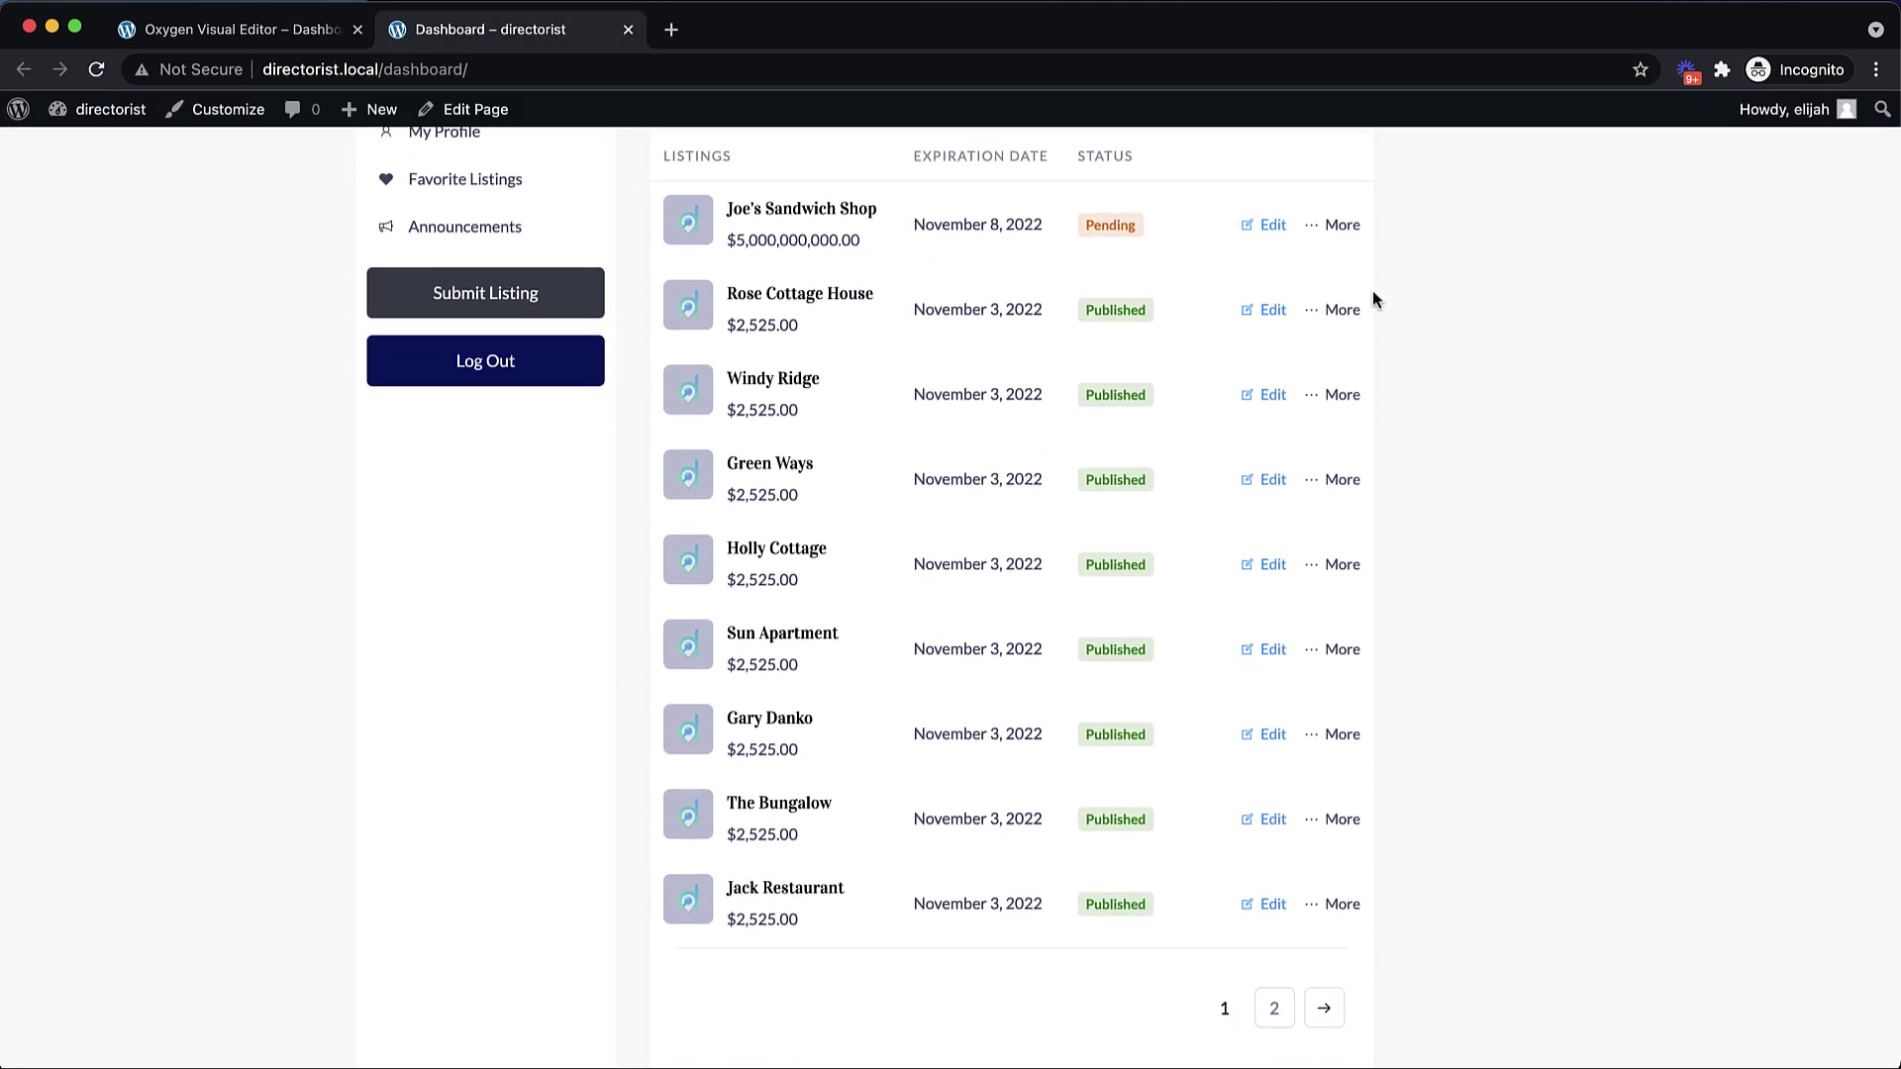
scroll(1372, 297, up, 1)
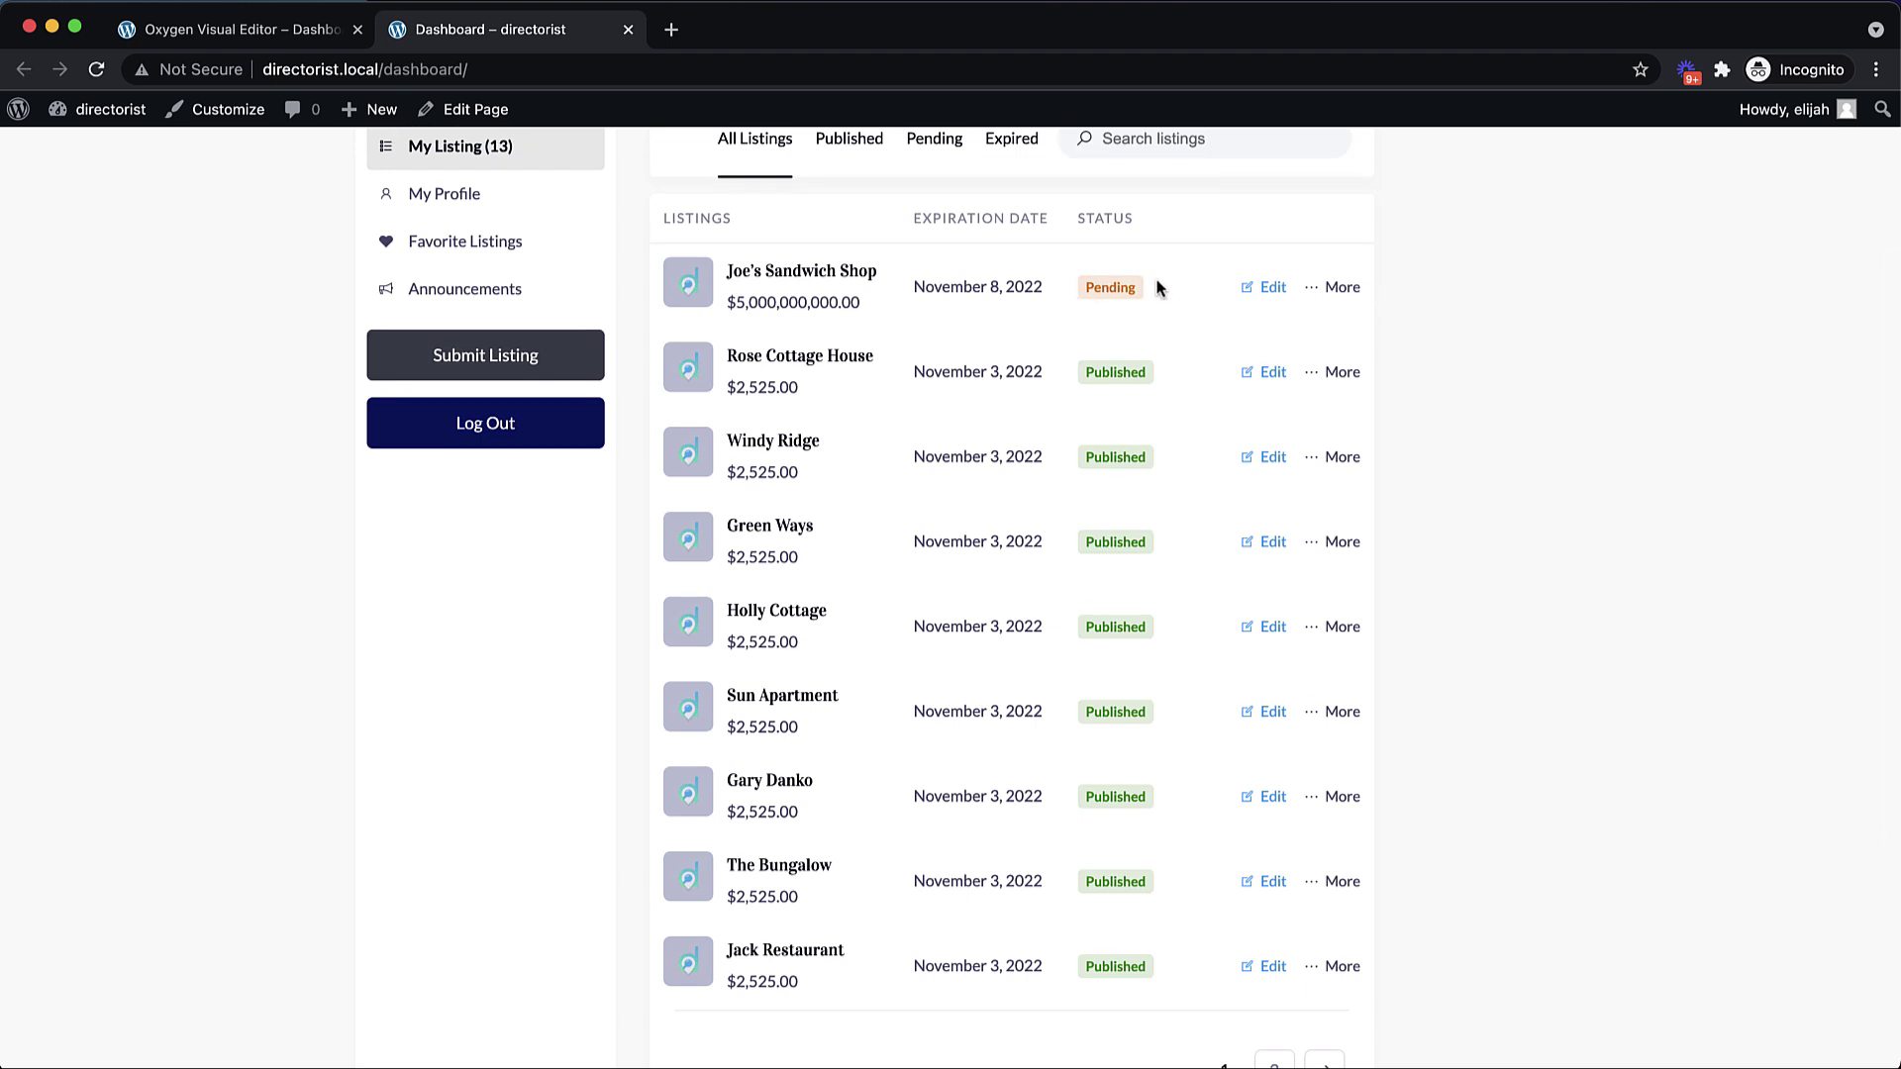
- Show More actions for Joe's Sandwich Shop, then collapse and re-expand the side menu
click(1309, 292)
scroll(497, 353, up, 4)
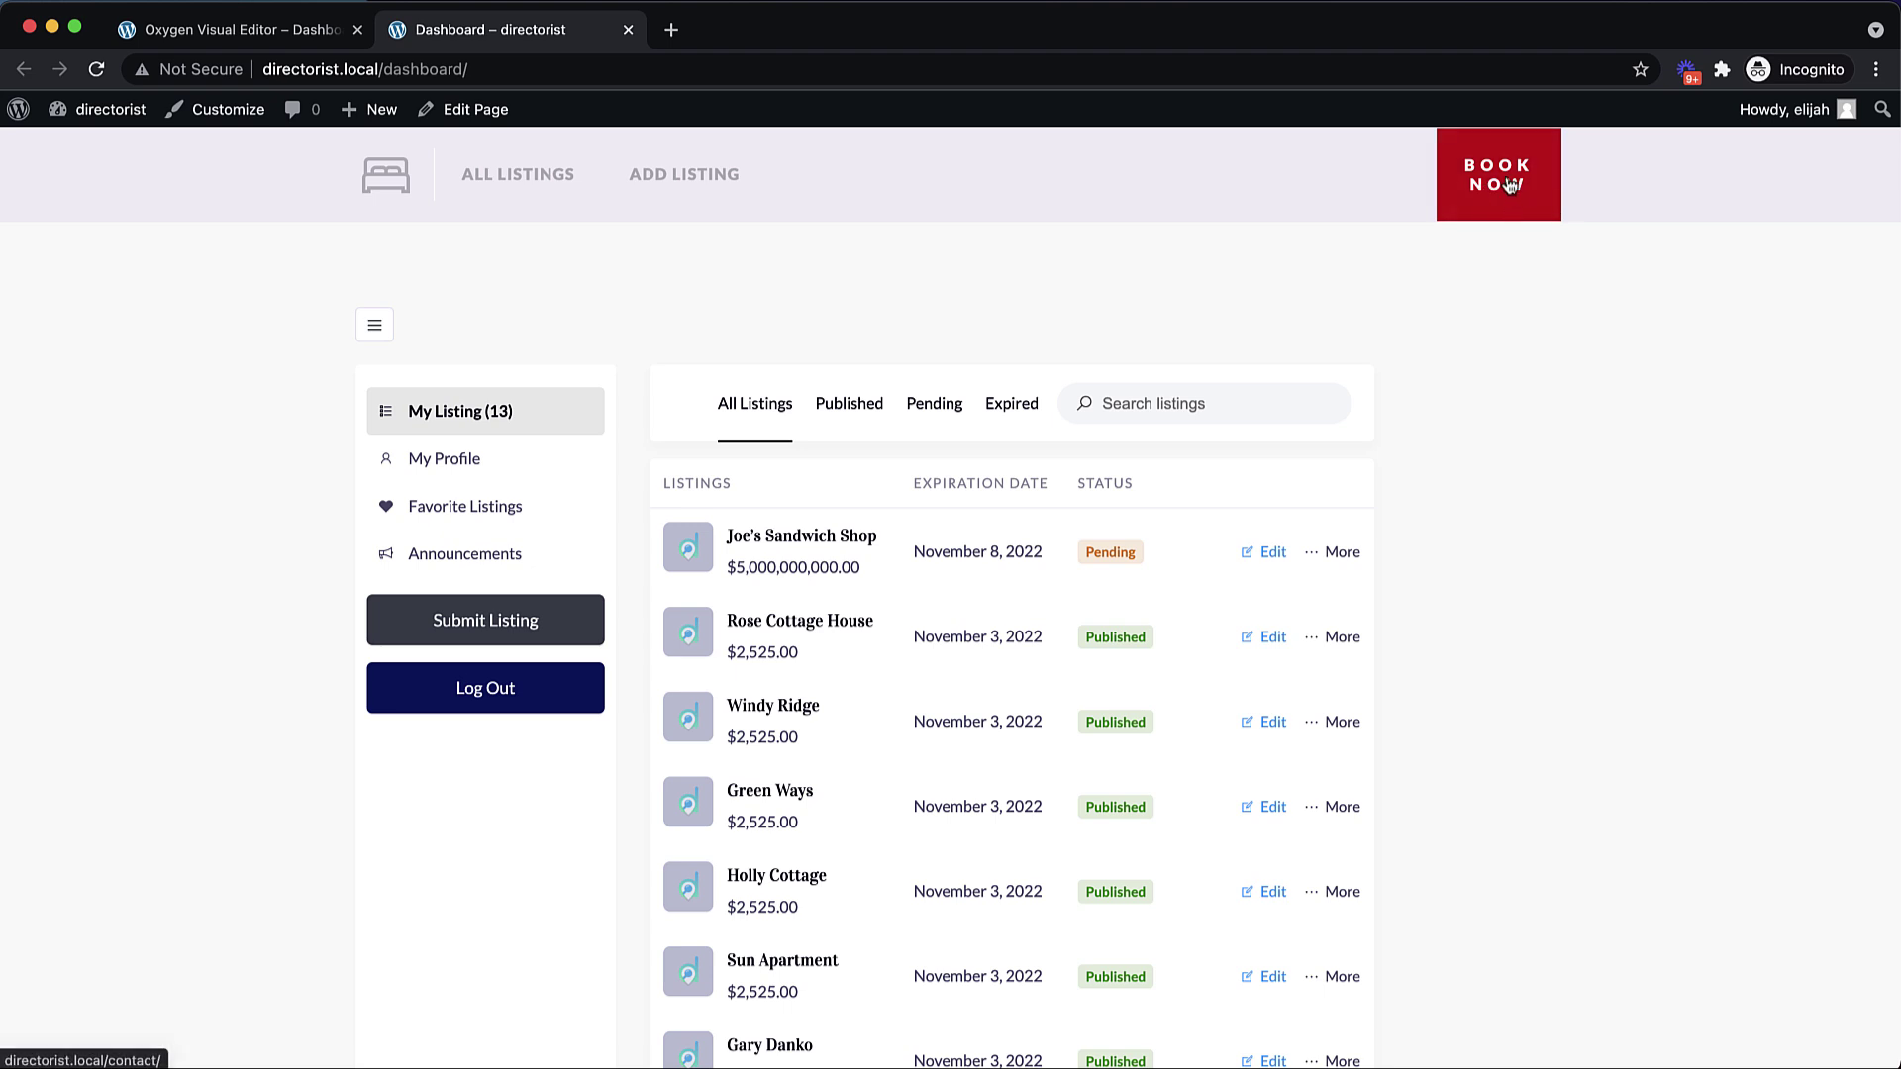
click(375, 329)
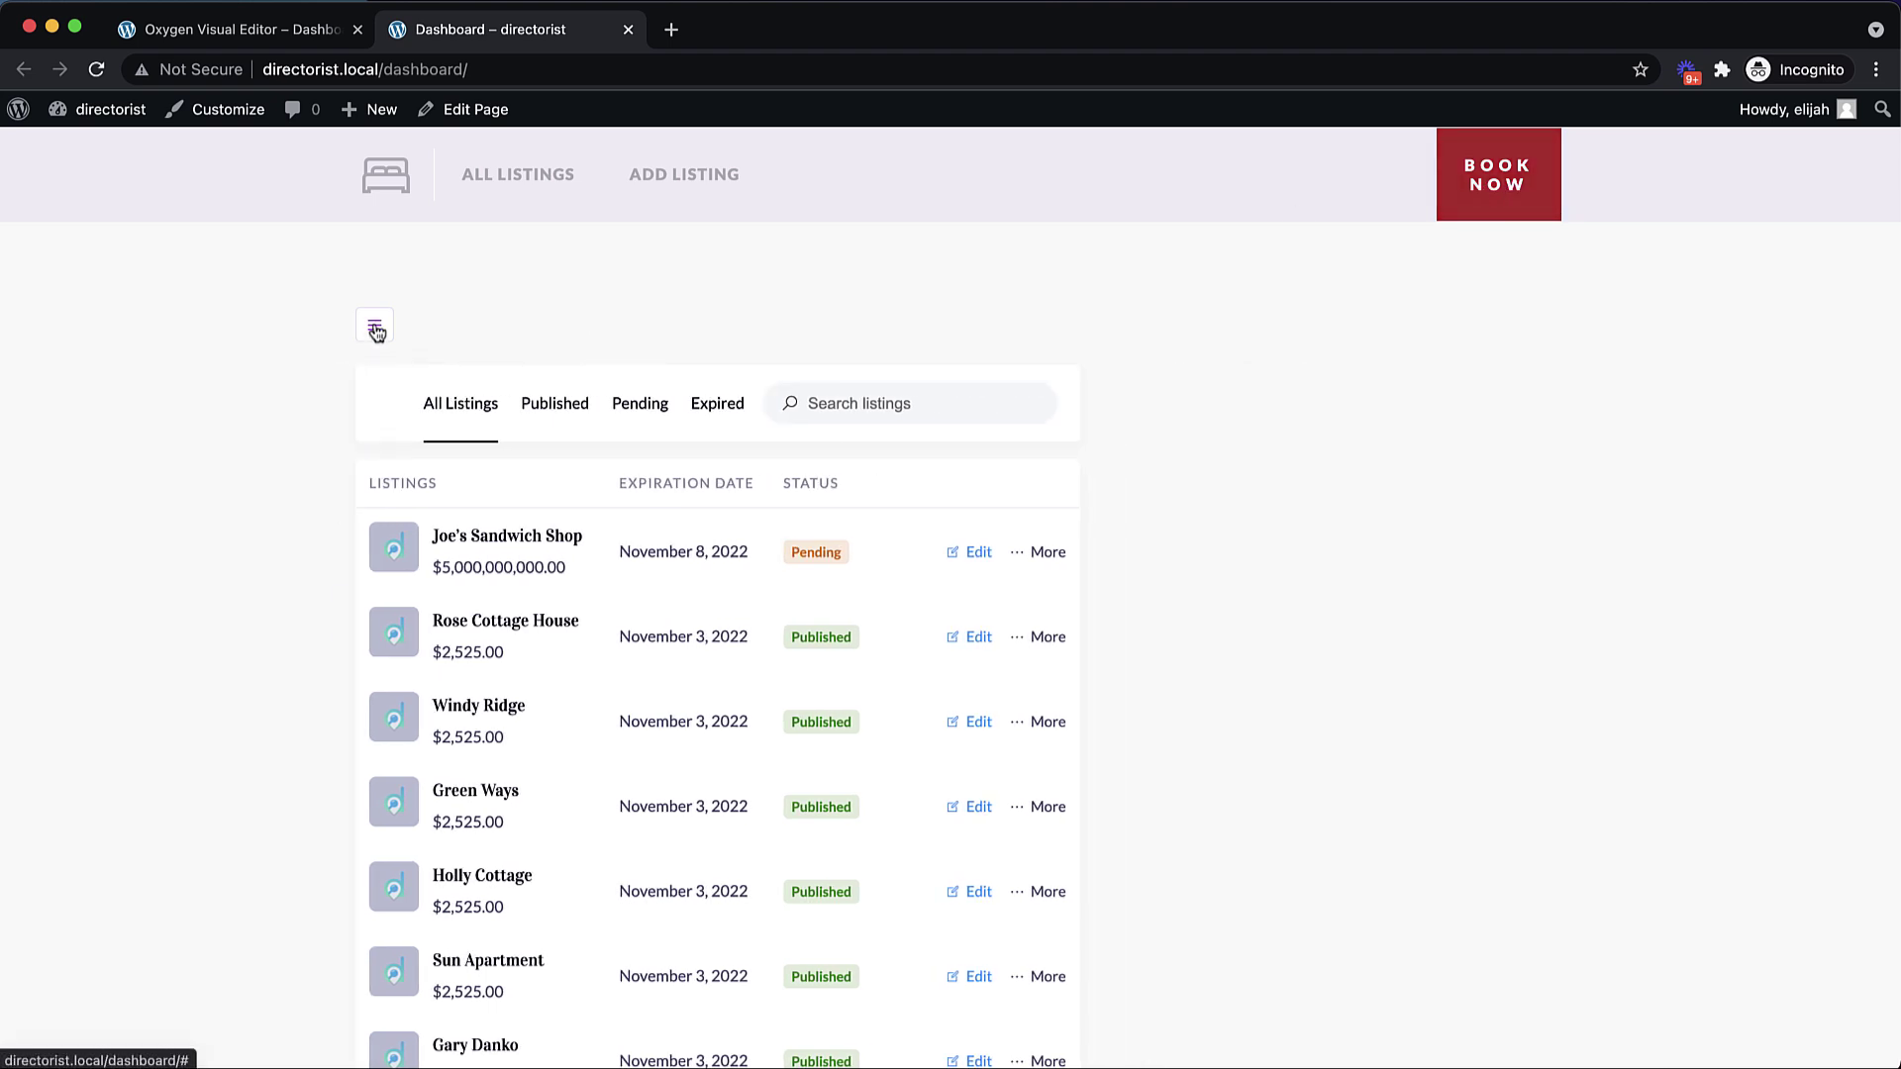
click(375, 329)
scroll(709, 341, down, 6)
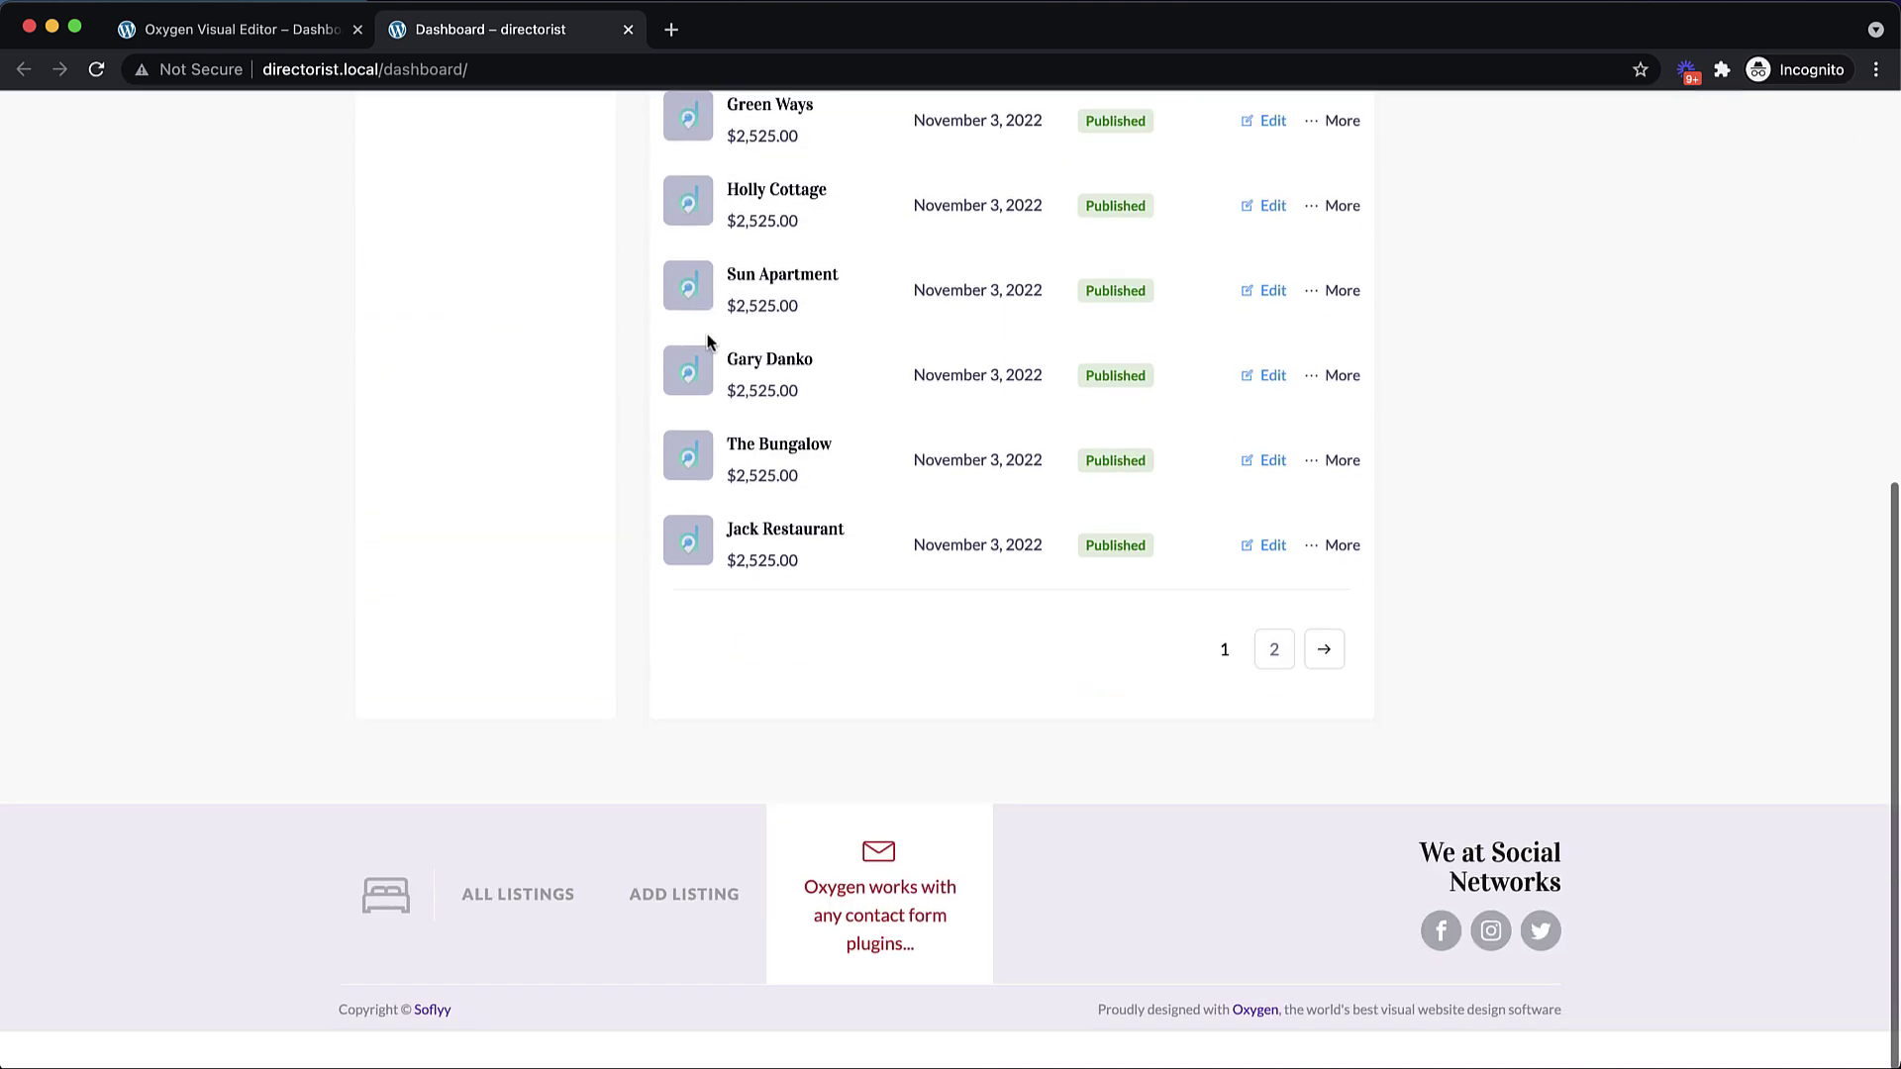
scroll(707, 341, up, 7)
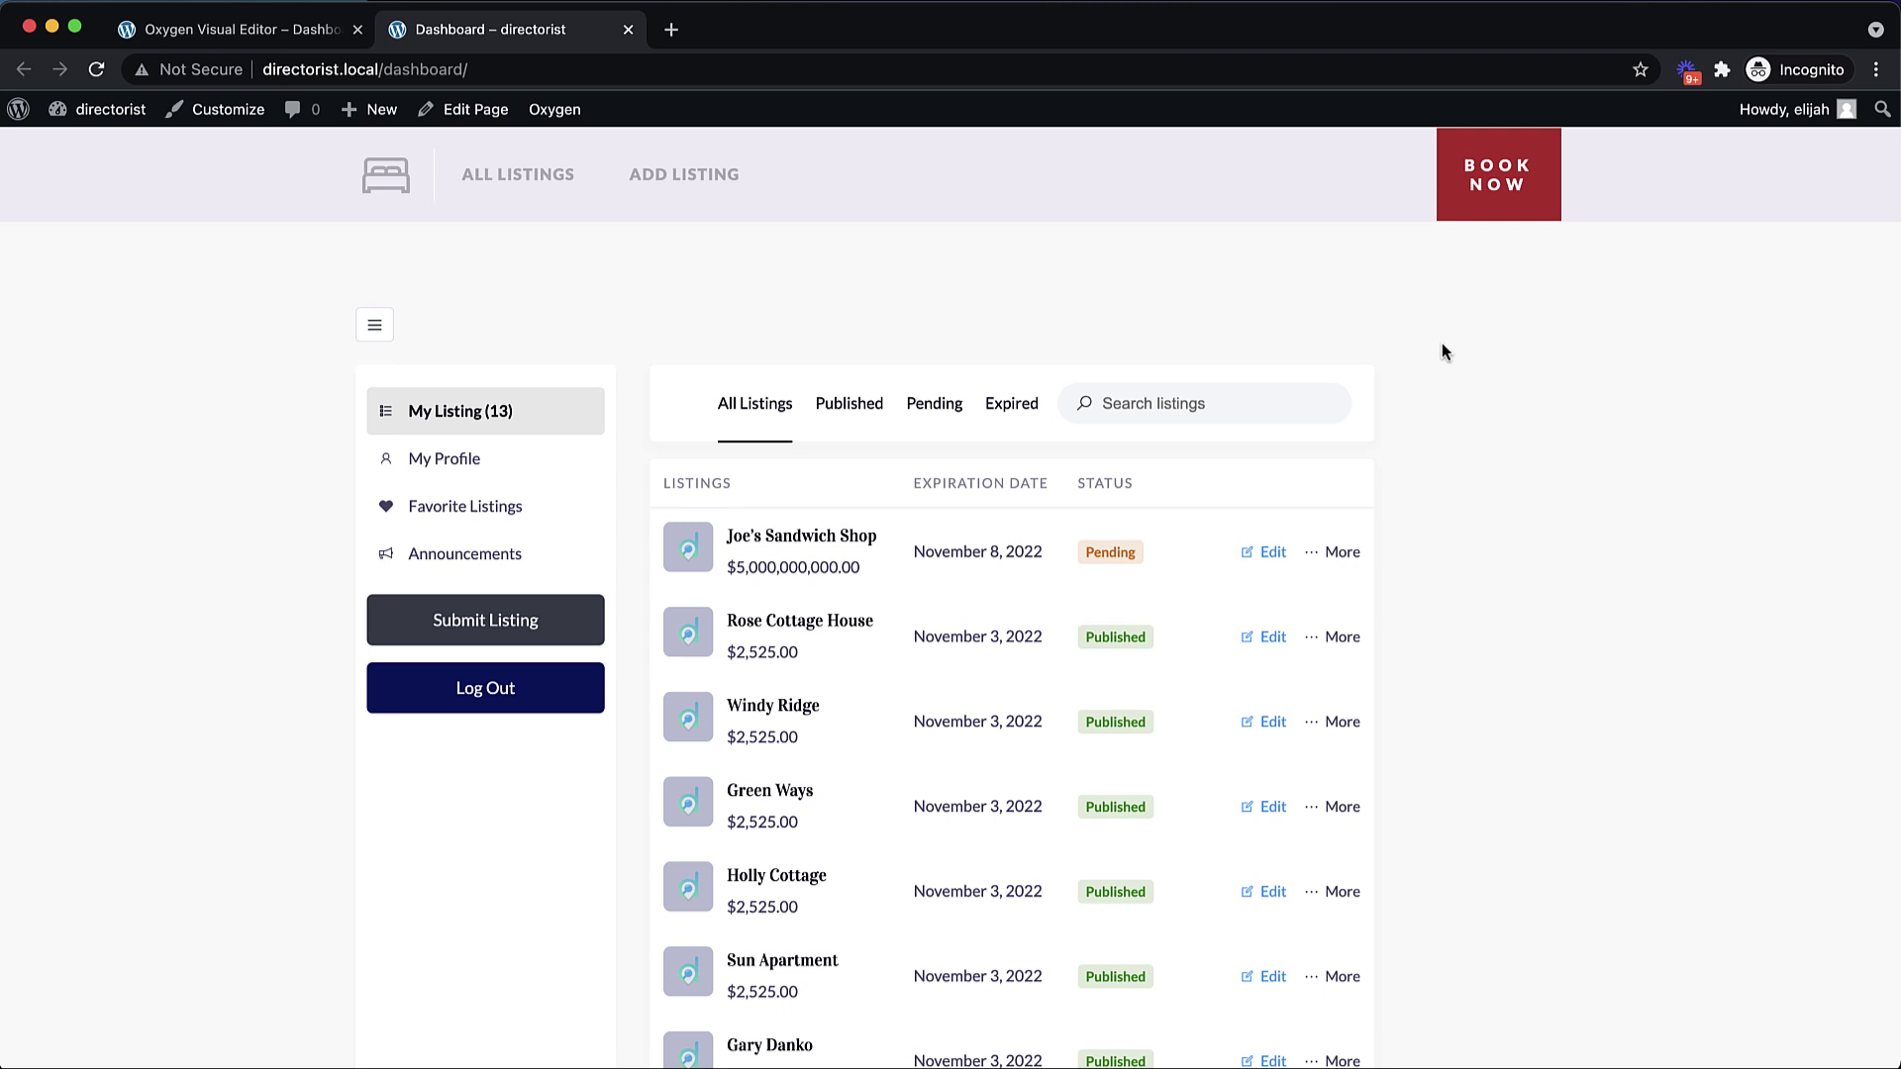
- Remove 'dashboard/' from the address to load the home page, then scroll through it
drag(569, 69, 387, 71)
key(BackSpace)
key(Return)
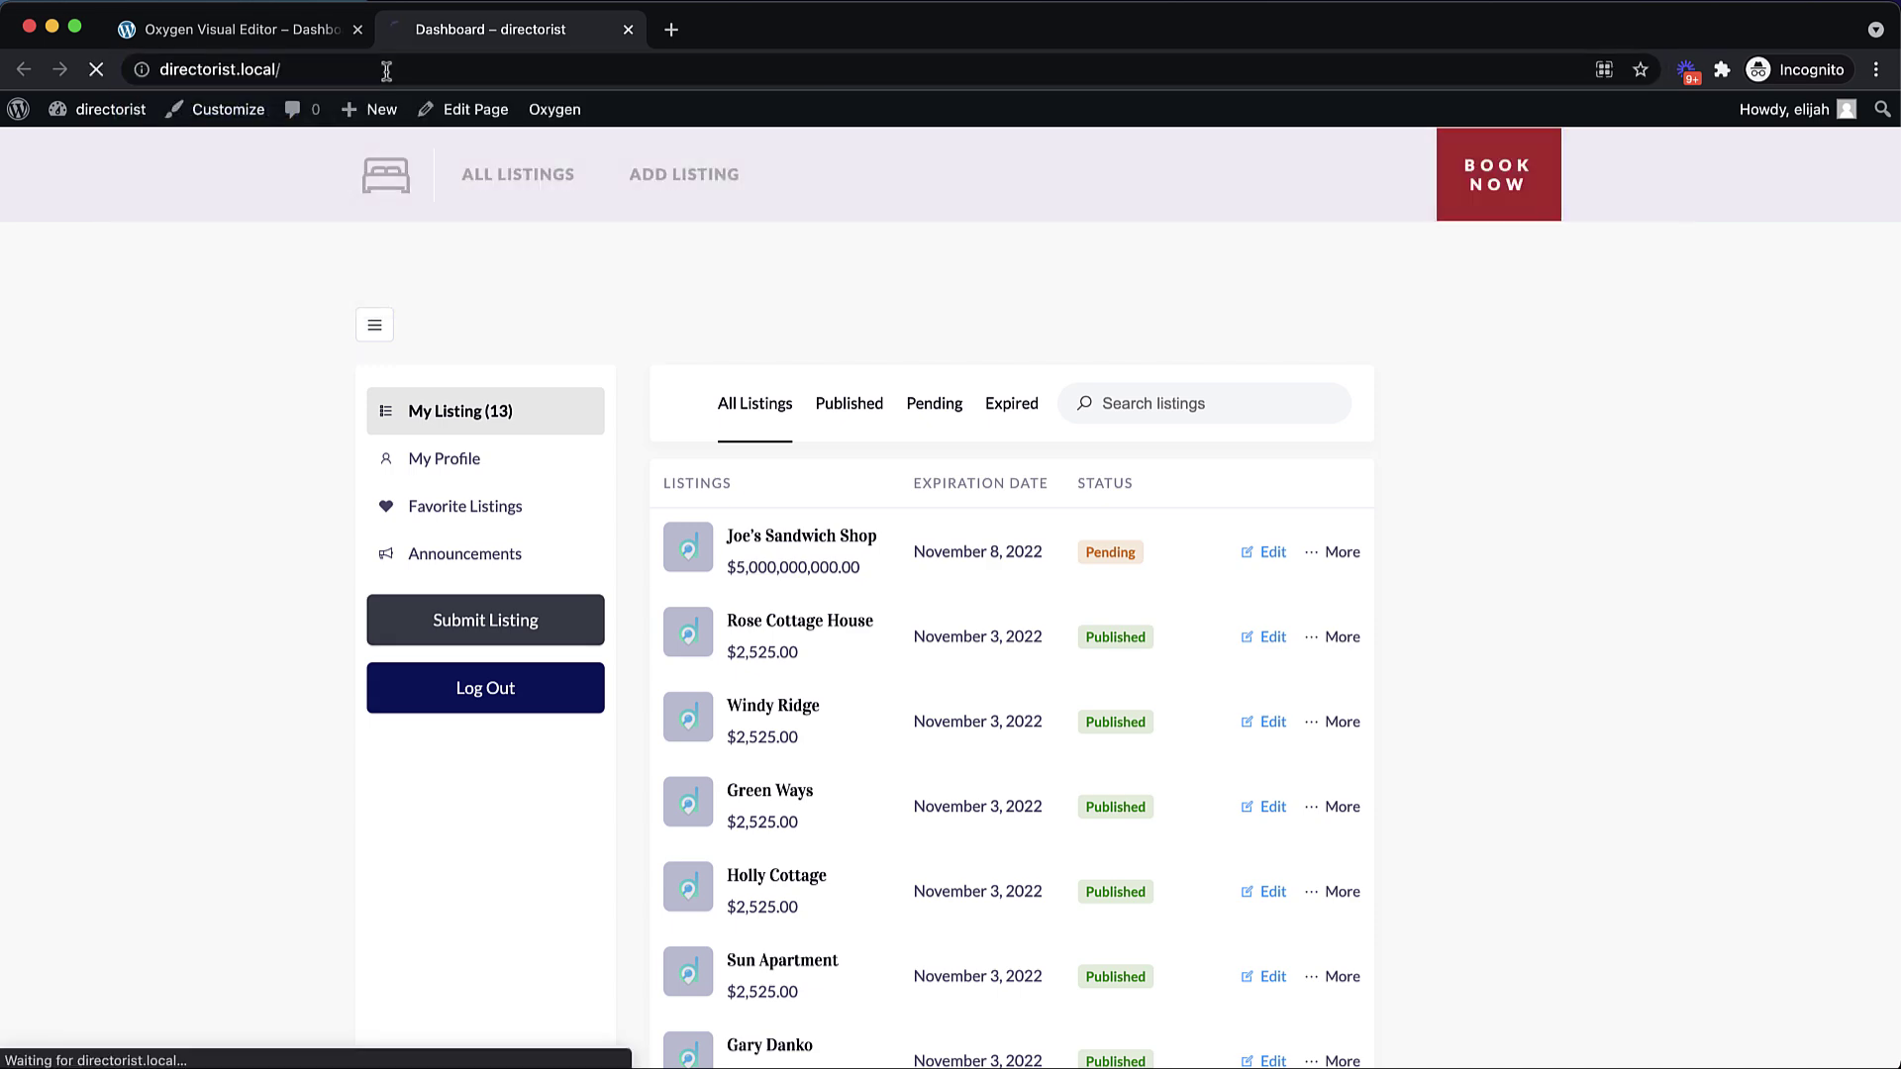
scroll(630, 479, down, 9)
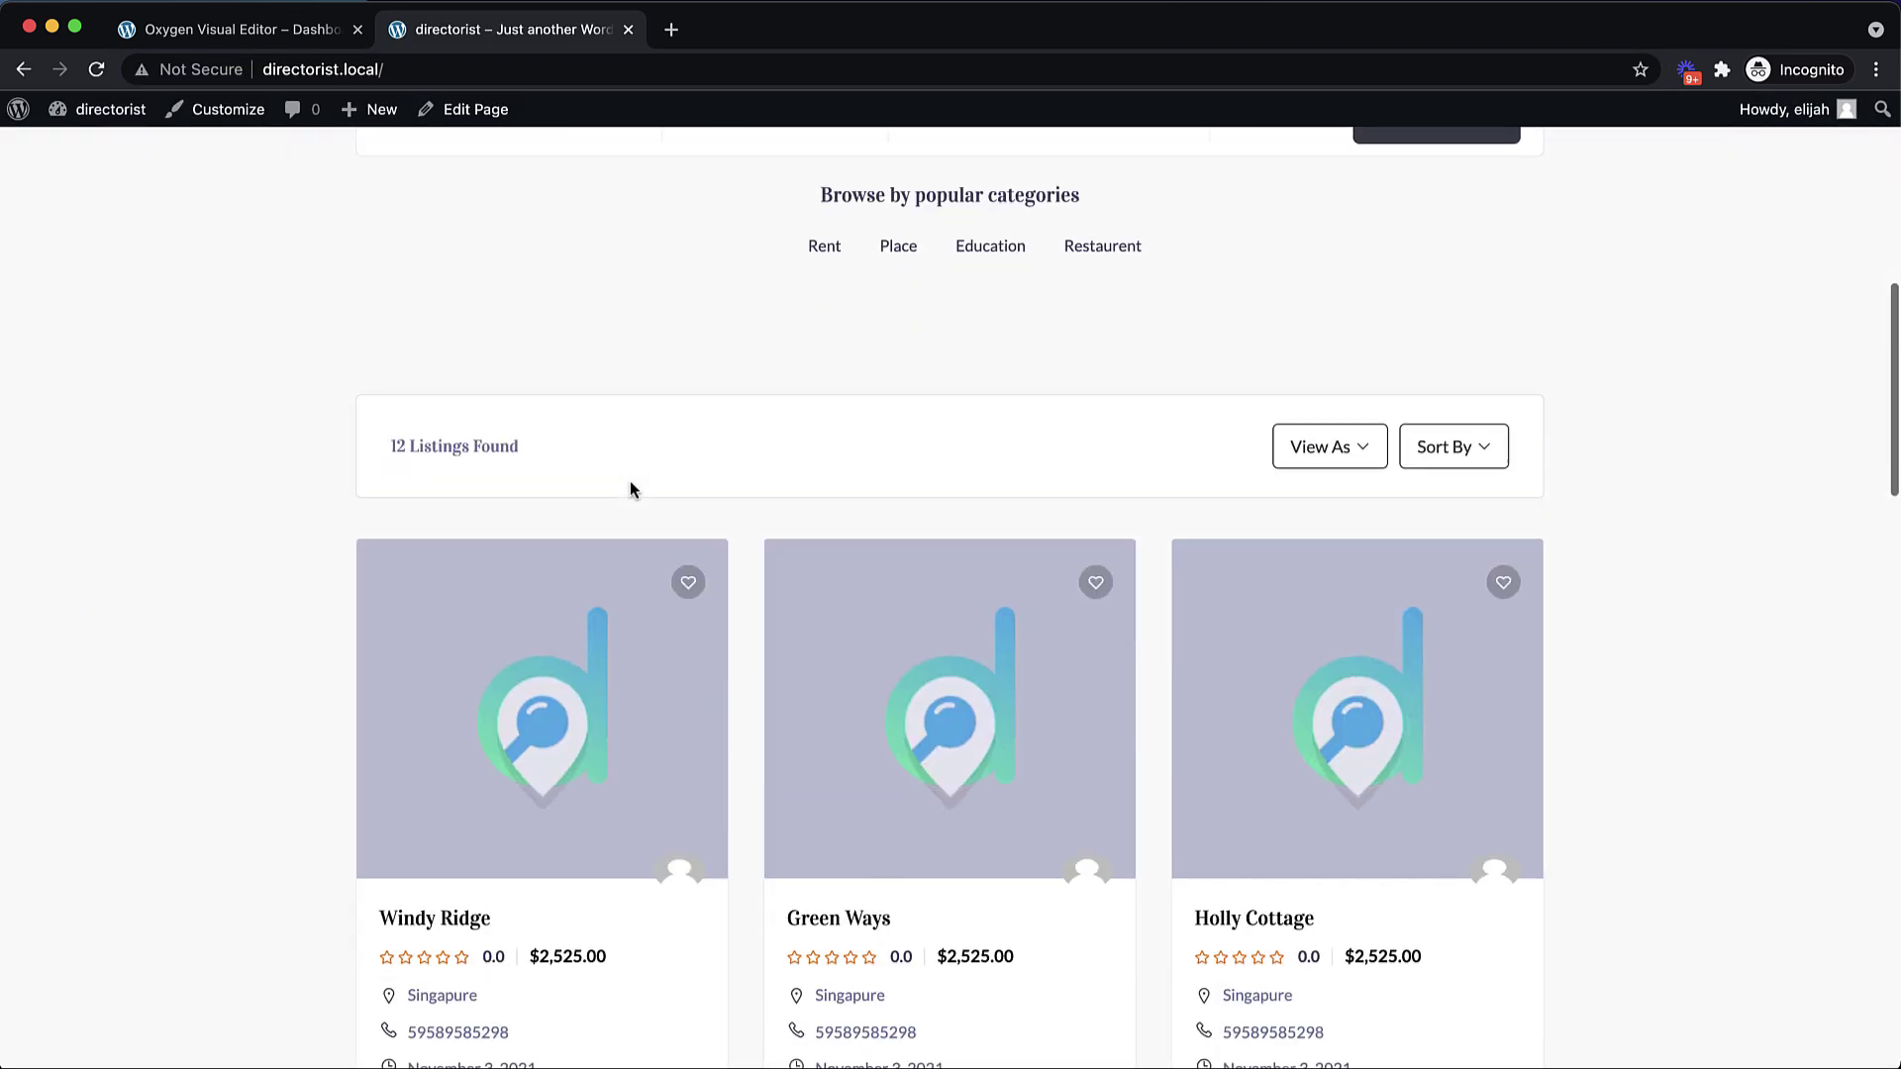
scroll(951, 624, up, 6)
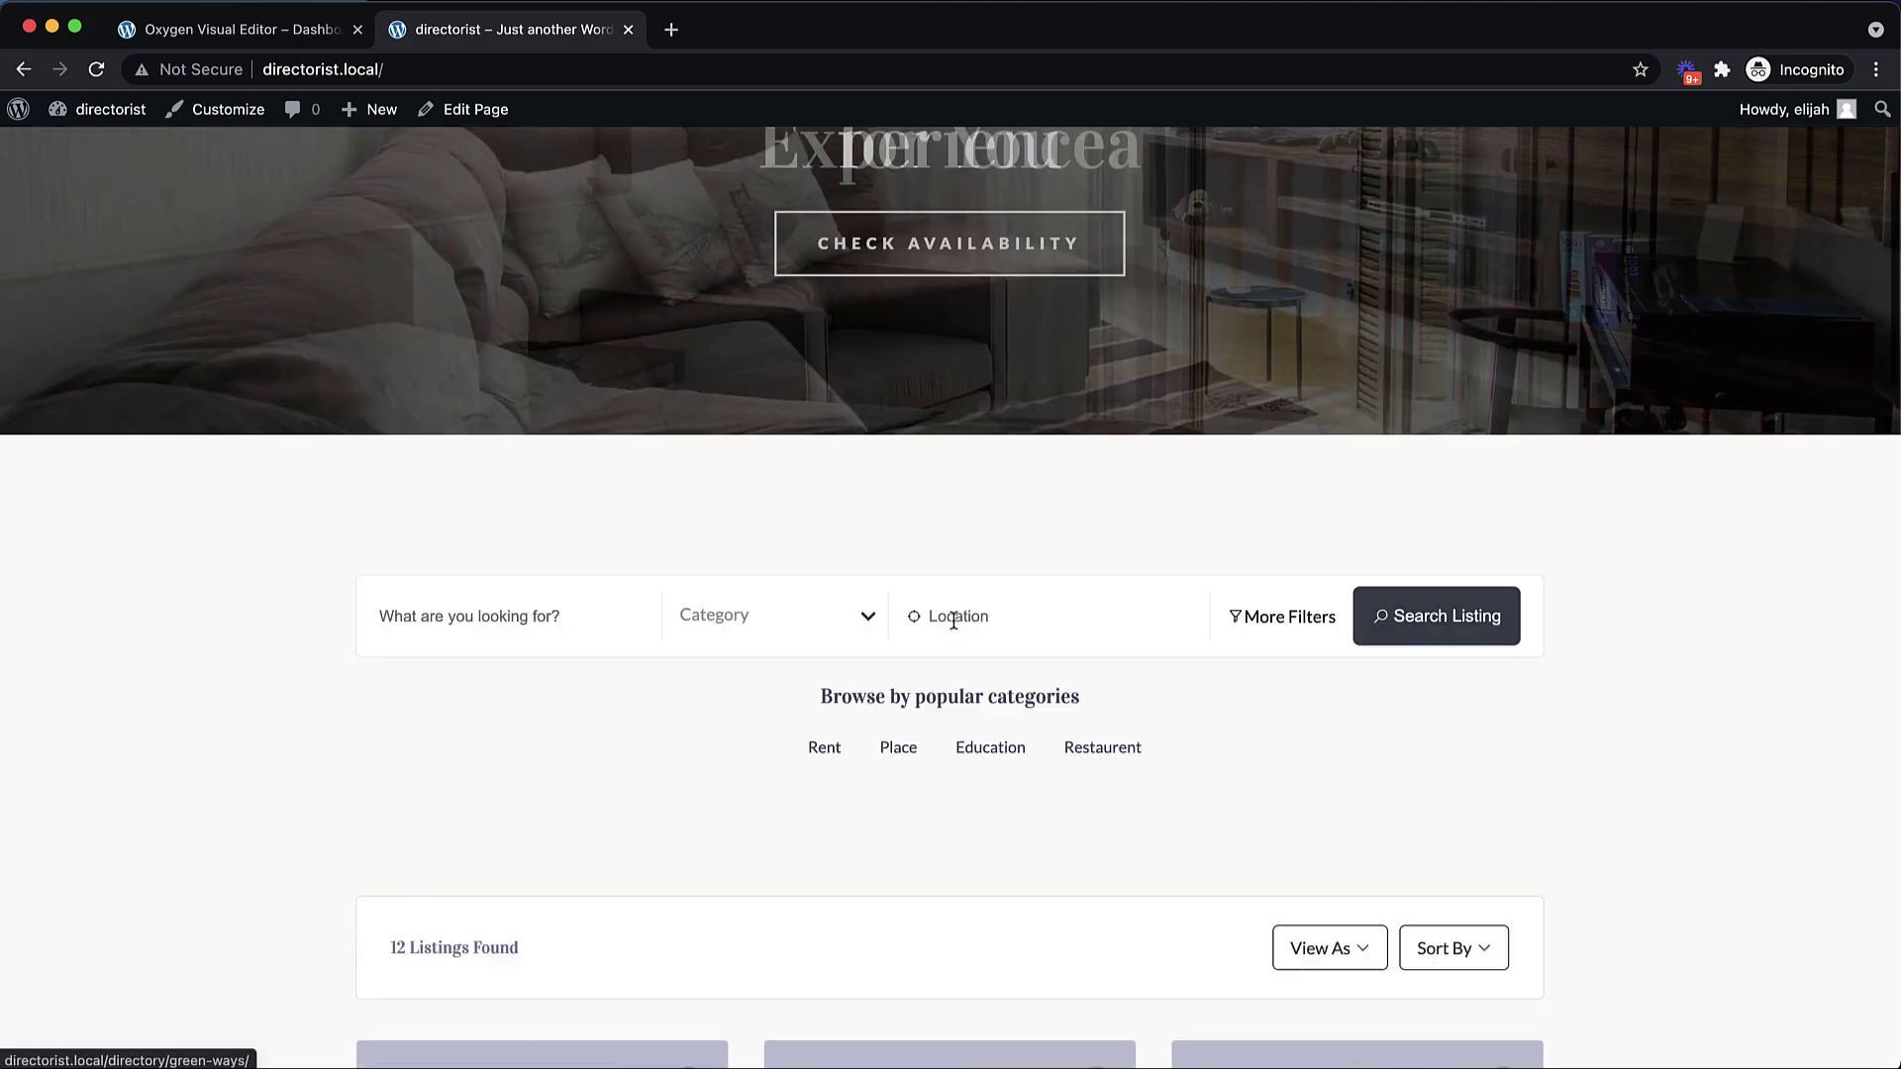
scroll(953, 619, down, 11)
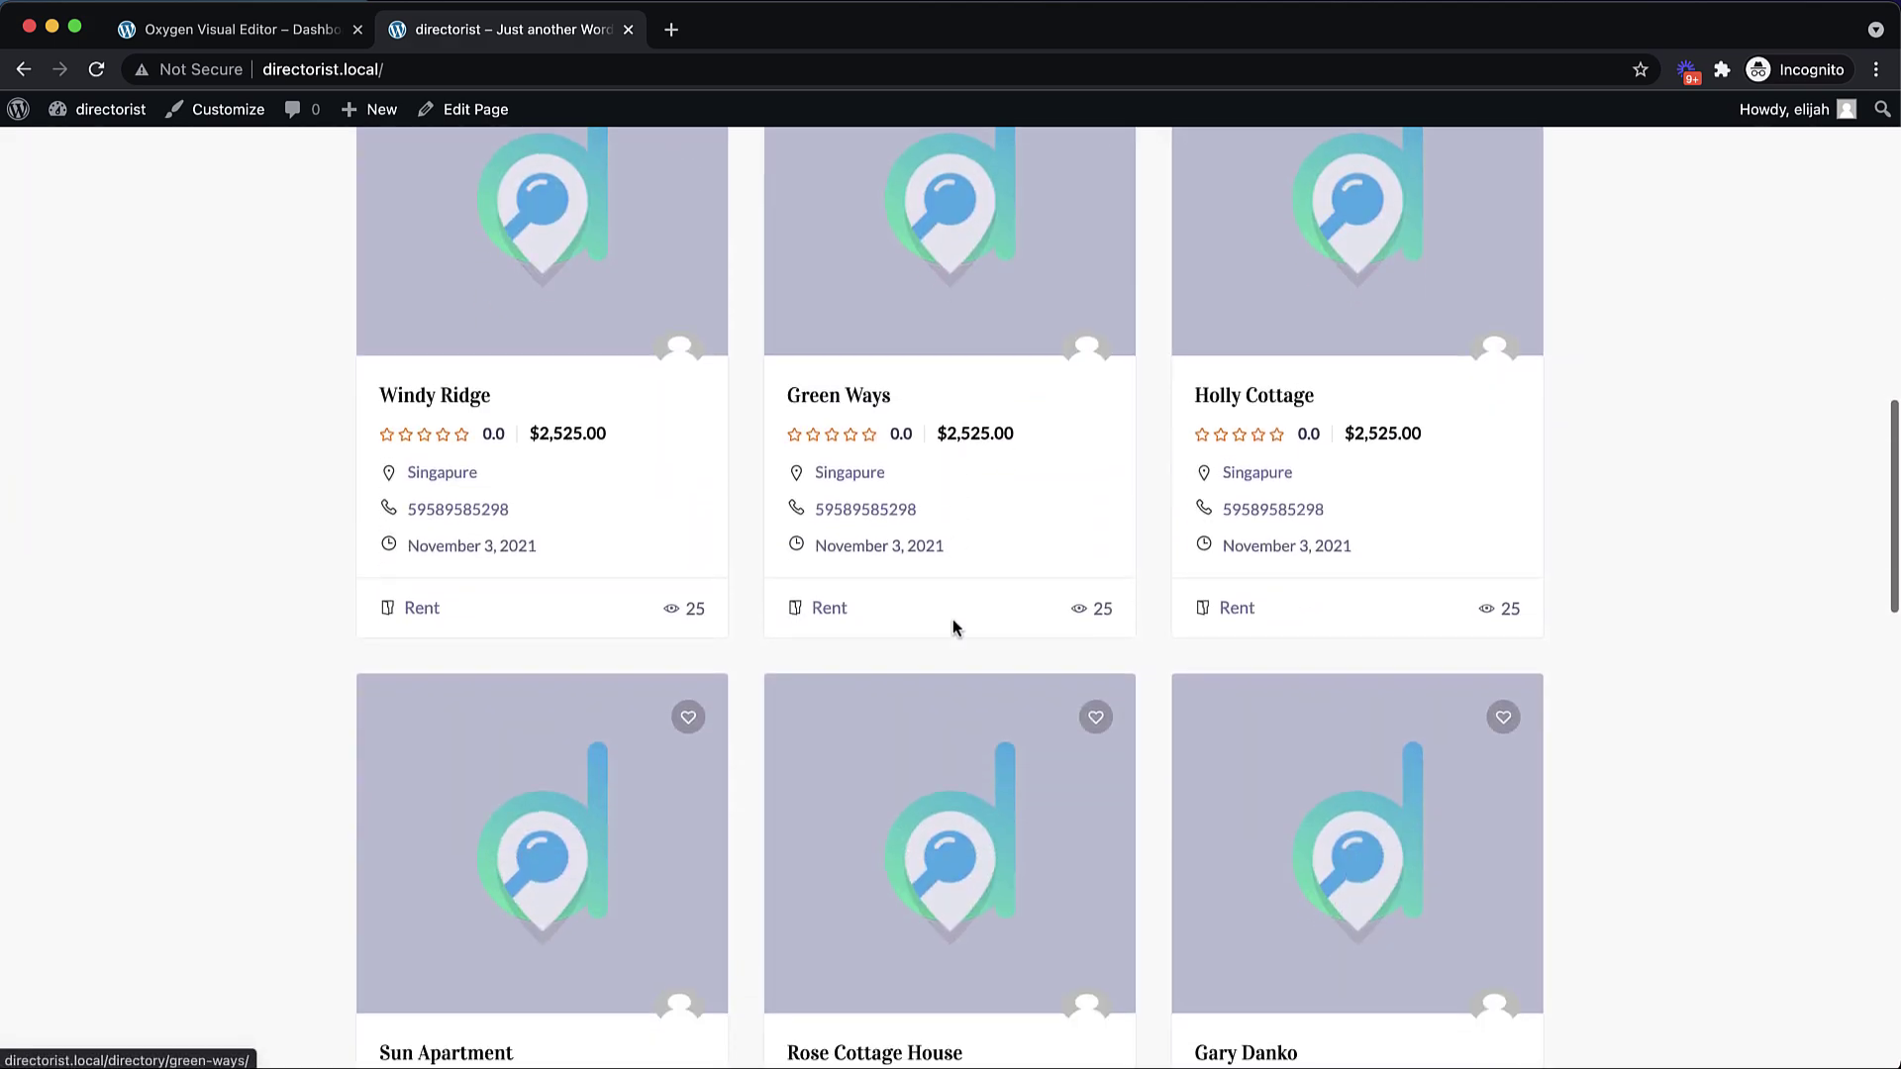
scroll(956, 629, up, 10)
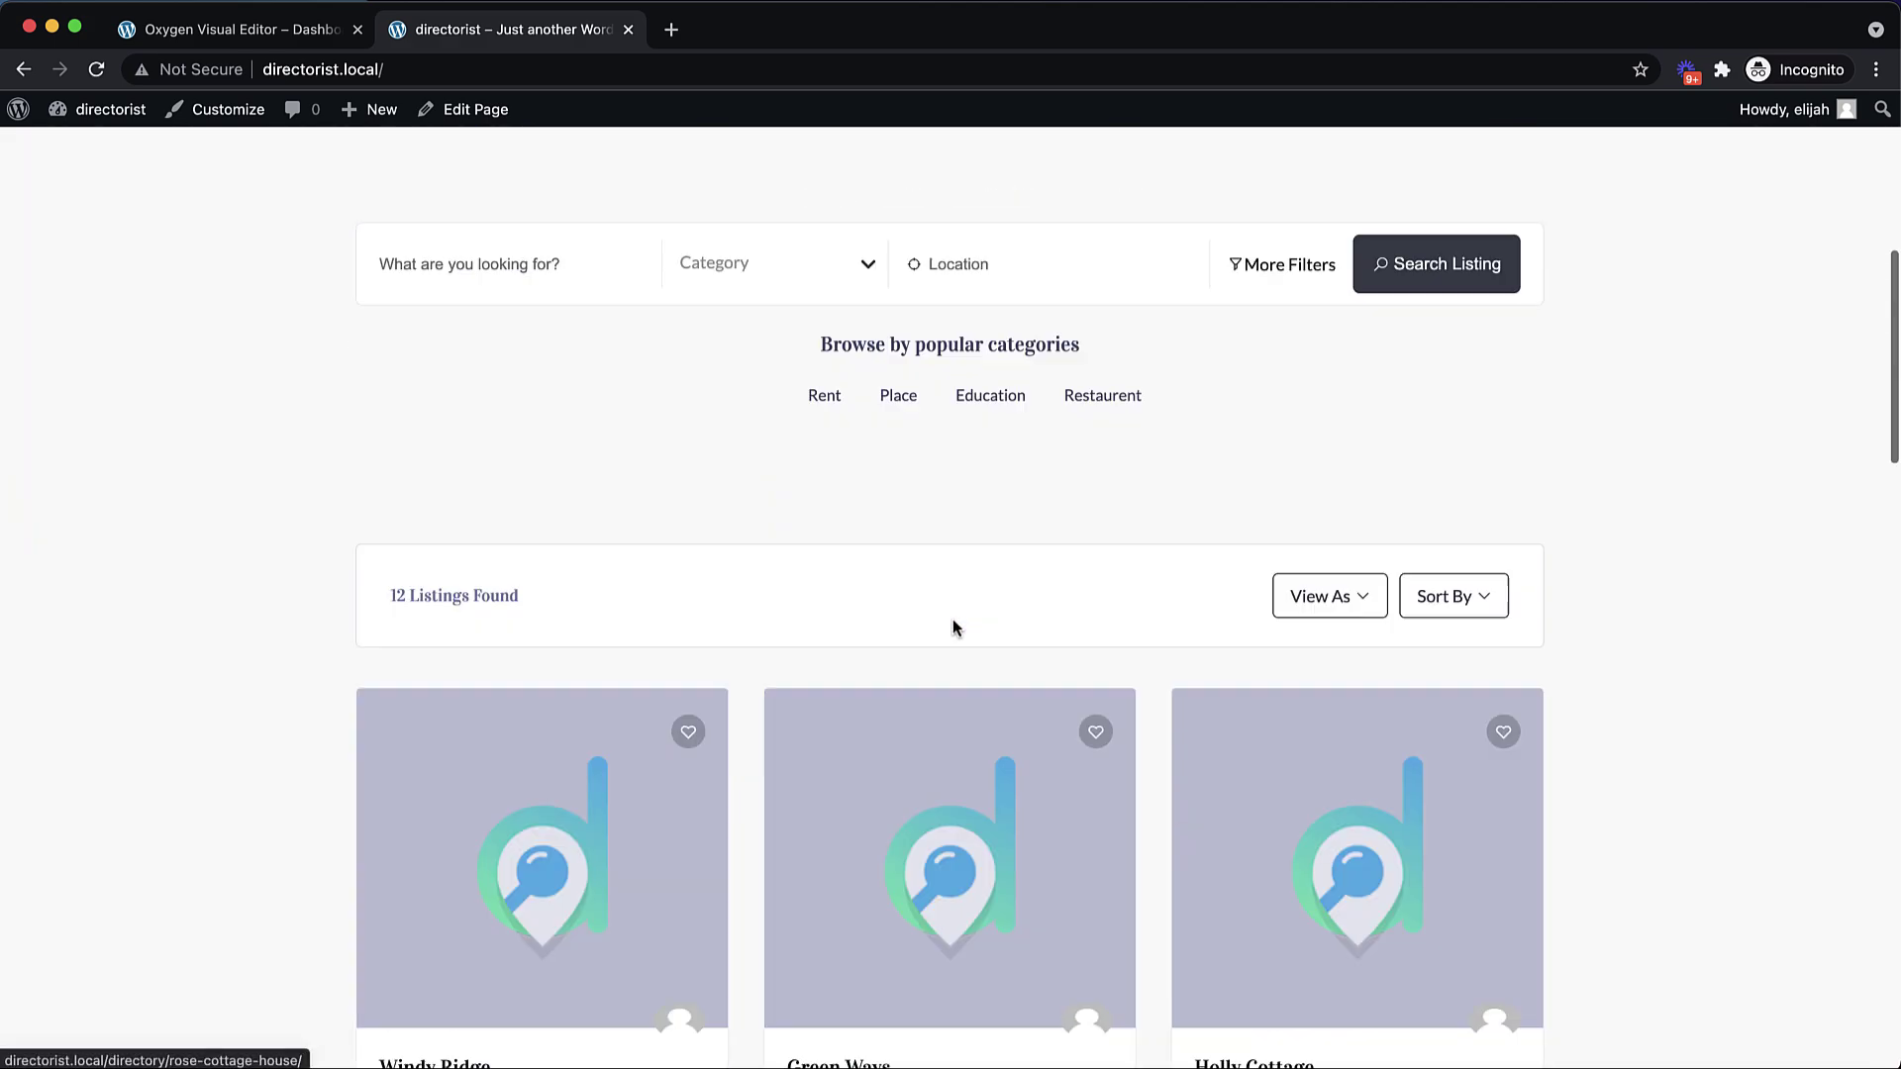